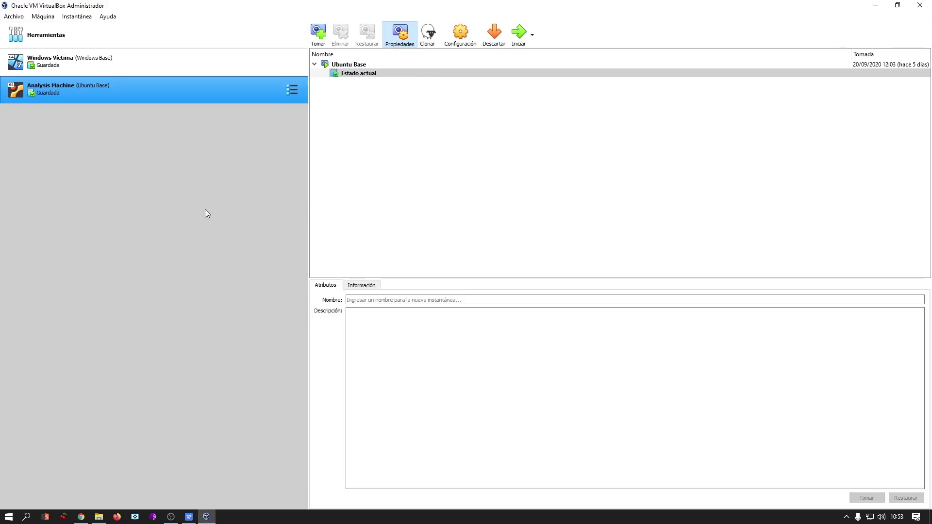
Compare the Windows Víctima and Analysis Machine snapshot trees, then start Analysis Machine.
click(197, 63)
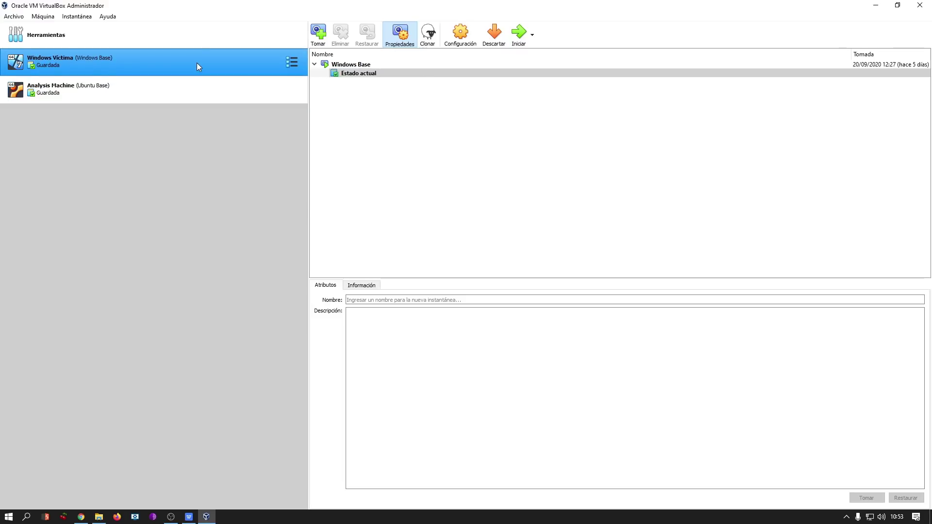
click(199, 89)
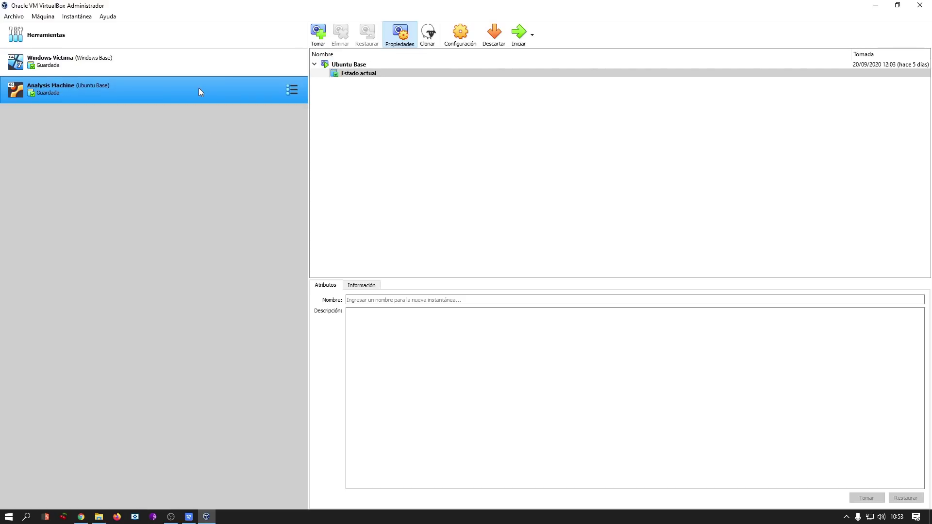
click(206, 61)
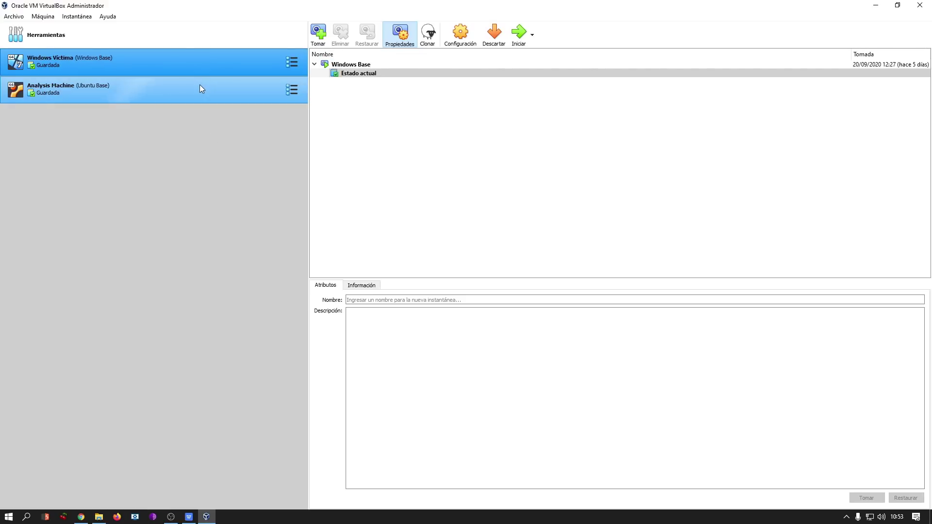
click(176, 90)
click(191, 57)
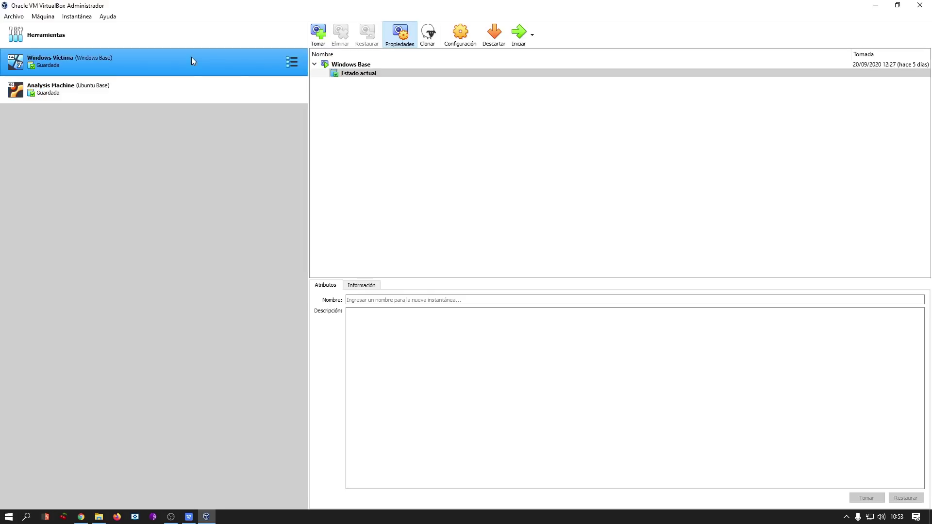
click(190, 88)
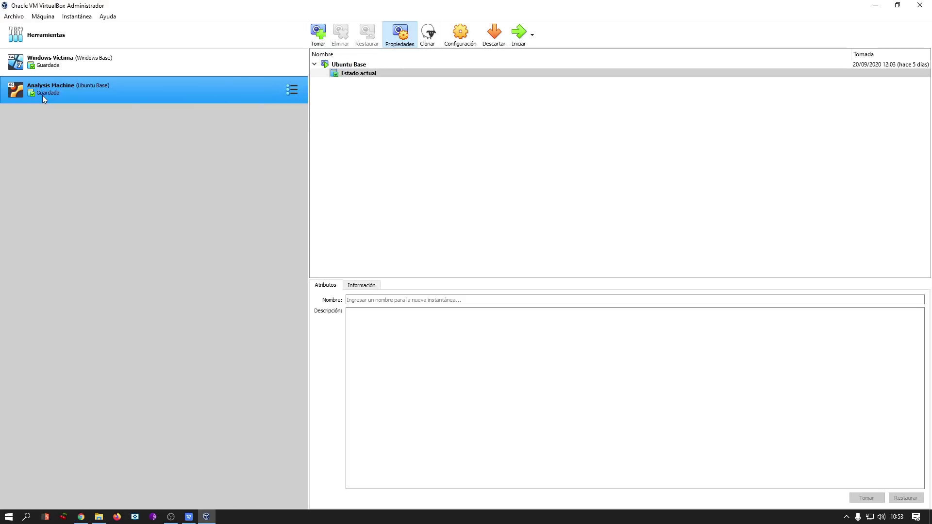
click(98, 61)
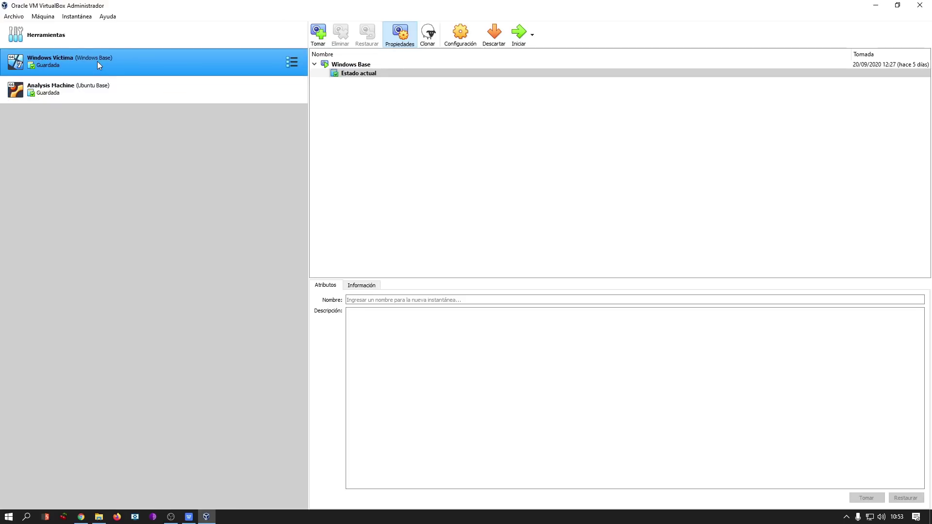
click(117, 92)
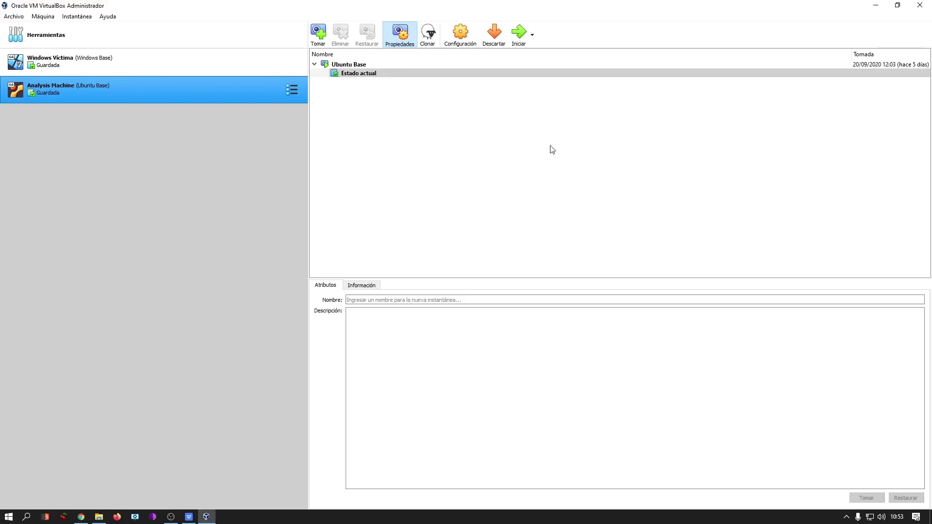
click(519, 34)
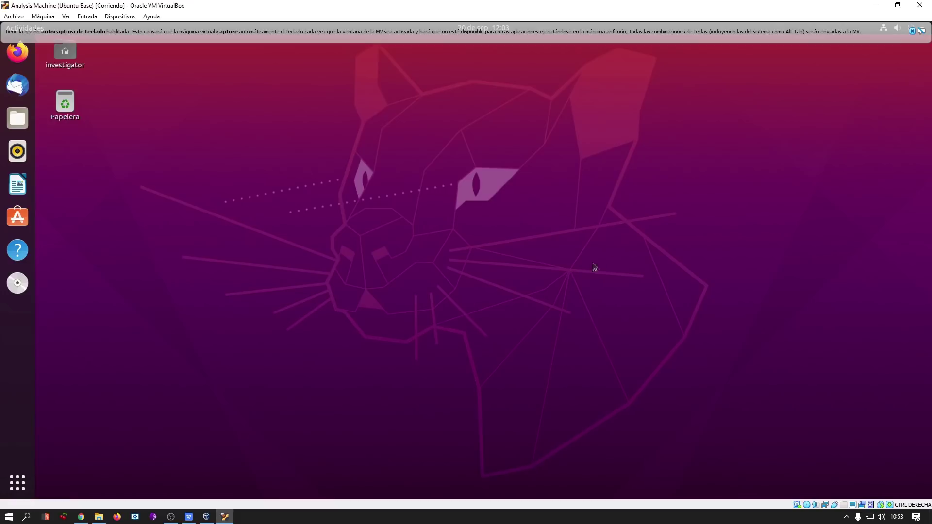
Dismiss the auto-capture notice and open a widened, repositioned terminal in the Ubuntu VM.
click(913, 31)
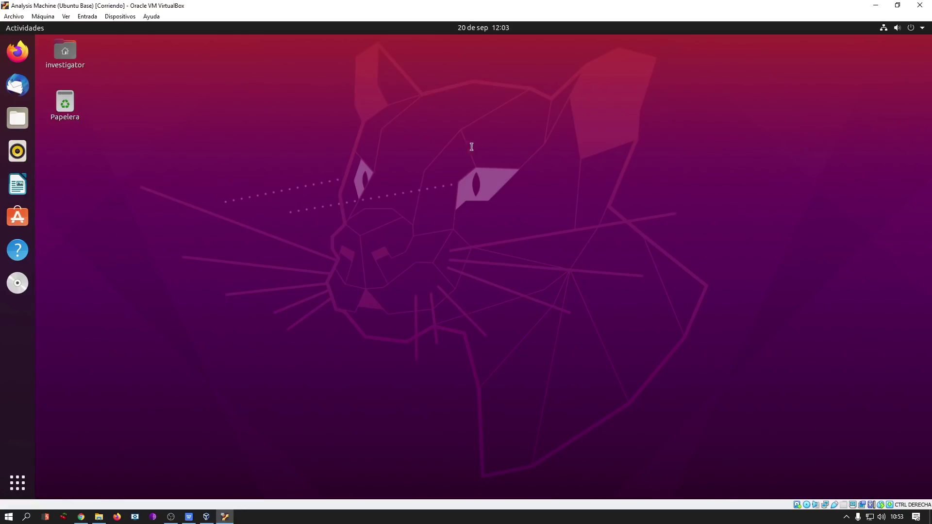
key(ctrl+alt+t)
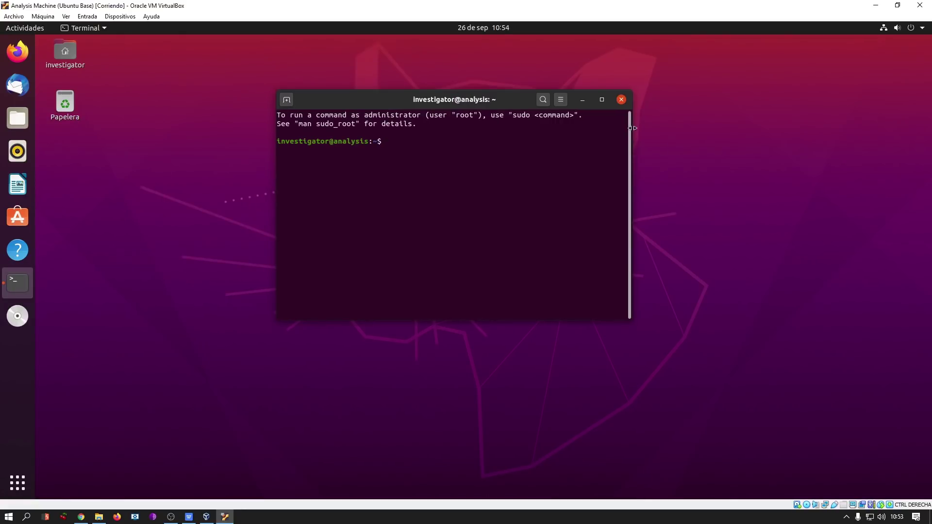
drag(631, 127, 819, 127)
drag(613, 99, 584, 86)
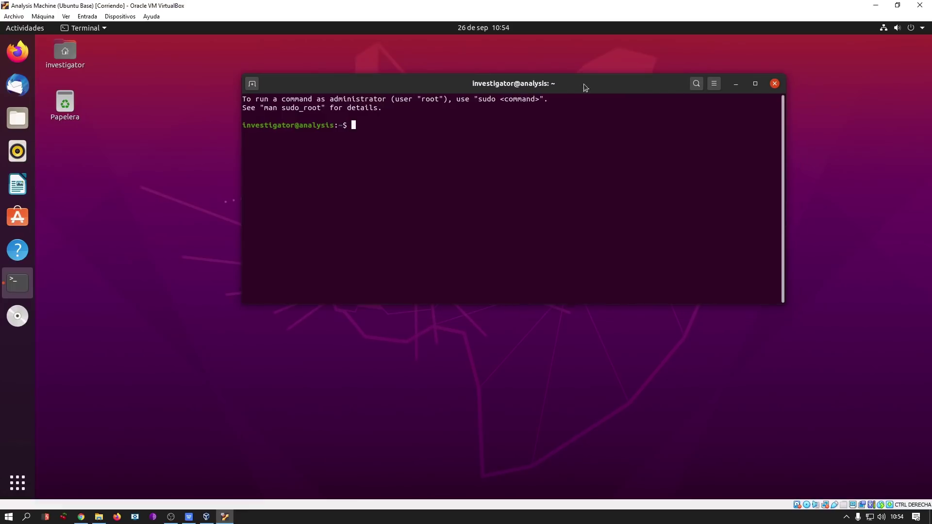
drag(664, 95, 651, 71)
Switch to a root shell with sudo su and begin typing the INetSim repository echo line.
key(ctrl+l)
text(sudo su)
key(Return)
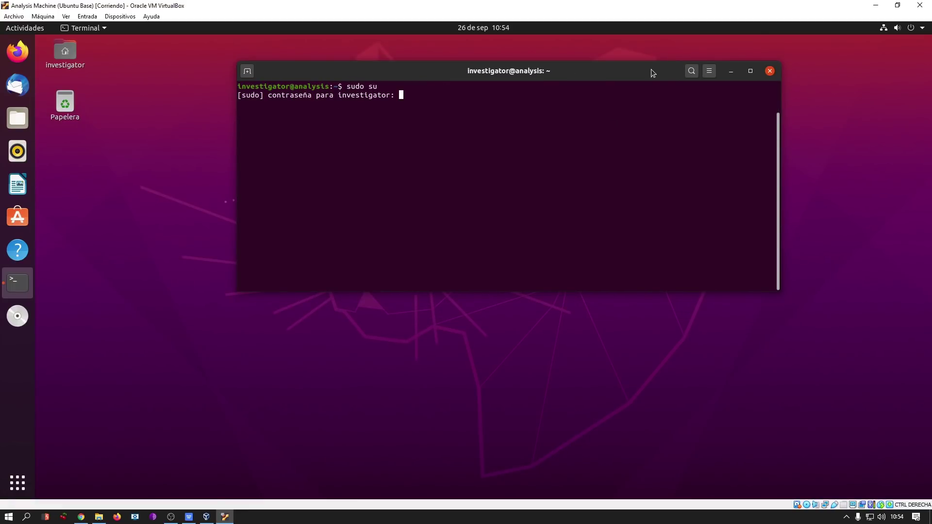
key(Return)
key(ctrl+l)
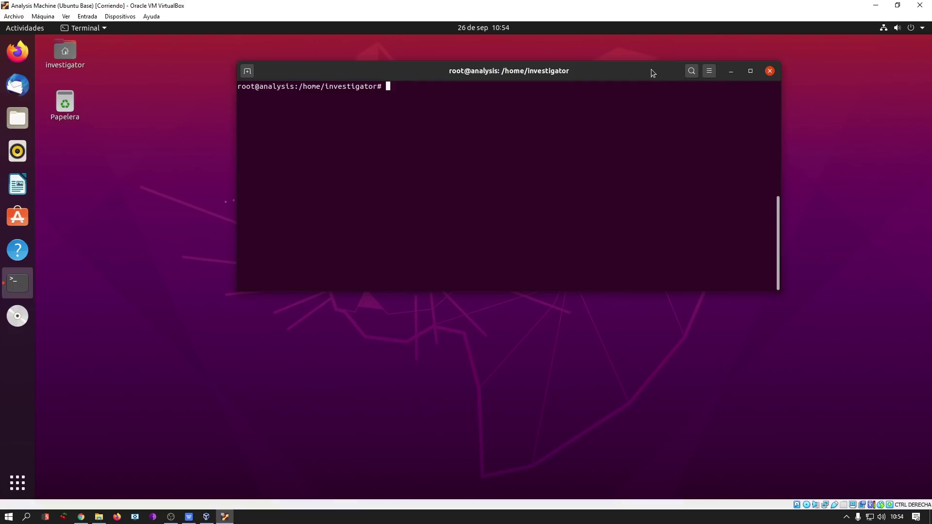
text(echo "deb http://www.inetsim.org/(d)
key(BackSpace)
key(BackSpace)
text(debian/)
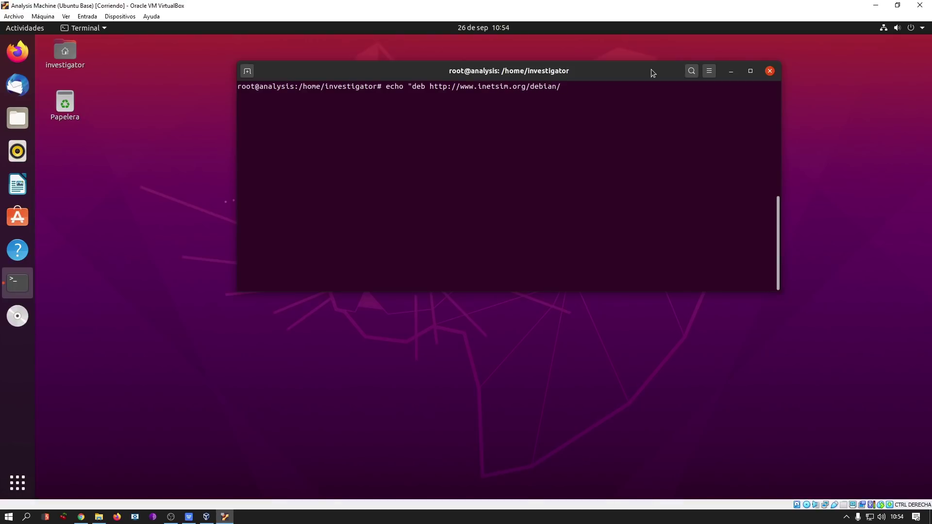
text( binary/" > /etc/apt/sources.list.df)
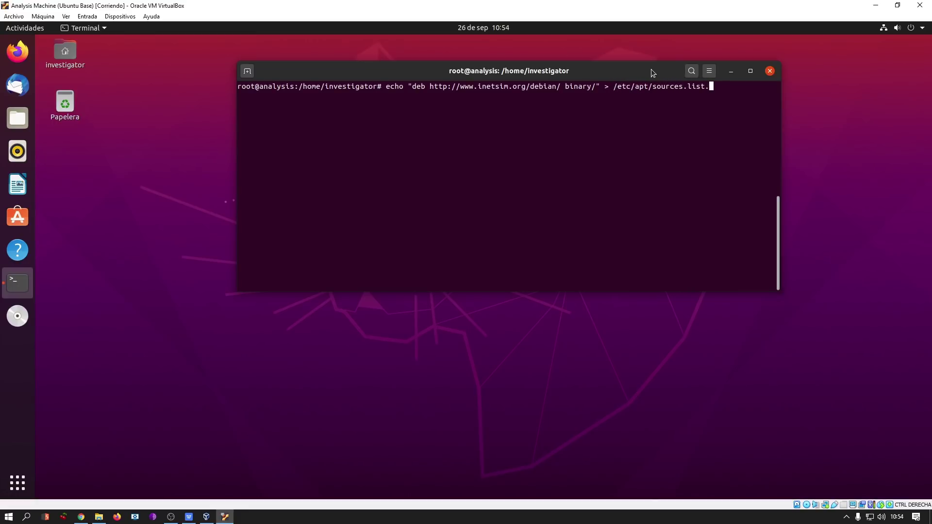
key(BackSpace)
text(/inetsim.list)
key(Return)
Test internet access with ping -c 1 google.es.
text(ping -c  1 google.es)
key(Left)
key(Left)
key(Left)
key(Left)
key(Left)
key(Left)
key(Left)
key(Left)
key(Left)
key(Left)
key(Left)
key(BackSpace)
key(Return)
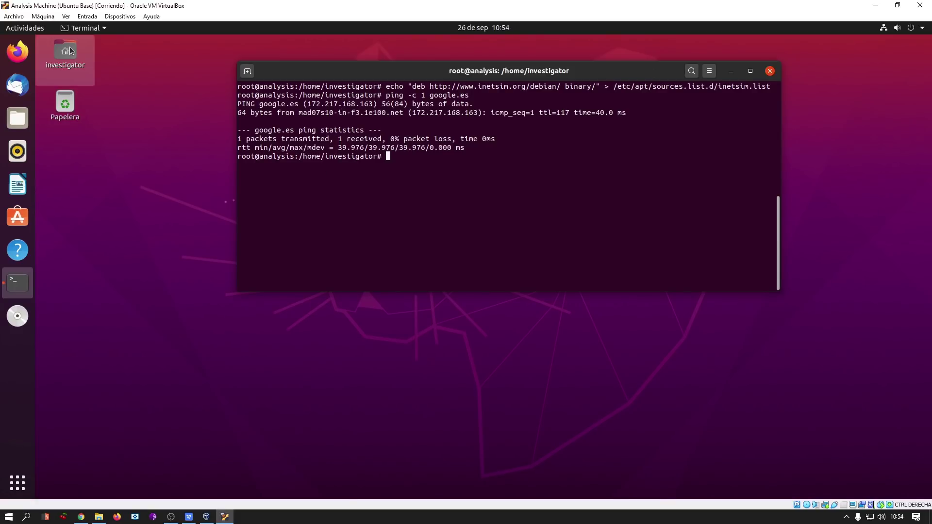
click(43, 16)
click(51, 28)
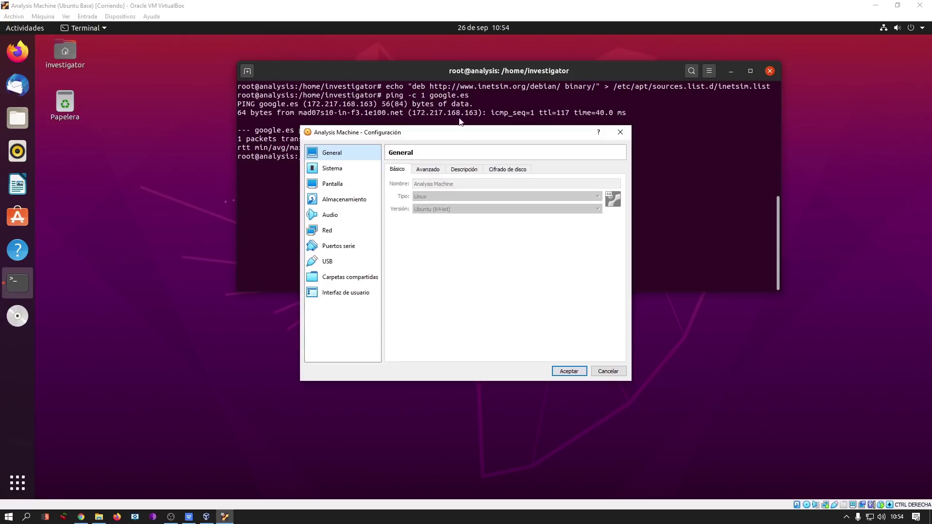
click(343, 233)
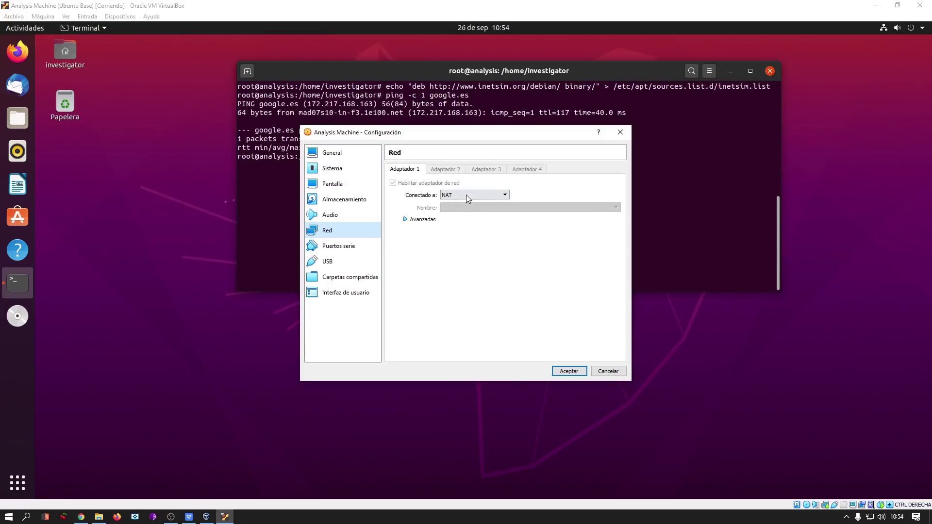
click(503, 196)
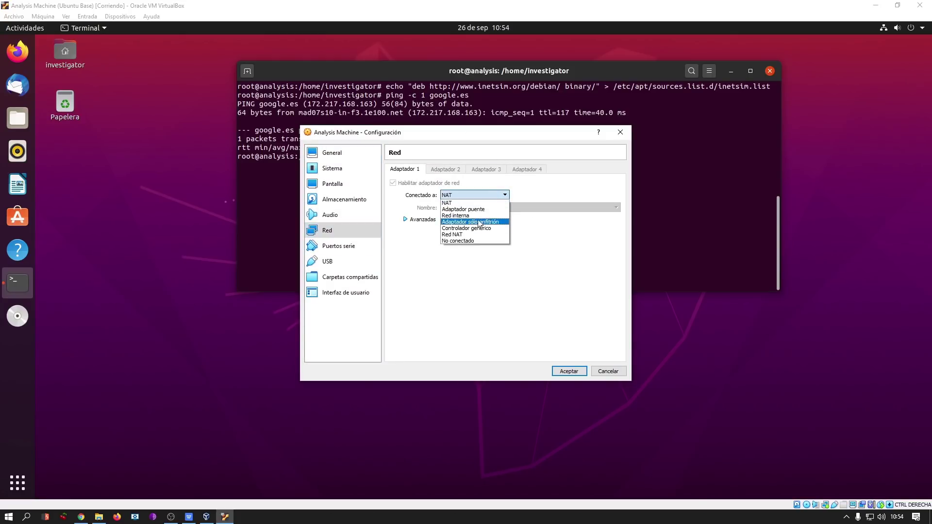
click(572, 204)
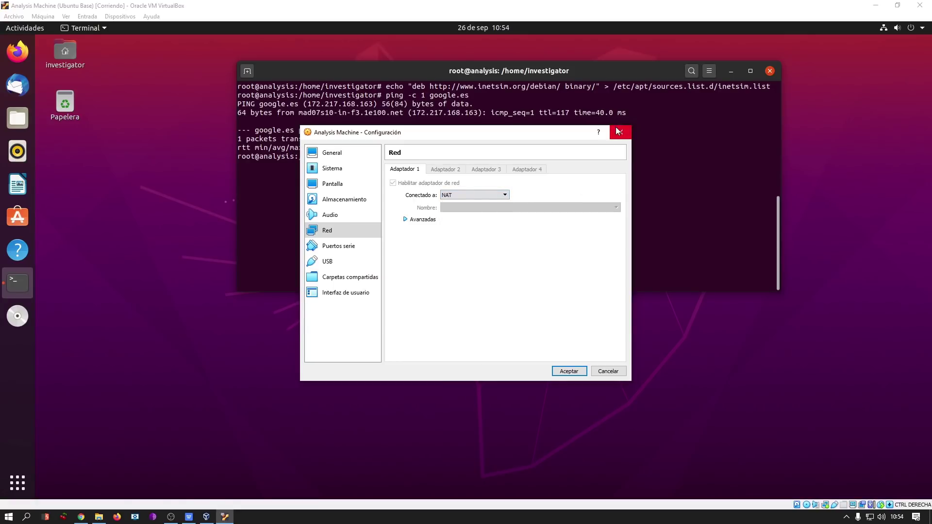
click(620, 132)
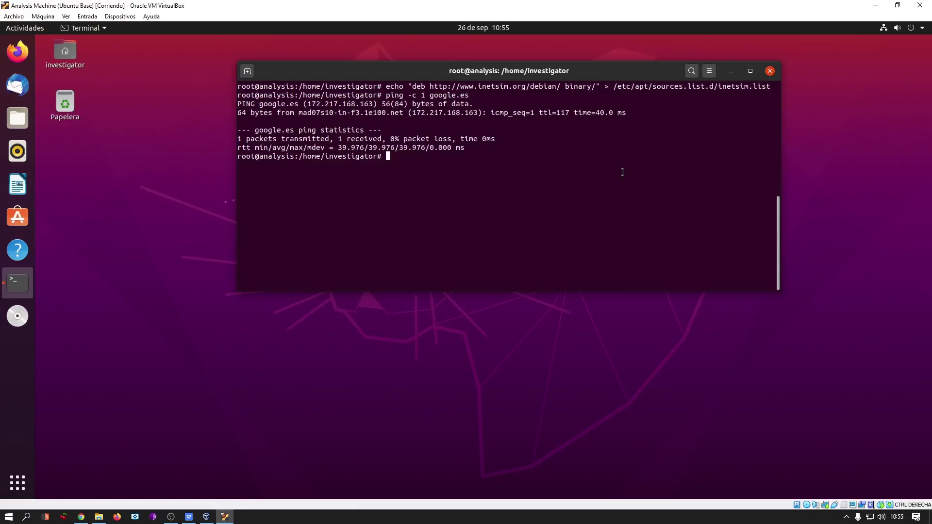
Pipe inetsim-archive-signing-key.asc from wget into apt-key add and check it prints OK.
text(wget -O)
key(ctrl+l)
text(- ht)
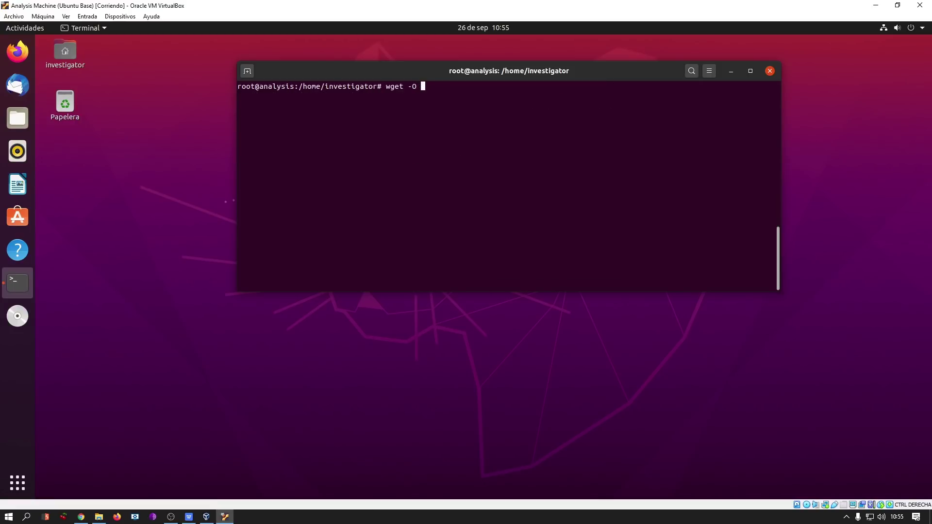
text(tp://www.inetsim.org/inetsim-archi)
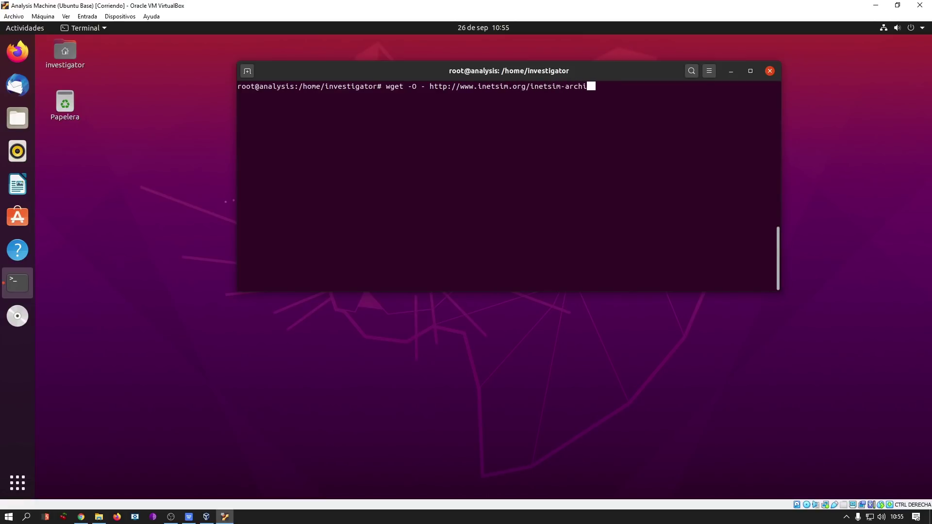
text(ve-signing-key.asc | apt-key add -)
key(Return)
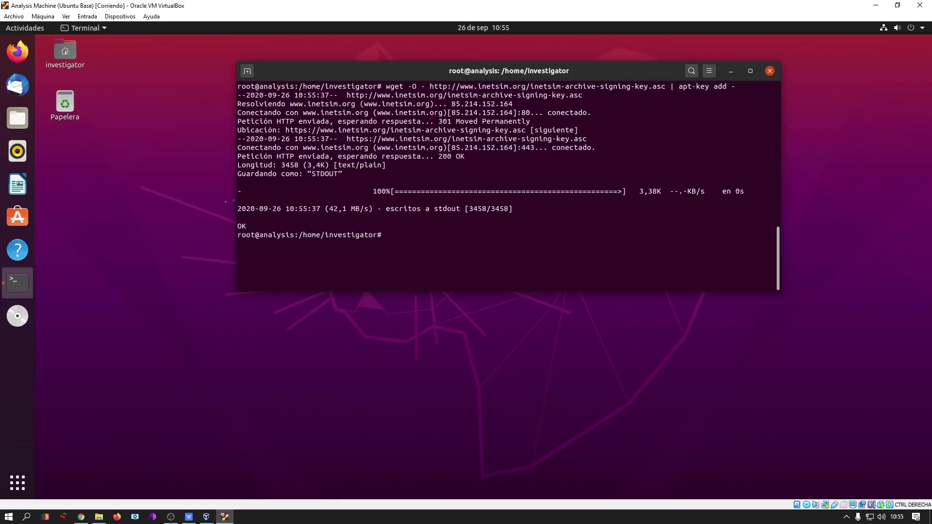
drag(248, 222, 238, 224)
click(517, 247)
Refresh the package lists with apt update.
key(ctrl+l)
text(apt update)
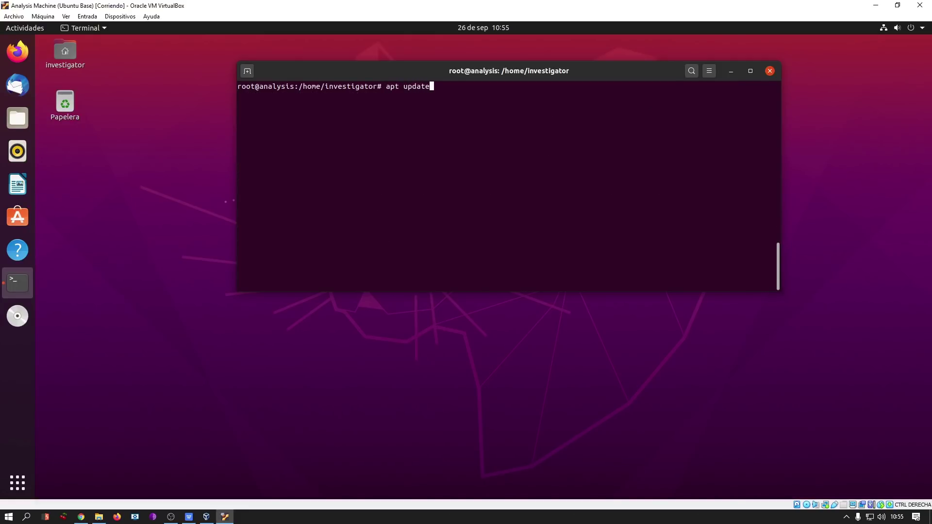
key(Return)
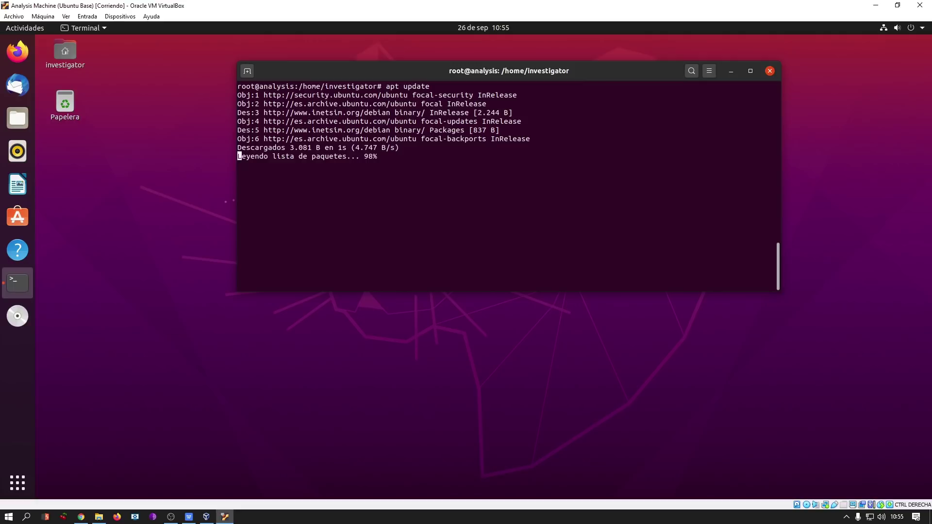
Abort the lock-blocked apt install inetsim -y and type fuser -vki /var/lib/dpkg/lock-frontend.
key(ctrl+l)
text(apt in)
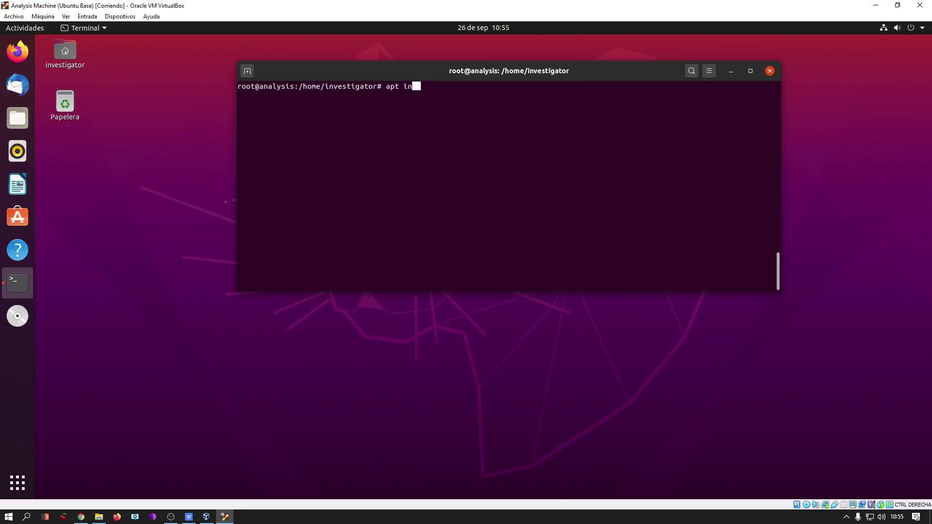
text(stall inetsim -y)
key(Return)
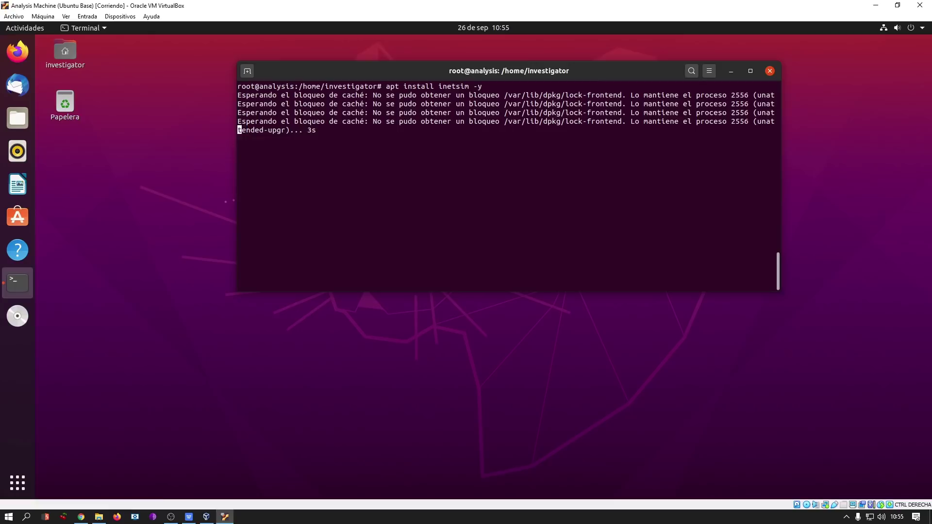
key(ctrl+c)
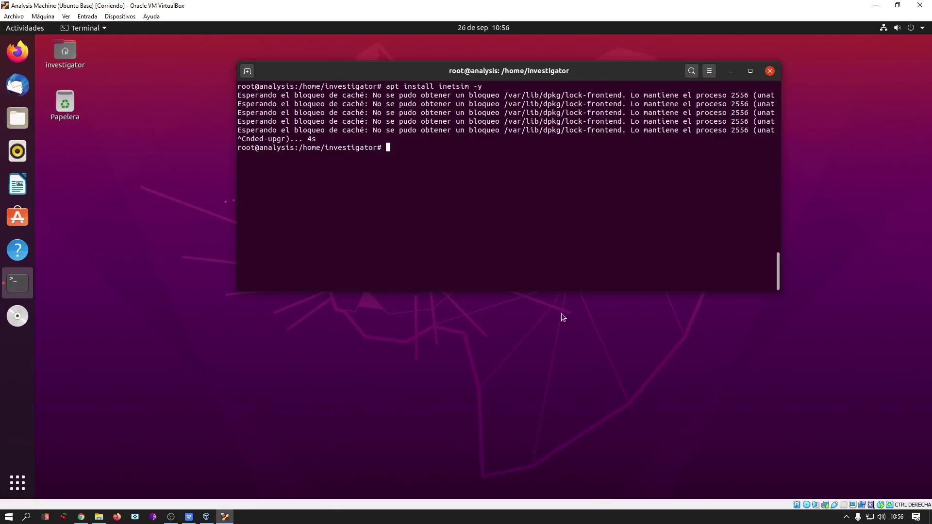
text(fuser -vki /var/lib/dpkg/lock-frontend)
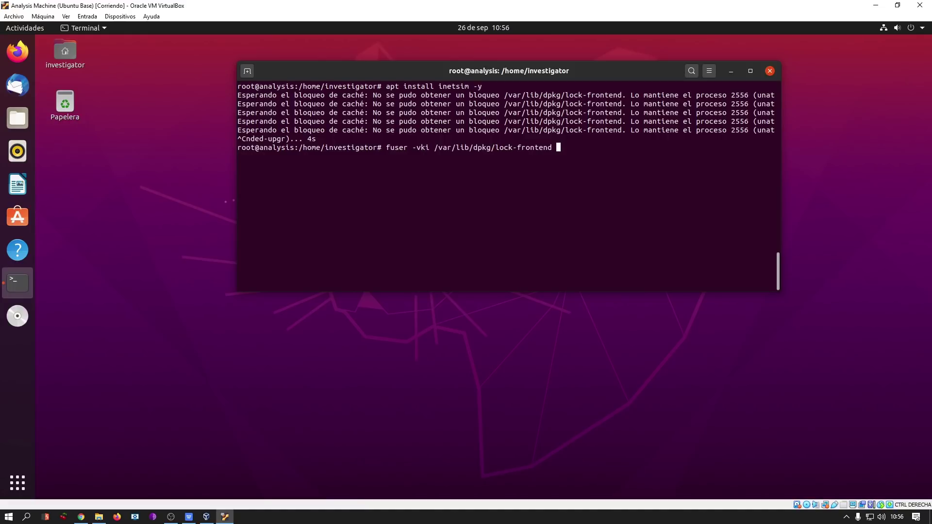
Kill lock-holding processes 2556 and 3340 with fuser, then confirm the dpkg lock is free.
key(ctrl+l)
key(Return)
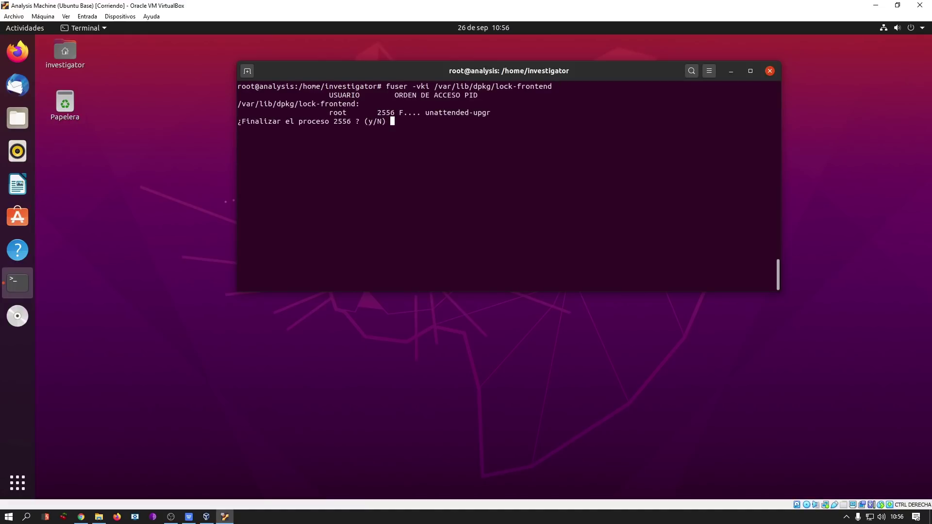
text(y)
key(Return)
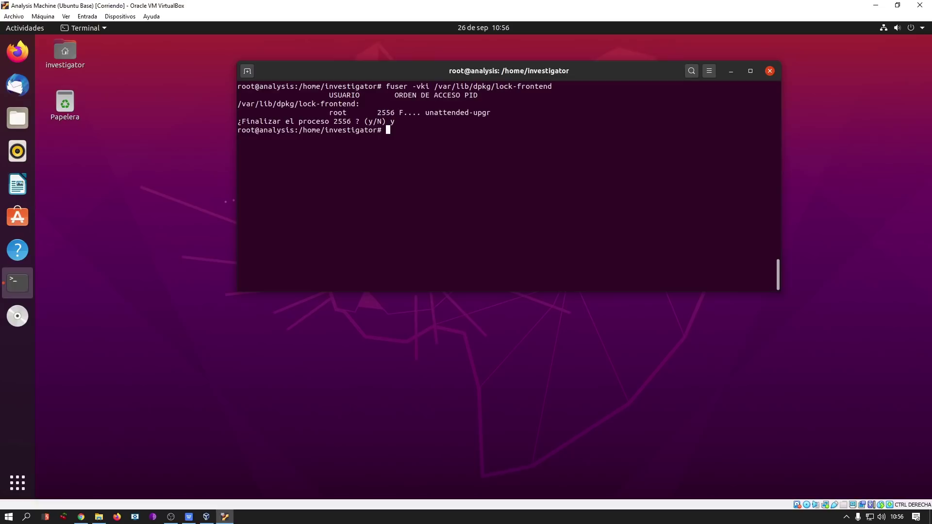
key(Up)
key(Return)
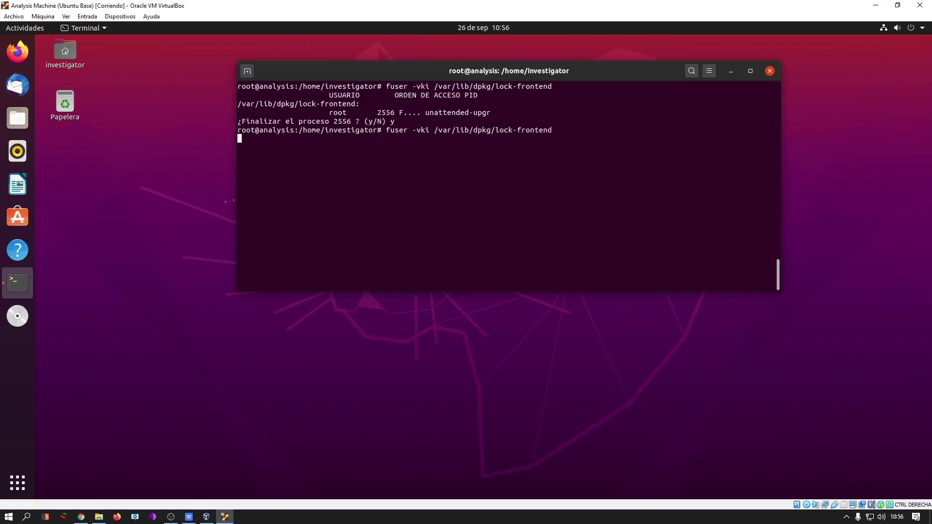
text(y)
key(Return)
key(Up)
key(Up)
key(Down)
key(Return)
Rerun apt install inetsim -y to install INetSim 1.3.2-1.
key(Up)
key(Up)
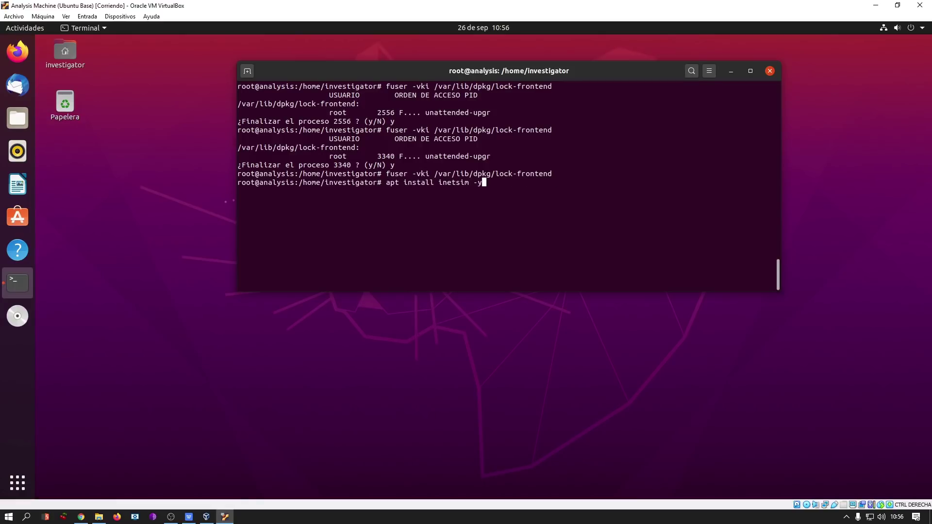
key(ctrl+l)
key(Return)
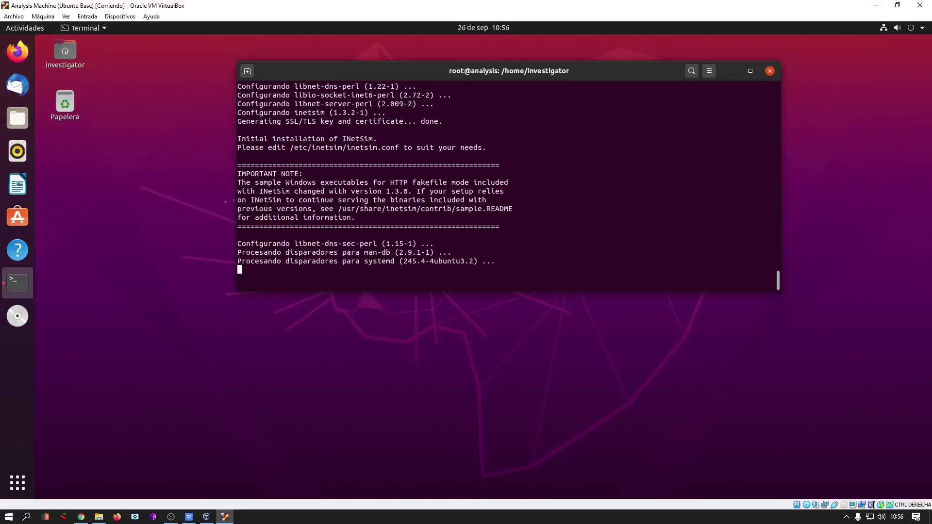
Locate the inetsim executable with which inetsim and try starting the simulation.
key(ctrl+l)
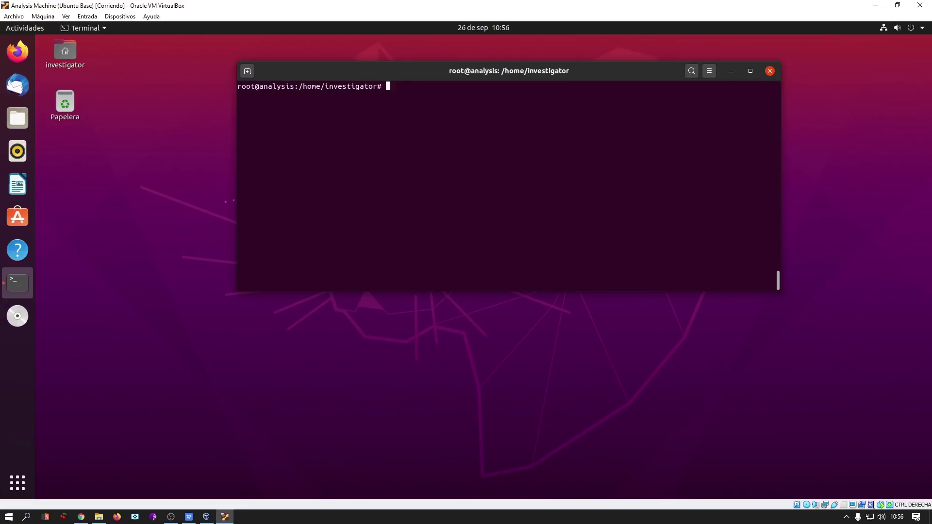
text(which inetsim)
key(Return)
text(inetsim)
key(ctrl+l)
key(Return)
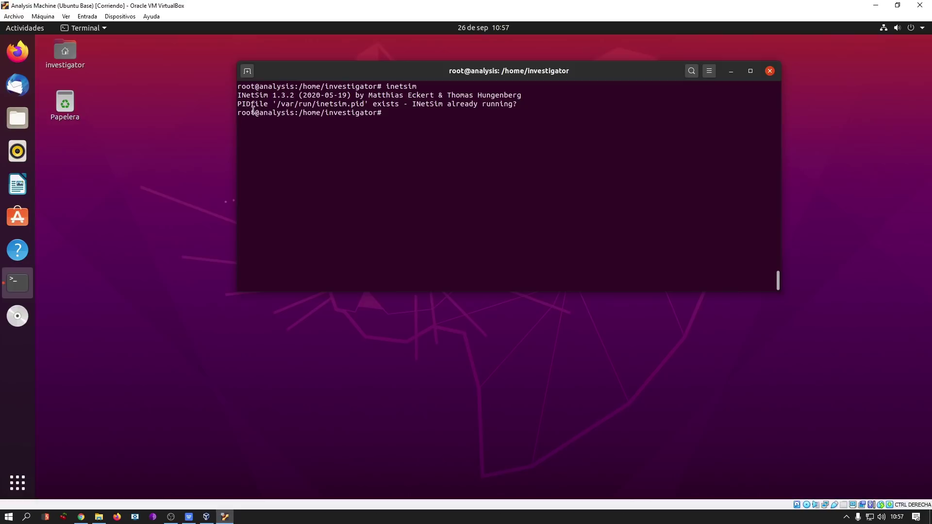
Show the stale /var/run/inetsim.pid contents with cat, then delete it with rm.
double_click(330, 103)
key(super+c)
text(cat)
middle_click(492, 109)
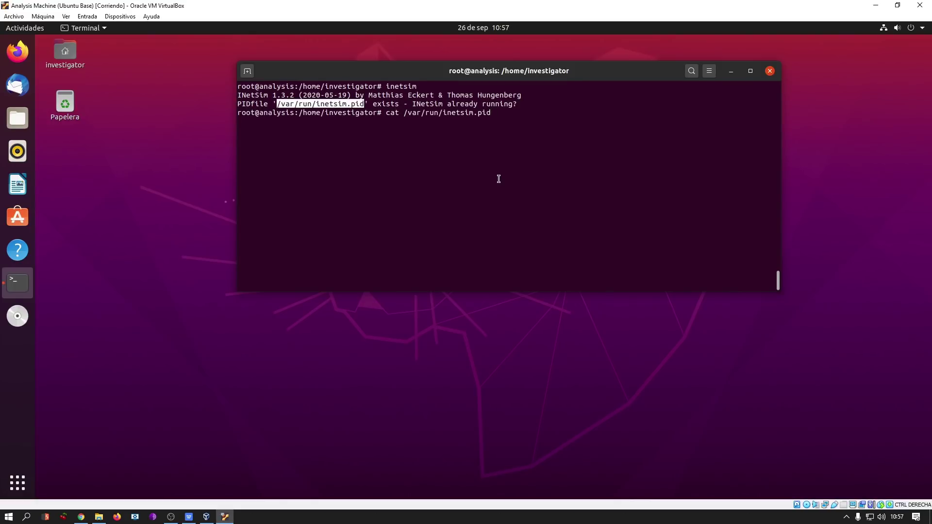
key(Return)
drag(258, 122, 238, 121)
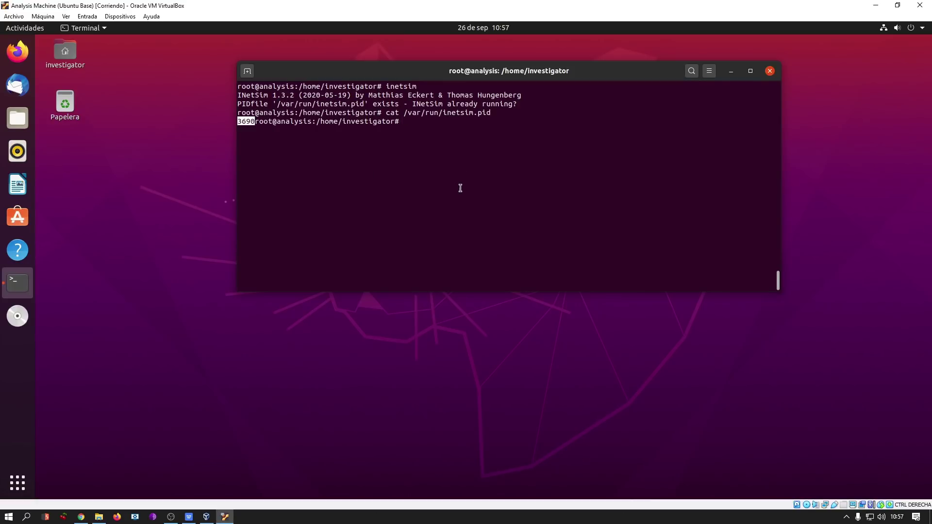
text(rm /var/run/inetsim.pid)
key(Return)
Start INetSim again and stop the simulation with Ctrl+C.
key(ctrl+l)
key(Up)
key(Up)
key(Up)
key(Return)
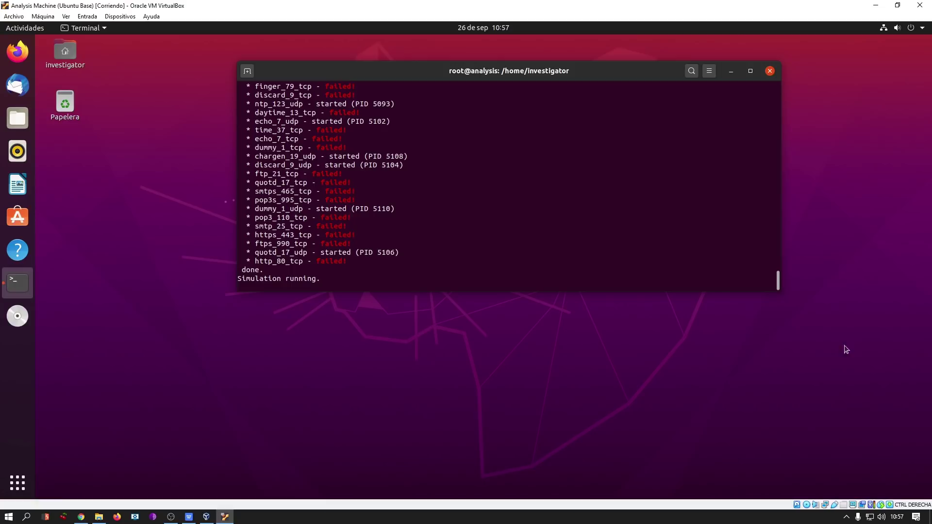
key(ctrl+c)
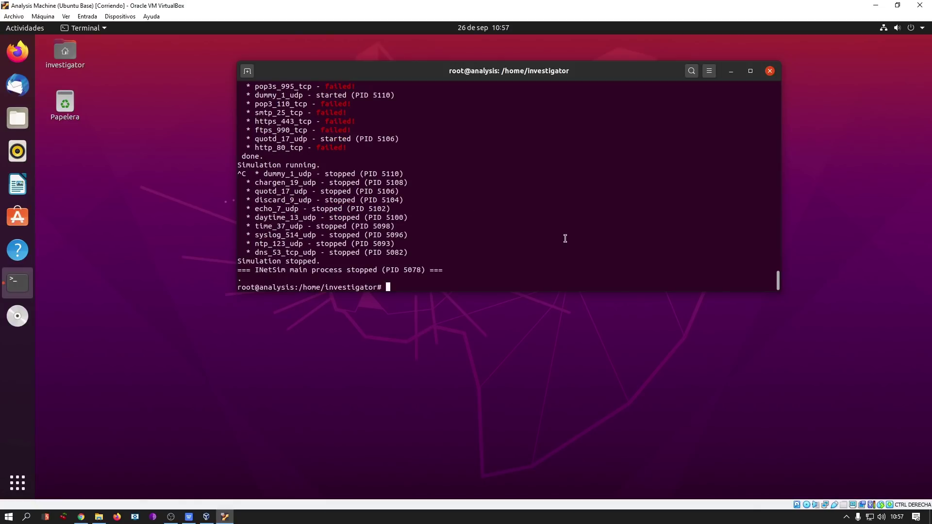
drag(305, 101, 364, 242)
click(493, 212)
Move into the Escritorio folder, list its (empty) contents, and clear the screen.
key(ctrl+l)
text(cd Esc)
key(Tab)
key(Return)
key(ctrl+l)
text(ls)
key(Return)
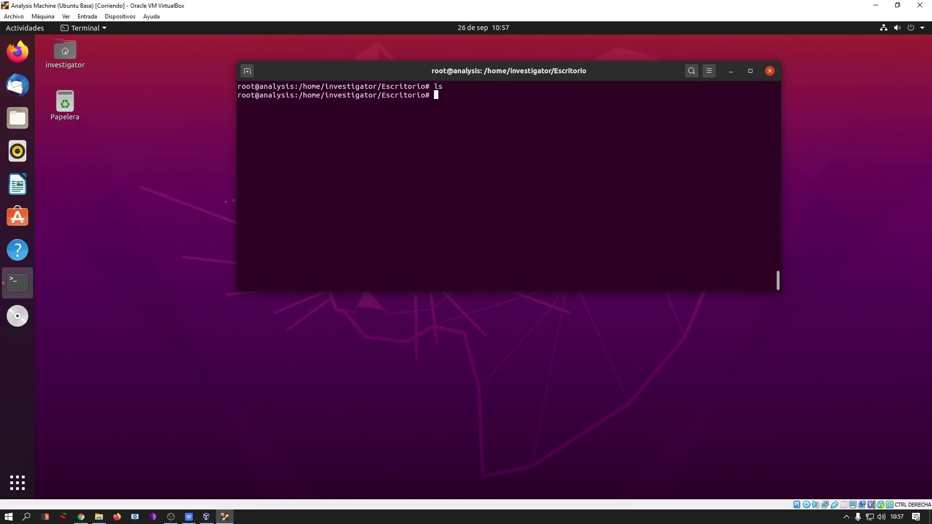
key(ctrl+l)
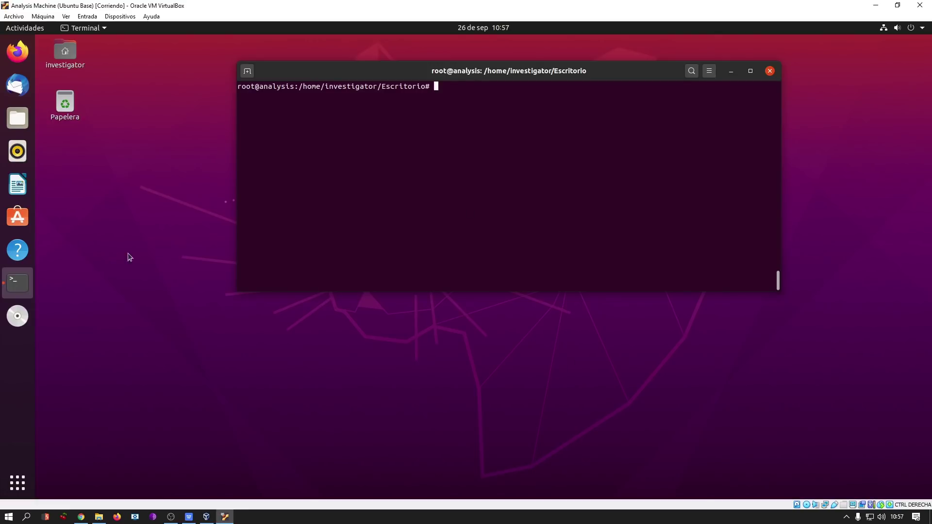
click(17, 51)
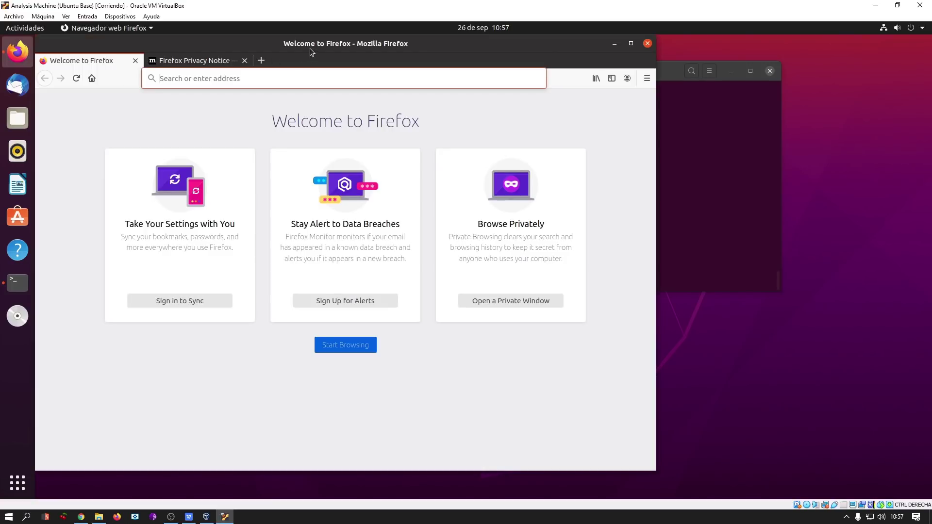
drag(309, 48, 382, 75)
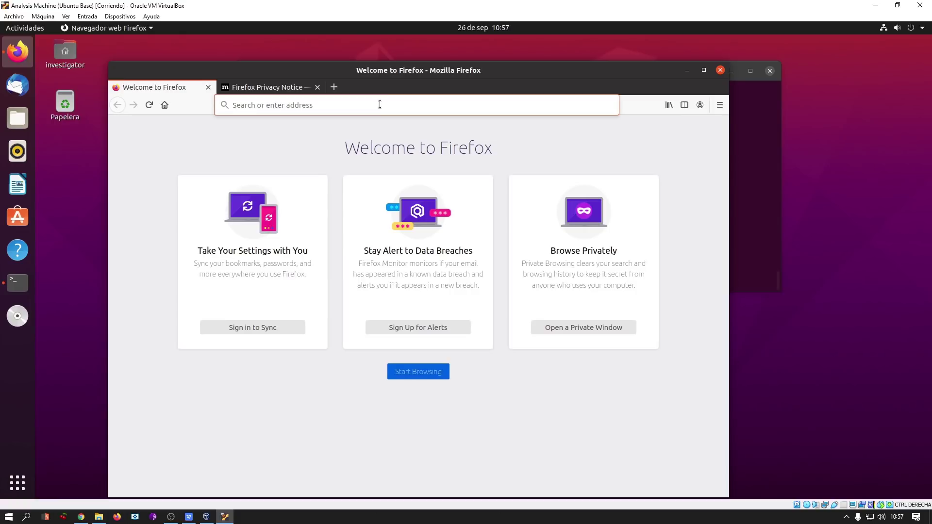
click(380, 104)
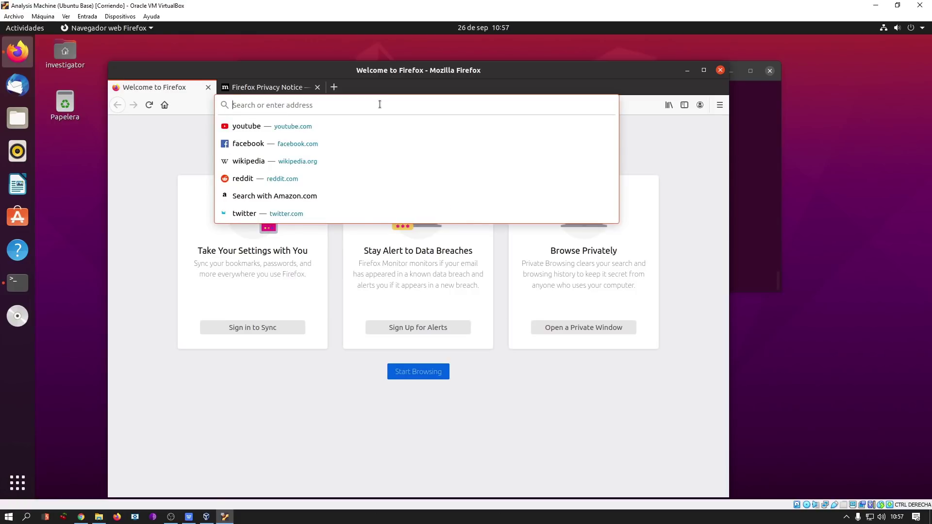
text(htt)
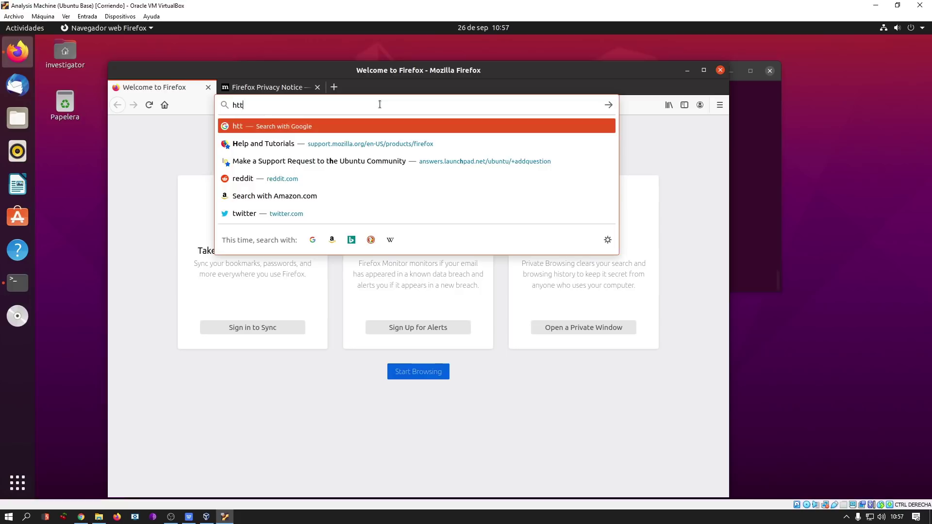
text(ps://ports)
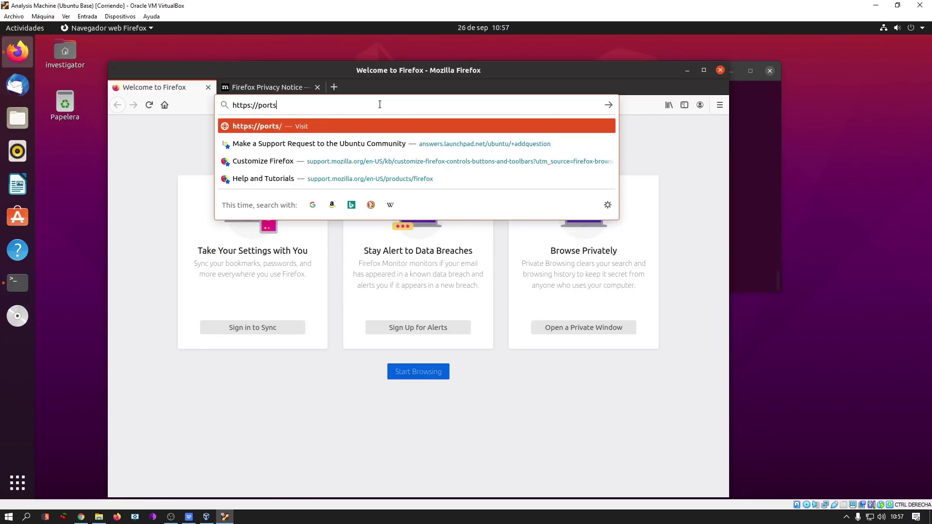
text(wigger.)
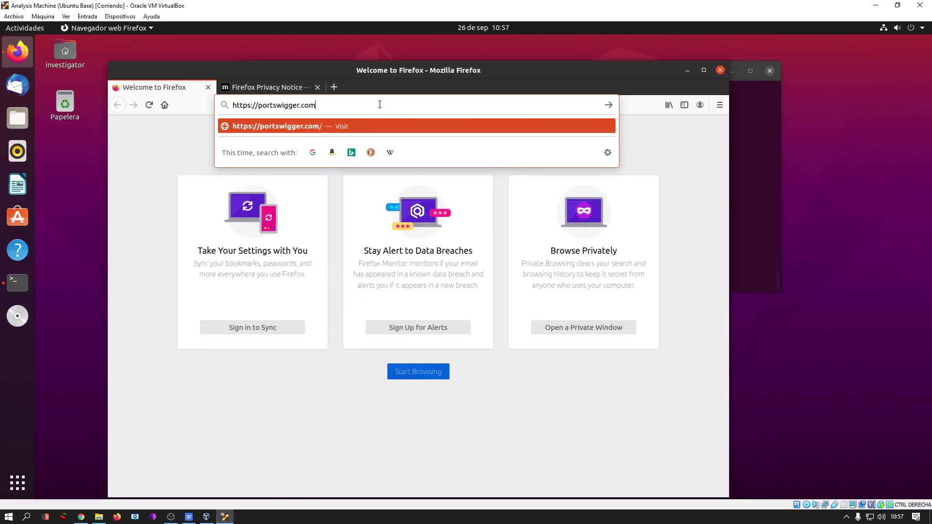
text(net/burp)
text(/freedownload)
key(Return)
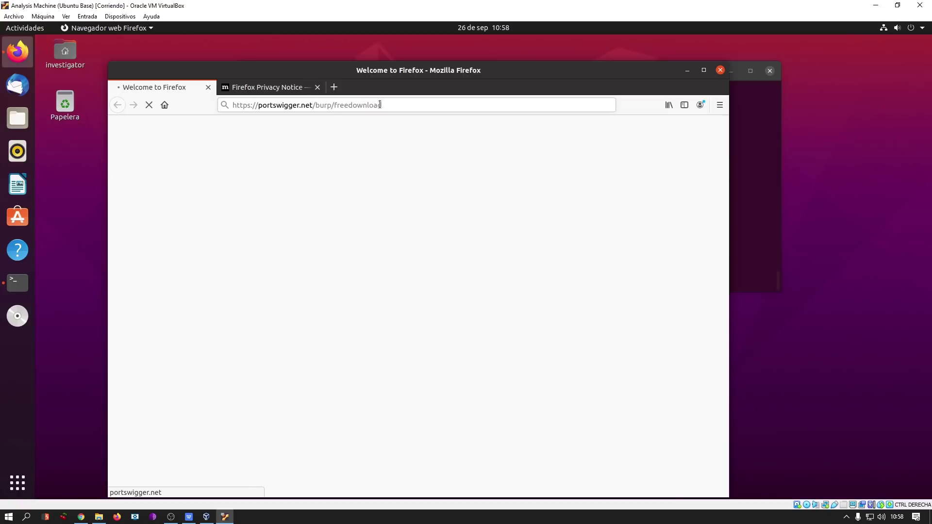
click(318, 87)
scroll(420, 280, down, 2)
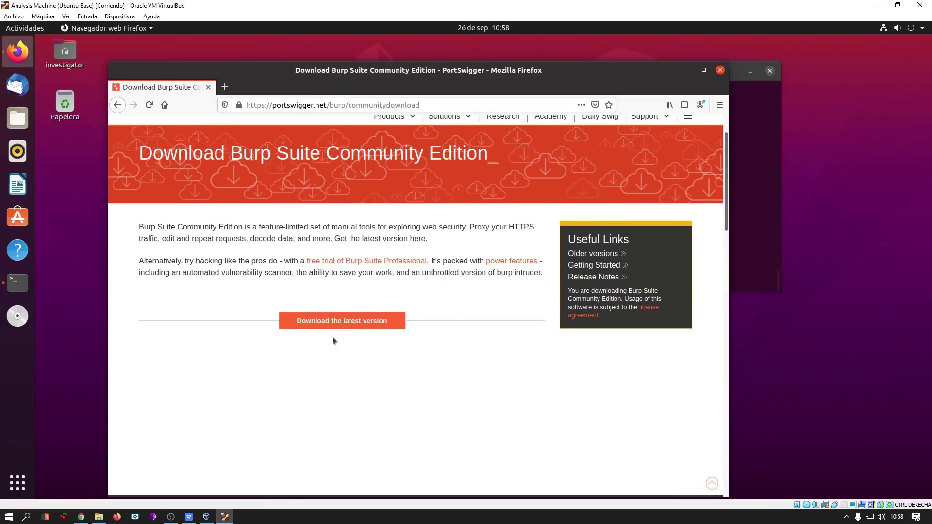
Save the Burp Suite Community Edition Linux (64-bit) installer, then close Firefox.
click(346, 322)
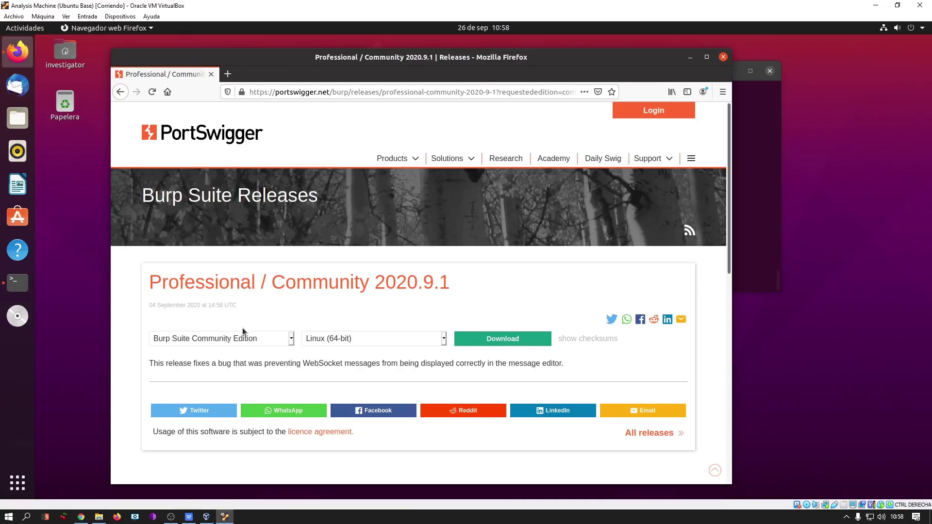
click(353, 340)
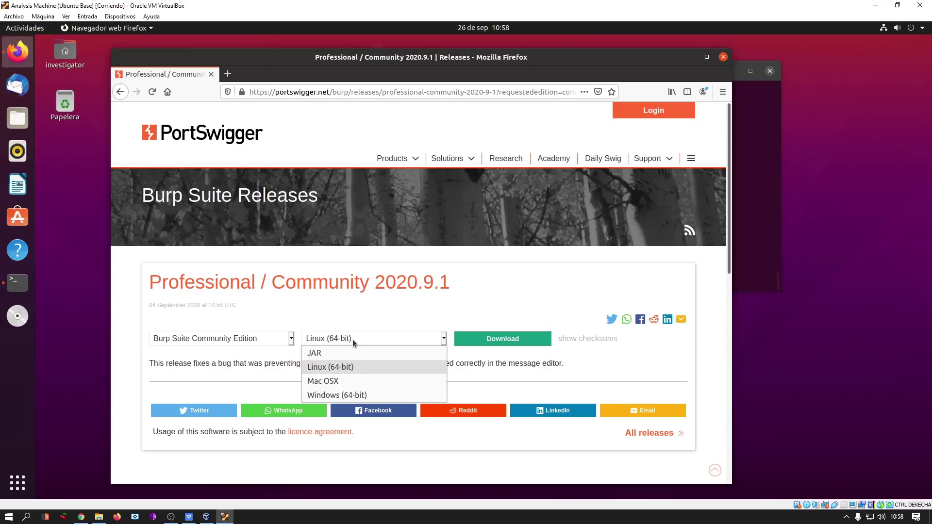
click(395, 310)
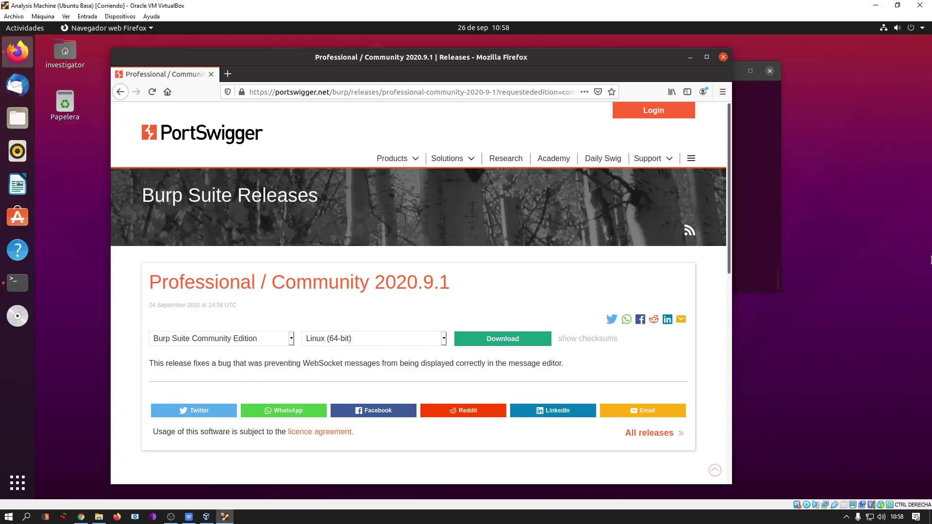
click(241, 340)
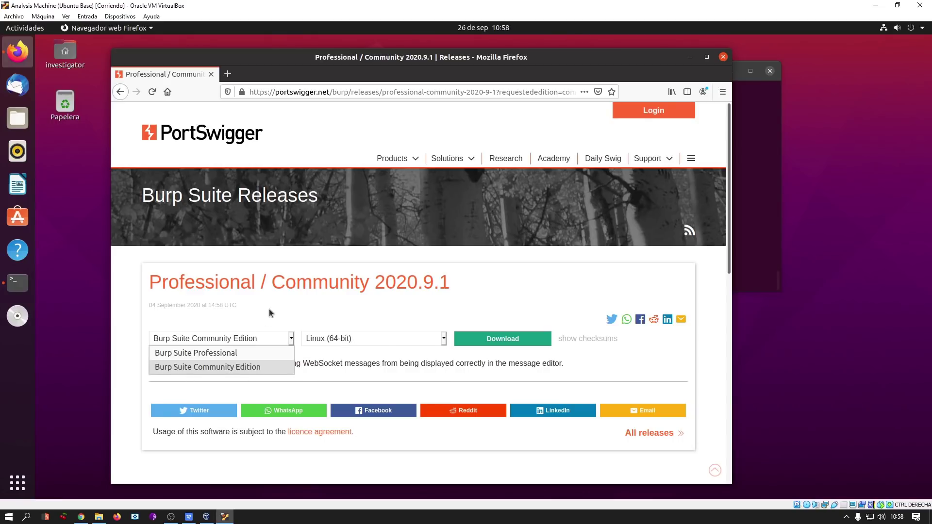
click(269, 312)
click(531, 340)
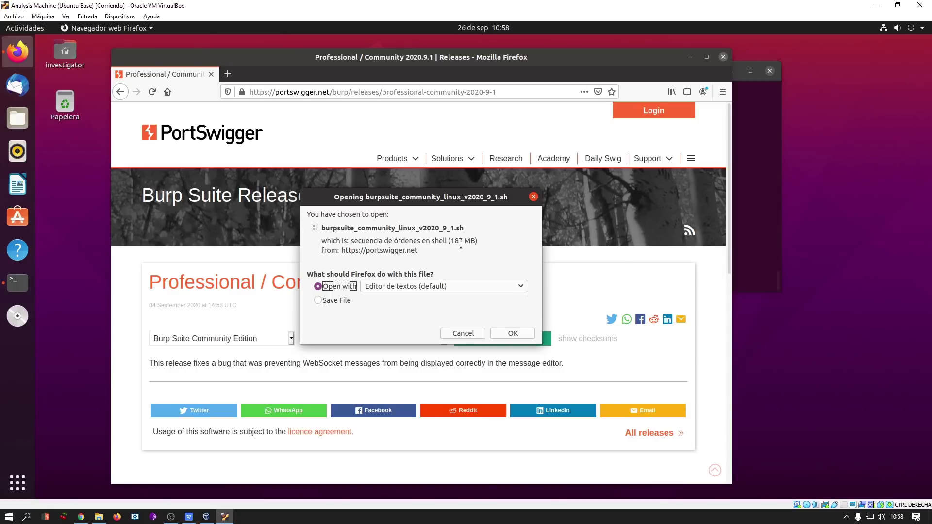
click(333, 303)
click(513, 333)
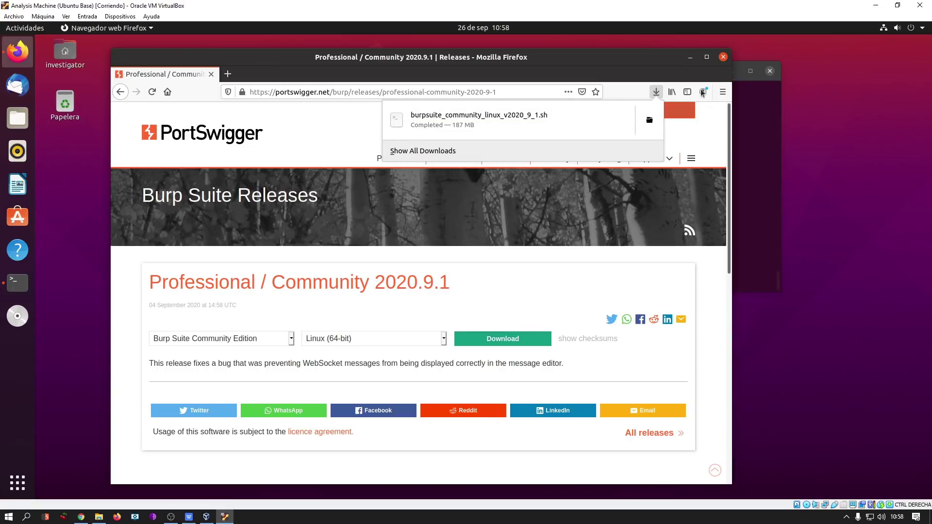
click(722, 59)
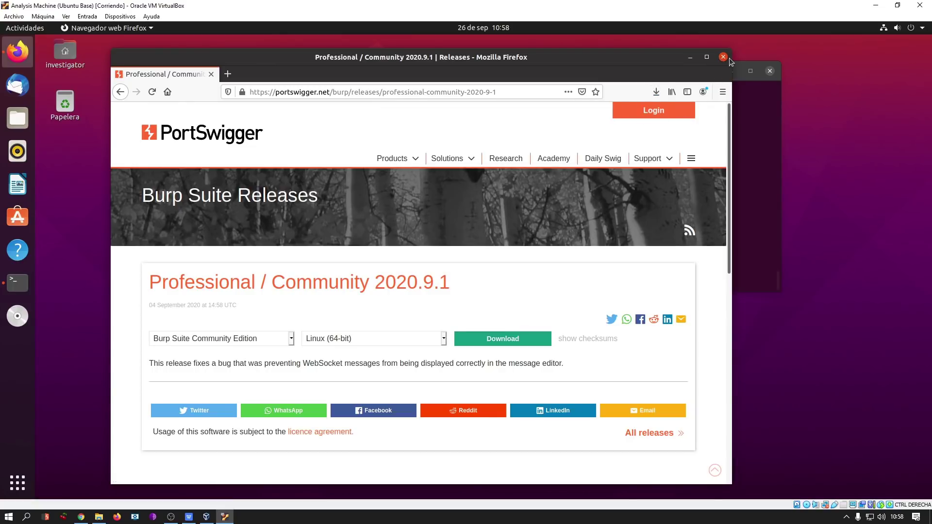
click(723, 57)
Run the downloaded Burp installer script from /home/.../Descargas with bash.
text(bash ~/De)
text(sca)
key(BackSpace)
key(BackSpace)
key(BackSpace)
key(BackSpace)
text(own)
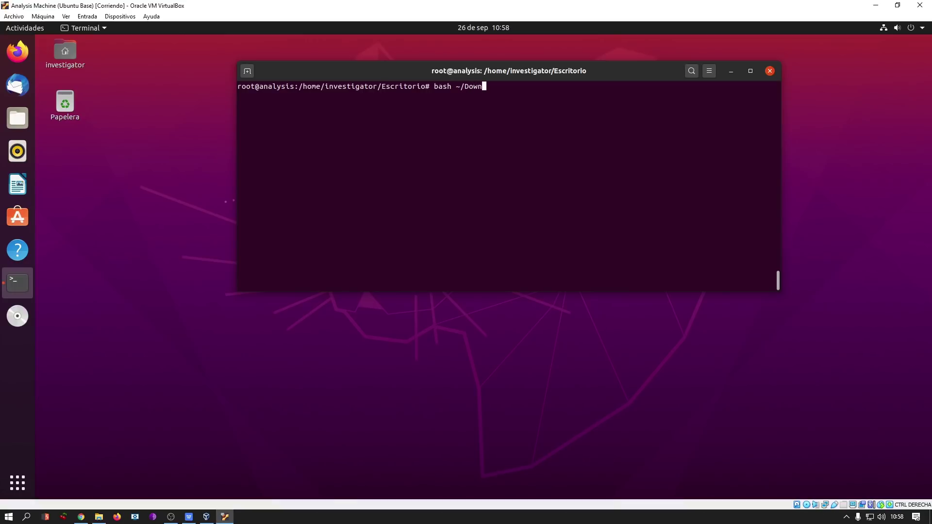
key(ctrl+c)
text(bash /home/inv)
key(Tab)
text(Desca)
key(Tab)
key(ctrl+l)
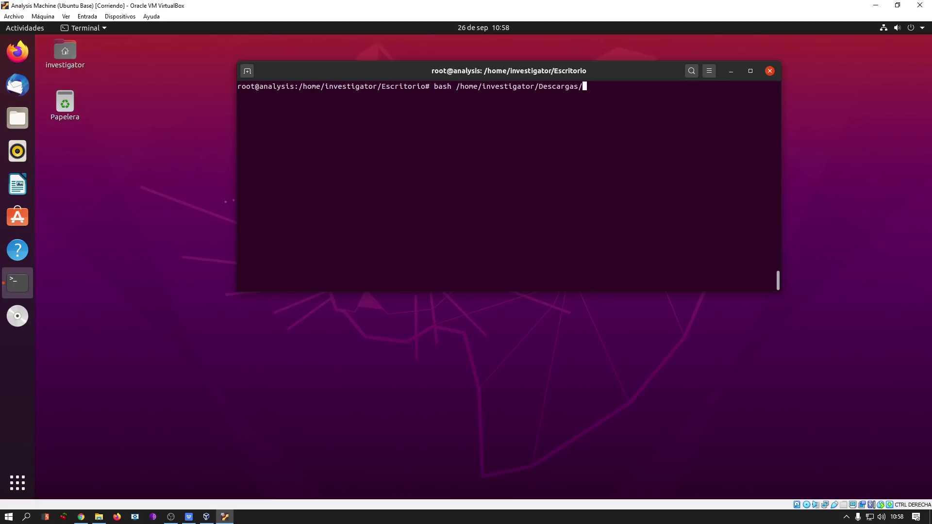
text(b)
key(Tab)
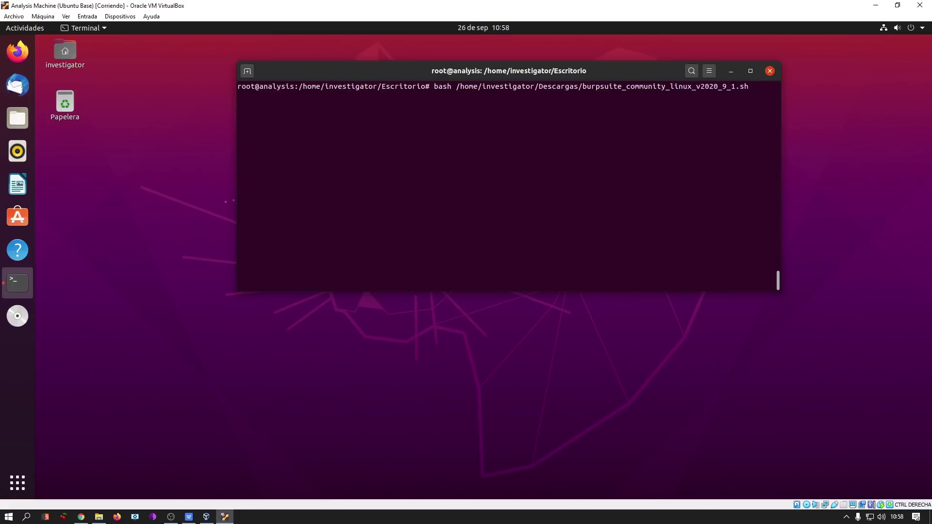
key(Return)
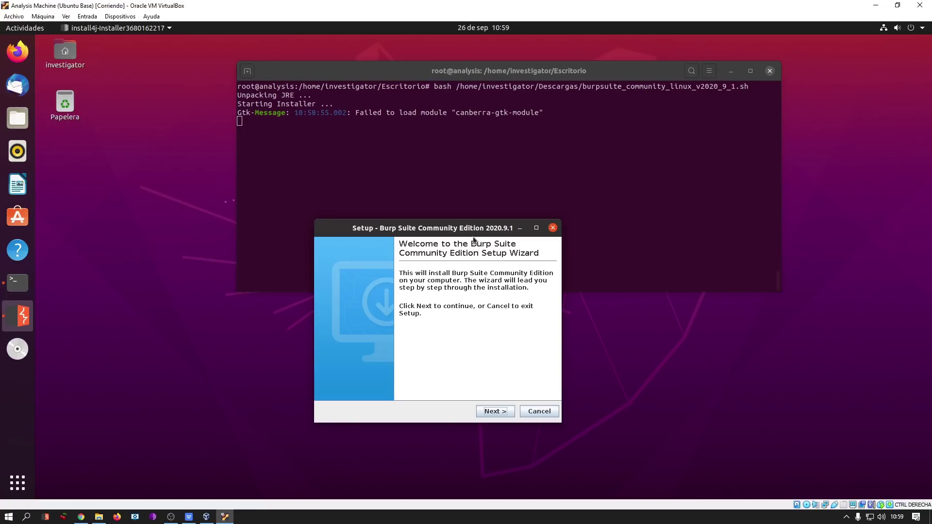
Step through the setup wizard keeping /usr/local/bin for symlinks and finish.
drag(471, 226, 462, 229)
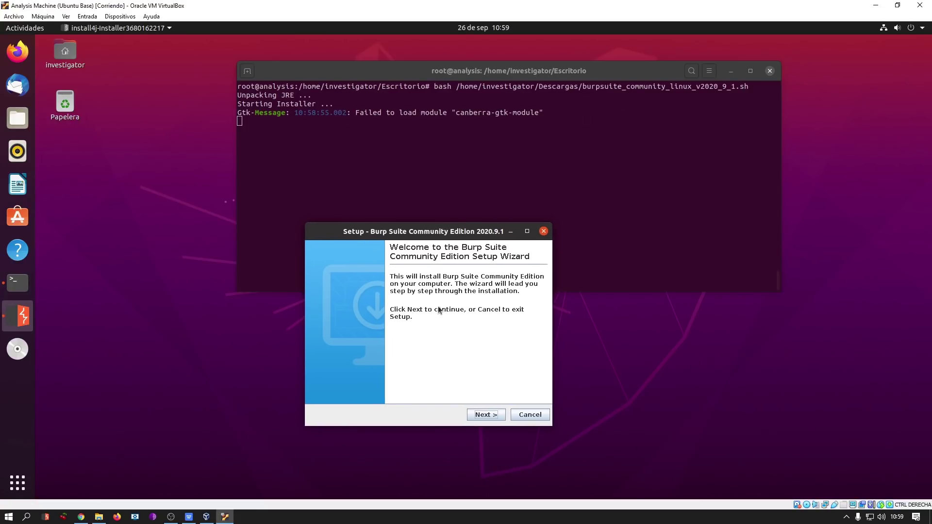
click(487, 414)
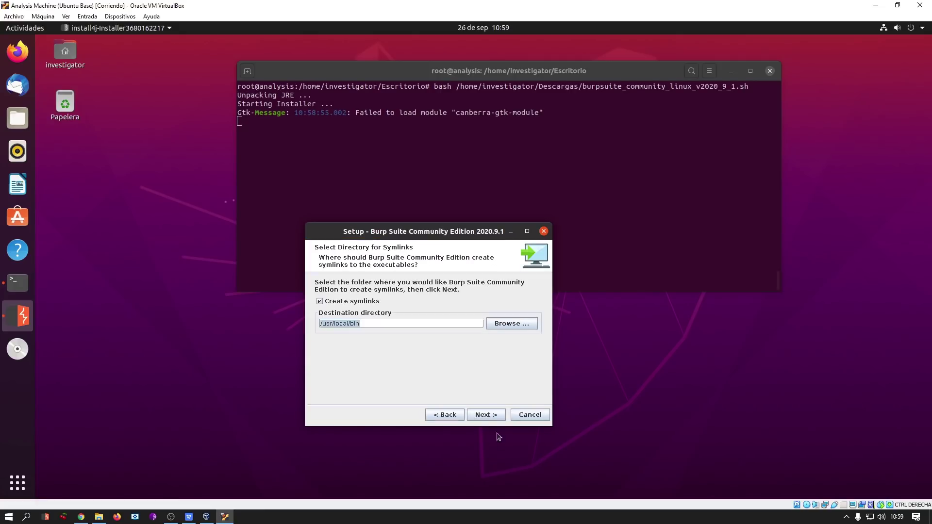
click(485, 415)
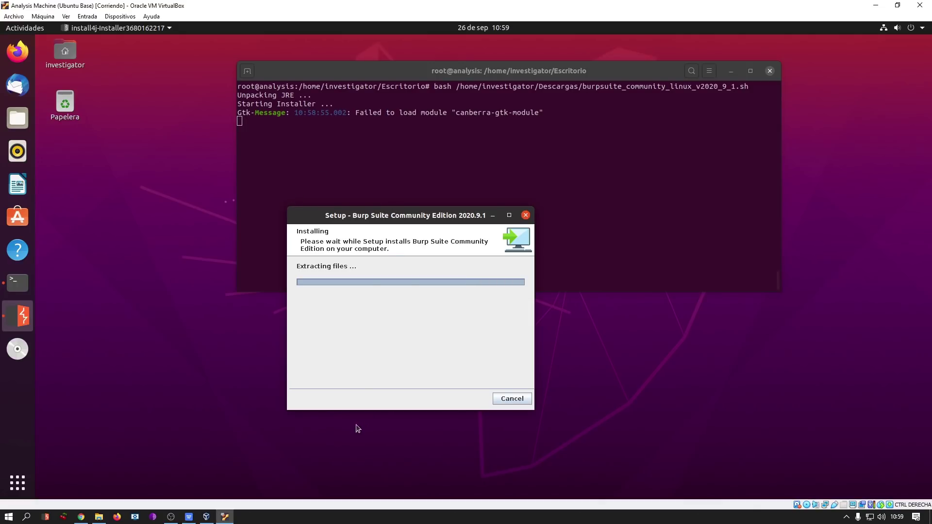
click(510, 399)
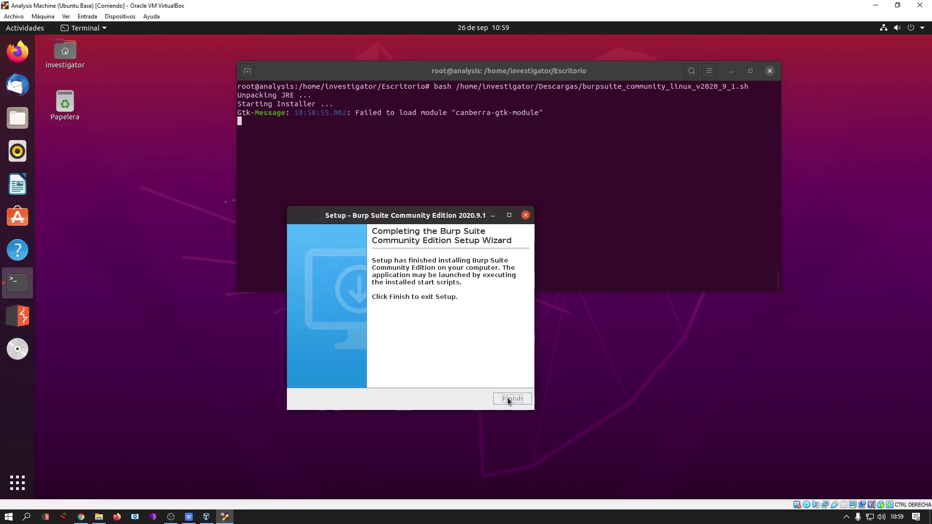
Search for the missing module with apt search canberra-gtk-module.
double_click(476, 112)
key(super+c)
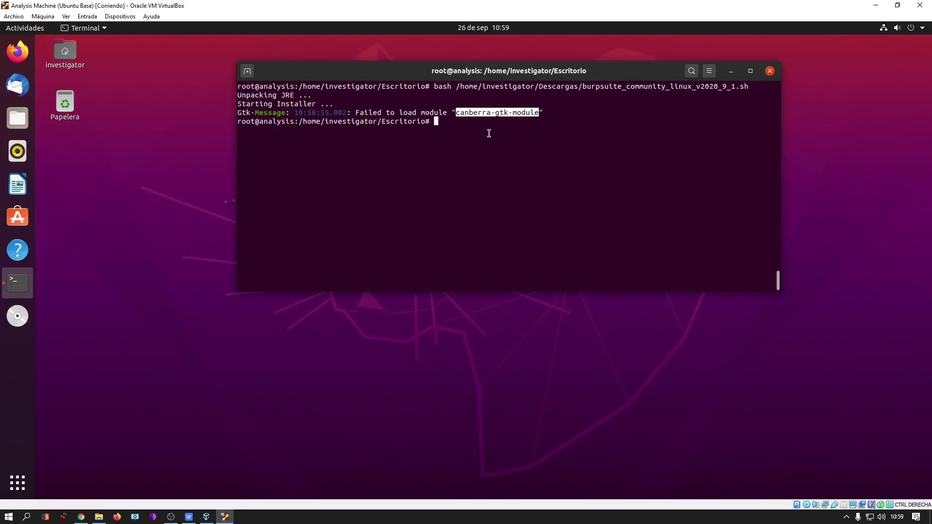
text(apt search)
middle_click(489, 133)
key(ctrl+l)
key(Return)
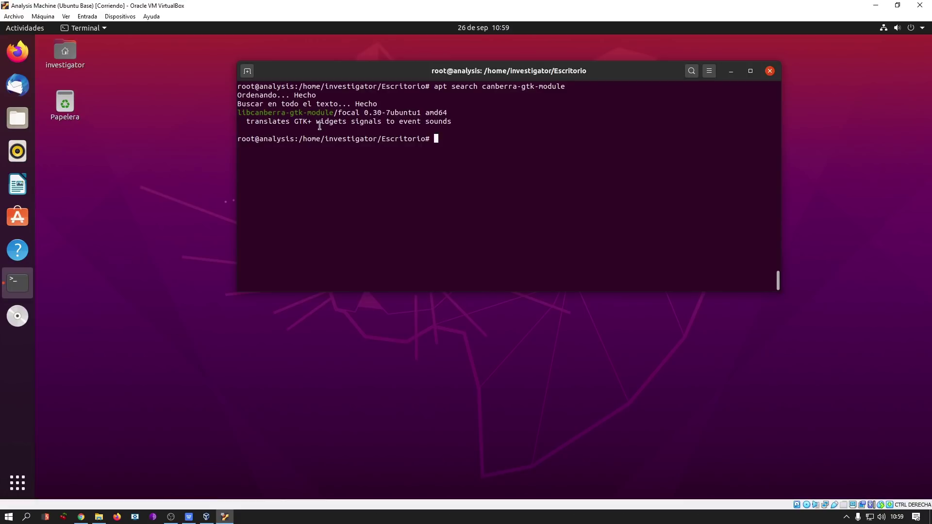
Install libcanberra-gtk-module with apt install, answering S to confirm.
drag(334, 113, 239, 112)
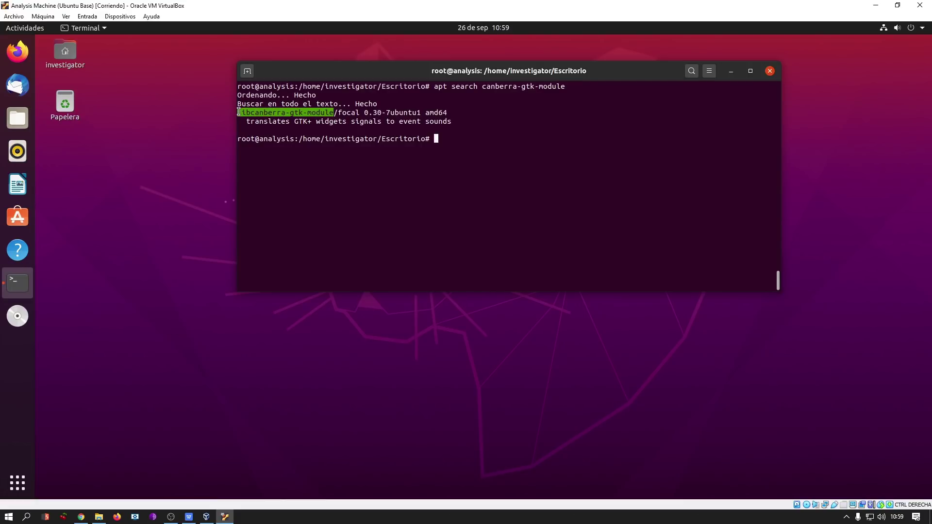
text(apt install)
middle_click(241, 114)
key(ctrl+l)
key(Return)
text(S)
key(Return)
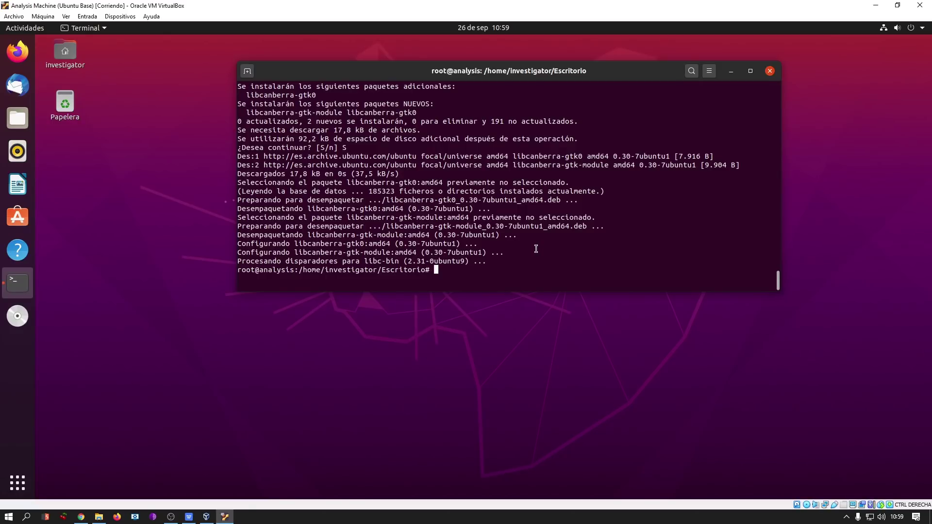
Run ifconfig, which reports command not found and suggests net-tools.
key(ctrl+l)
text(ifconfig)
key(Return)
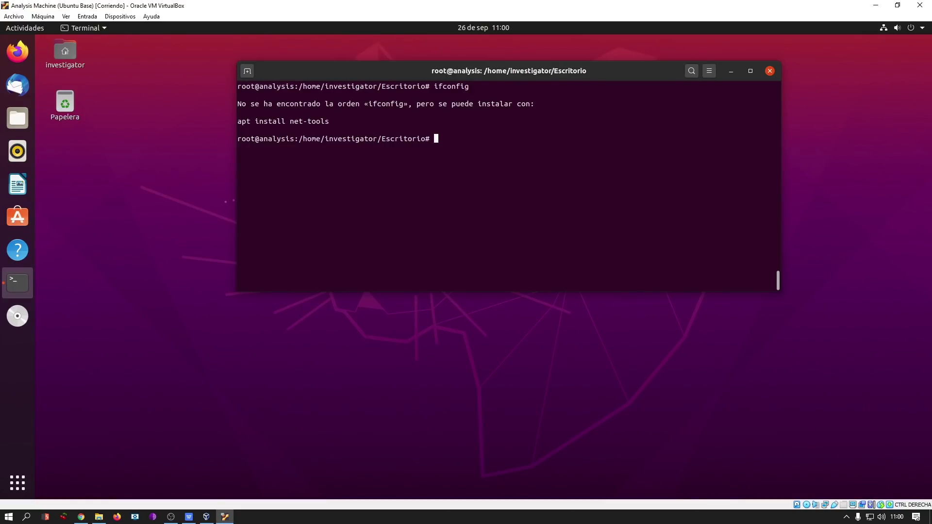
Install net-tools and ifupdown with 'apt install net-tools ifupdown -y' and wait for completion.
text(ifup)
key(BackSpace)
key(BackSpace)
key(BackSpace)
key(BackSpace)
text(apt install net-tools ifupdown -y)
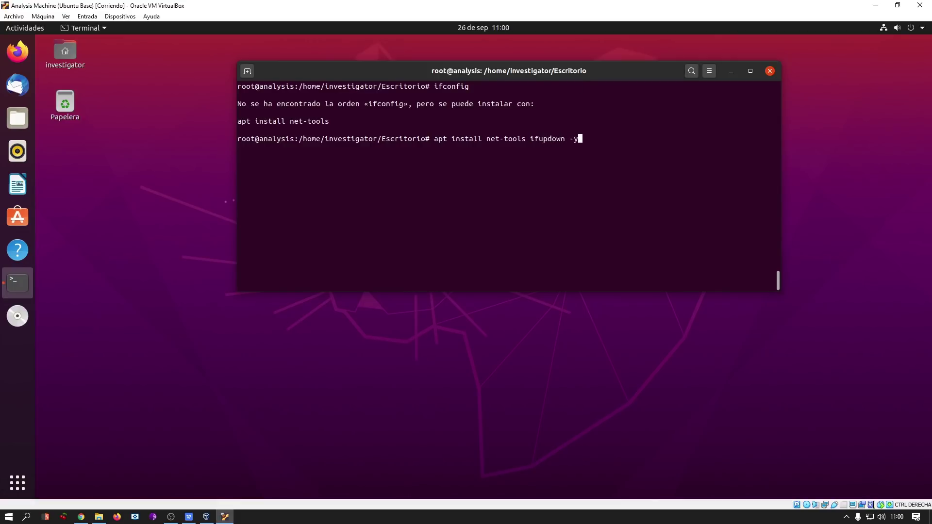
key(ctrl+l)
key(Return)
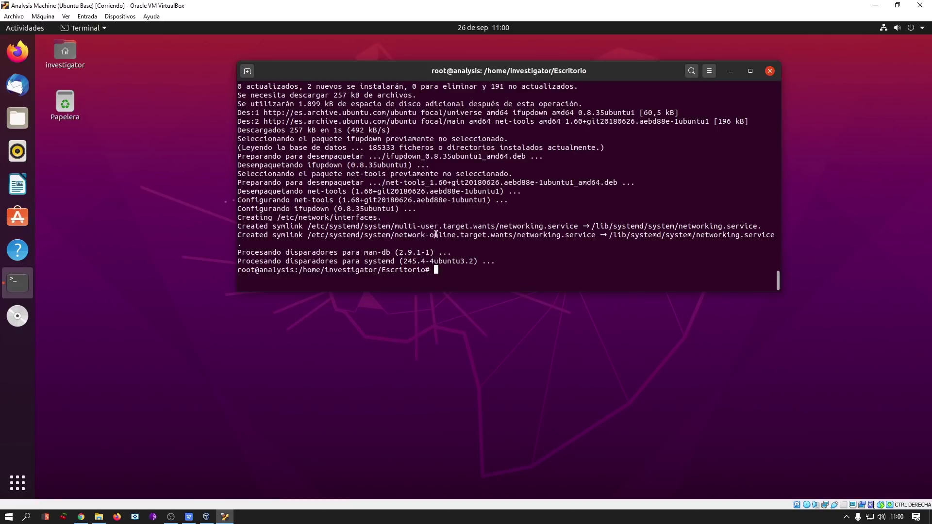
key(ctrl+l)
Change the Analysis Machine's Adaptador 1 from NAT to Red interna 'Malware-Analysis-Network' and accept.
click(48, 16)
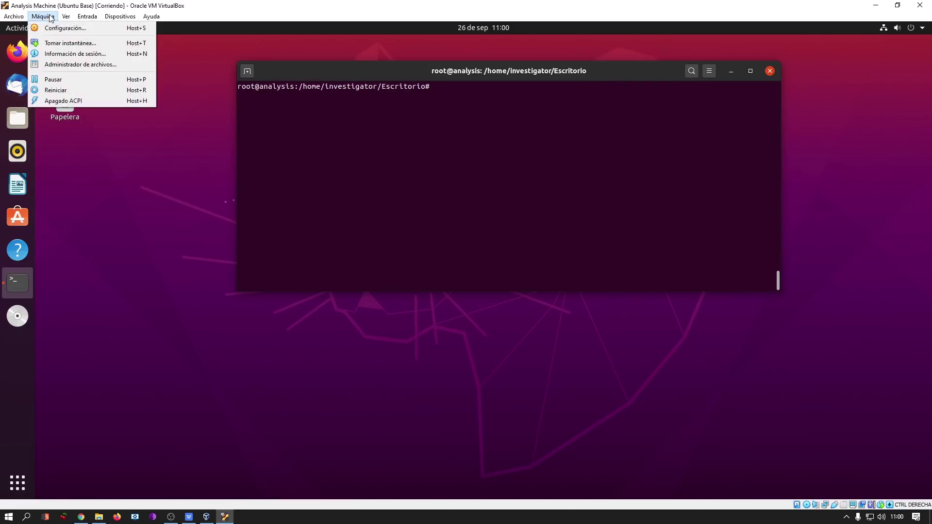
click(56, 28)
click(327, 230)
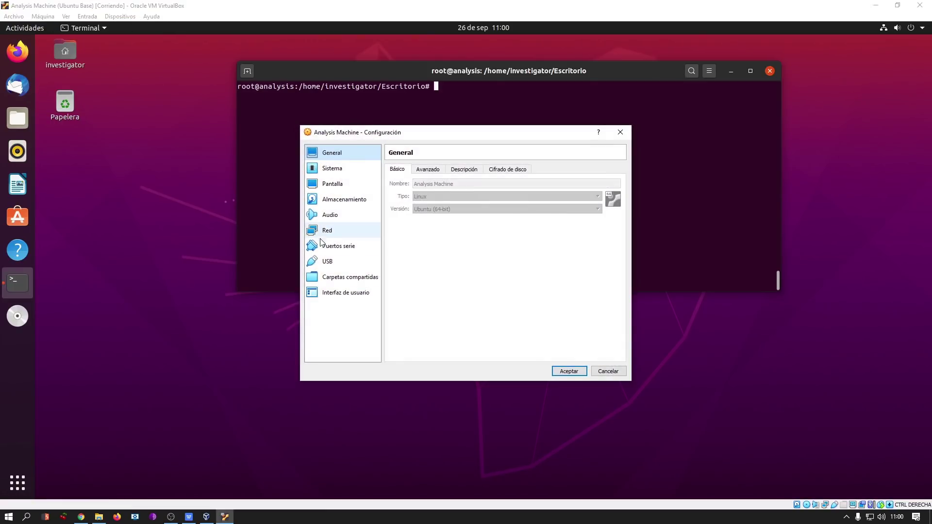
click(338, 245)
click(327, 230)
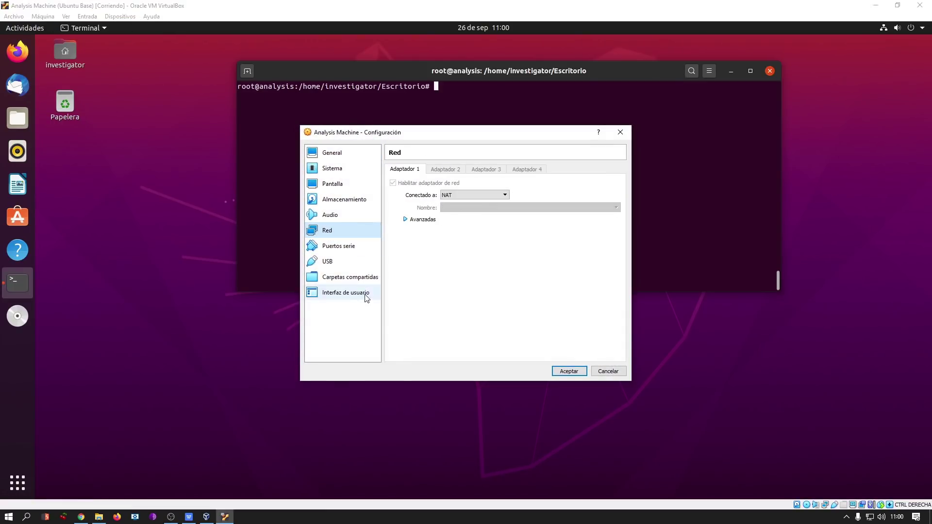
click(489, 195)
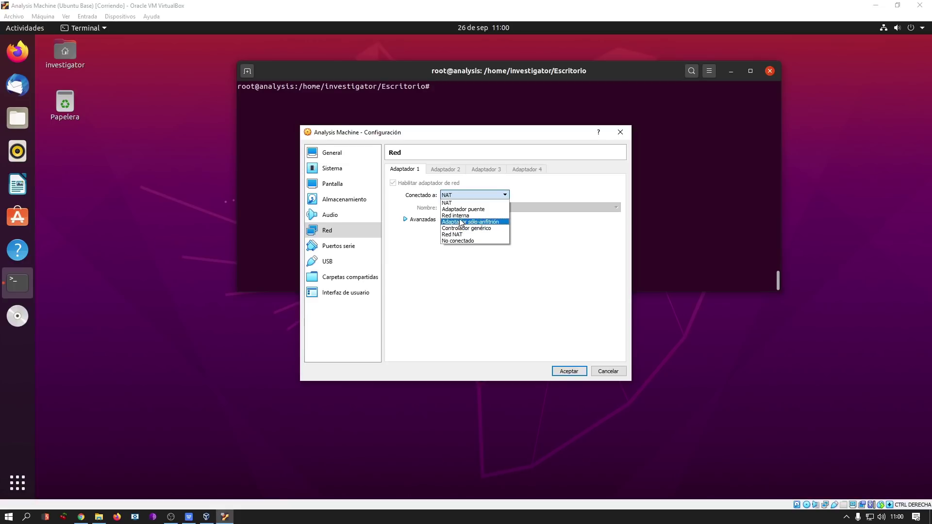
click(457, 216)
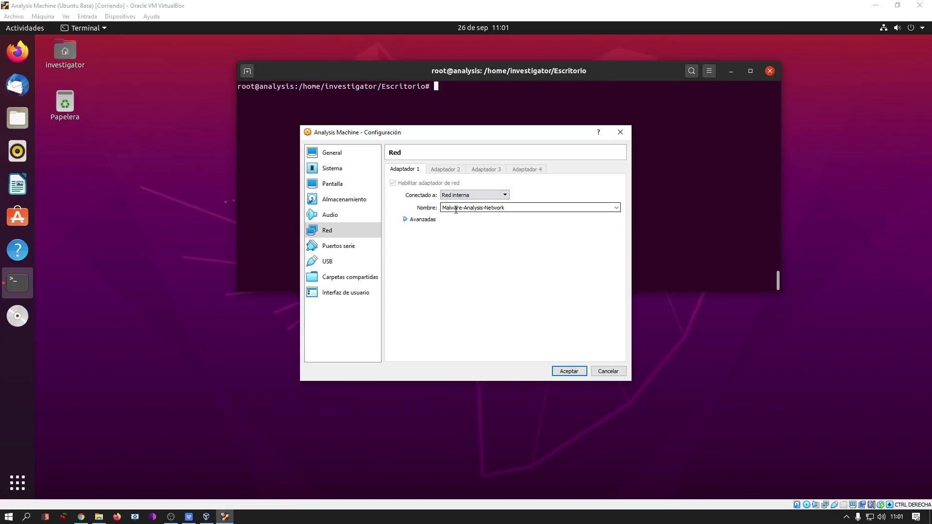
click(566, 371)
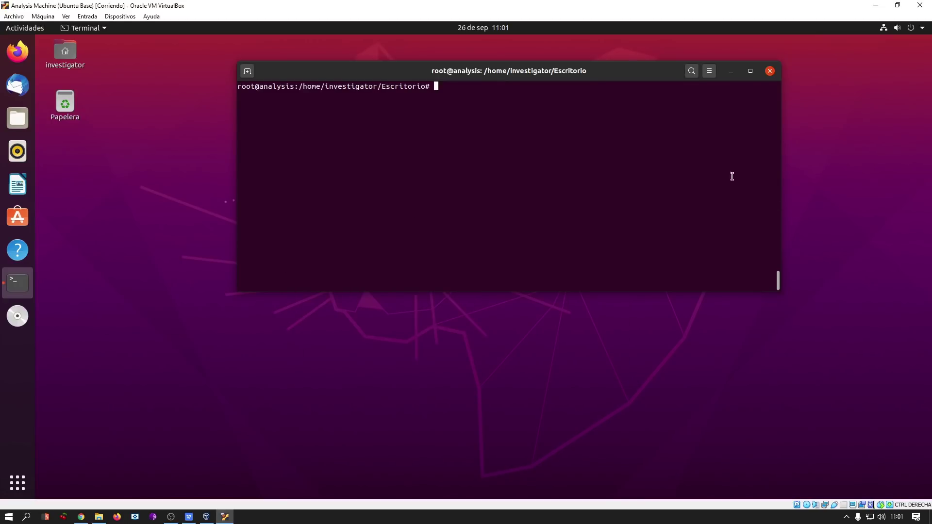
Run hostname -I several times to check the machine's current IP address.
text(hostname -I)
key(Return)
key(Up)
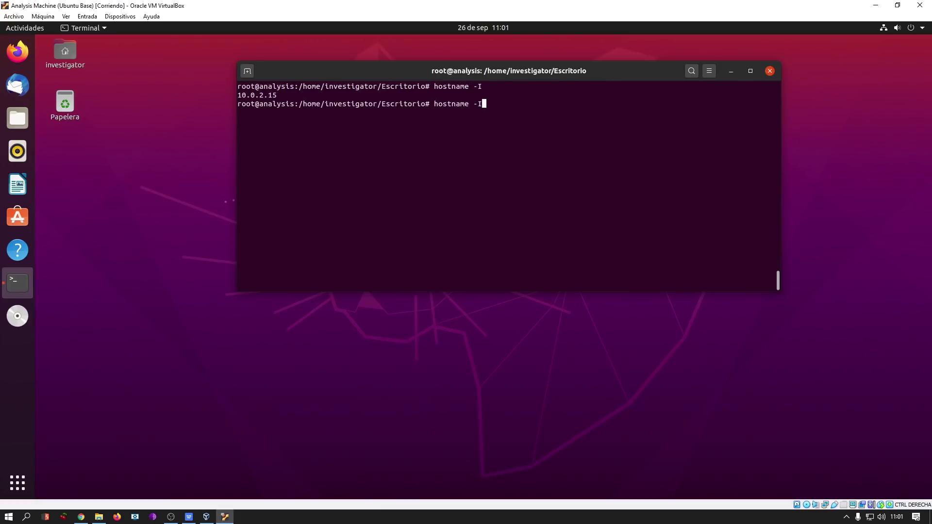
key(Return)
key(Up)
key(Return)
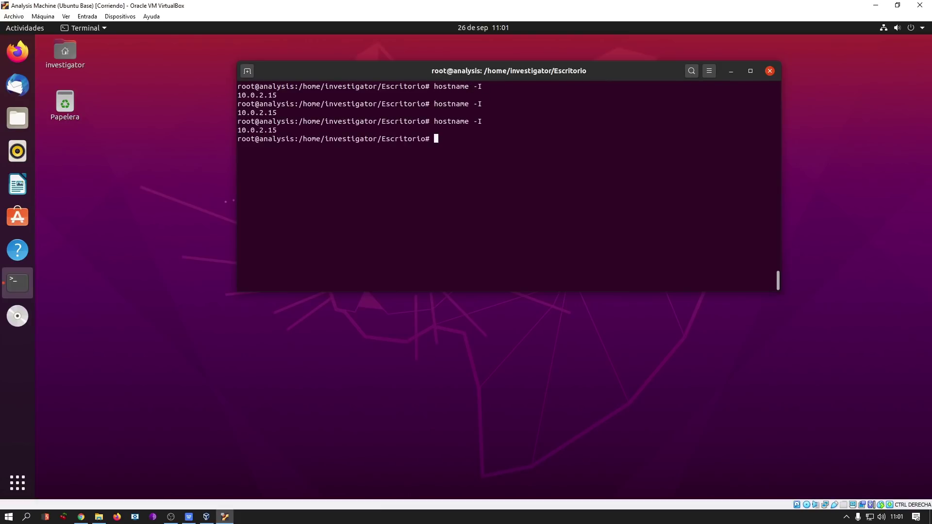
key(Up)
key(Return)
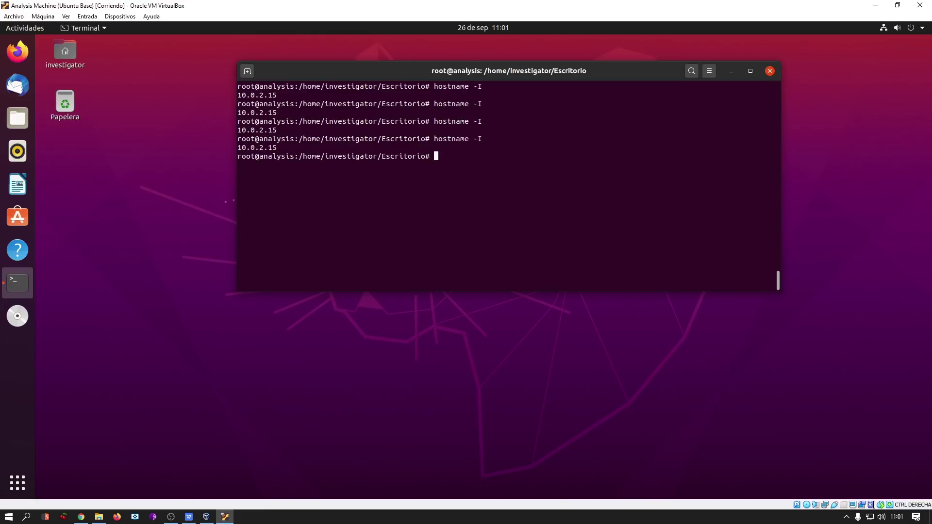
Run ifconfig to view the enp0s3 and lo interface details.
text(ifconfig)
key(Return)
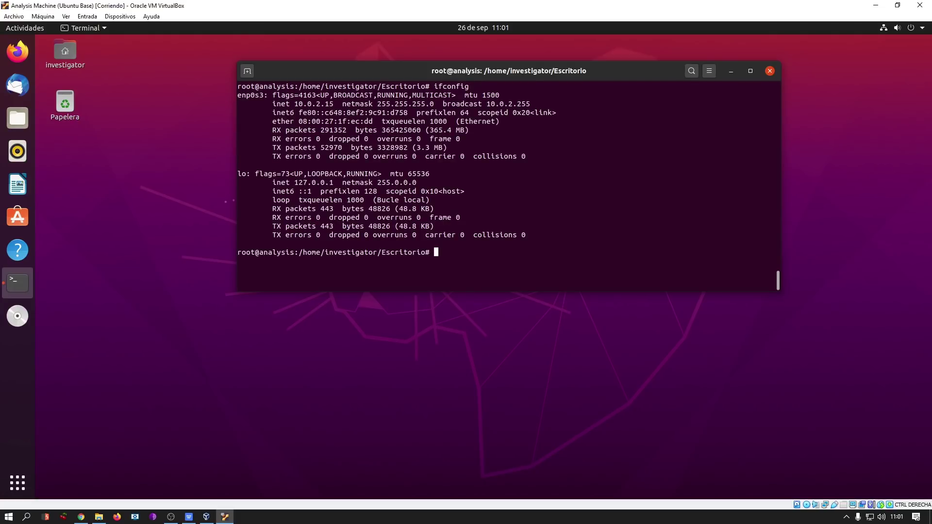
drag(263, 95, 239, 95)
click(293, 117)
Go to /etc/network, list its files and open the interfaces file in nano.
text(cd /etc/network)
key(Return)
key(ctrl+l)
text(ls)
key(Return)
text(nano interfaces)
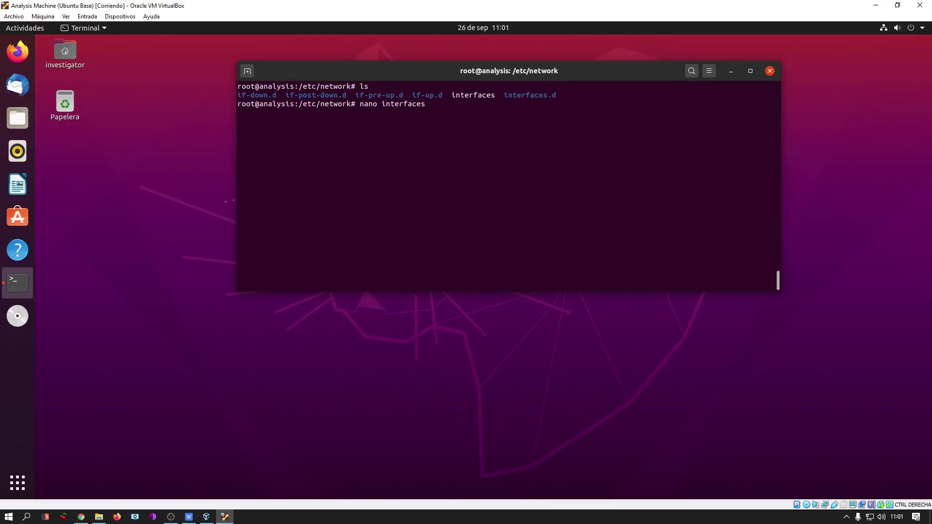
key(ctrl+l)
key(Return)
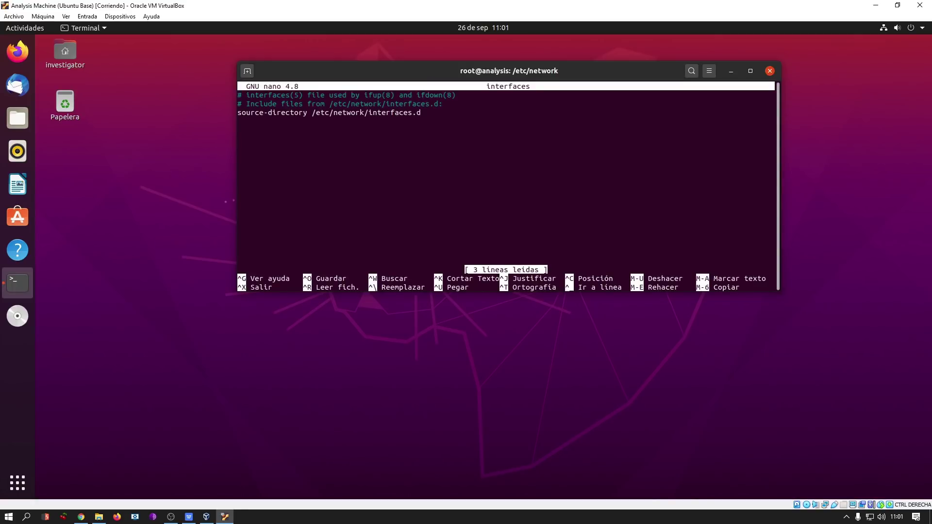
Replace the file's contents with 'auto enp0s3' and 'iface enp0s3 inet static', then save.
key(ctrl+k)
key(ctrl+k)
key(ctrl+k)
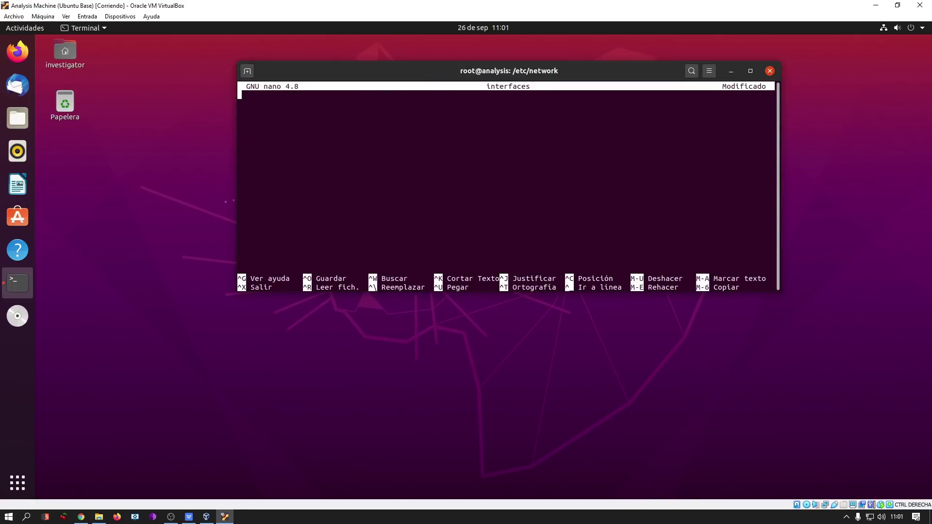
text(auto enp0s3)
key(Return)
text(iface enp0s3 inet static)
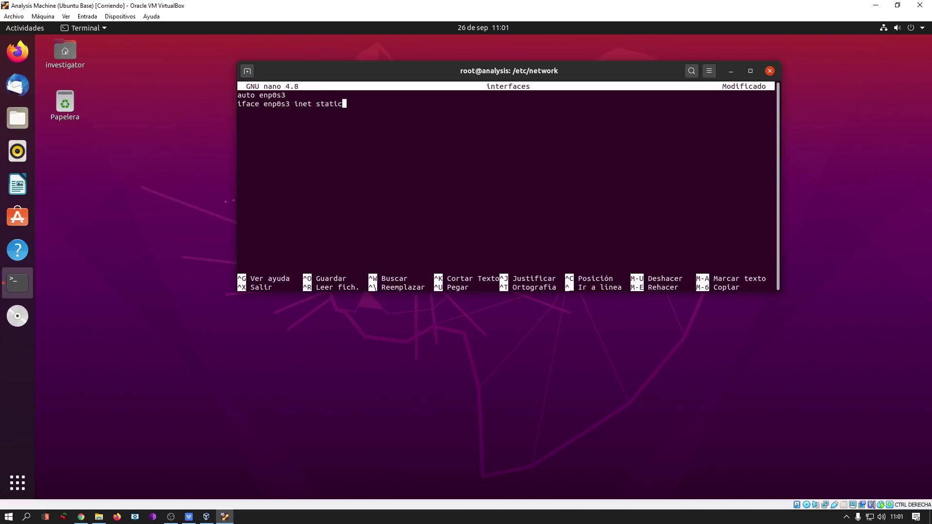
key(Return)
key(Tab)
key(ctrl+o)
key(Return)
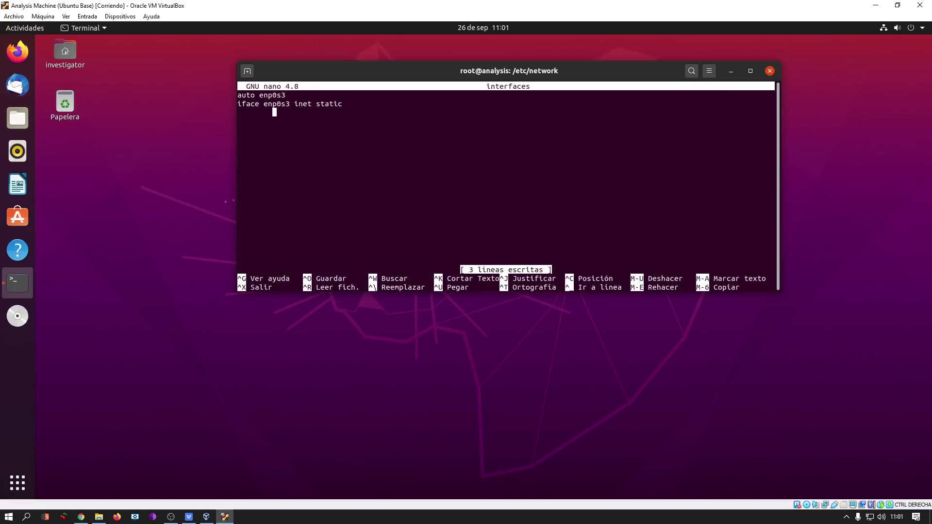
Add address 10.0.0.1 and netmask 255.255.255.0, save, exit nano and recheck hostname -I.
text(address 10.0.0.1)
key(Return)
key(Tab)
text(netma)
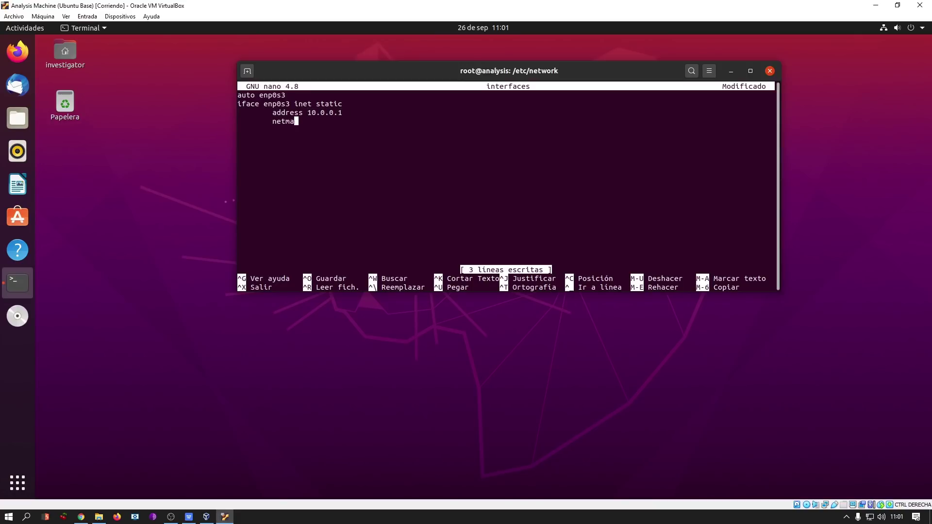
text(sk 25)
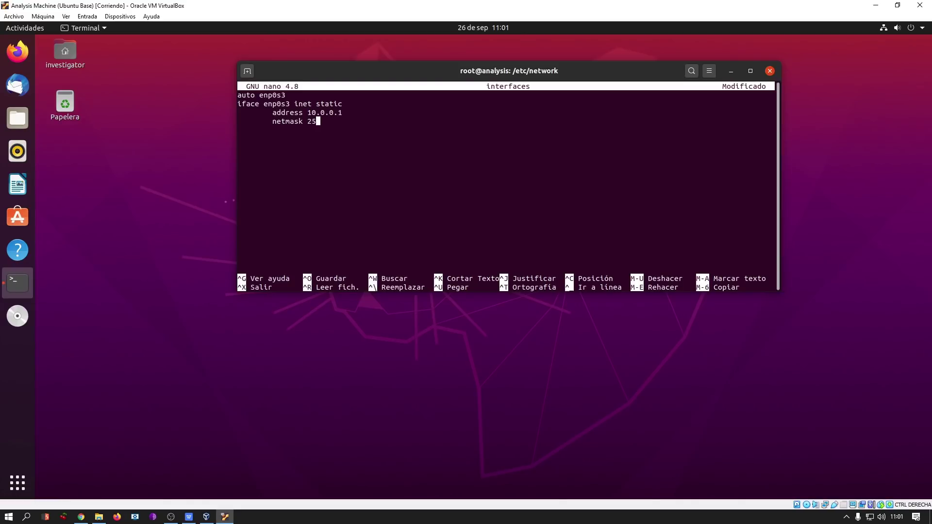
text(5.255.255.0)
key(ctrl+o)
key(Return)
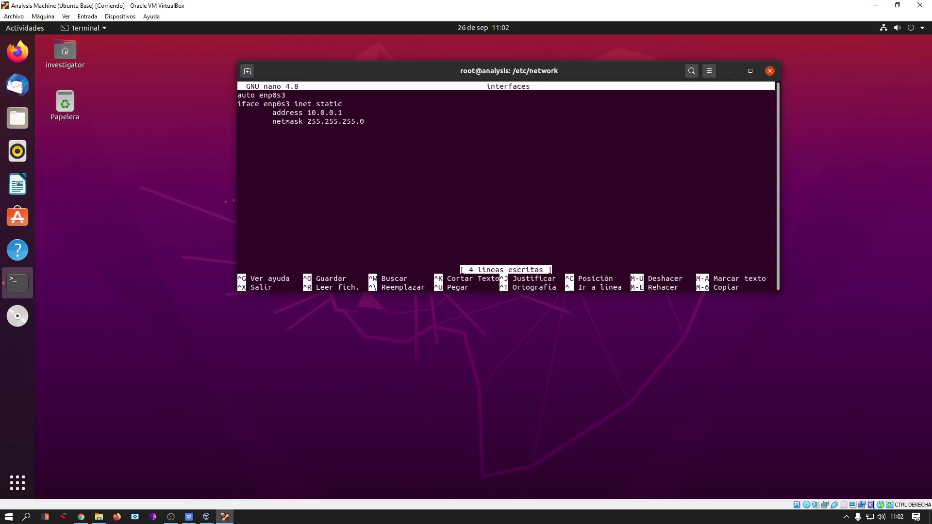
key(ctrl+x)
text(hostname -I)
key(Return)
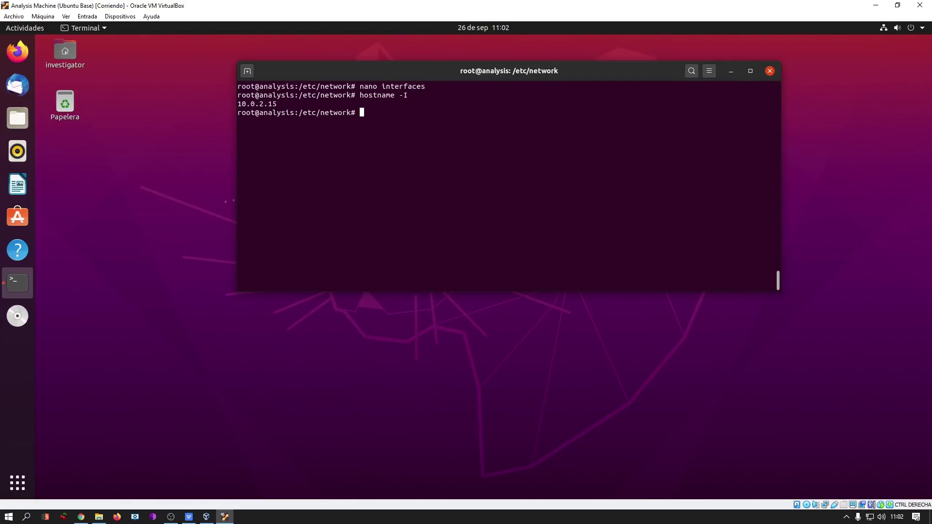
Bring up enp0s3 with ifup and confirm 10.0.0.1 now appears in hostname -I.
text(ifup enp0s3)
key(Return)
key(Up)
key(Up)
key(Return)
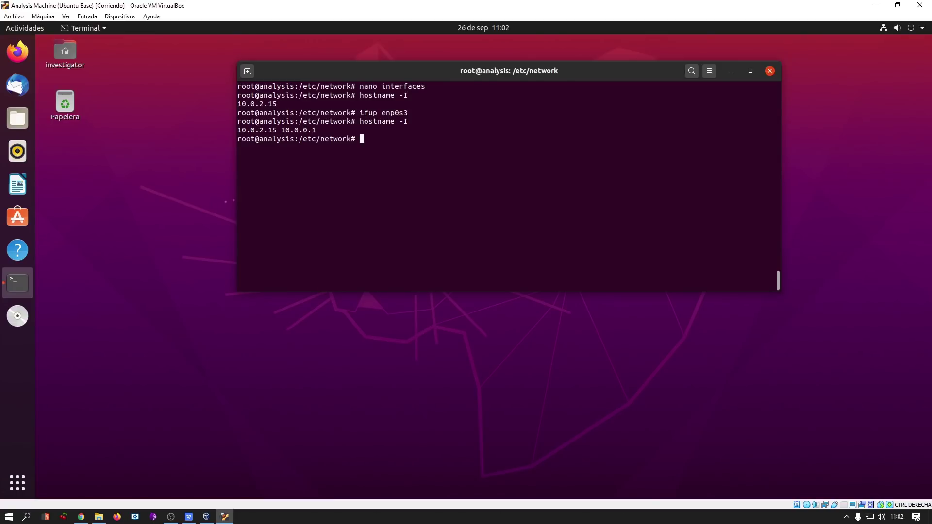
key(Up)
key(Return)
Restart the Ubuntu analysis machine with the reboot command.
text(rebgoot)
key(BackSpace)
key(BackSpace)
key(BackSpace)
key(BackSpace)
text(oo)
key(BackSpace)
key(BackSpace)
text(oot)
key(ctrl+l)
key(Return)
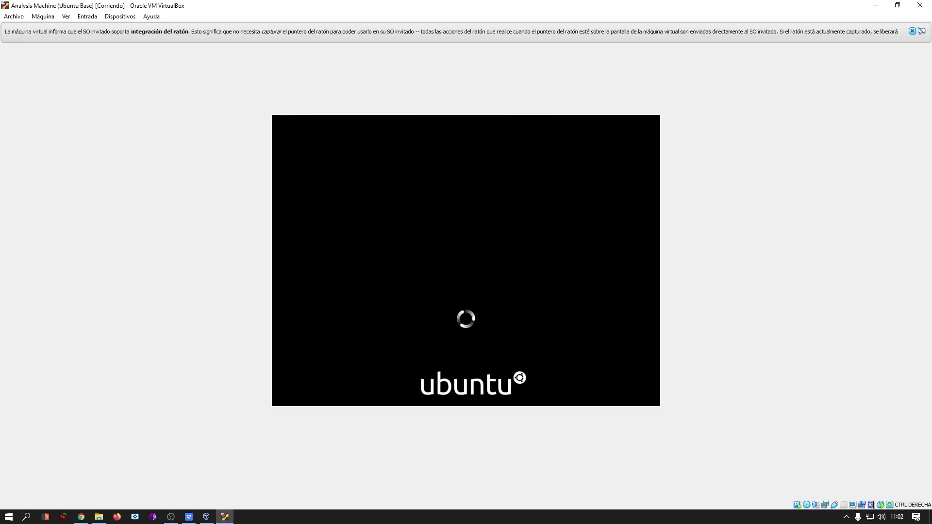
Start the Windows Víctima machine from the VirtualBox Manager and minimize the Manager.
click(912, 31)
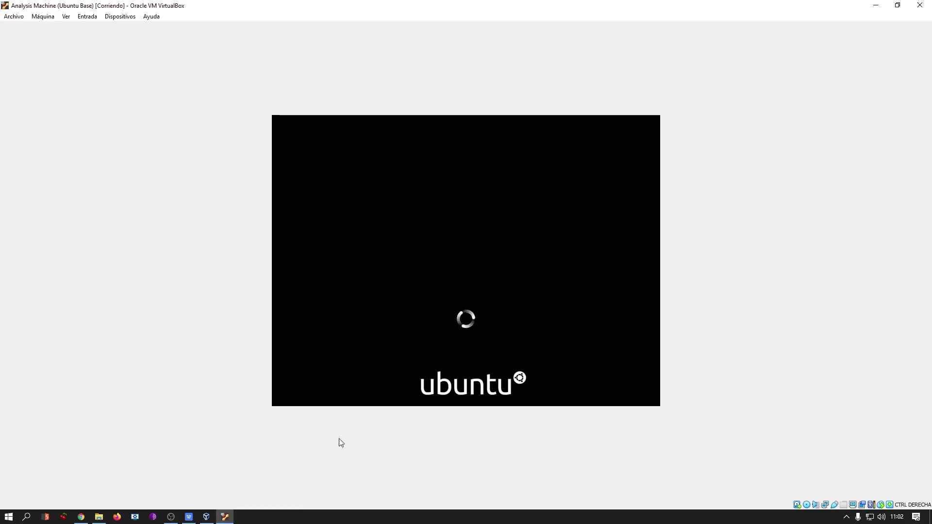
click(206, 516)
click(116, 63)
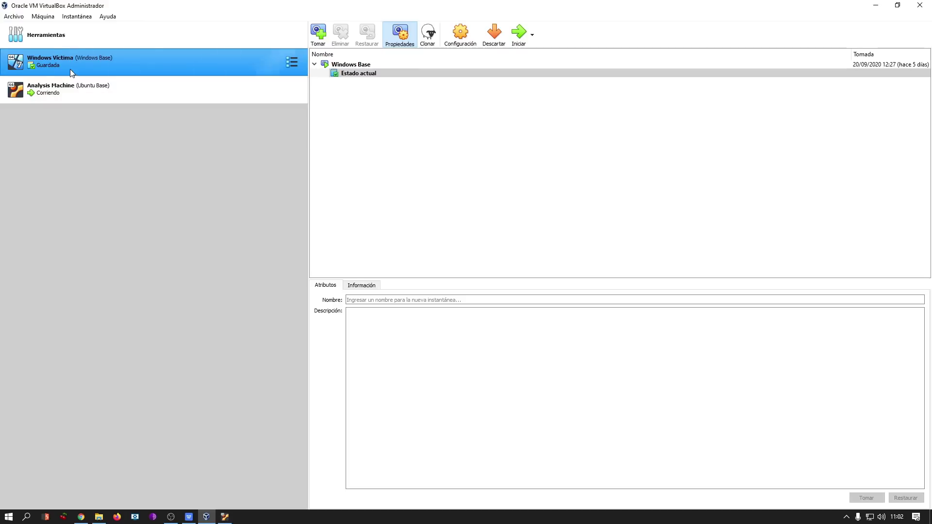
click(517, 32)
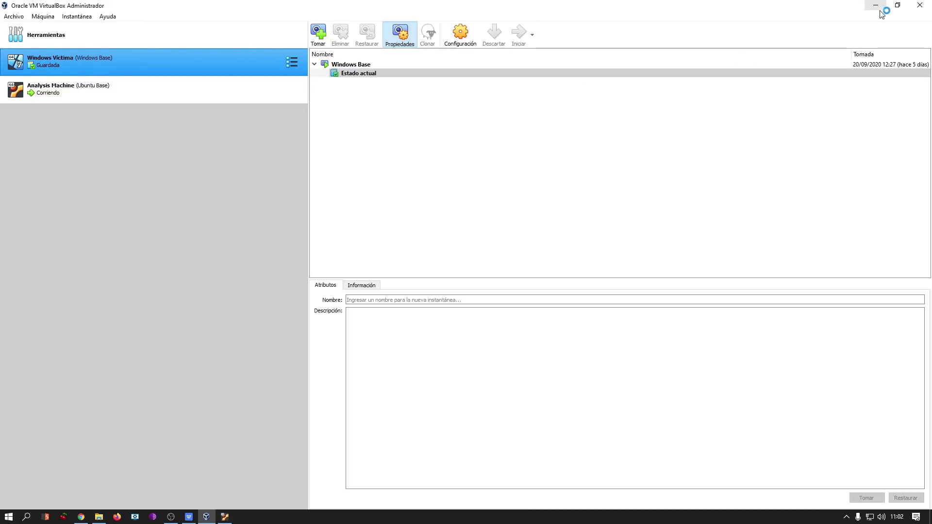
click(876, 6)
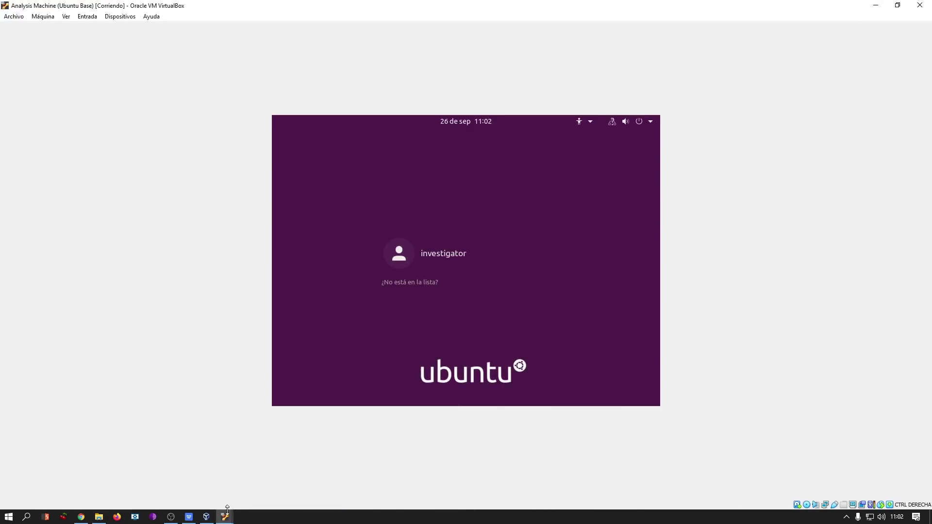
In the Windows Víctima window, close the command prompt and notice, leaving Network and Sharing Center visible.
mouse_move(225, 516)
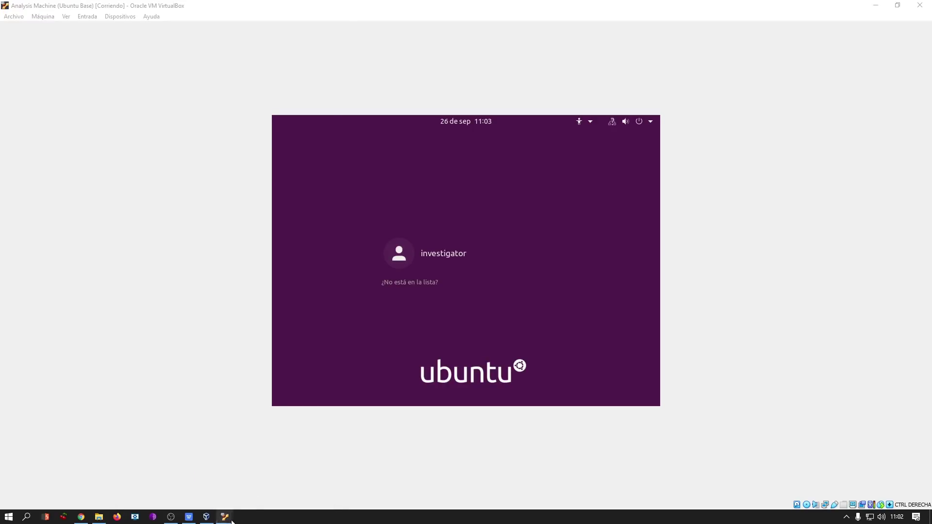
click(249, 489)
click(427, 139)
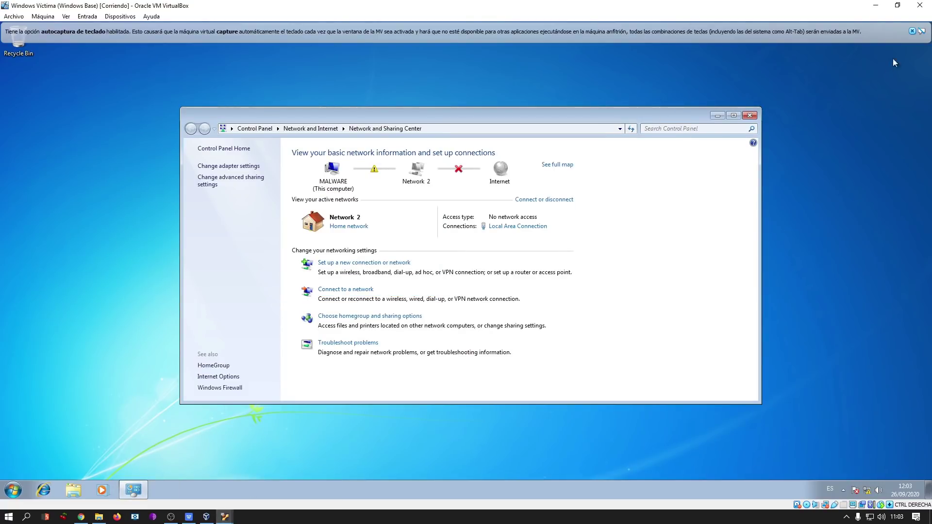
click(912, 31)
drag(580, 118, 585, 93)
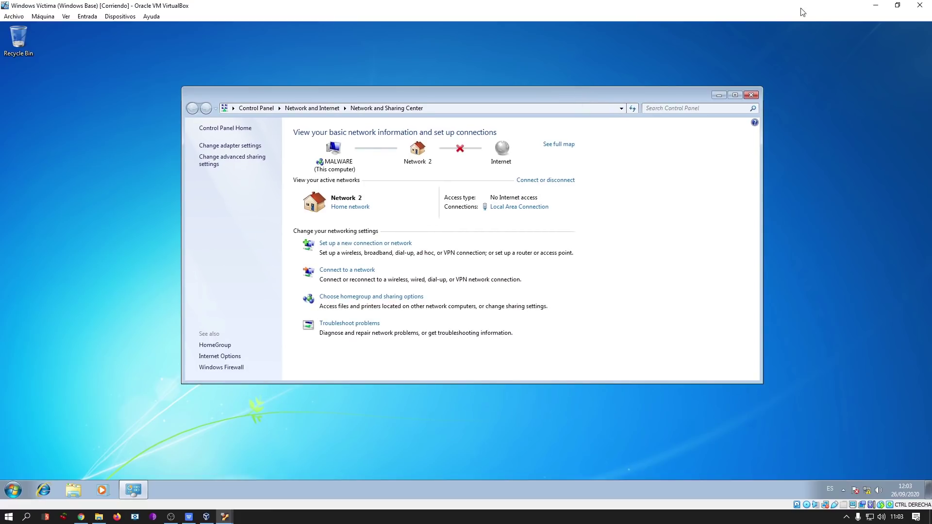
Confirm Windows Víctima's Adapter 1 is on internal network Malware-Analysis-Network in its Red settings.
click(752, 95)
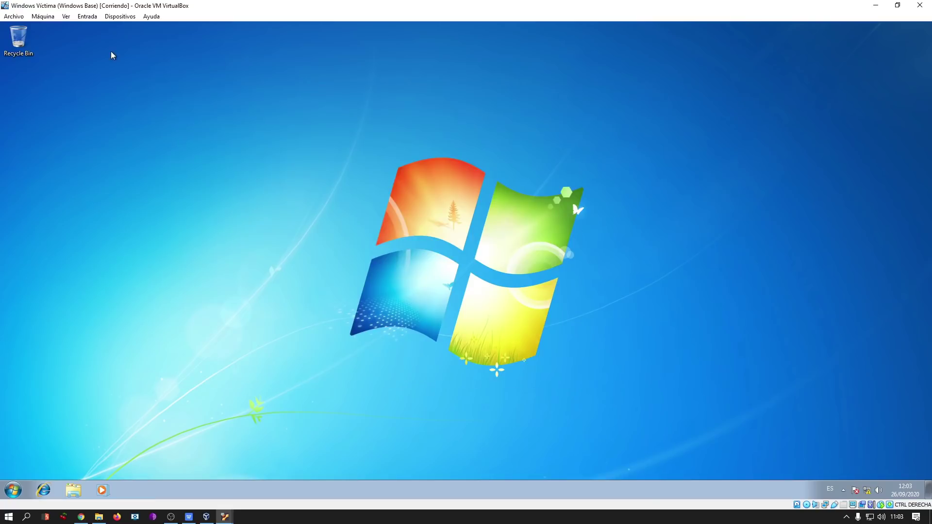
click(42, 16)
click(54, 28)
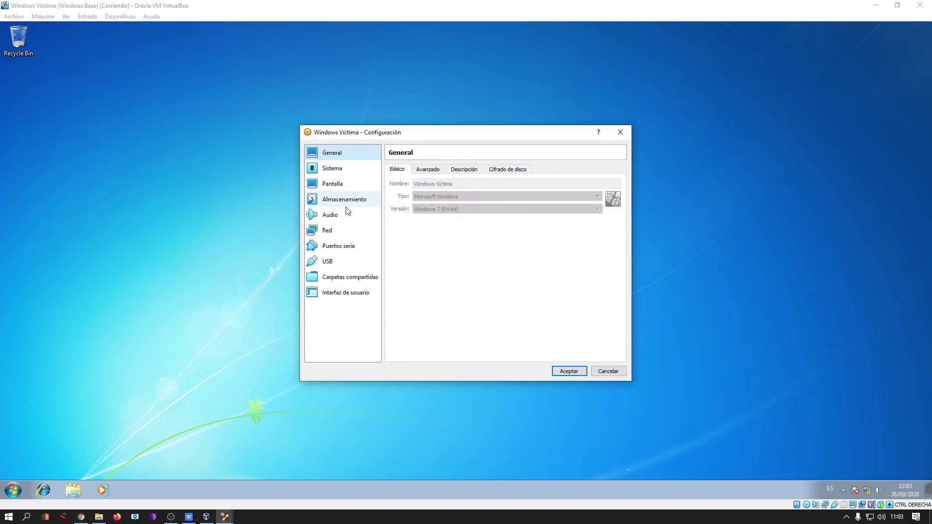
click(334, 230)
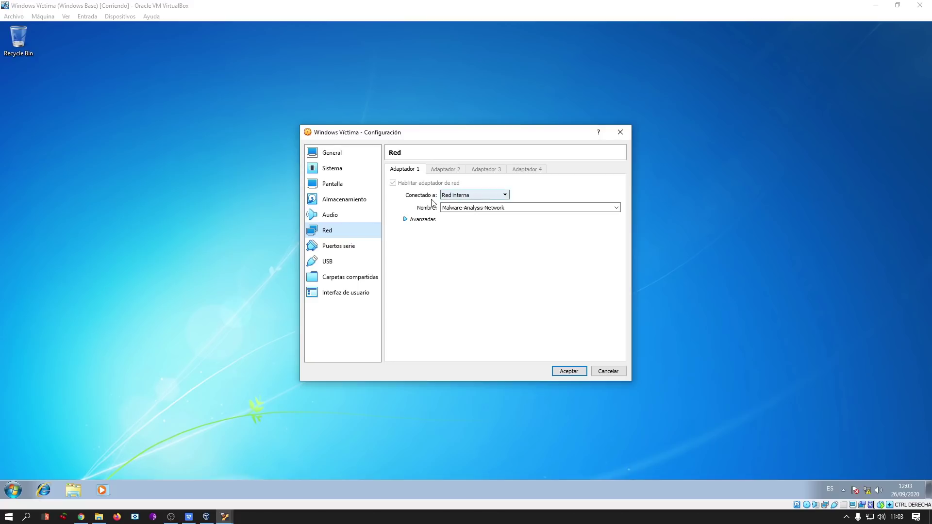
click(621, 132)
Reopen Network and Sharing Center by searching 'netw' in the guest's Start menu.
key(super)
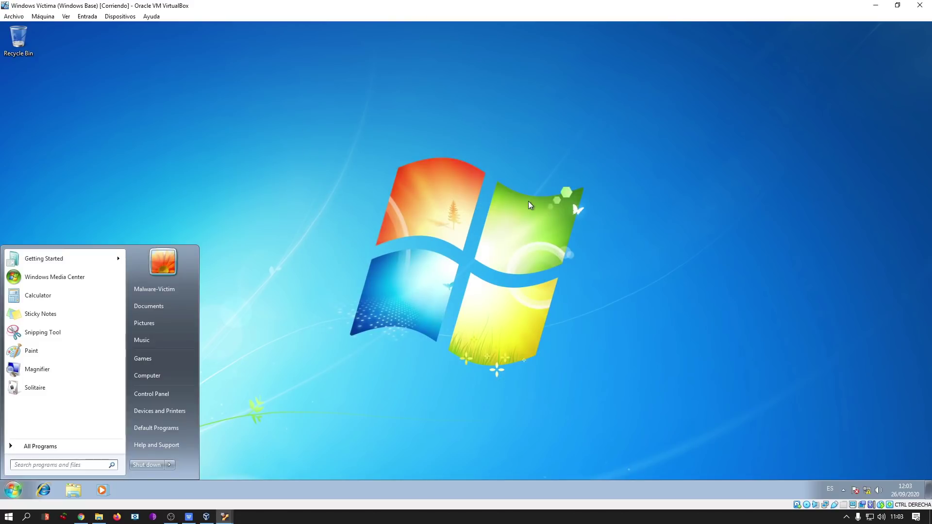
text(netw)
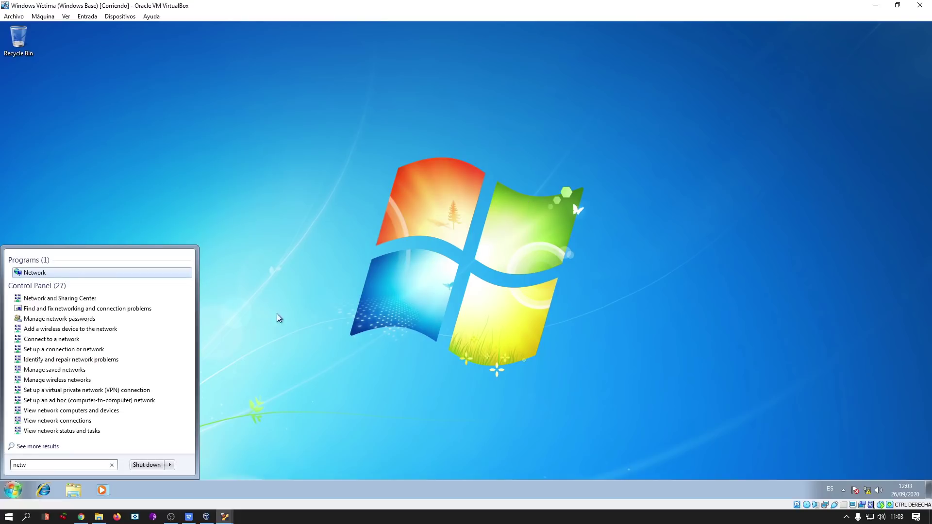
click(83, 300)
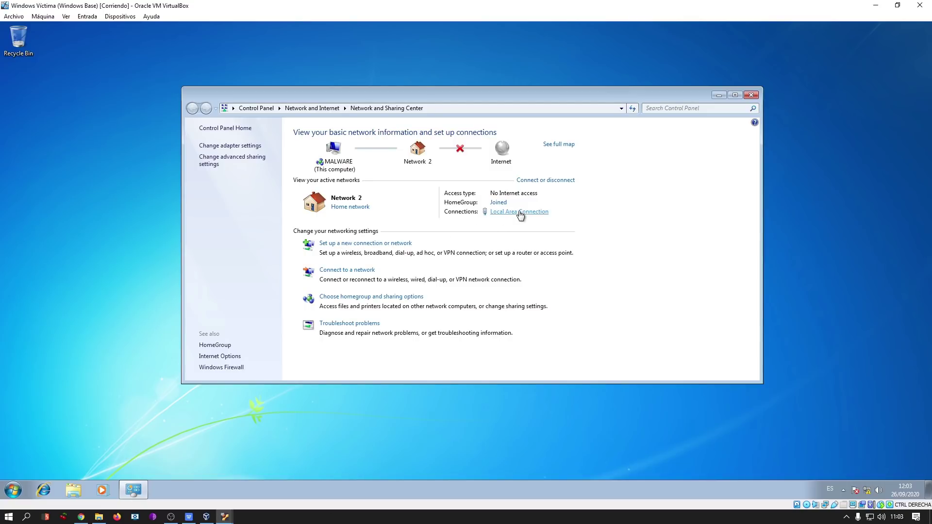
Review Local Area Connection's IPv4 settings: static 10.0.0.3/255.255.255.0, gateway and DNS 10.0.0.1.
click(520, 213)
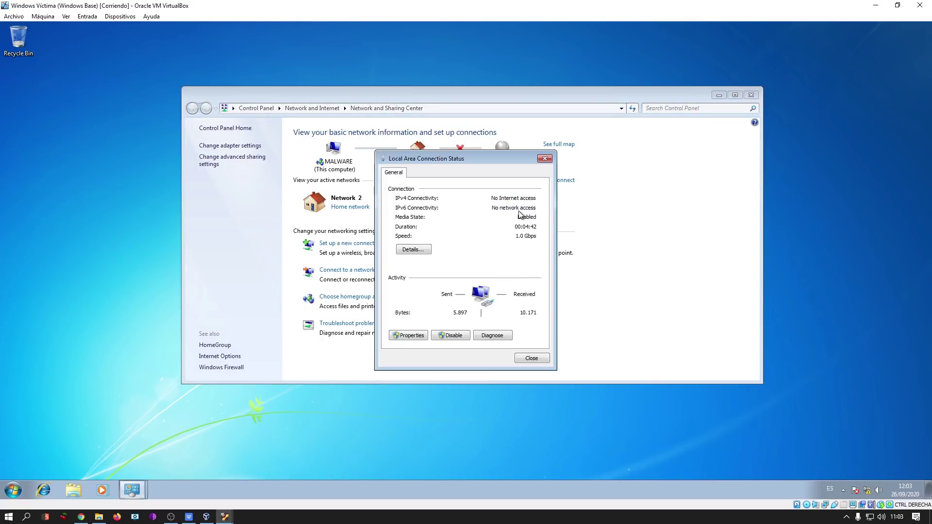
click(408, 336)
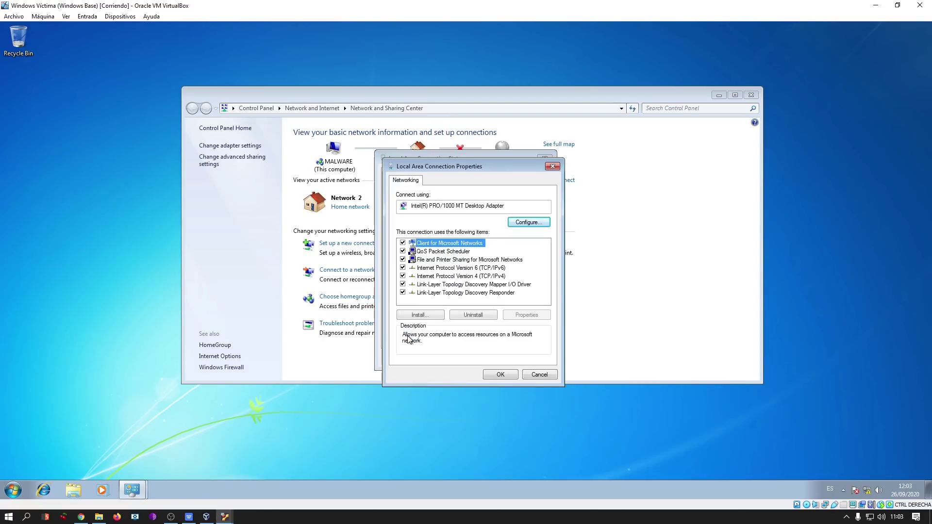
double_click(495, 276)
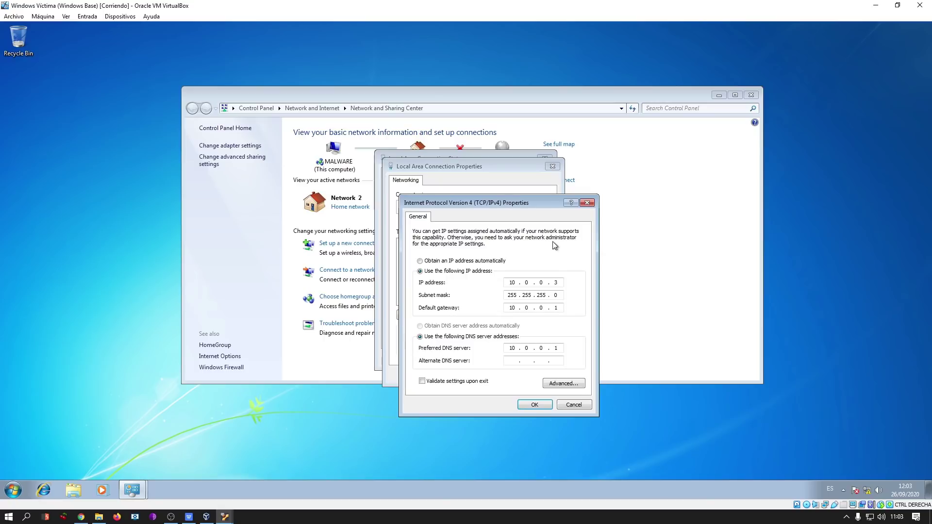
drag(528, 184, 291, 172)
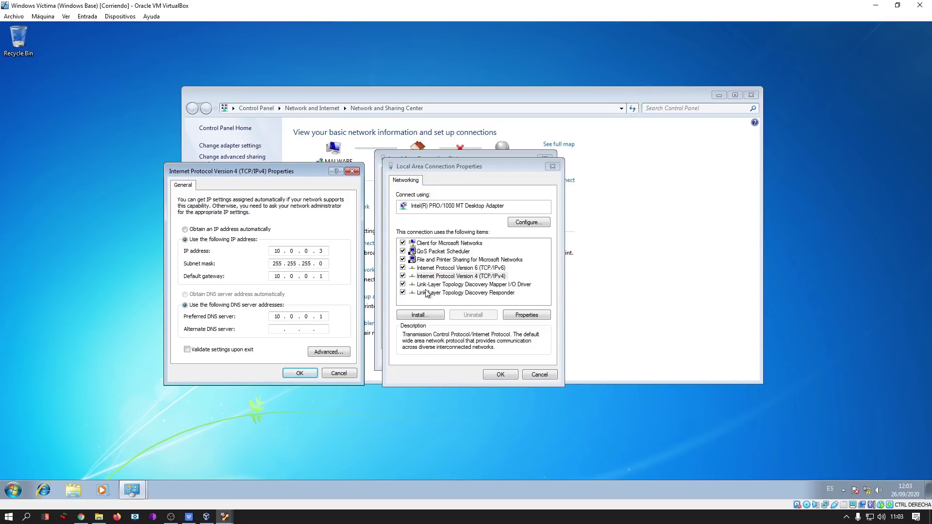
drag(299, 167, 268, 105)
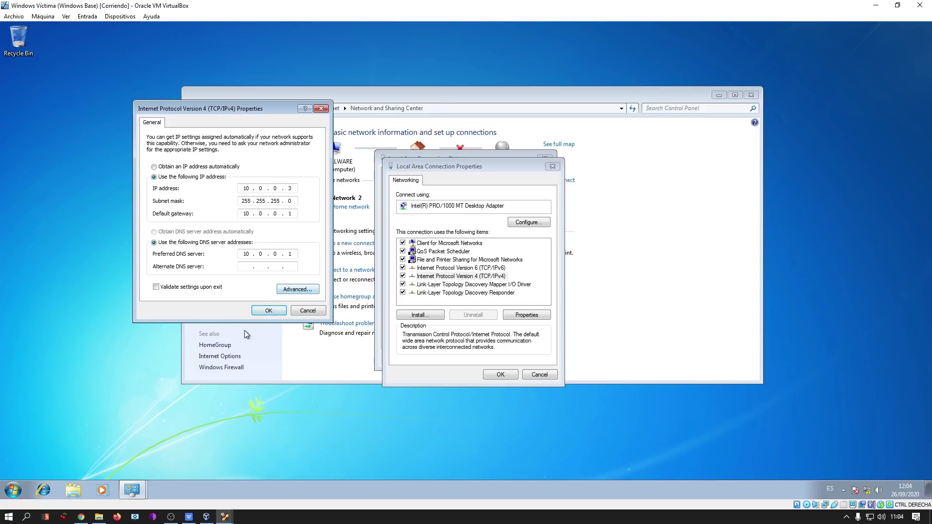
Close the IPv4, connection properties, status and Network and Sharing Center windows.
click(269, 310)
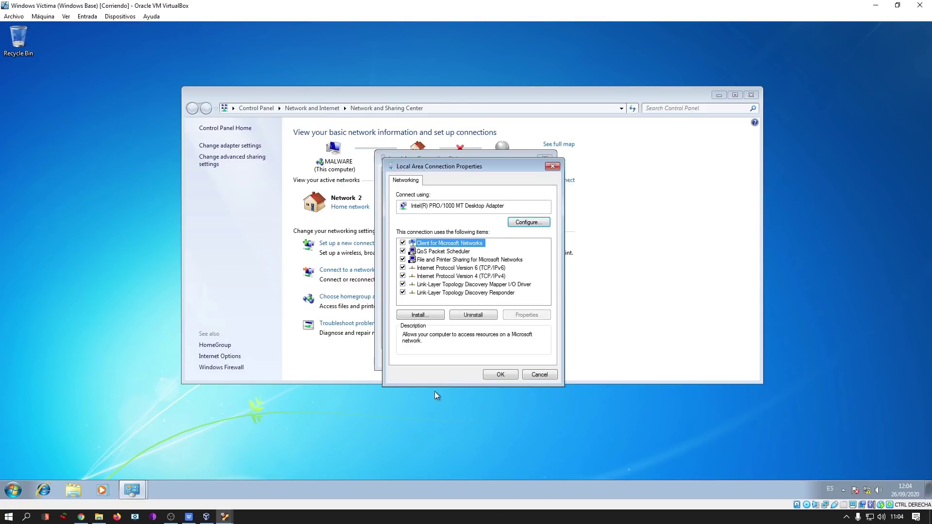
click(503, 375)
click(550, 160)
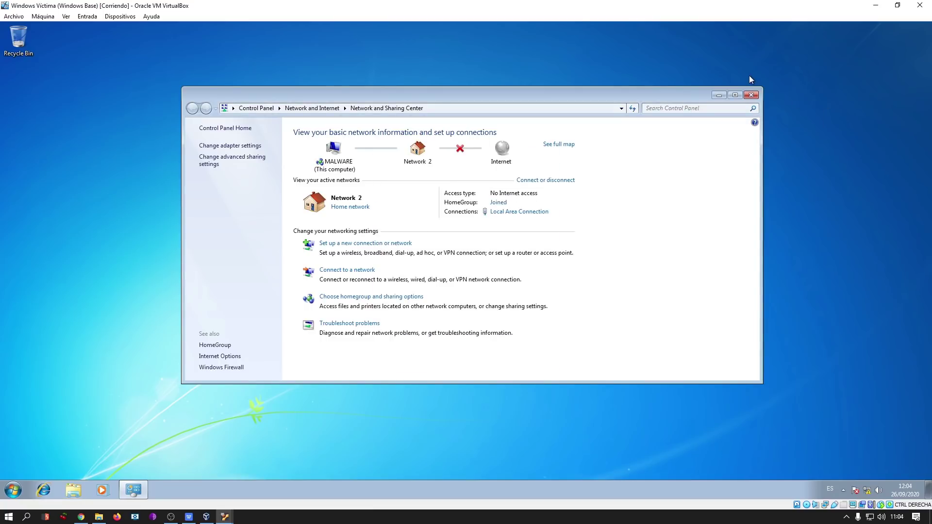
click(751, 95)
Log in to the Analysis Machine as the investigator account with its password.
mouse_move(229, 515)
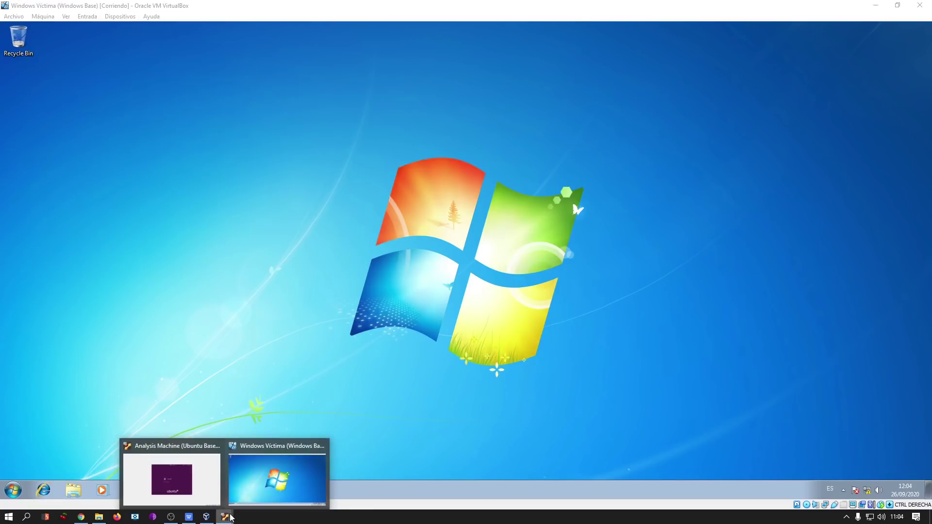
click(212, 482)
click(408, 282)
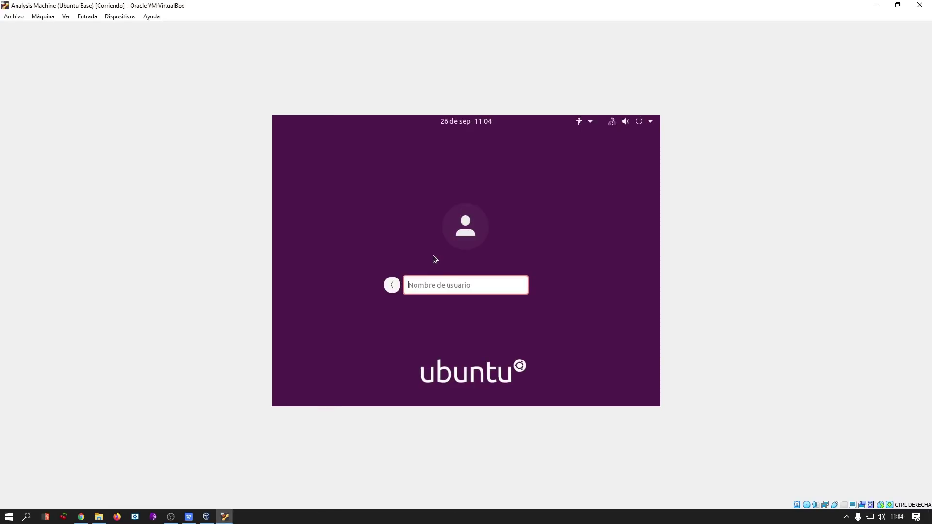
click(393, 285)
click(436, 262)
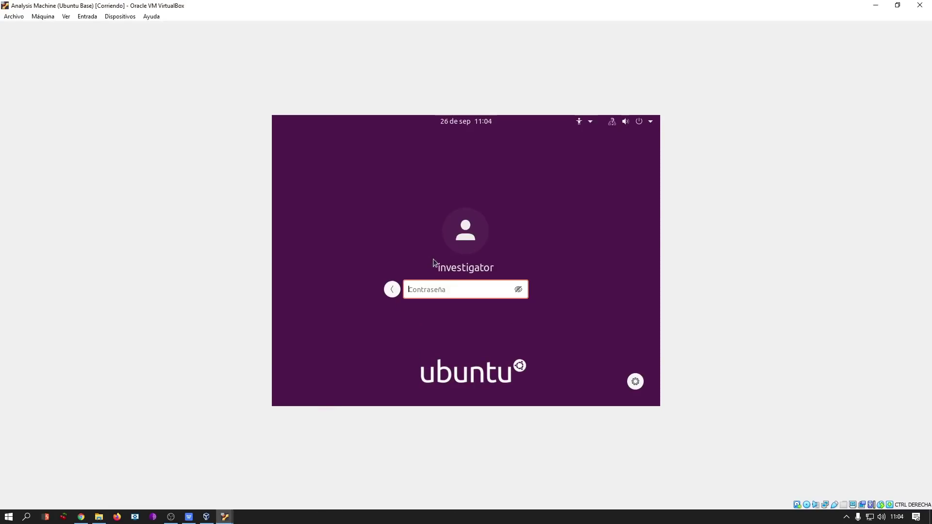
text(●●●●●●●●●●●)
key(Return)
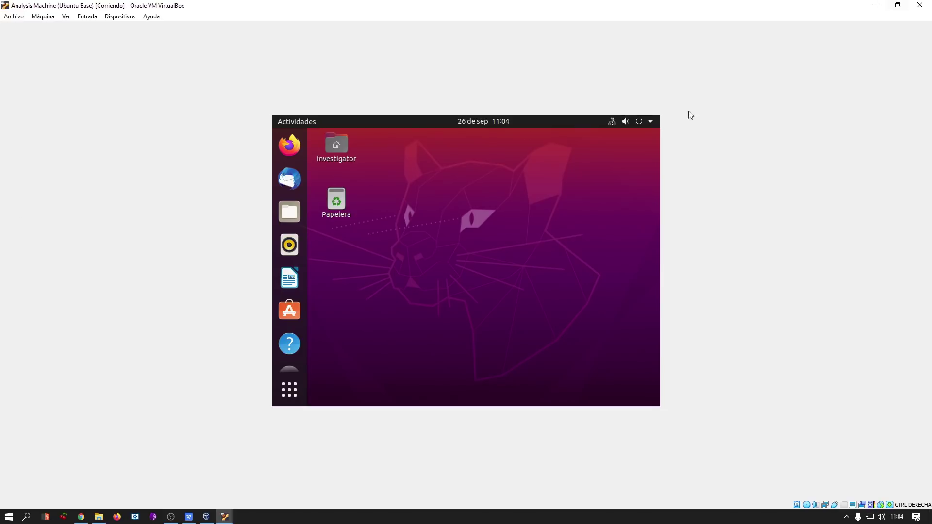
Open a terminal and run hostname -I and ifconfig to verify enp0s3 holds 10.0.0.1.
double_click(557, 7)
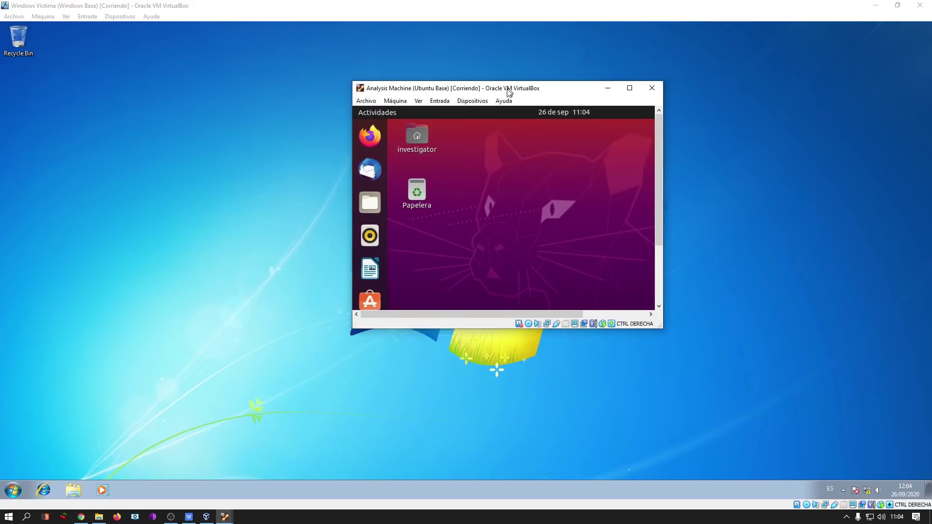
click(624, 92)
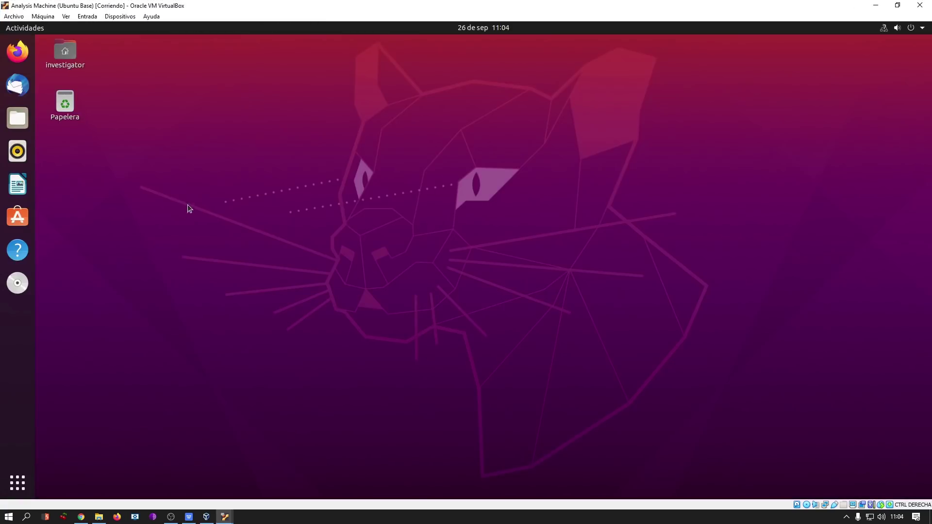
key(ctrl+alt+t)
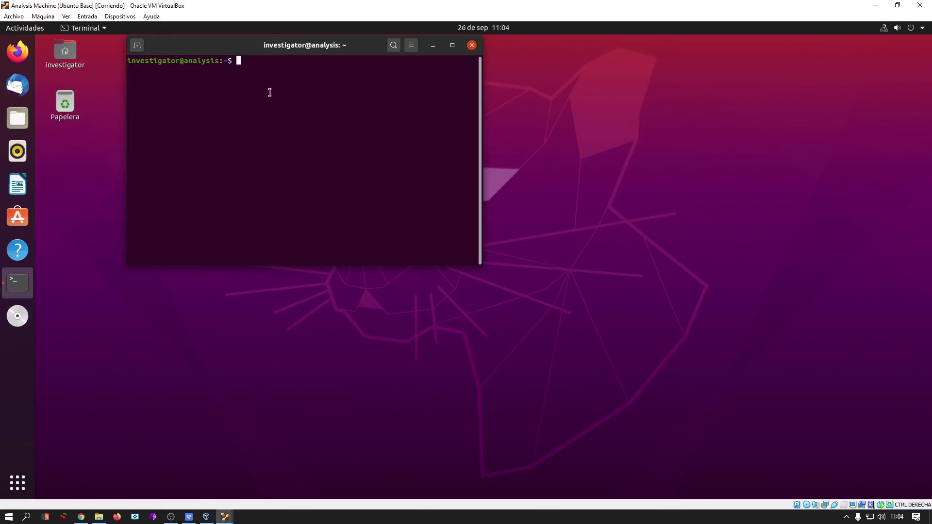
text(hostname -I)
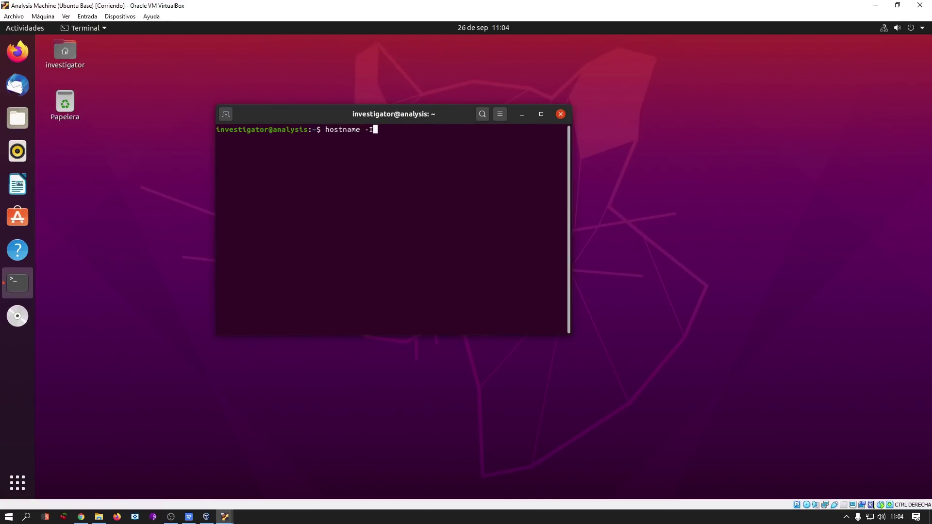
key(Return)
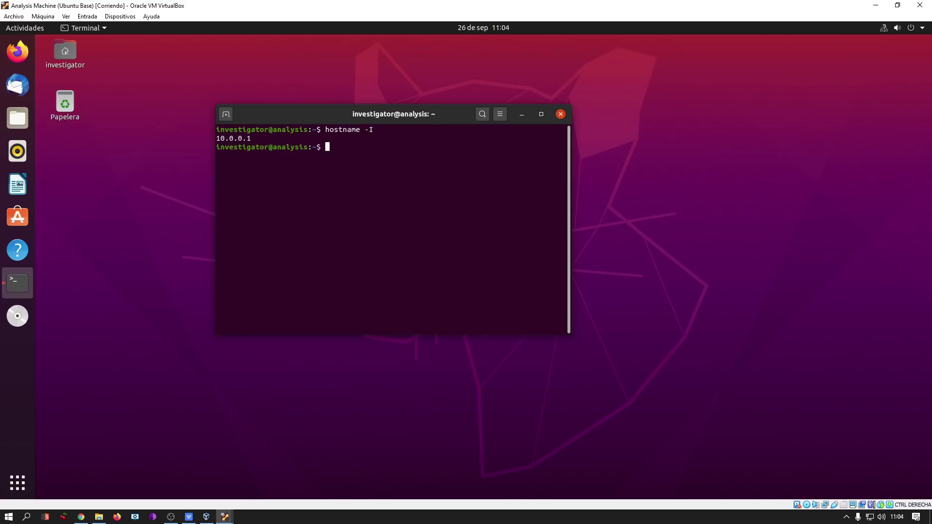
text(ifconfig)
key(Return)
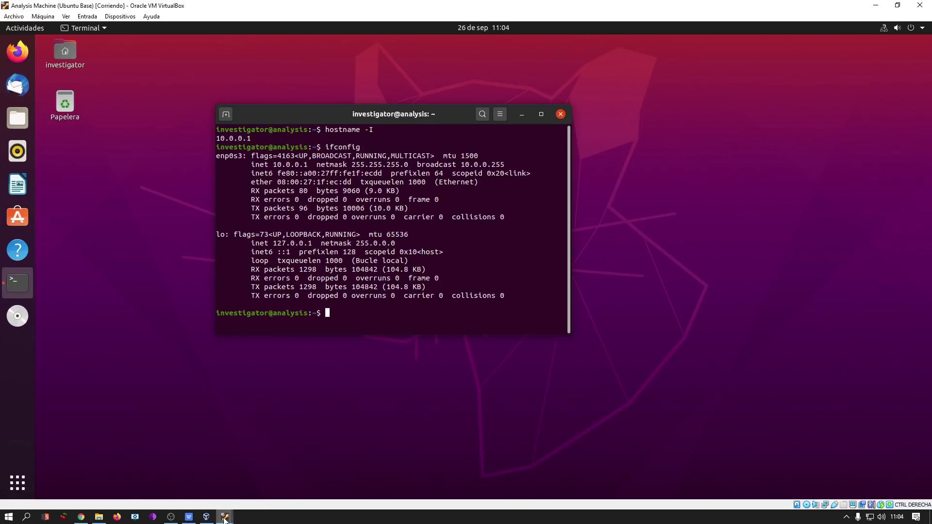
From Windows Víctima's command prompt, ping 10.0.0.1, stop it, and close cmd.
mouse_move(224, 519)
click(287, 468)
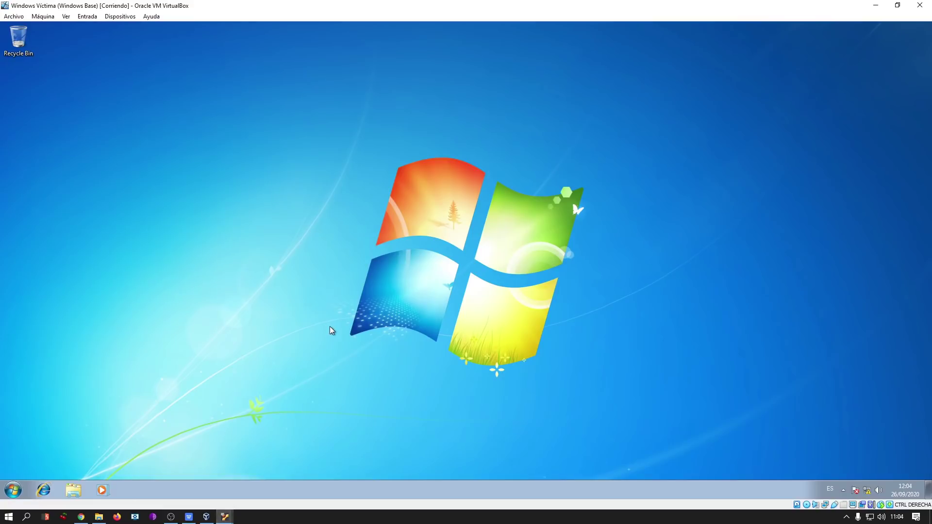
key(super)
text(cmd)
key(Return)
text(ping 10.0.0.1)
key(Return)
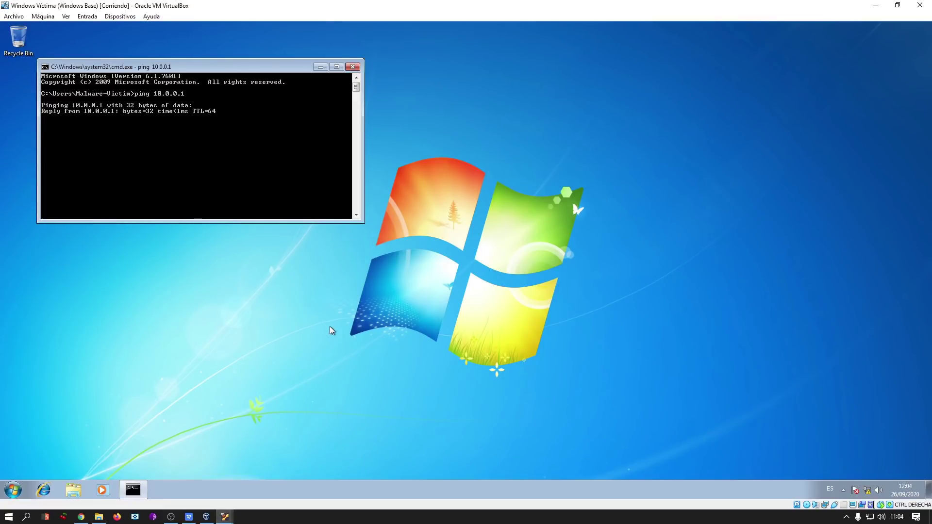
key(ctrl+c)
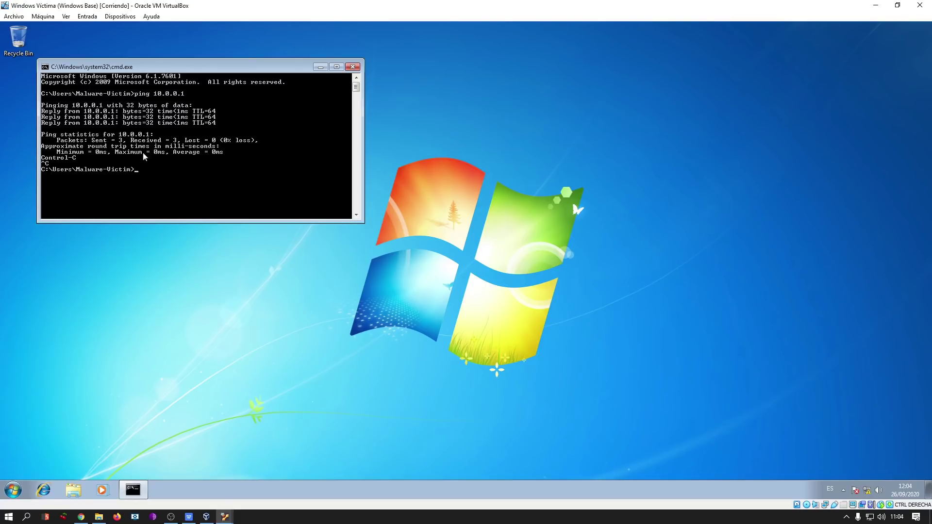
click(352, 68)
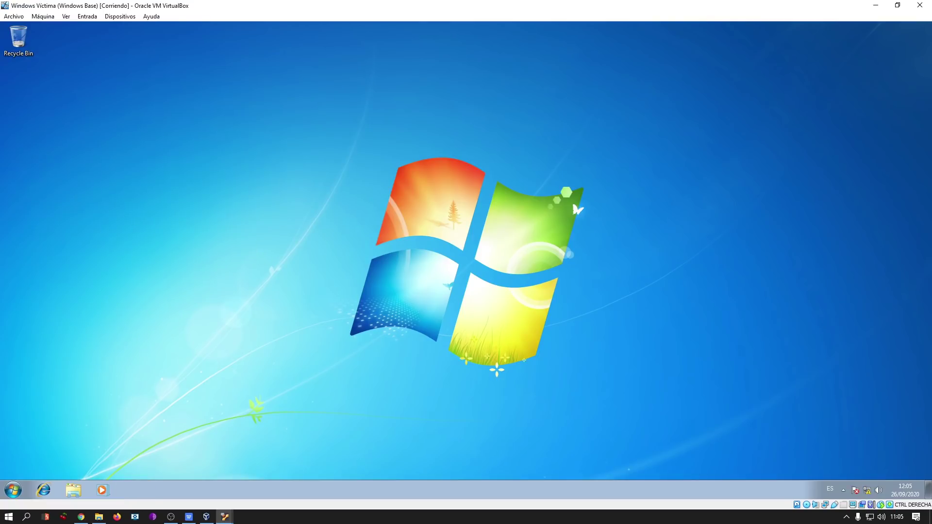
Return to the Ubuntu analysis VM and move and widen its terminal window.
click(48, 17)
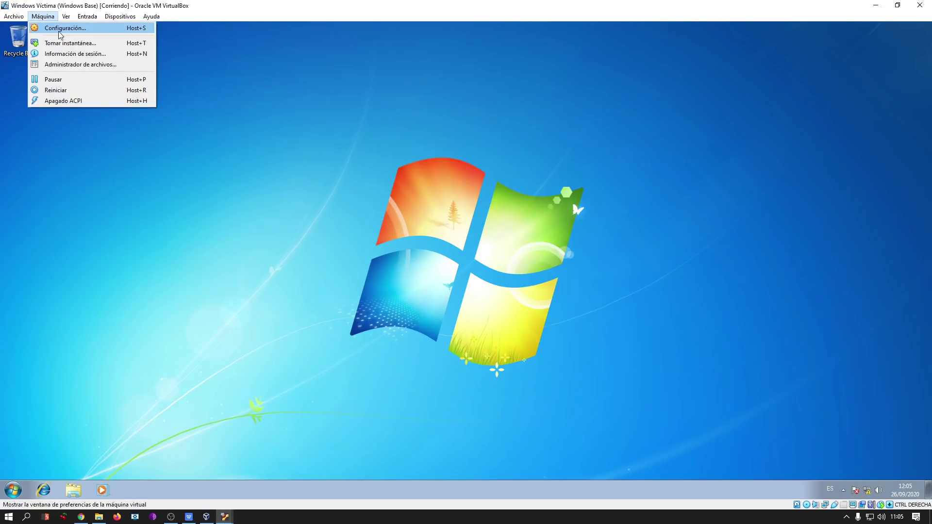
click(496, 138)
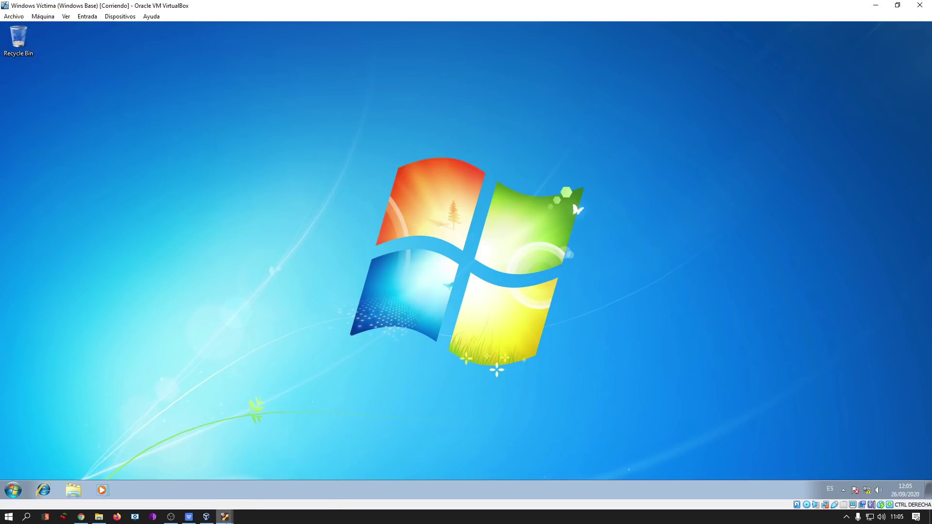
mouse_move(224, 517)
click(208, 477)
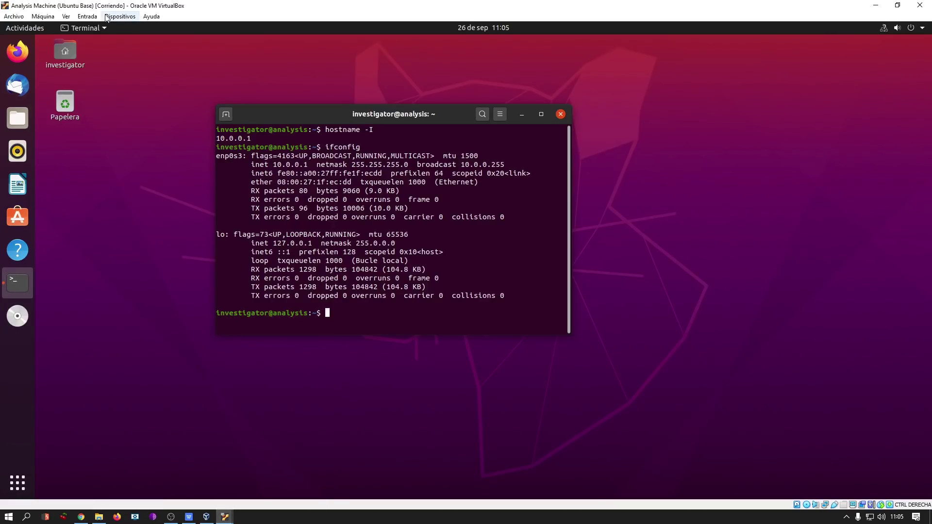
click(88, 16)
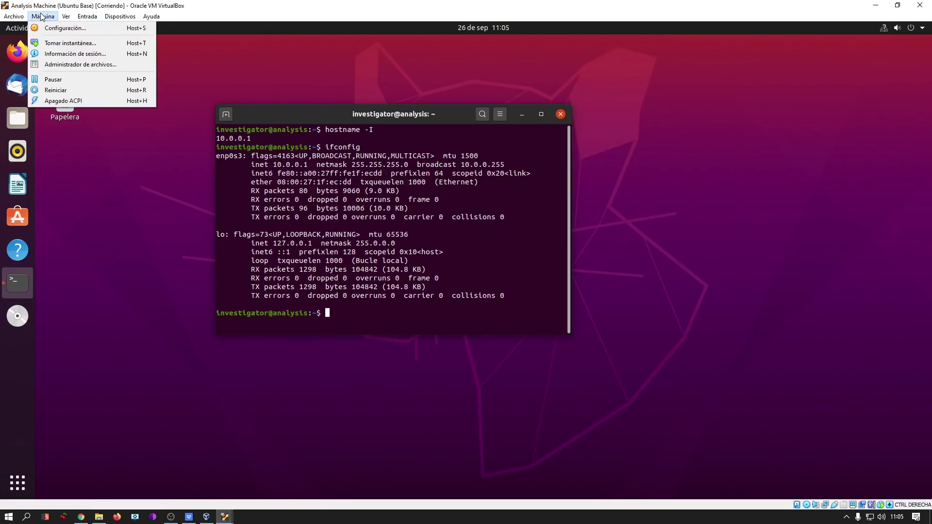
key(Escape)
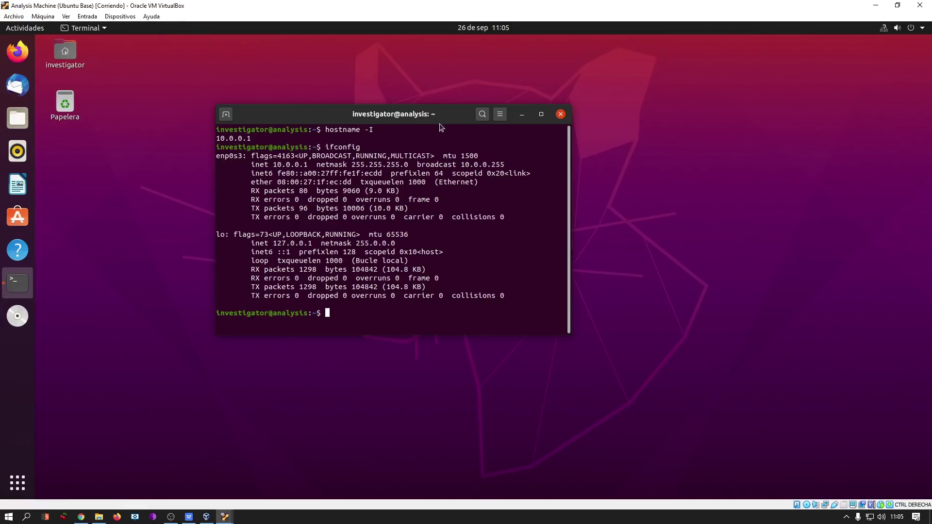
drag(437, 118, 448, 132)
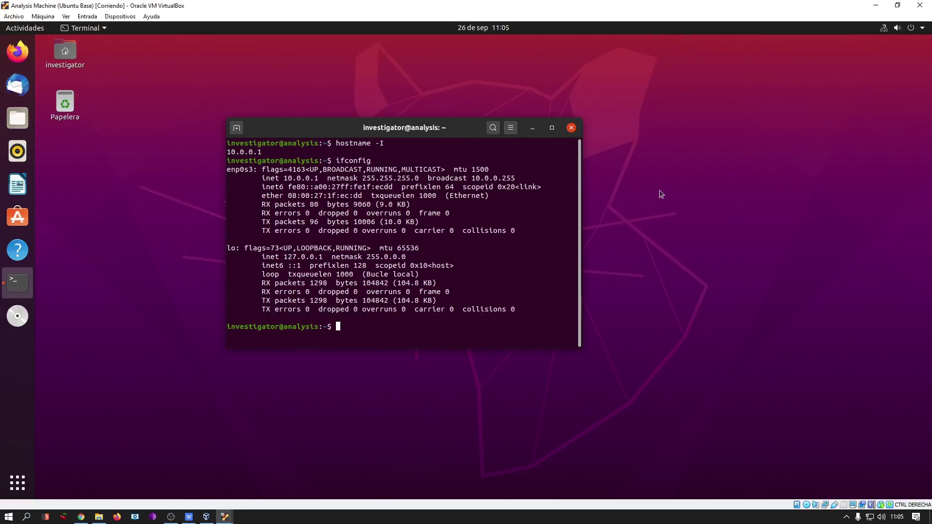
drag(581, 173, 825, 178)
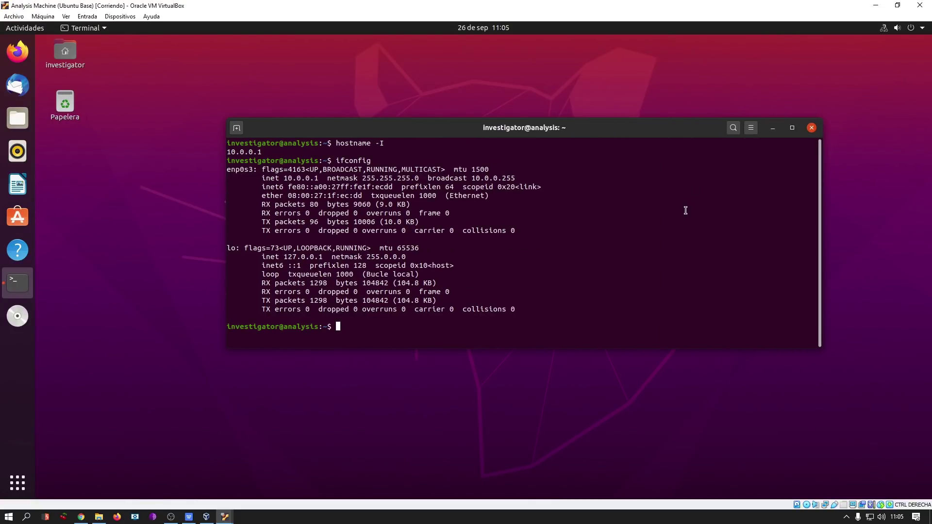
Clear the terminal and run ping -c 1 google.es, which fails with a temporary name-resolution error.
key(ctrl+l)
text(ping -c 1 google)
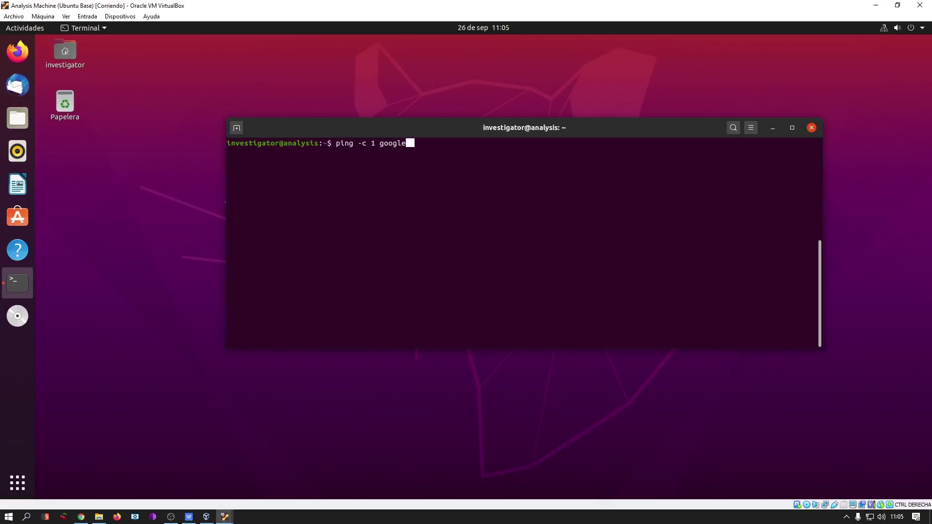
text(.es)
key(Return)
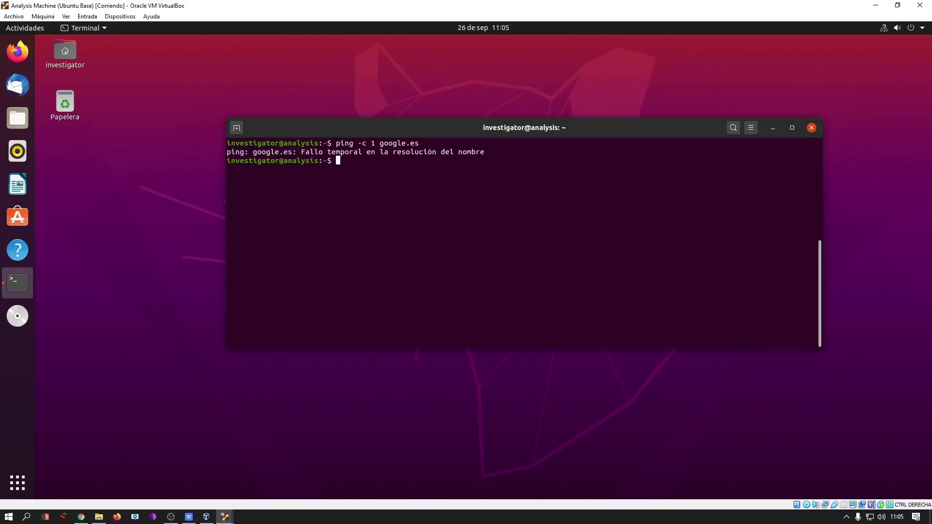
Check the working directory, change into the Escritorio folder and list its contents.
text(pwd)
key(Return)
key(ctrl+l)
text(cd Esc)
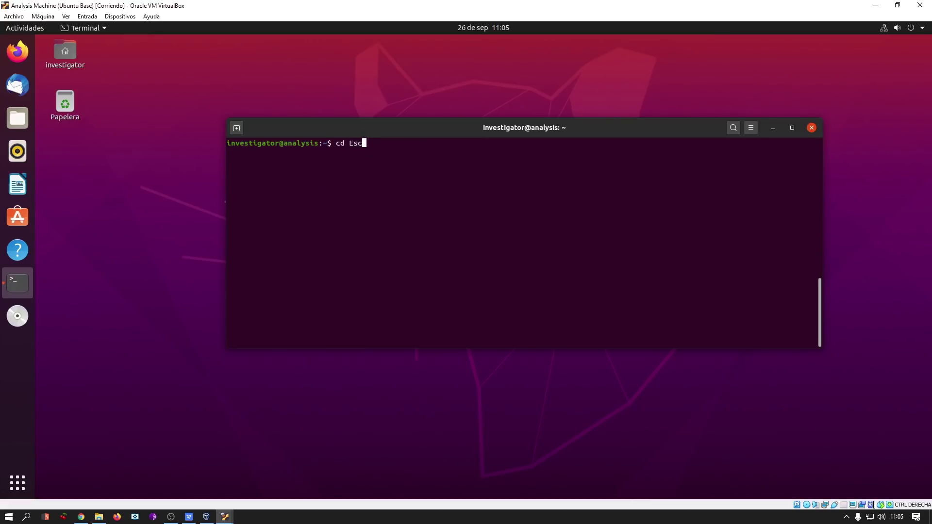
key(Tab)
key(Return)
key(ctrl+l)
text(ls)
key(Return)
key(ctrl+l)
Become root with sudo su, then create the analysis folder and move into it.
text(sudo su)
key(Return)
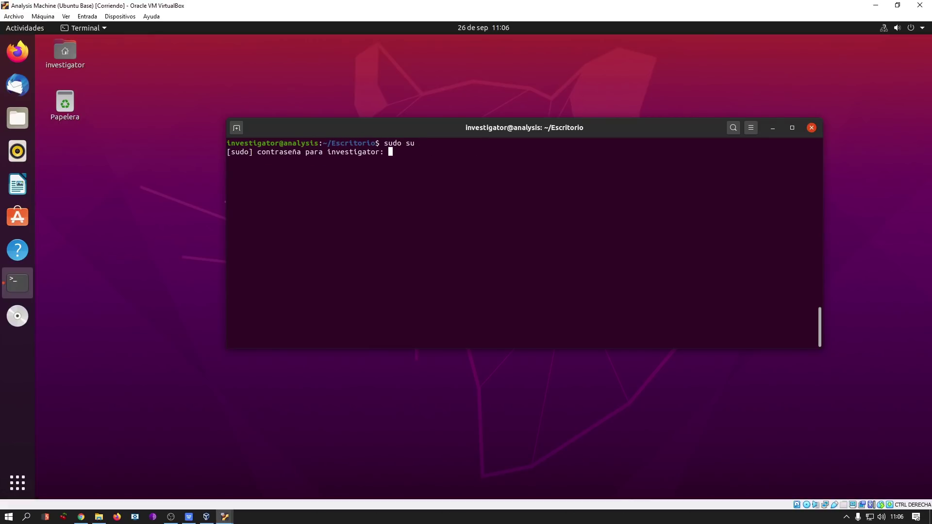
key(Return)
key(ctrl+l)
text(mkdir )
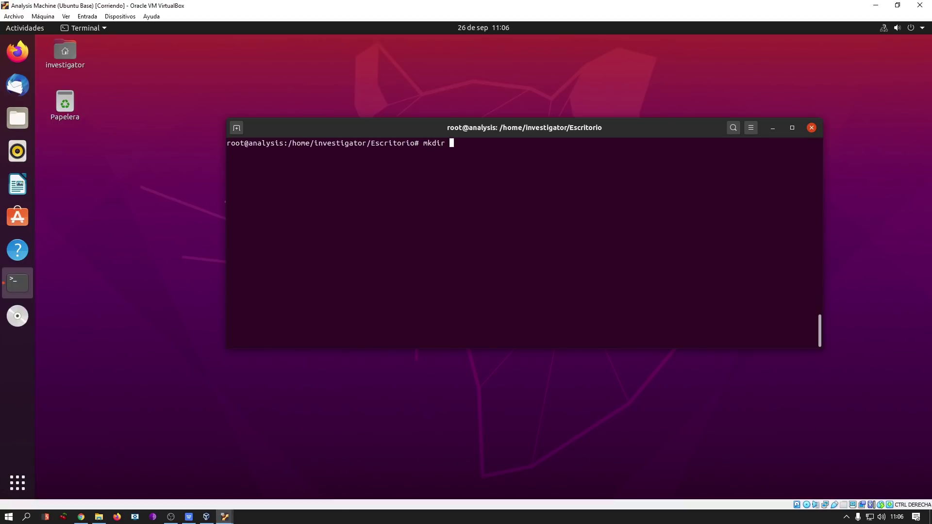
text(analysis)
key(Return)
text(cd !$)
key(Return)
Create test-analysis inside analysis, review it with ls -l, and change into test-analysis.
text(mkdir test)
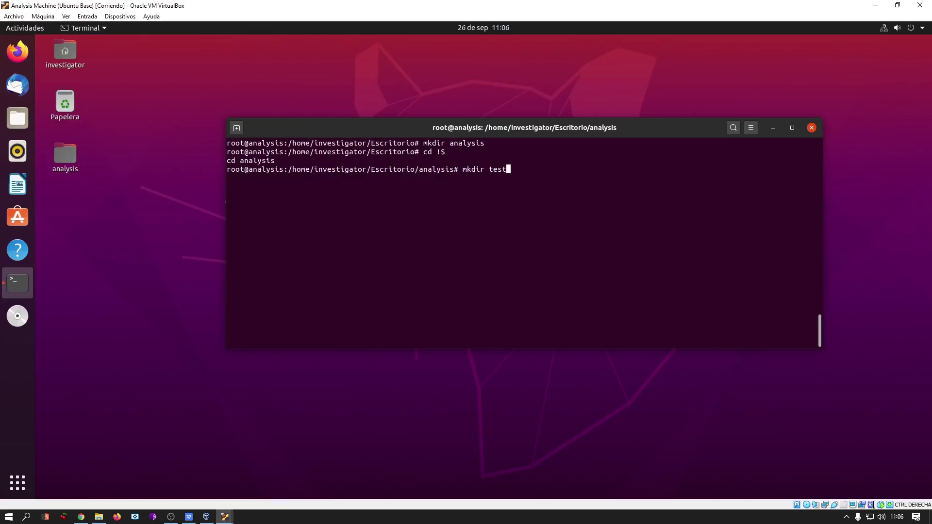
text(-analysis)
key(Return)
text(ls)
key(Return)
text(ls -l)
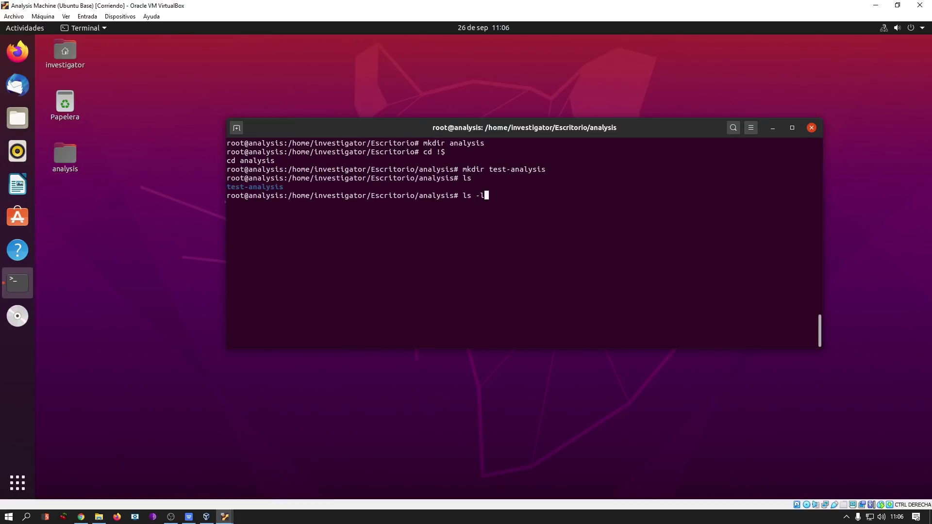
key(Return)
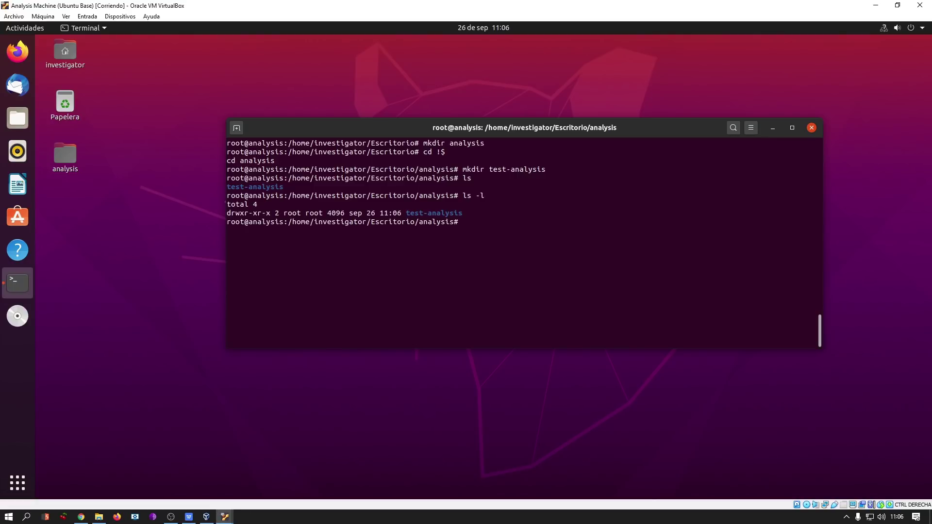
text(cd test-analysis/)
key(Return)
key(ctrl+l)
Copy /etc/inetsim/inetsim.conf into test-analysis and confirm it with ls.
text(ls)
key(Return)
text(cp /)
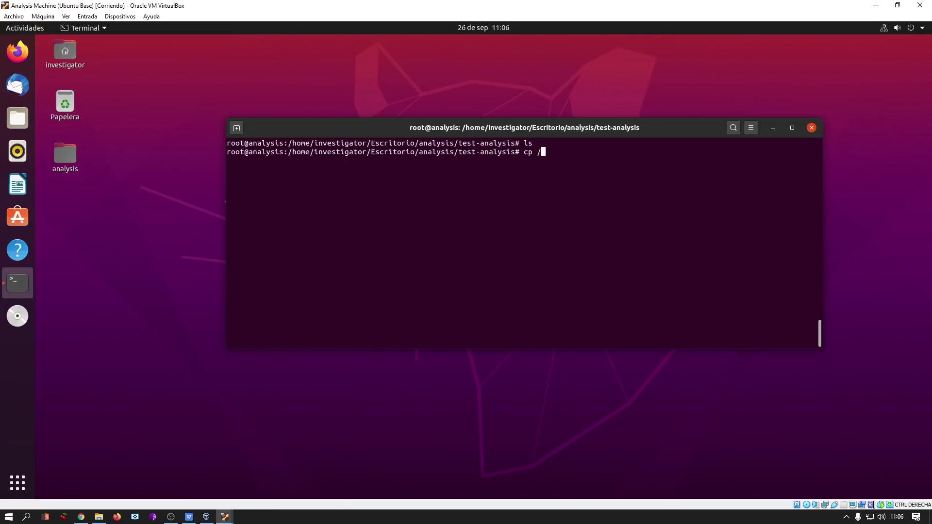
text(etc/inetsim/inetsim.conf)
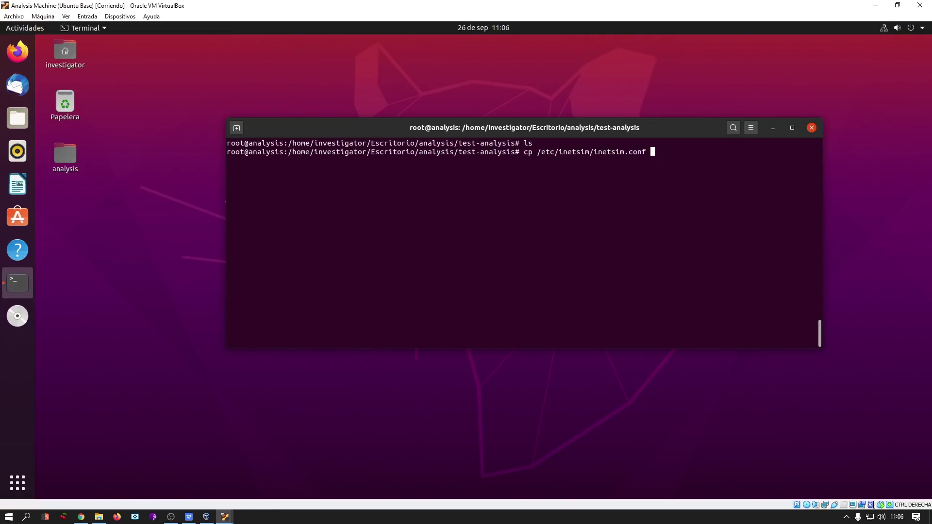
key(ctrl+l)
text(.)
key(Return)
text(ls)
key(Return)
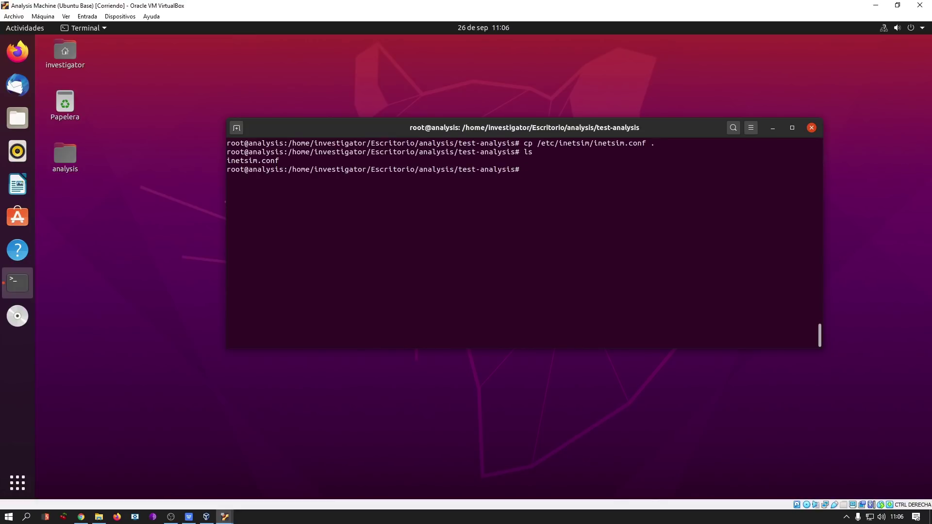
Copy /var/lib/inetsim/ recursively into test-analysis as data and show the detailed listing.
text(cp -r /var/lib/inetsim/)
key(Tab)
key(Tab)
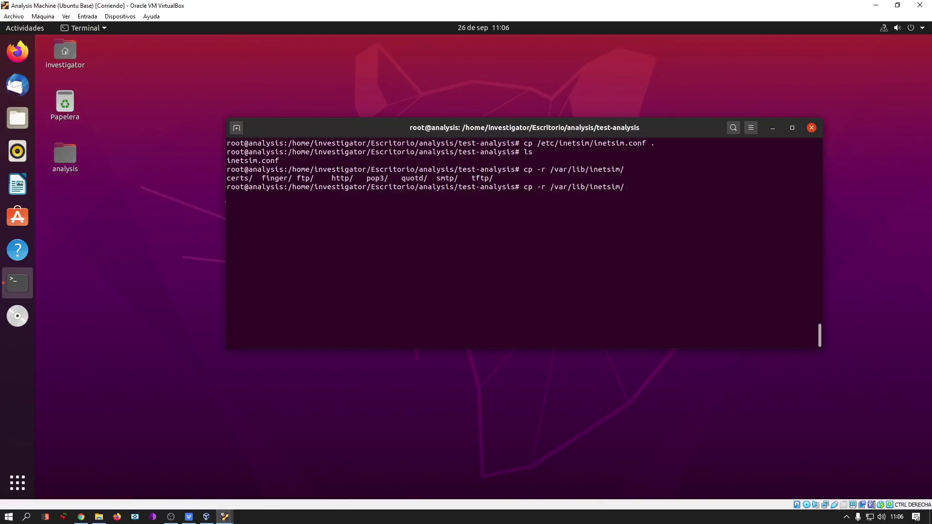
key(ctrl+l)
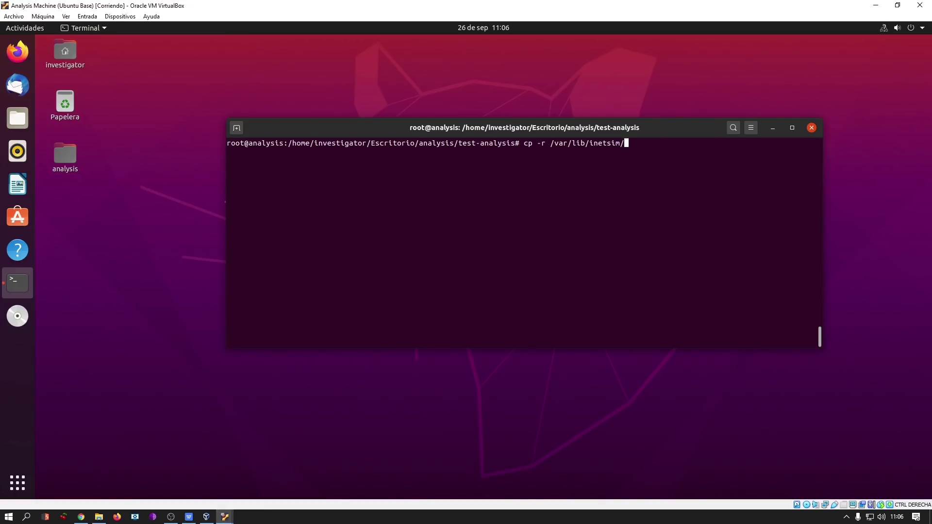
text(data)
key(Return)
text(ls -l)
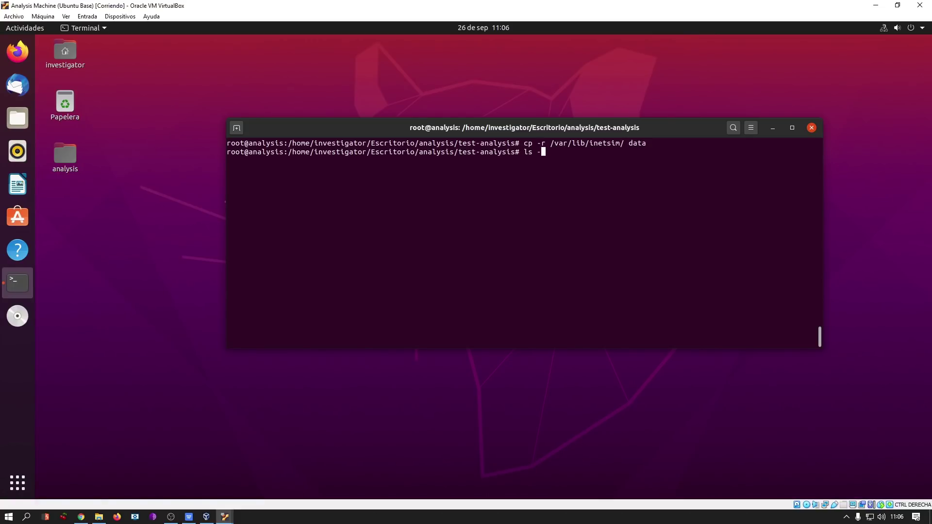
key(ctrl+l)
key(Return)
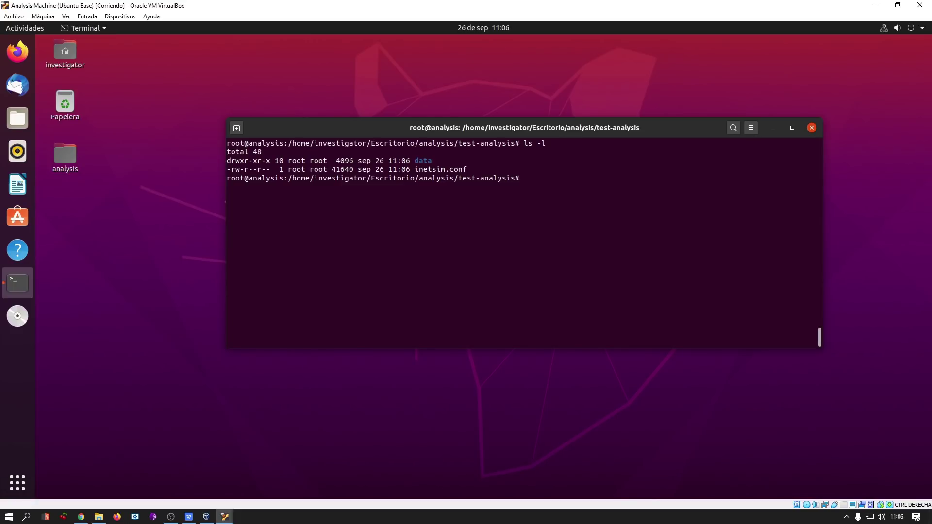
Set the data folder recursively to 777 with chmod and verify the new permissions.
text(chmod -R 777 data)
key(ctrl+l)
key(Return)
text(l)
key(Return)
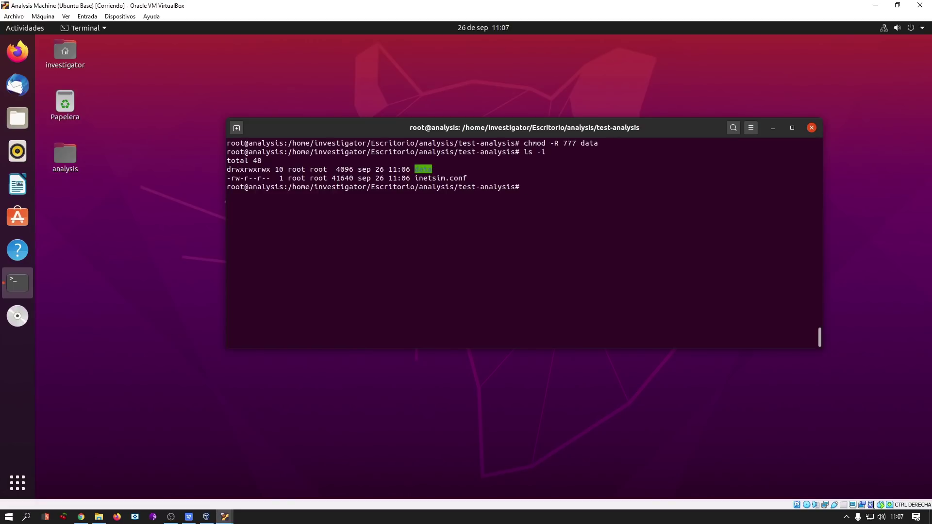
double_click(432, 178)
key(ctrl+c)
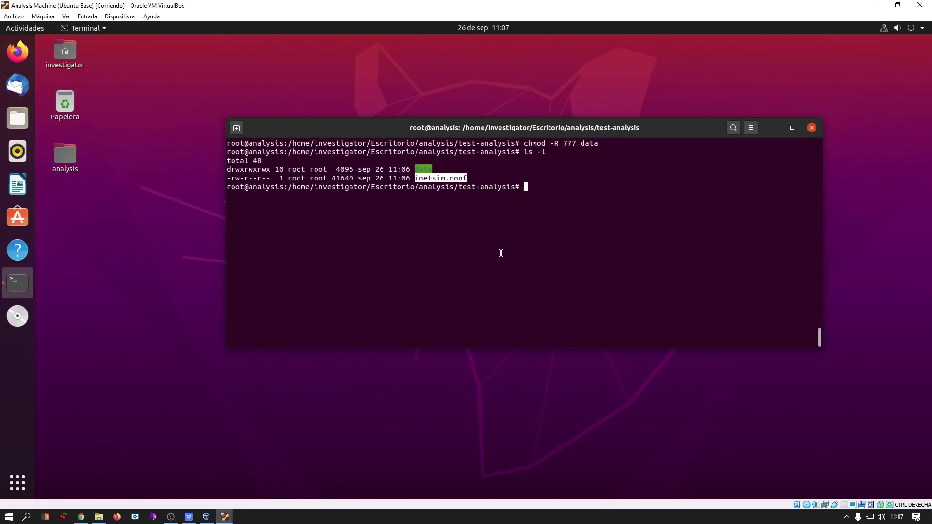
Open inetsim.conf in nano and search for service_bind_address.
text(nano)
key(shift+Insert)
key(Return)
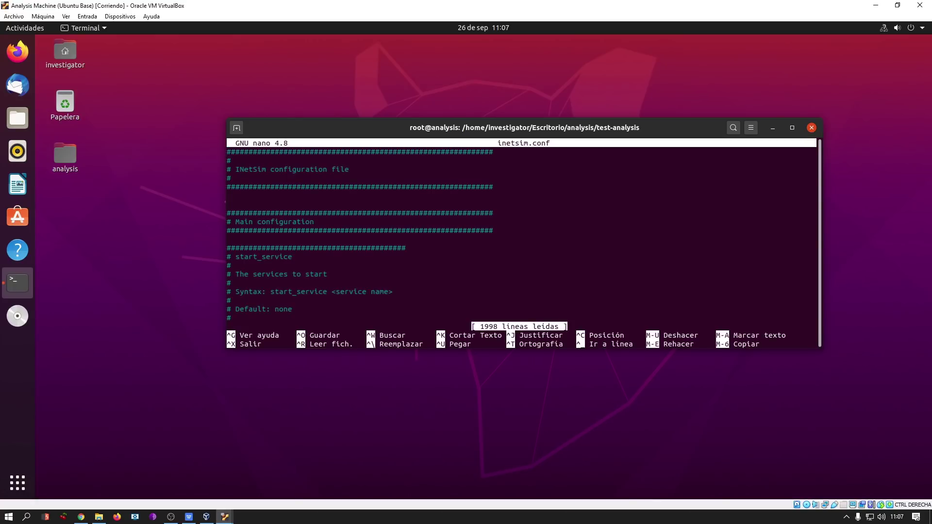
key(Down)
key(Down)
key(Down)
key(Down)
key(Down)
key(Down)
key(Down)
key(Down)
key(Down)
key(Down)
key(Down)
key(Down)
key(Down)
key(Down)
key(Down)
key(Down)
key(Down)
key(Down)
key(Down)
key(Down)
key(Down)
key(Down)
key(Down)
key(Down)
key(Down)
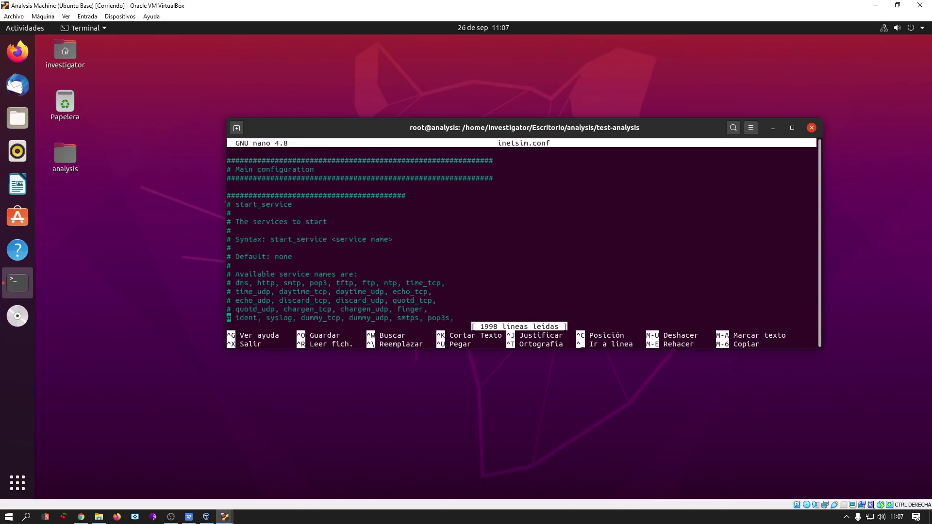
key(ctrl+w)
text(service_bind_address)
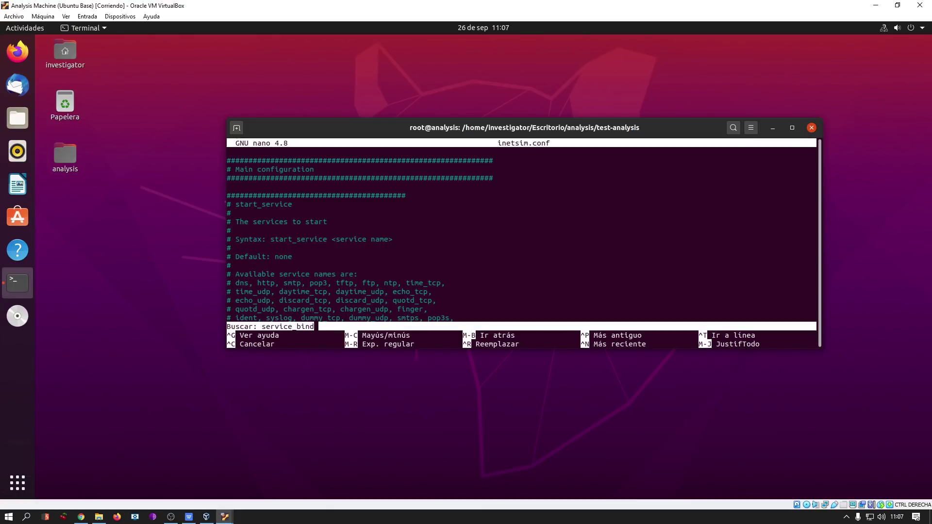
key(Return)
Uncomment service_bind_address, change it from 10.10.10.1 to 10.0.0.1, save, and exit nano.
key(Down)
key(Down)
key(Down)
key(Down)
key(Down)
key(Down)
key(Down)
key(Down)
key(Home)
key(Delete)
key(End)
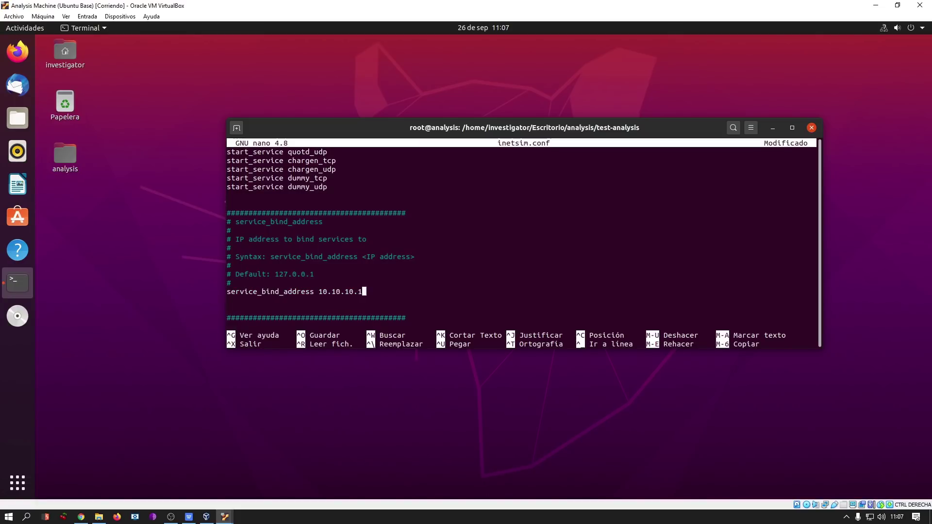
key(BackSpace)
key(BackSpace)
key(BackSpace)
key(BackSpace)
key(BackSpace)
key(BackSpace)
key(BackSpace)
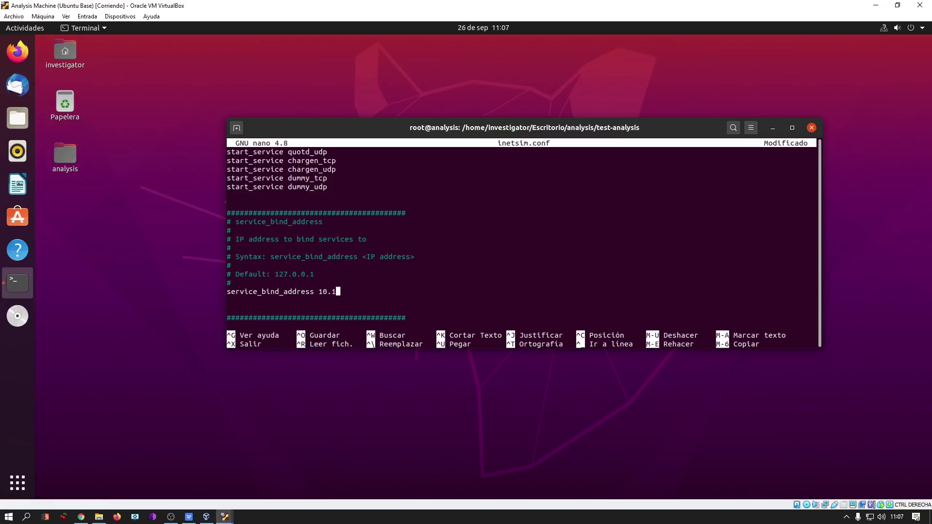
text(0.0.1)
key(ctrl+o)
key(Return)
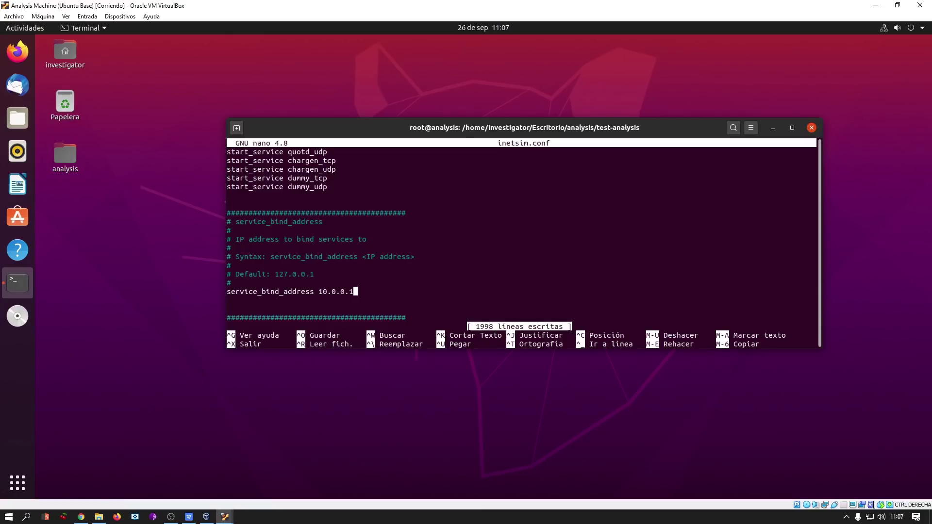
key(ctrl+x)
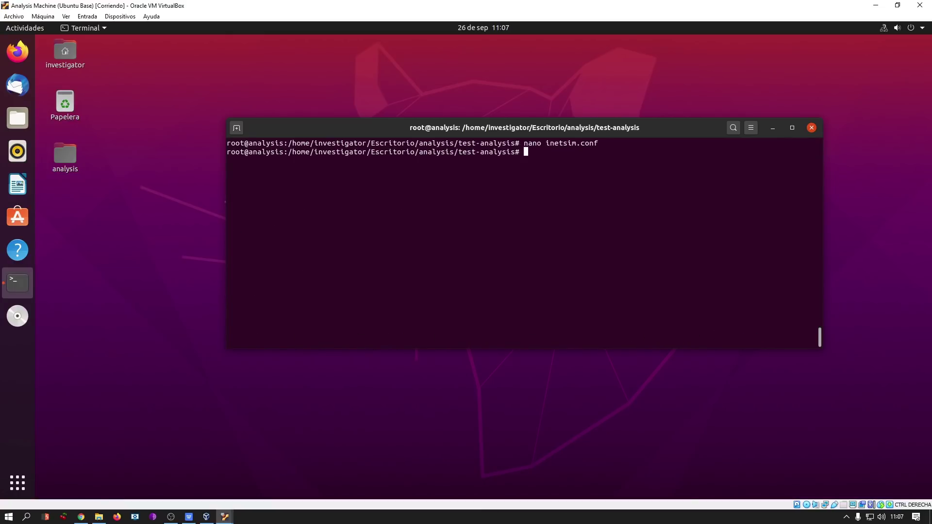
Run systemctl disable on the misspelled unit sysmted-resolved.service.
key(ctrl+l)
text(syste)
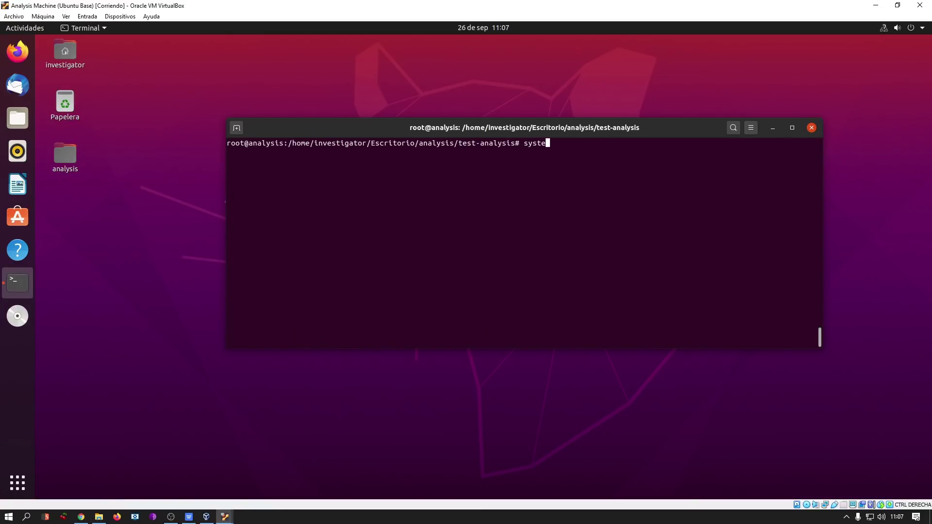
text(md-resolved)
key(ctrl+c)
text(systemctyl)
key(BackSpace)
key(BackSpace)
text(t)
key(BackSpace)
text(l disable sysmted-resolved)
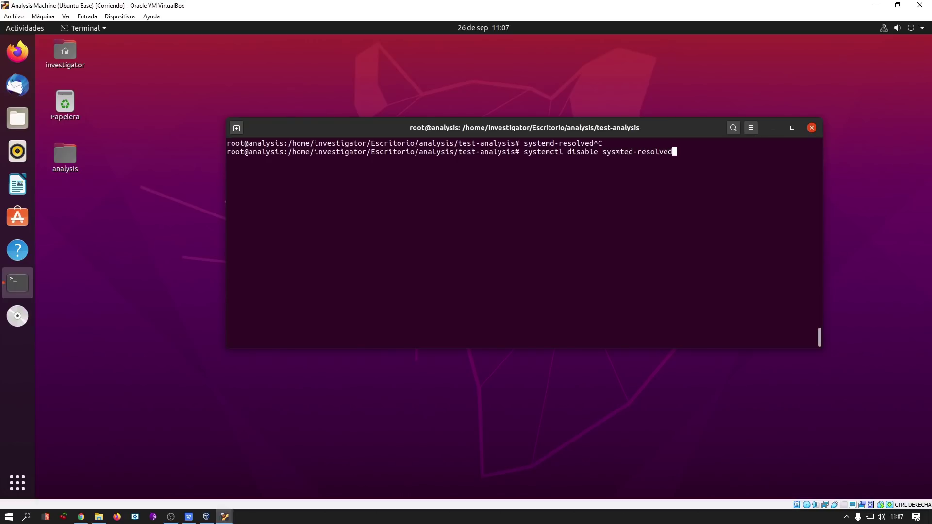
key(ctrl+l)
text(.service)
key(Return)
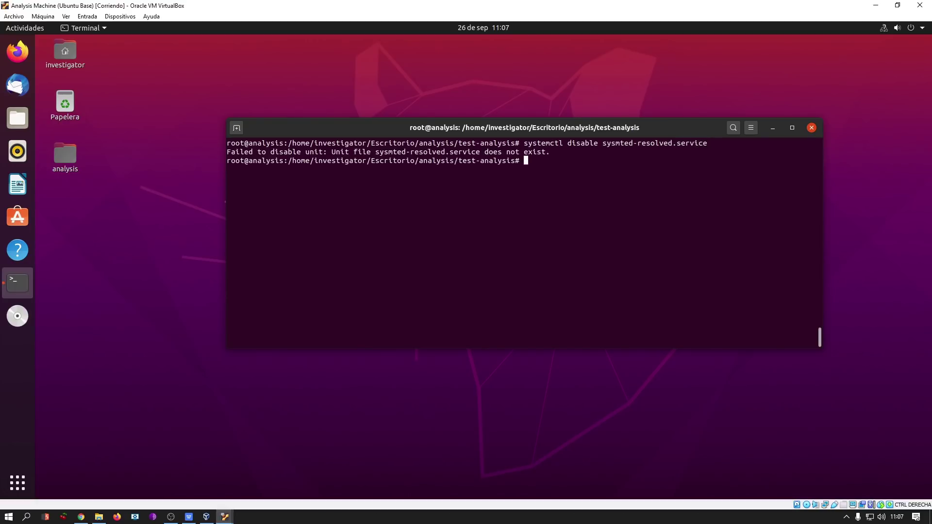
Recall the disable command and begin correcting sysmted to systemd in the unit name.
key(Up)
key(Home)
key(Right)
key(ctrl+l)
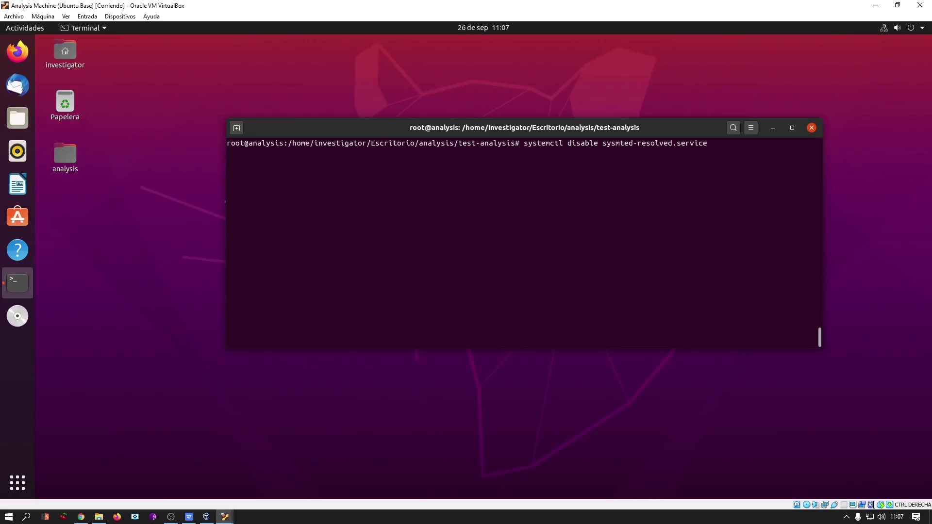
key(Right)
key(Right)
key(Right)
key(Right)
key(Right)
key(Right)
key(Right)
key(Right)
key(Right)
key(Right)
key(Right)
key(Right)
key(Right)
key(Right)
key(Right)
key(Right)
key(Right)
key(Right)
key(Right)
key(Right)
key(Delete)
key(Right)
text(m)
key(BackSpace)
key(Right)
text(m)
Finish the fix and run systemctl disable systemd-resolved.service, removing its symlinks.
right_click(358, 127)
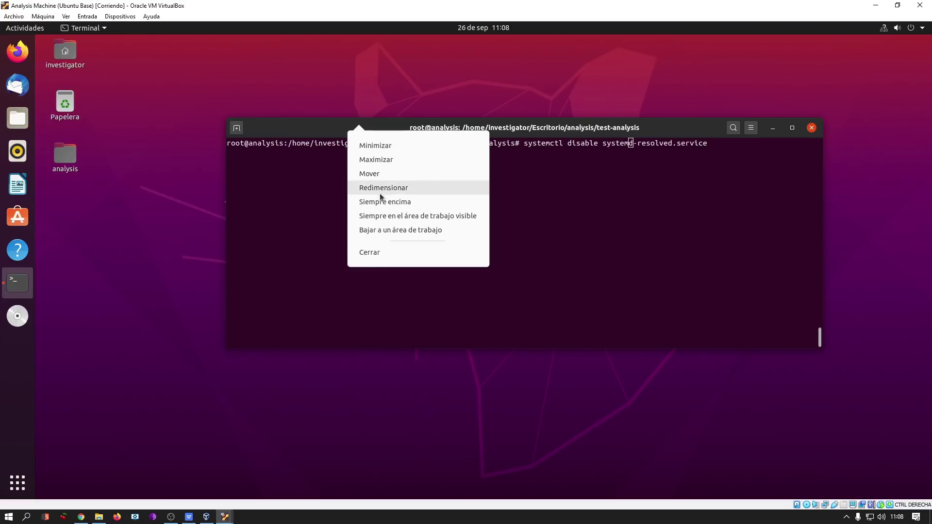
click(279, 174)
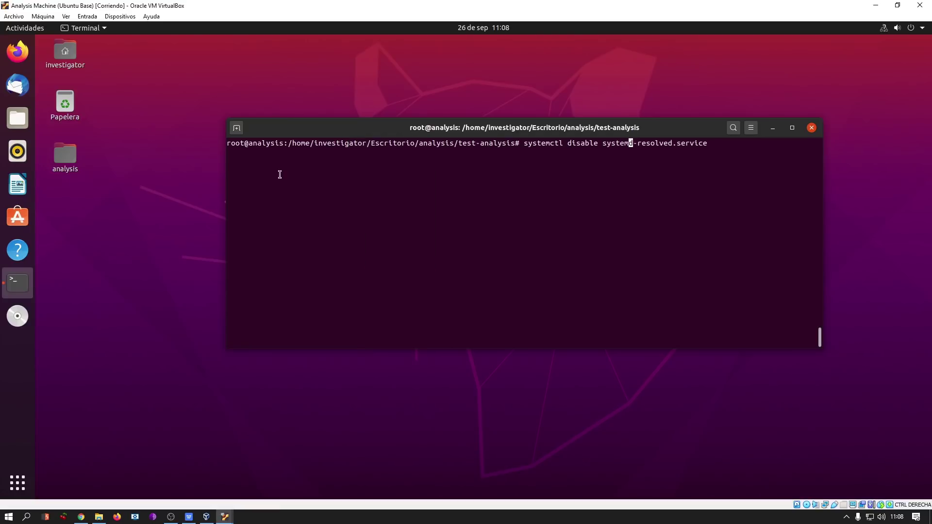
click(751, 127)
right_click(576, 226)
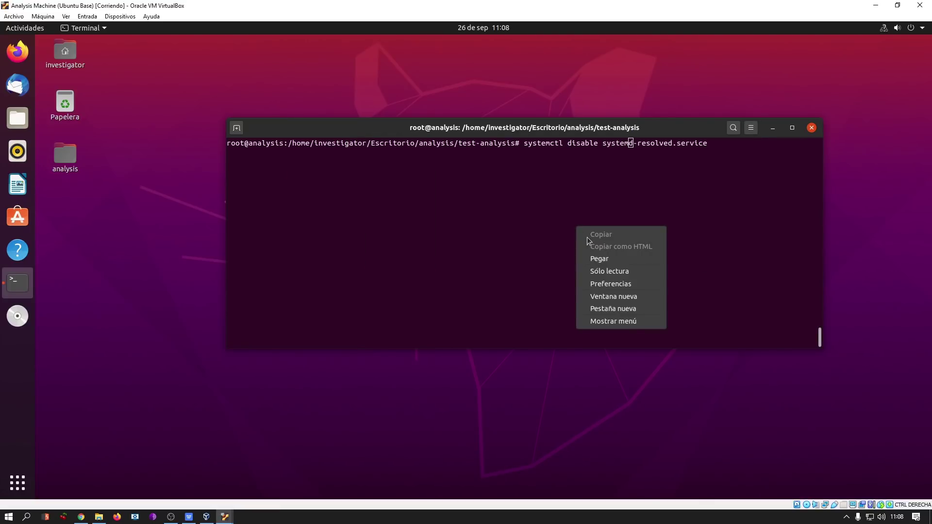
click(517, 278)
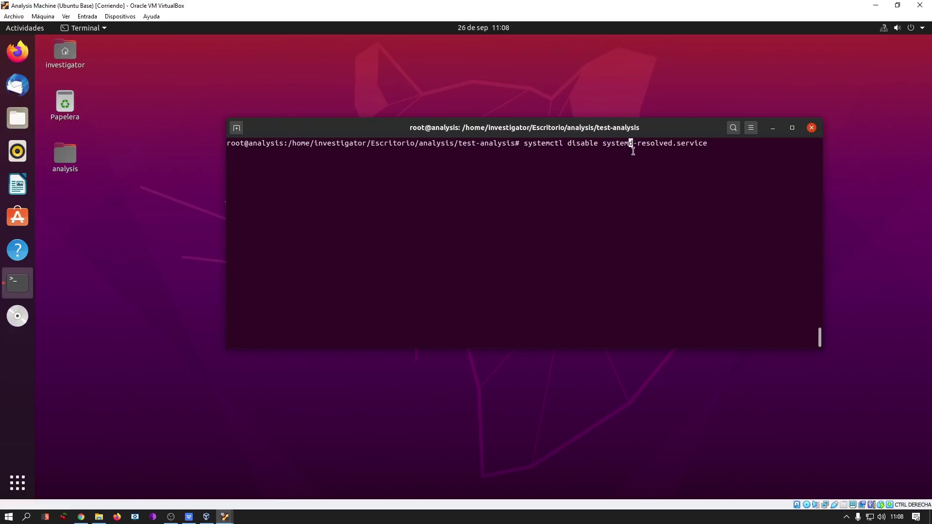
drag(634, 144, 624, 144)
click(629, 157)
key(Left)
text(4)
key(BackSpace)
key(Right)
key(Right)
key(Right)
key(Right)
key(Right)
key(Right)
key(Right)
key(Right)
key(Right)
key(Right)
key(Right)
key(Return)
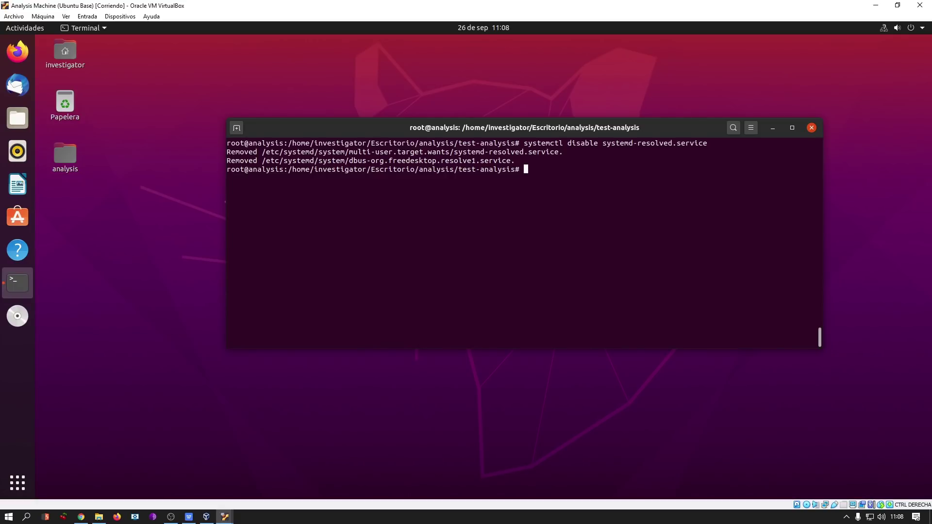
Type the command service systemd-resolved stop at the prompt.
key(Up)
key(Down)
text(service systemd-resolved stop)
Stop systemd-resolved, then list test-analysis to show data and inetsim.conf.
key(ctrl+l)
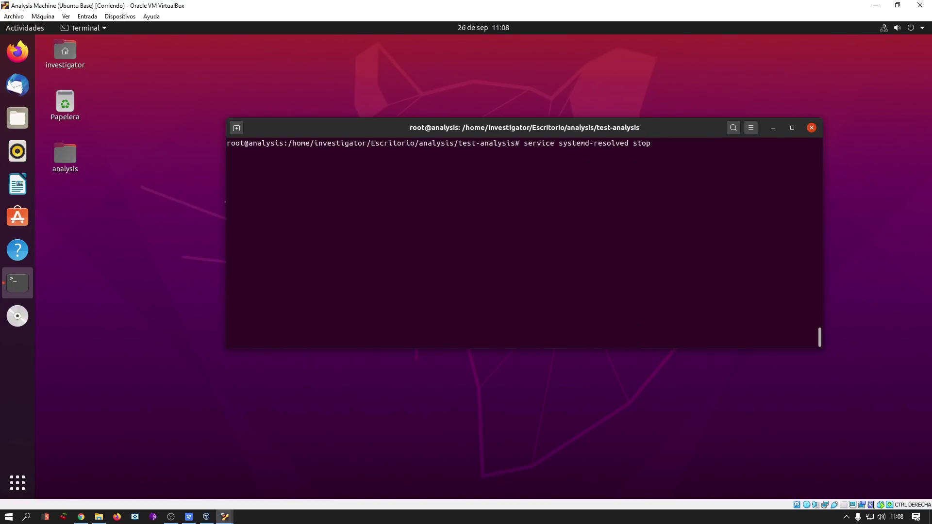
key(Return)
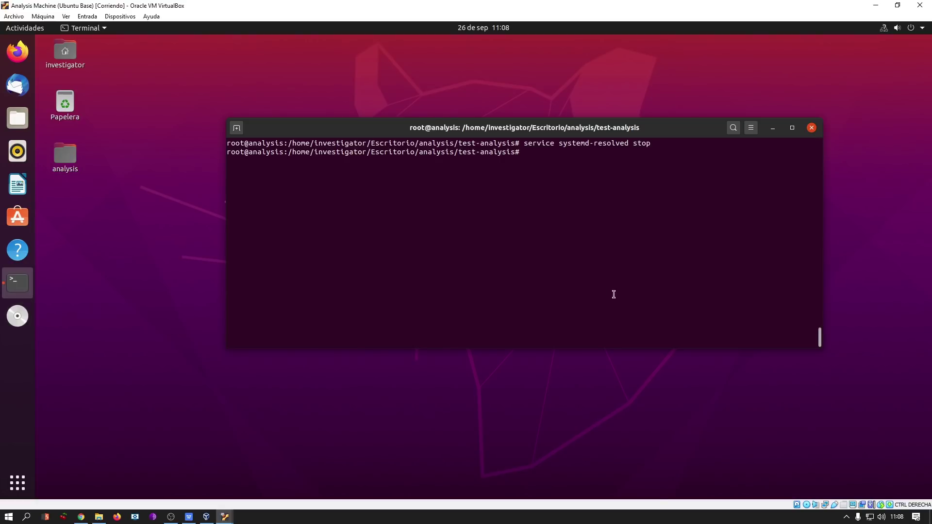
drag(553, 132, 512, 129)
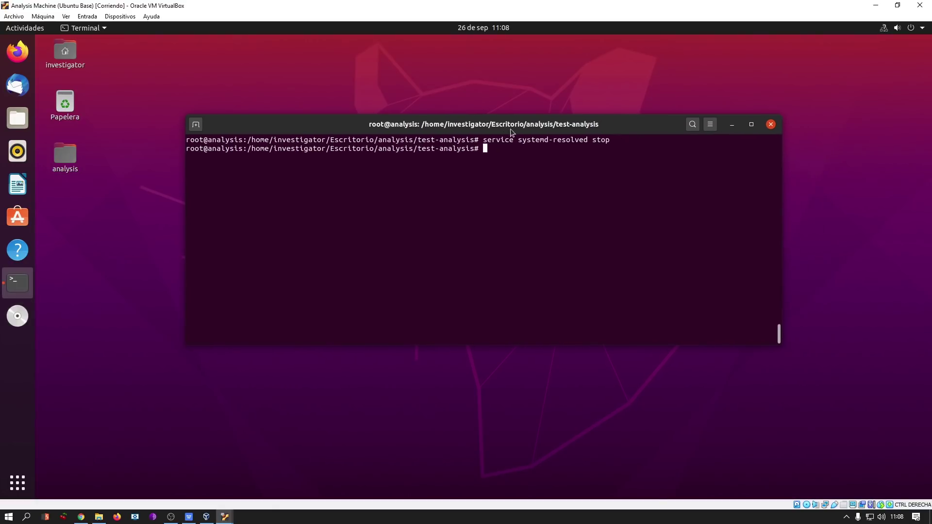
text(ls)
key(Return)
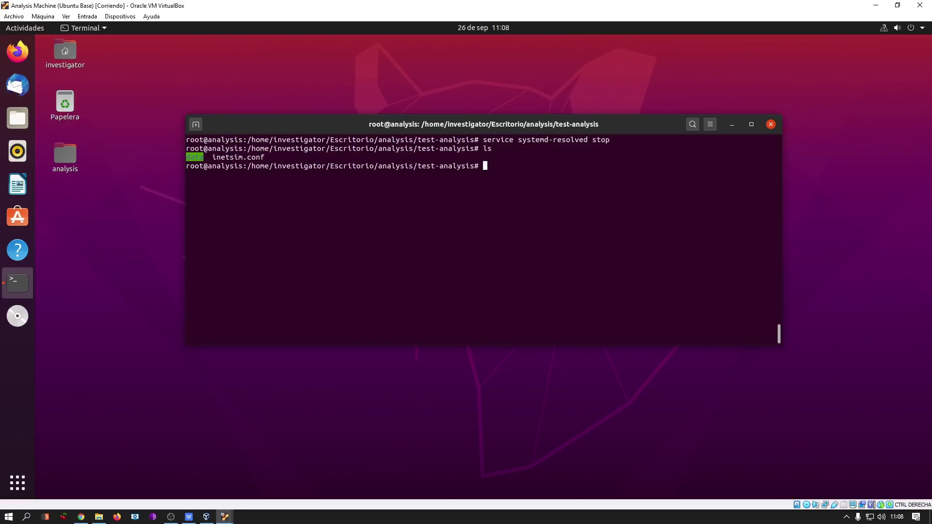
On the Windows Víctima VM, open Internet Explorer and try loading github.com.
mouse_move(225, 516)
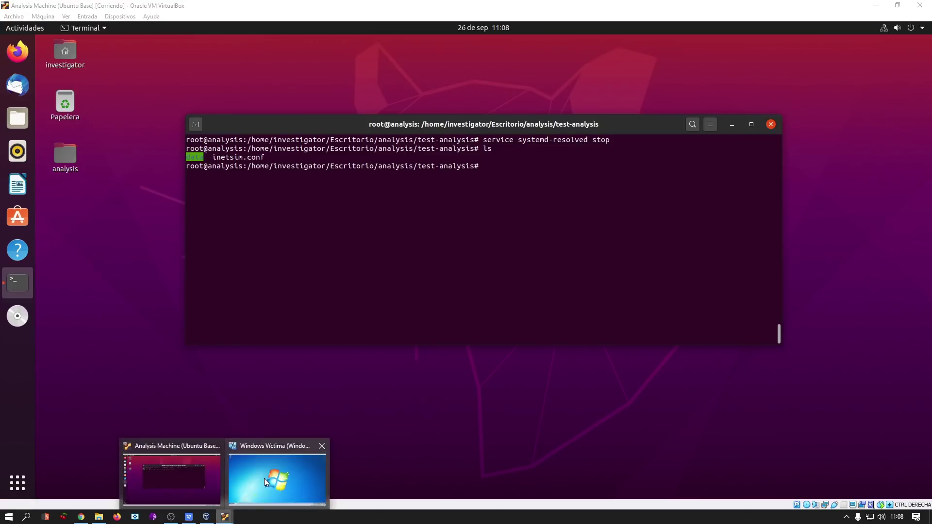
click(264, 479)
click(43, 490)
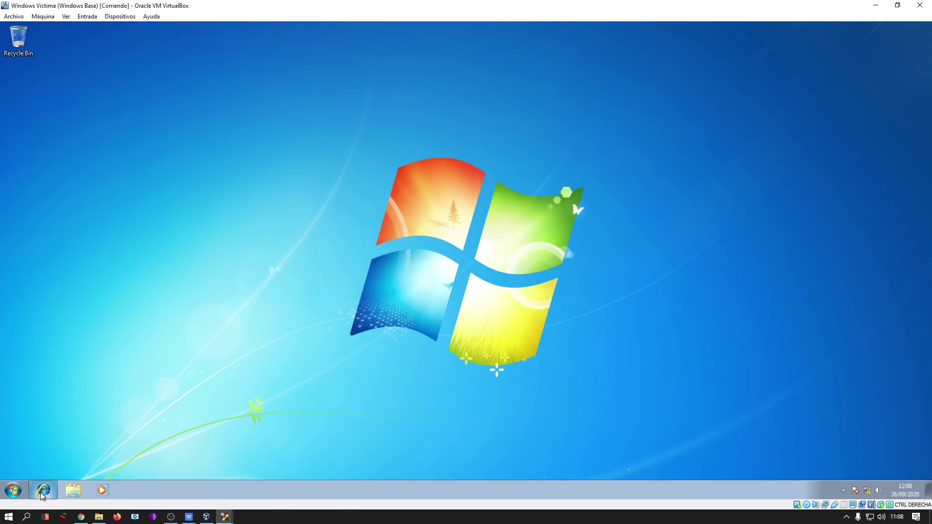
drag(278, 45, 473, 133)
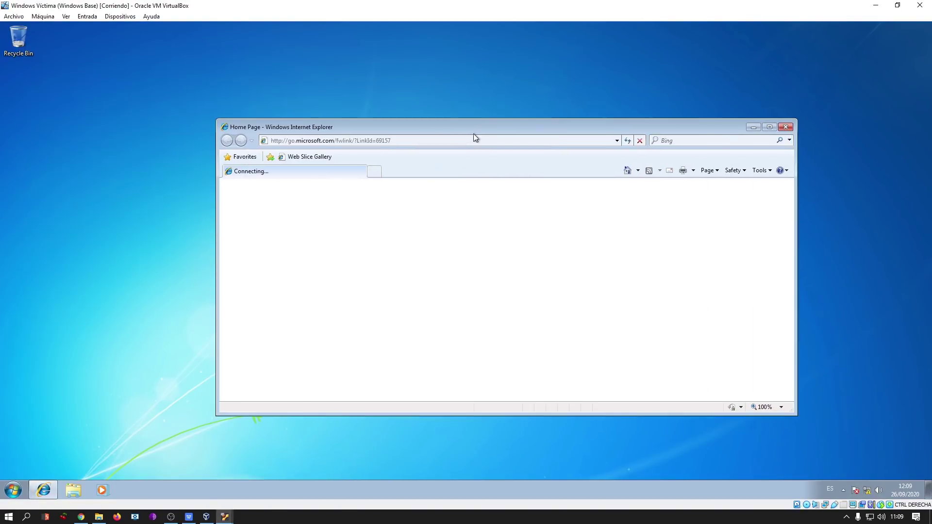
click(471, 138)
text(github.com)
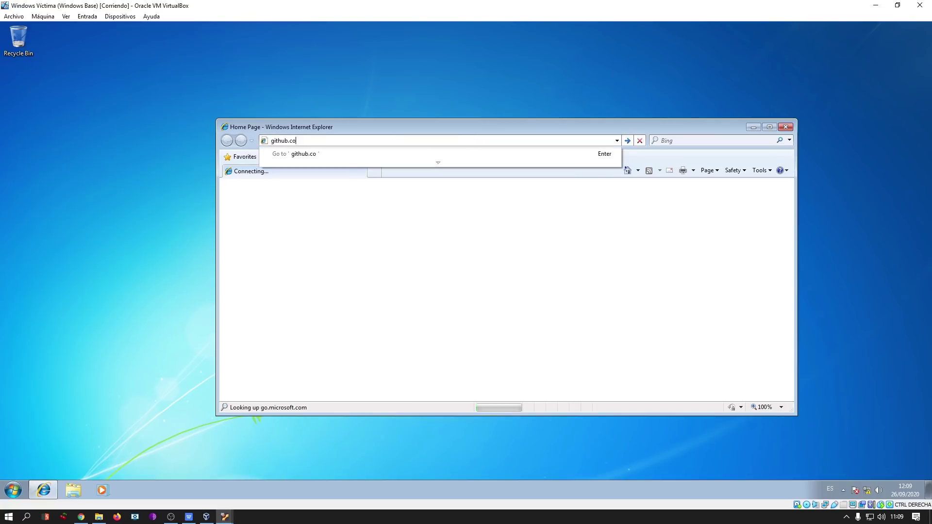
key(Return)
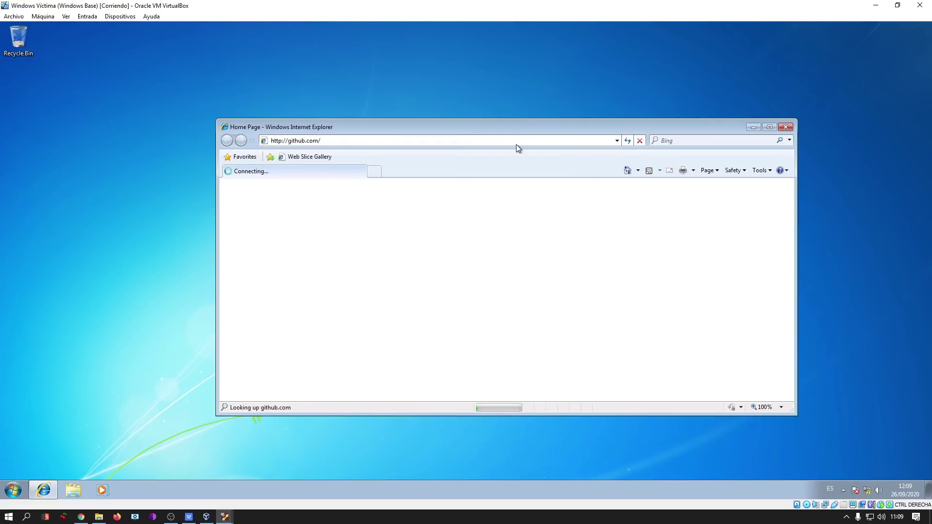
drag(527, 129, 508, 106)
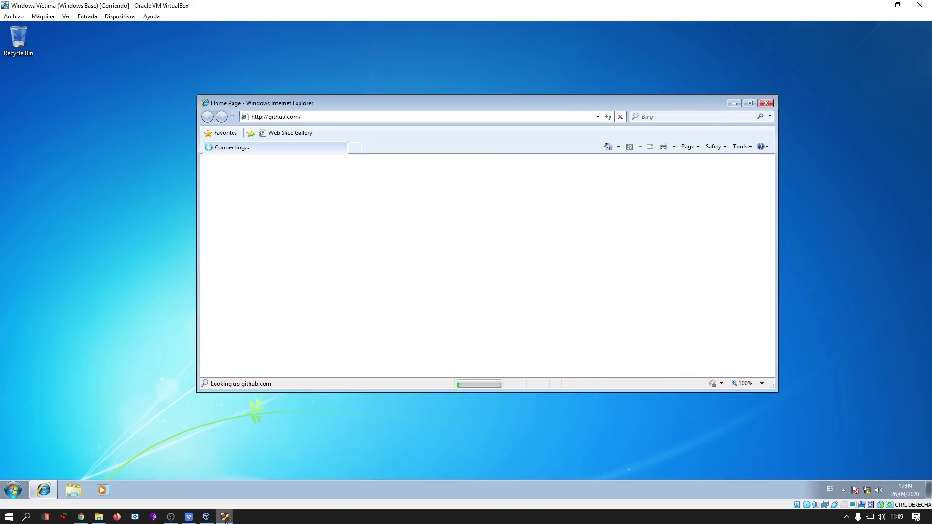
Return to the Analysis Machine and select the inetsim.conf file name in the terminal.
mouse_move(225, 517)
click(218, 480)
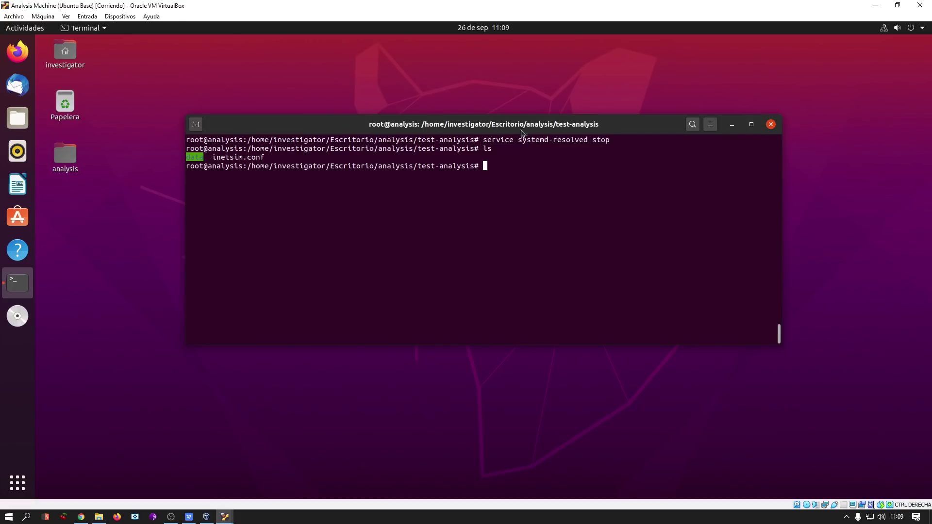
drag(523, 132, 528, 148)
drag(217, 172, 278, 168)
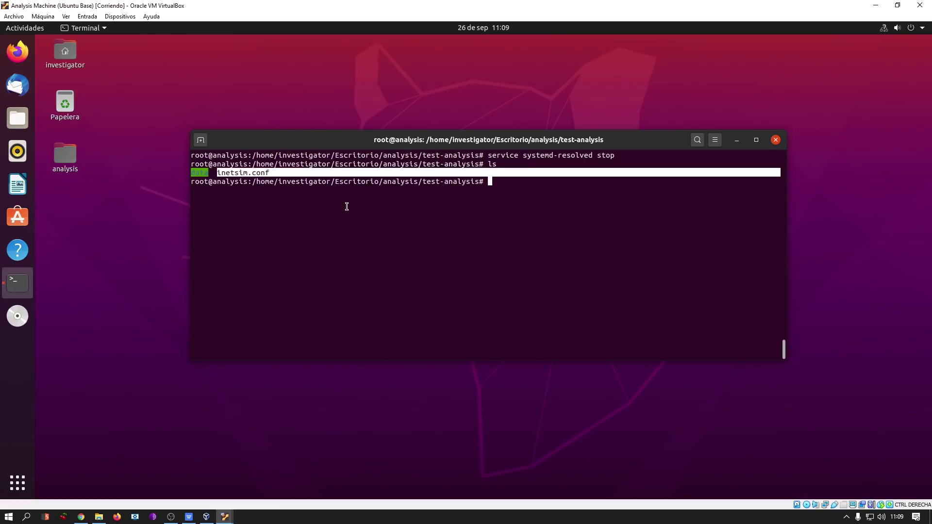
Select the terminal output down to the prompt, then clear the selection.
click(347, 206)
drag(214, 156, 343, 224)
click(452, 268)
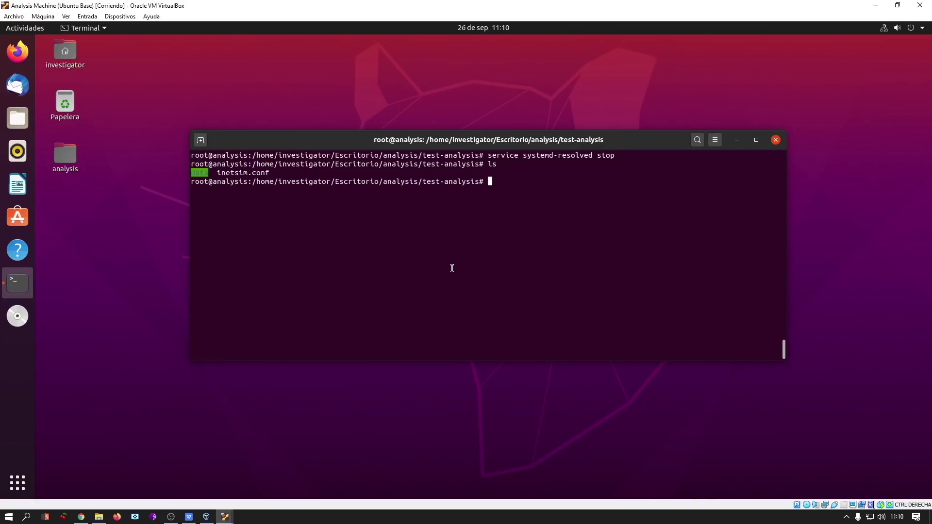
Open inetsim.conf in nano.
text(nano inetsim.conf)
key(ctrl+l)
key(Return)
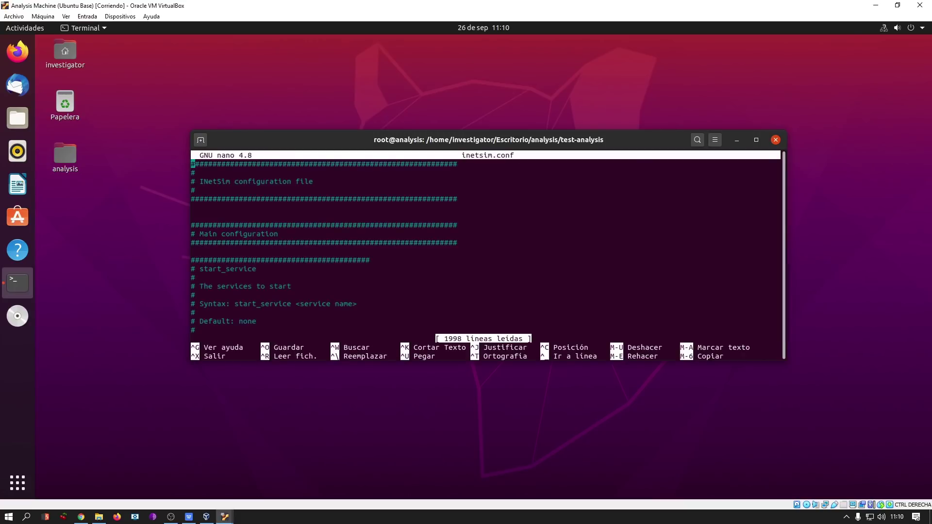
Uncomment dns_default_ip, set it to 10.0.0.1, and save the file.
key(ctrl+w)
text(dns)
text(efault)
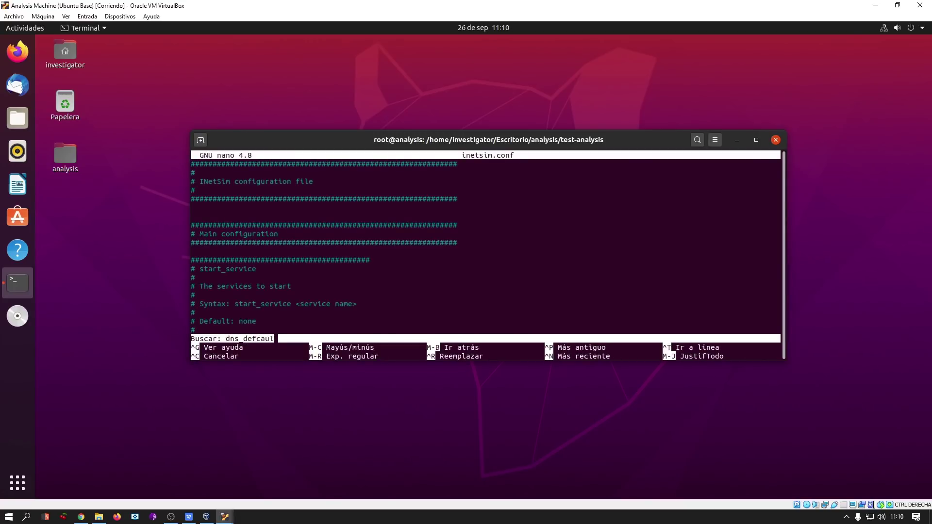
key(Return)
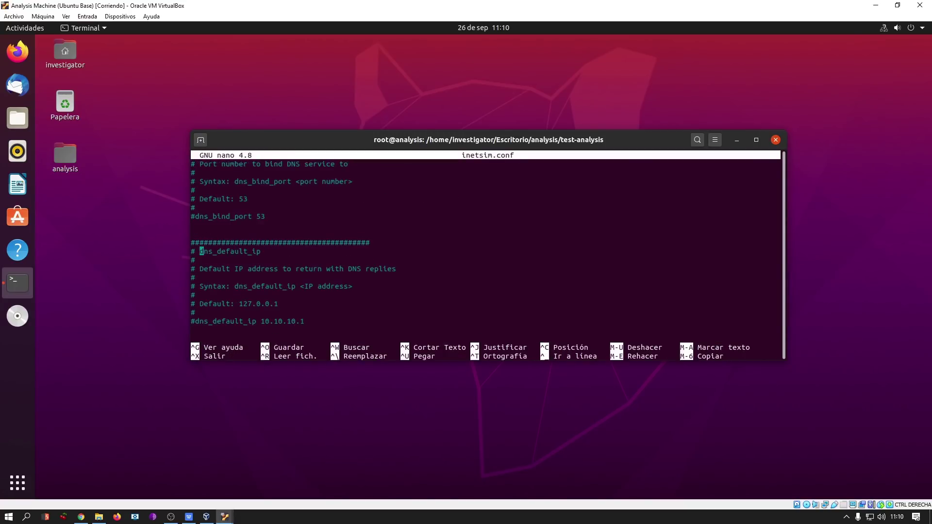
key(Down)
key(Down)
key(Down)
key(Down)
key(Down)
key(Down)
key(Down)
key(Down)
key(Home)
key(Delete)
key(End)
key(BackSpace)
key(BackSpace)
key(BackSpace)
key(BackSpace)
key(BackSpace)
key(BackSpace)
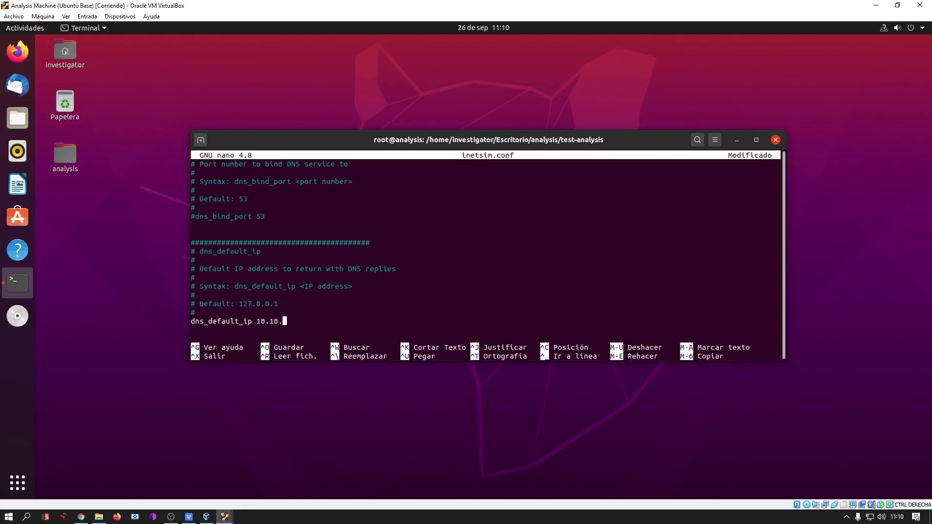
text(0.0.1)
key(ctrl+o)
key(Return)
Uncomment https_bind_port and change it from 443 to 8443.
key(Down)
key(Down)
key(Down)
key(Down)
key(Down)
key(Down)
key(Down)
key(Down)
key(Down)
key(Down)
key(Down)
key(Down)
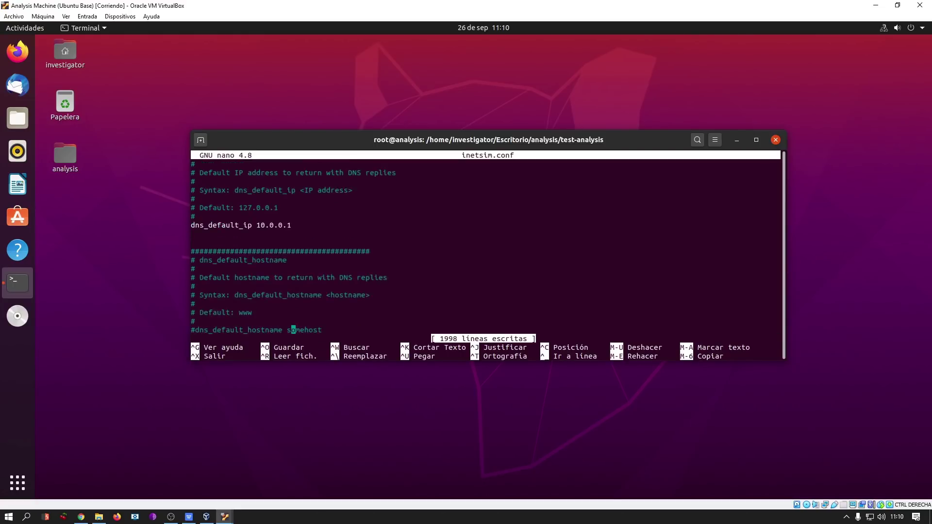
key(Up)
key(Up)
key(Up)
key(ctrl+w)
text(http)
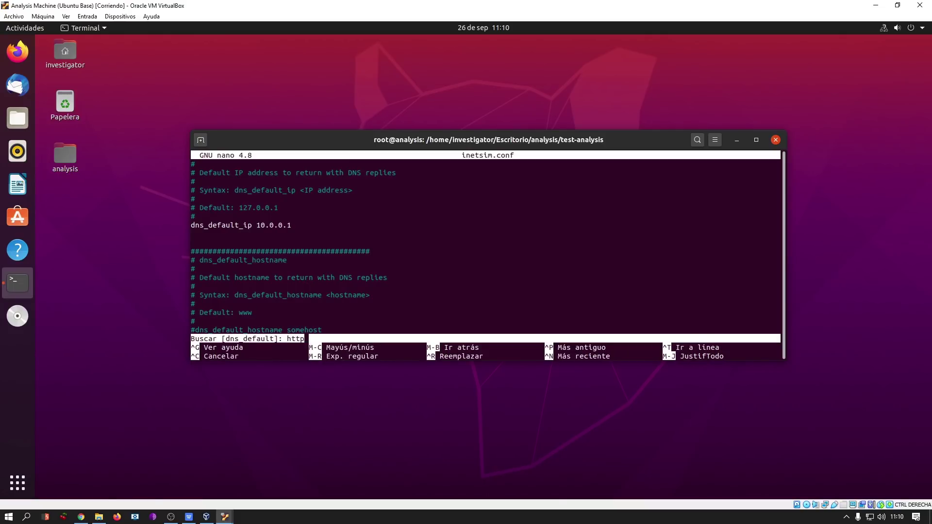
text(s_bind_port)
key(Return)
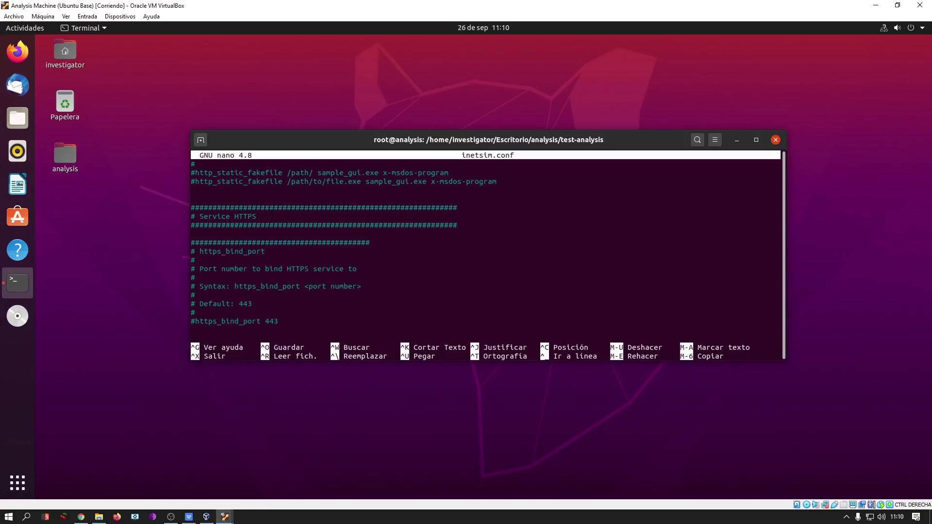
key(Down)
key(Down)
key(Down)
key(Down)
key(Down)
key(Down)
key(Down)
key(Down)
key(Down)
key(Up)
key(Up)
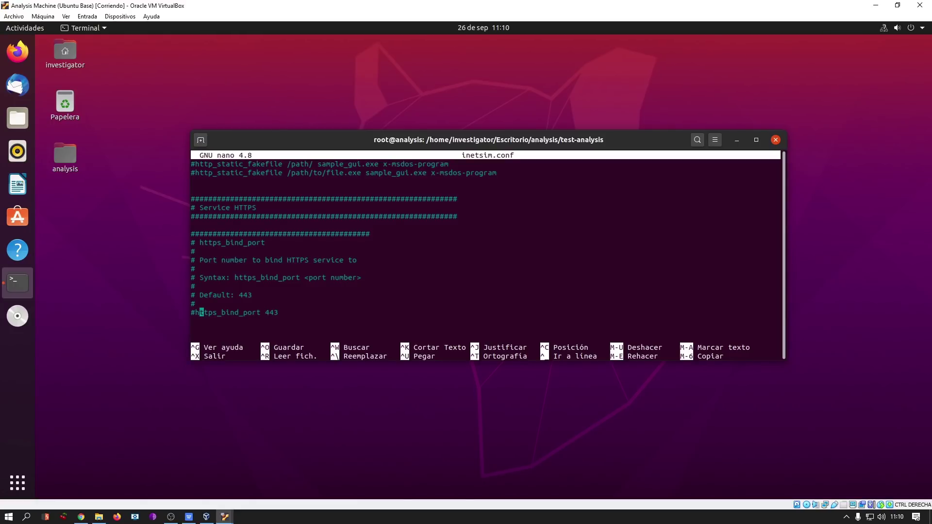
key(Left)
key(Left)
key(Delete)
key(End)
key(Left)
key(Left)
key(Left)
text(8)
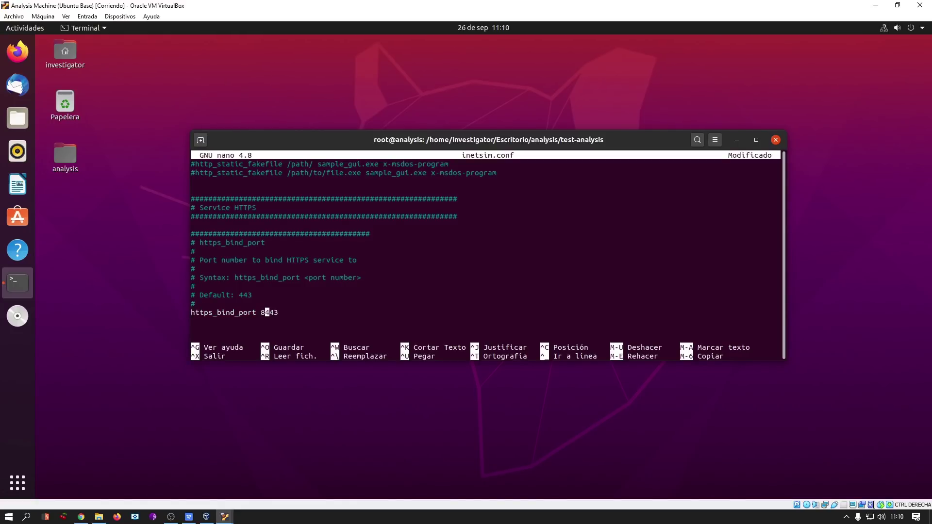
Uncomment http_bind_port, change it to 8081, then save and exit nano.
key(ctrl+w)
text(http)
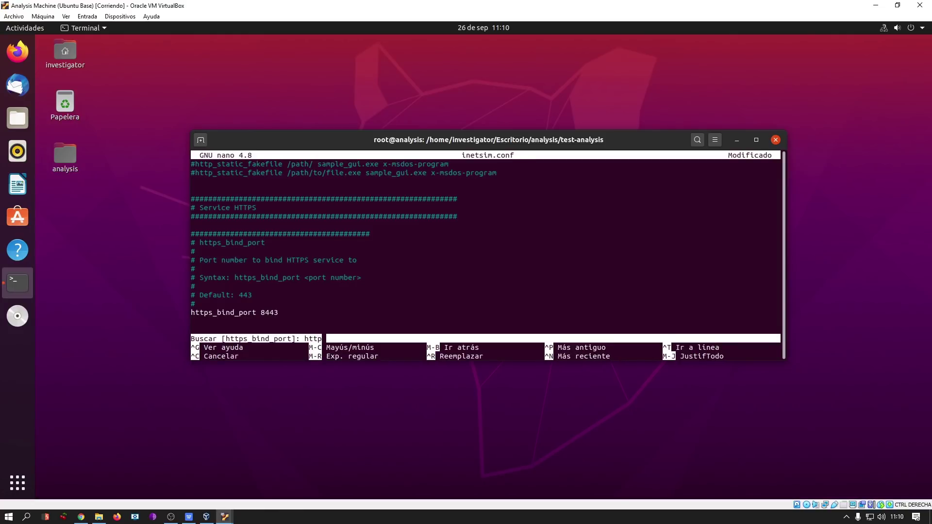
text( bind_port)
key(Return)
key(Down)
key(Down)
key(Down)
key(Down)
key(Down)
key(Down)
key(Down)
key(Down)
key(Down)
key(Up)
key(Delete)
key(End)
text(81)
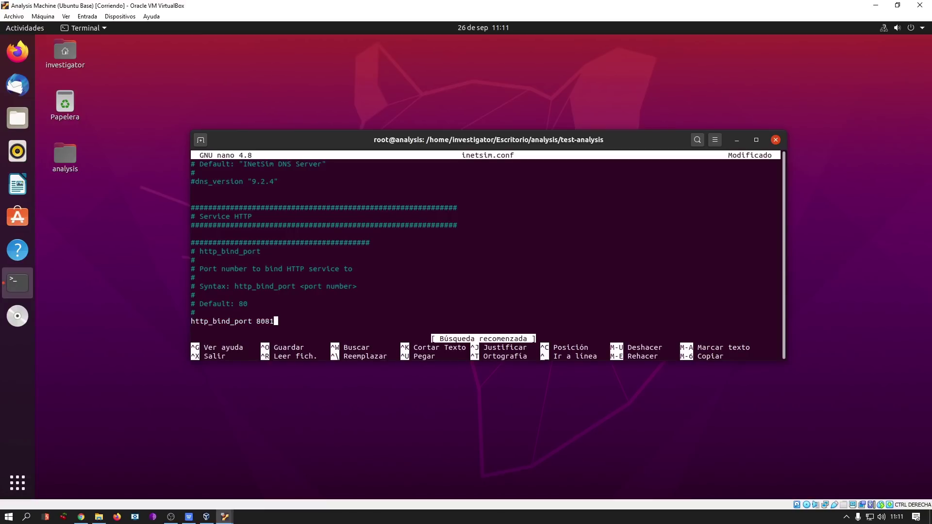
key(ctrl+x)
key(s)
key(Return)
List the folder and run 'inetsim --data data/ --conf inetsim.conf'.
text(ls)
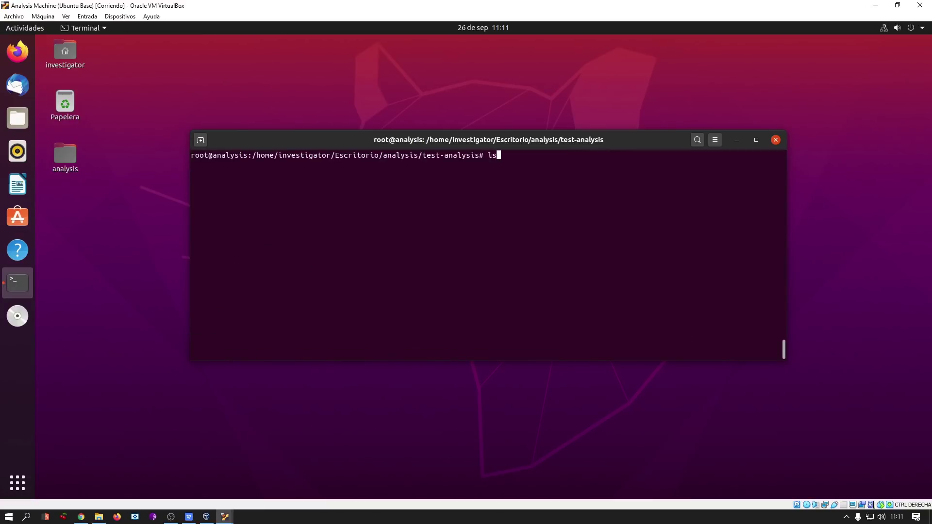
key(Return)
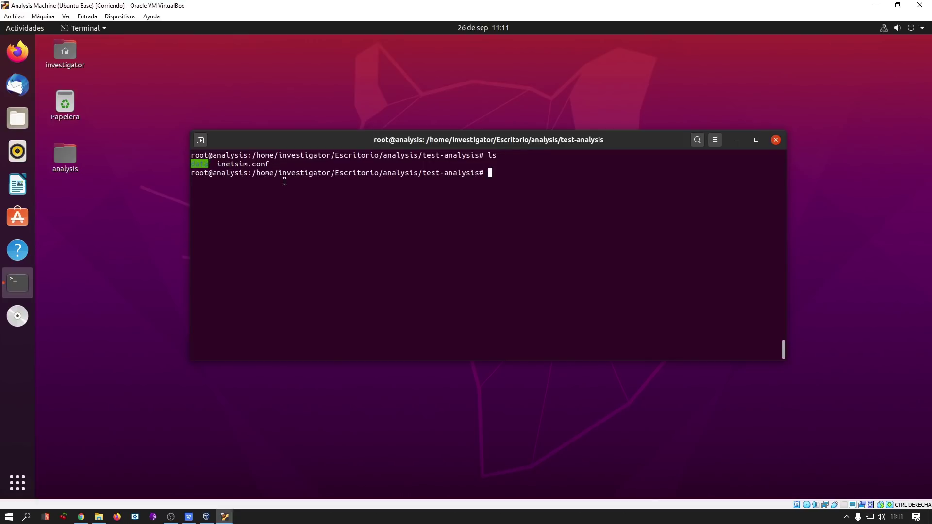
double_click(243, 164)
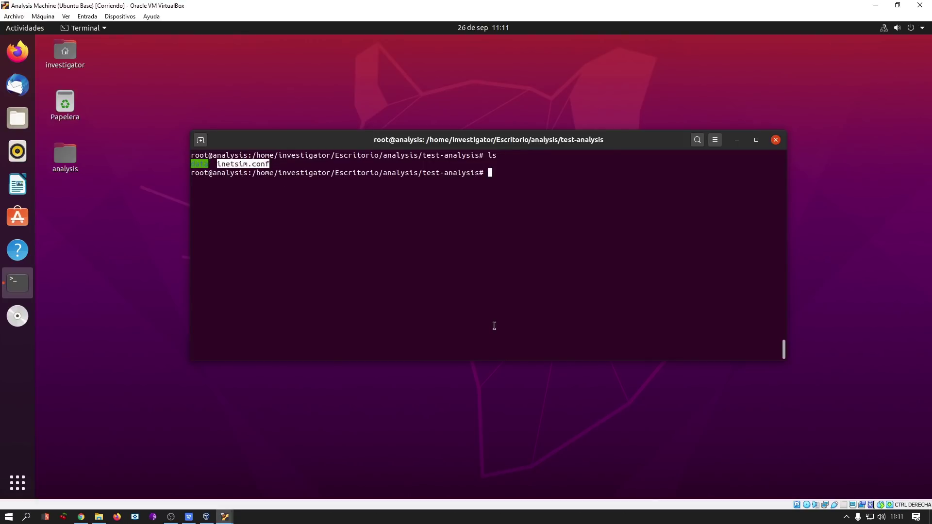
text(inetsim --data data/)
key(ctrl+l)
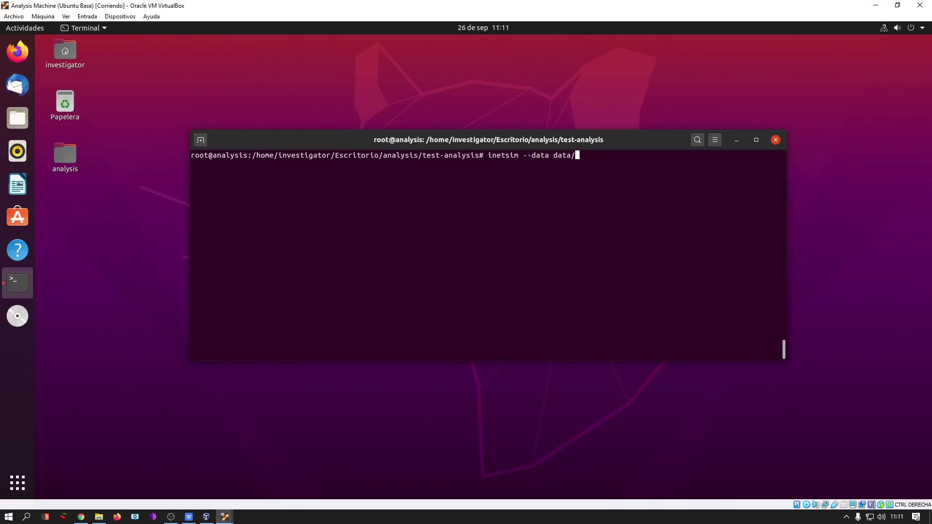
text(--confg inetsim.conf)
key(Left)
key(Left)
key(Left)
key(Left)
key(Left)
key(Left)
key(Left)
key(Left)
key(Left)
key(Left)
key(Left)
key(Left)
key(Left)
key(Left)
key(BackSpace)
key(Return)
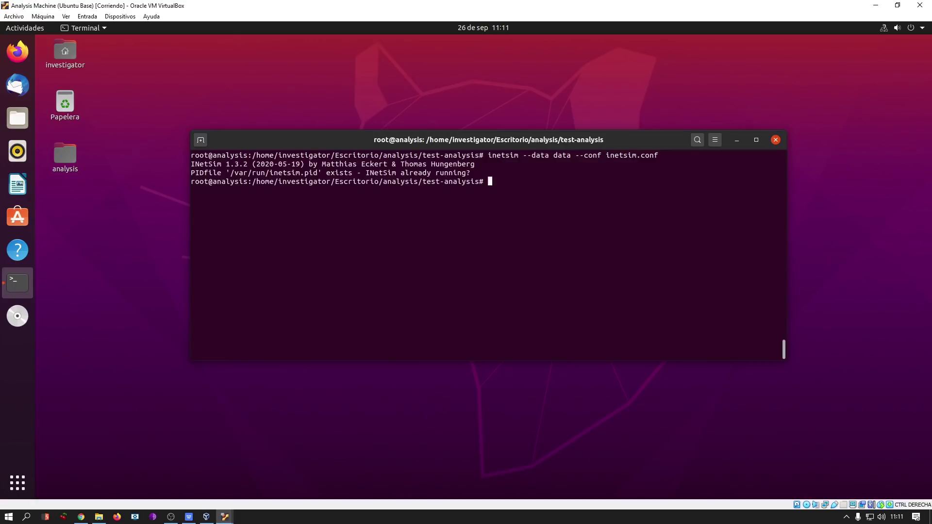
Delete the stale /var/run/inetsim.pid file and recall the inetsim command to rerun it.
text(rm)
double_click(279, 173)
click(460, 225)
middle_click(461, 223)
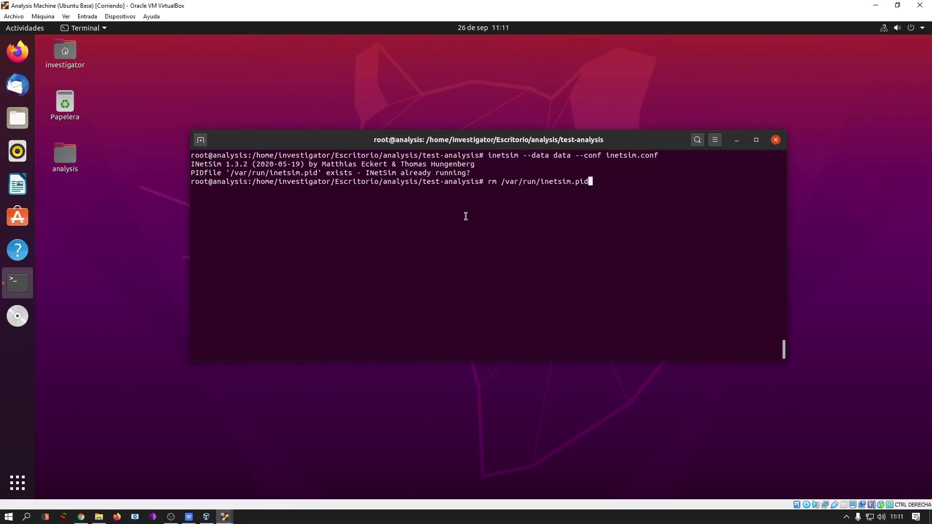
key(Return)
key(Up)
key(Up)
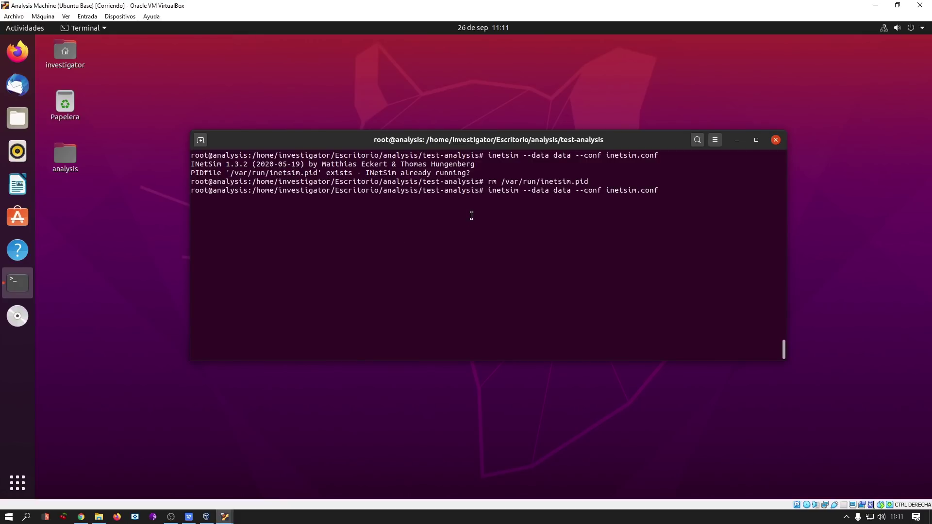
key(ctrl+l)
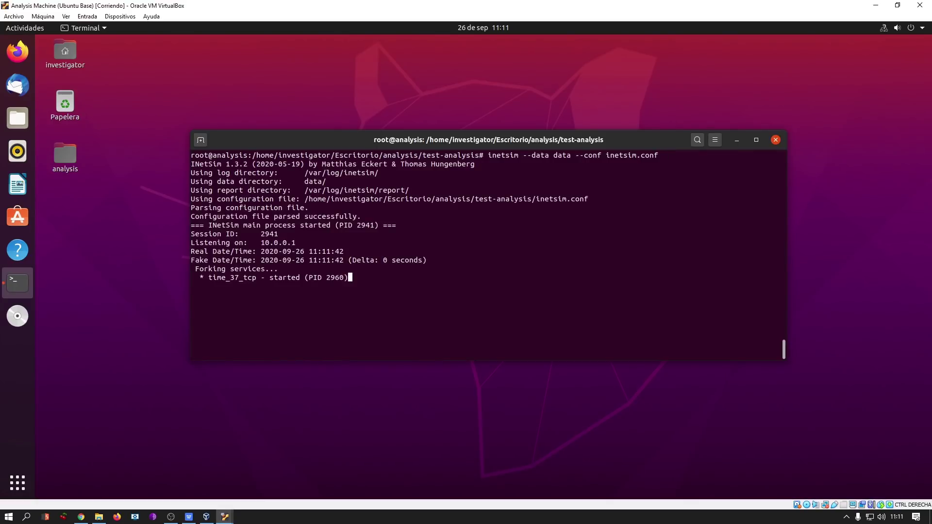
Review the list of started INetSim services and nudge the terminal window left.
scroll(423, 301, up, 4)
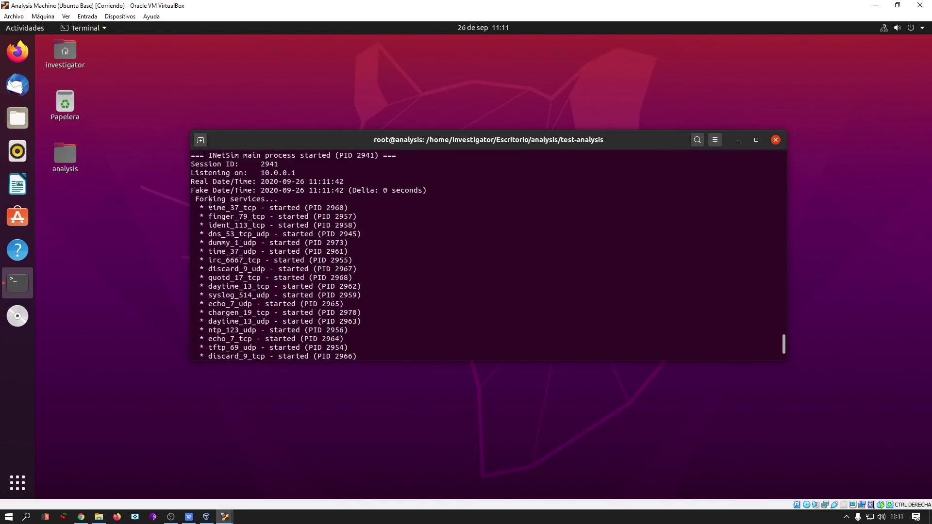
drag(209, 206, 377, 326)
click(378, 326)
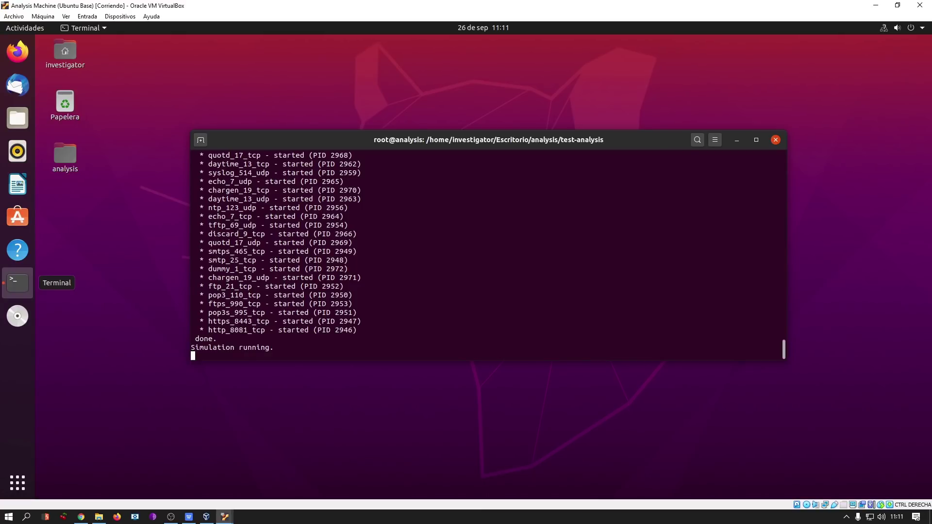
drag(618, 143, 607, 142)
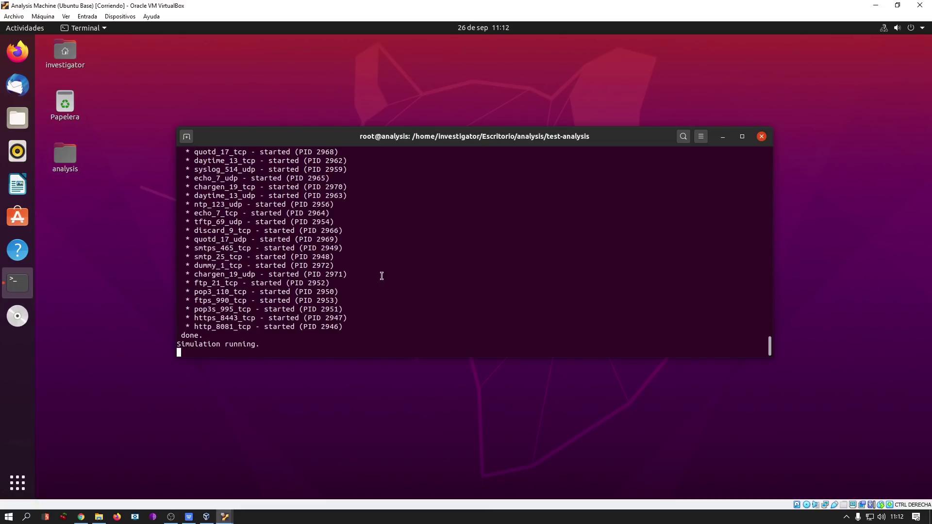
On the Windows victim, dismiss IE's setup dialog and extra tab, reload github.com, then return to Ubuntu.
mouse_move(225, 516)
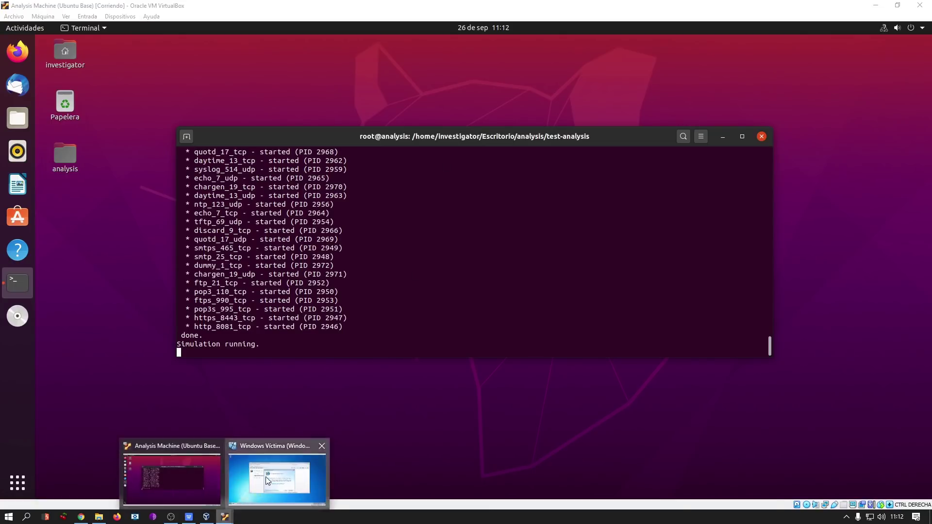
click(279, 478)
click(631, 169)
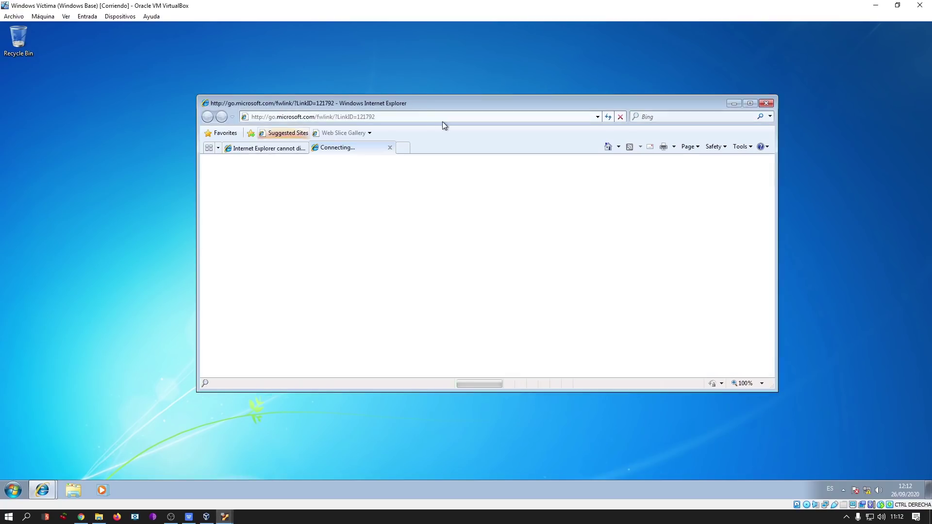
click(390, 148)
click(383, 118)
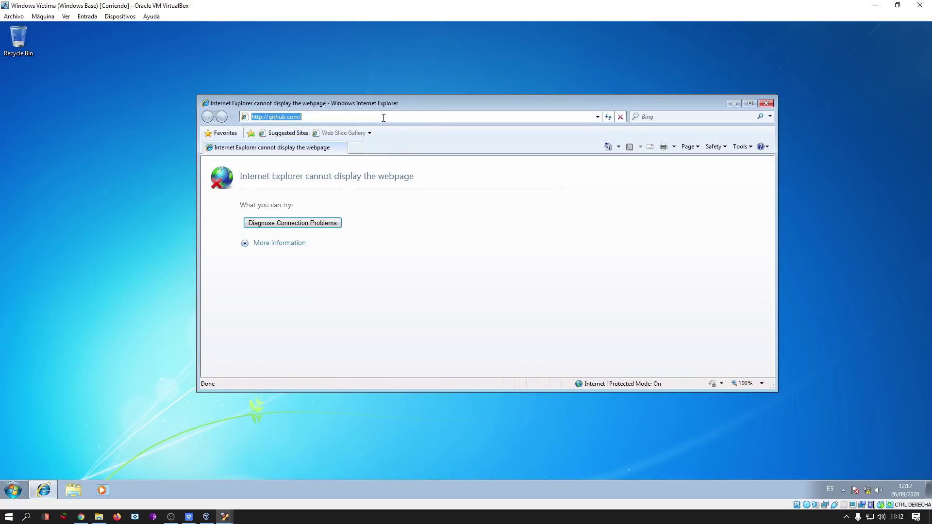
key(Return)
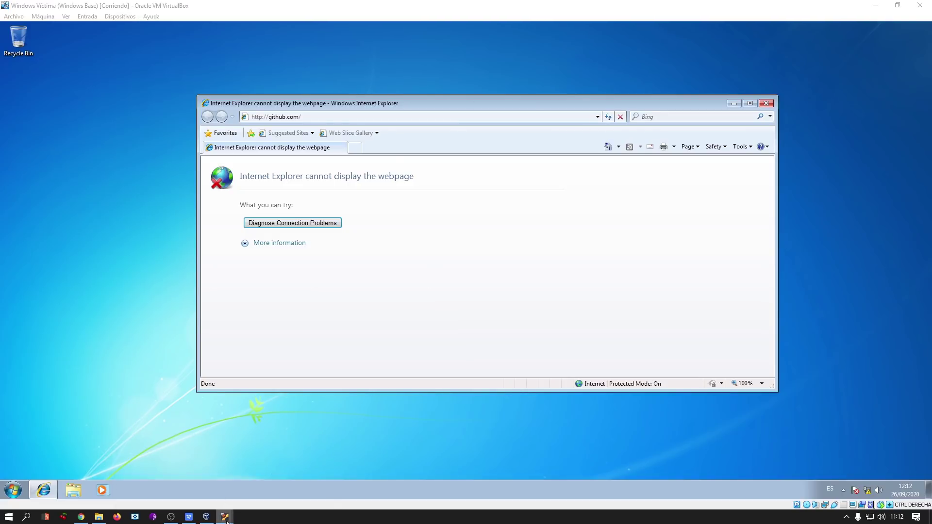
mouse_move(225, 516)
click(197, 474)
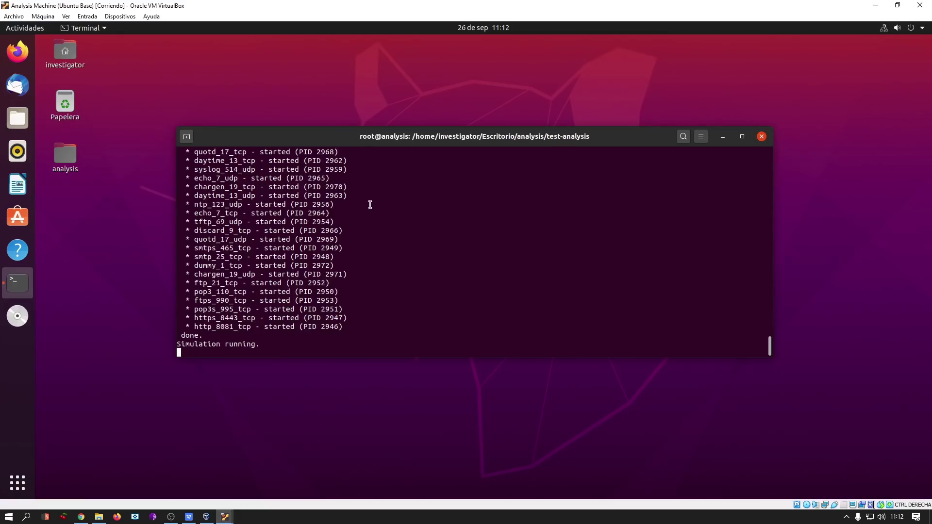
Stop INetSim and print its session report, checking the github.com DNS lookups.
key(ctrl+c)
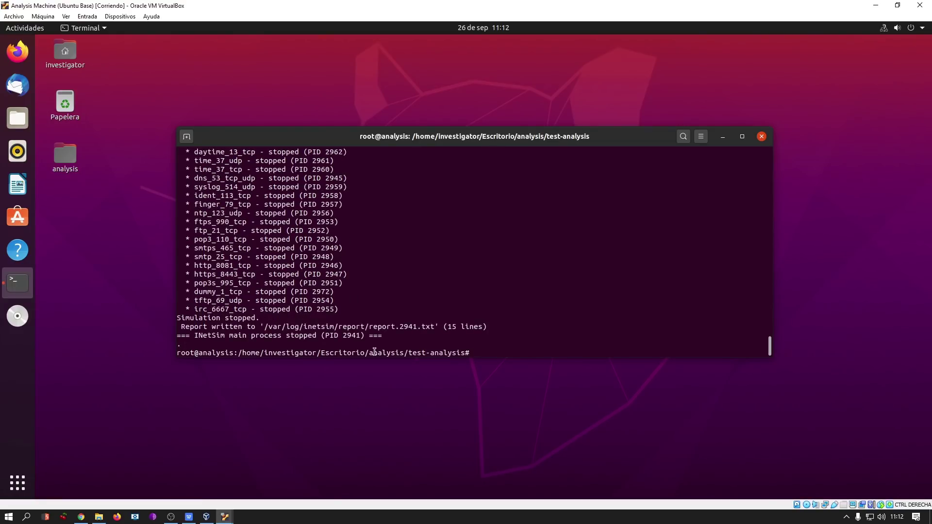
double_click(374, 328)
text(cat)
middle_click(374, 328)
key(Return)
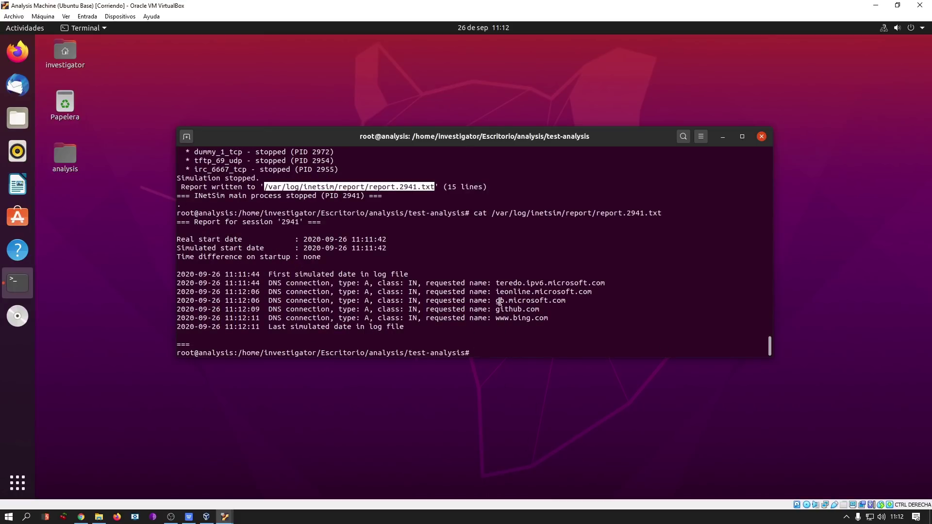
drag(495, 309, 535, 310)
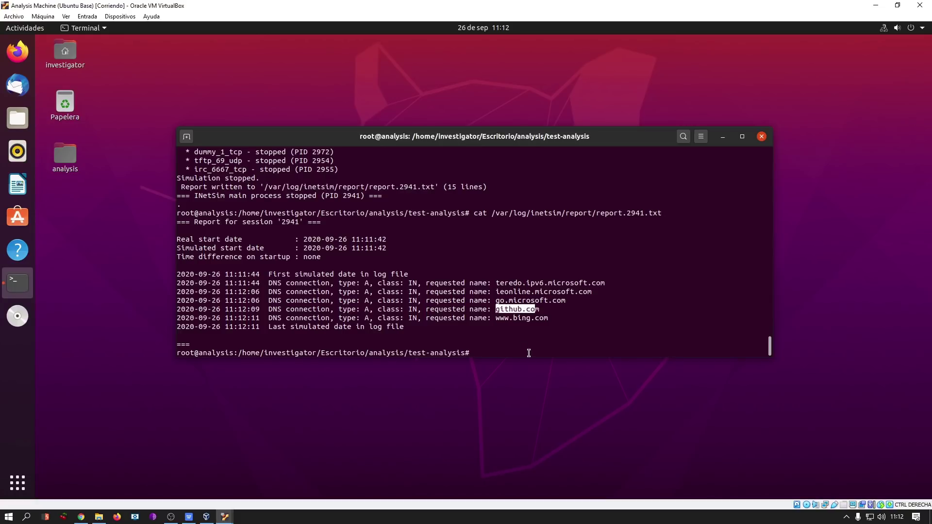
click(543, 327)
drag(545, 318, 400, 281)
click(399, 281)
Delete the report file with rm and Alt+., then clear the screen.
text(rm)
key(alt+period)
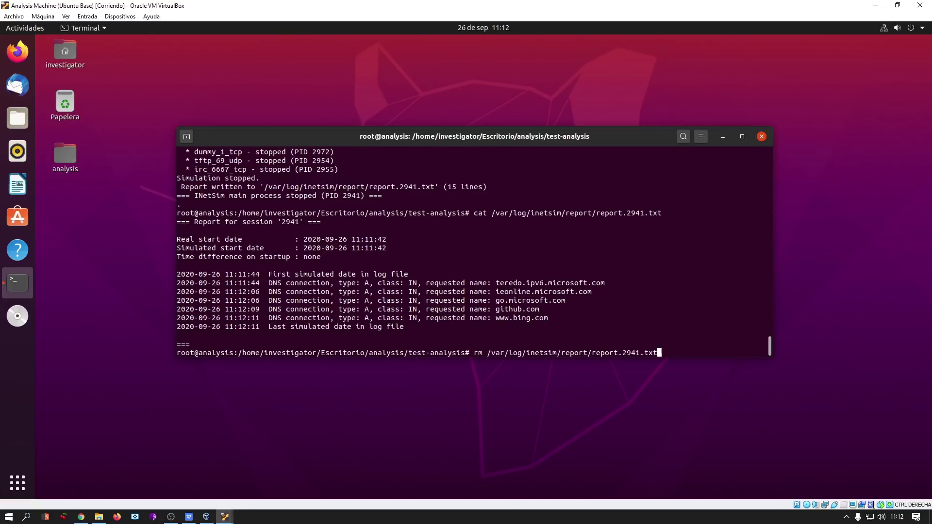
key(Return)
key(ctrl+l)
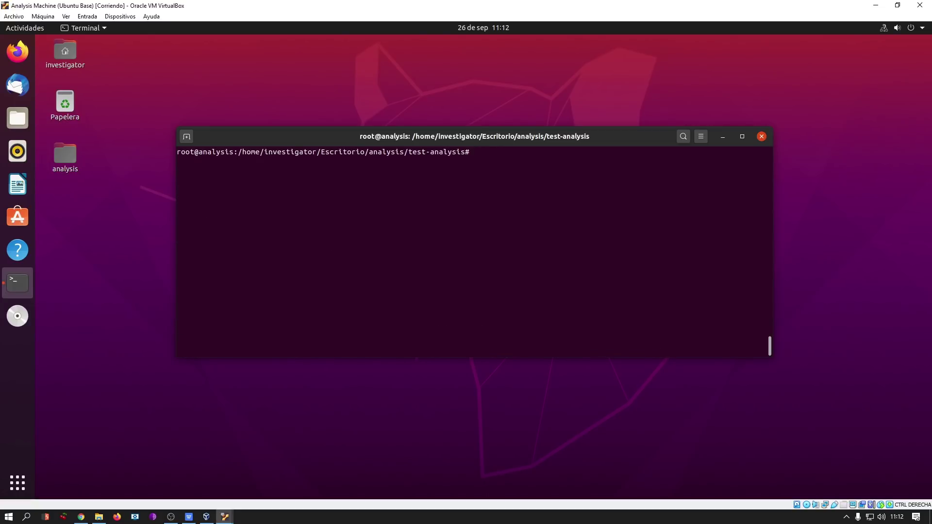
In a new terminal, become root with sudo su and change into /opt/BurpSuiteCommunity.
key(ctrl+alt+t)
text(sudo su)
key(Return)
key(Return)
key(ctrl+l)
text(cd /opt/B)
key(Tab)
key(Return)
key(ctrl+l)
text(ls)
Launch BurpSuiteCommunity in the background with output to /dev/null and disown it.
key(Return)
text(./BurpC)
key(Tab)
key(ctrl+l)
text(> /dev/null 2>&1 &)
key(Return)
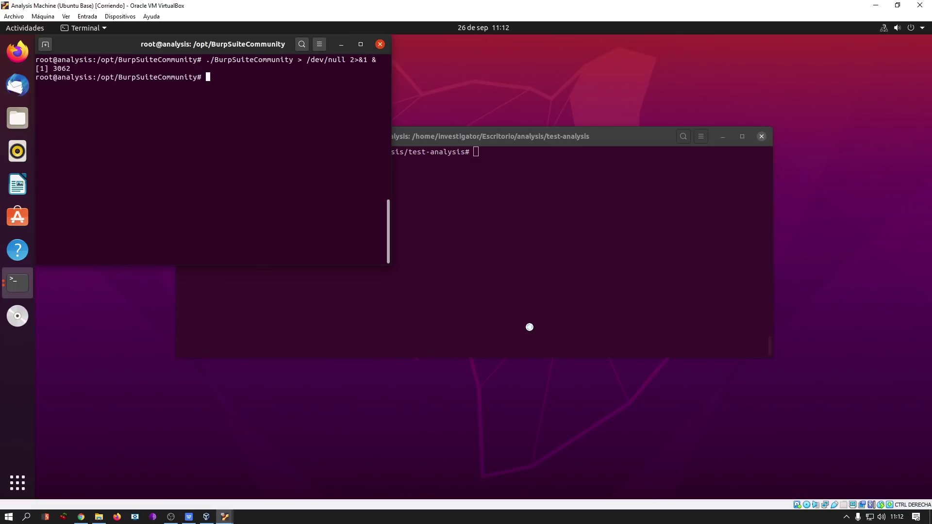
text(disown -a)
key(Return)
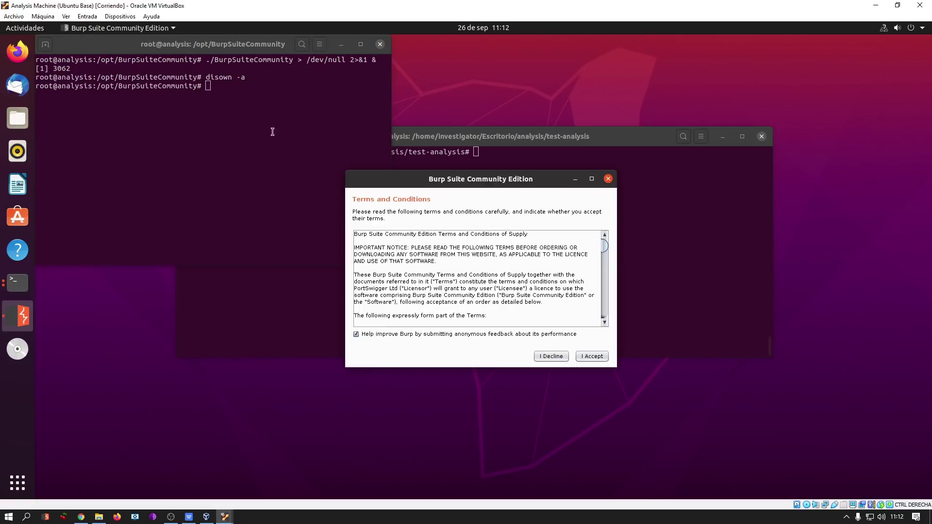
Close the root terminal, confirming Burp keeps running.
drag(485, 180, 532, 125)
click(272, 129)
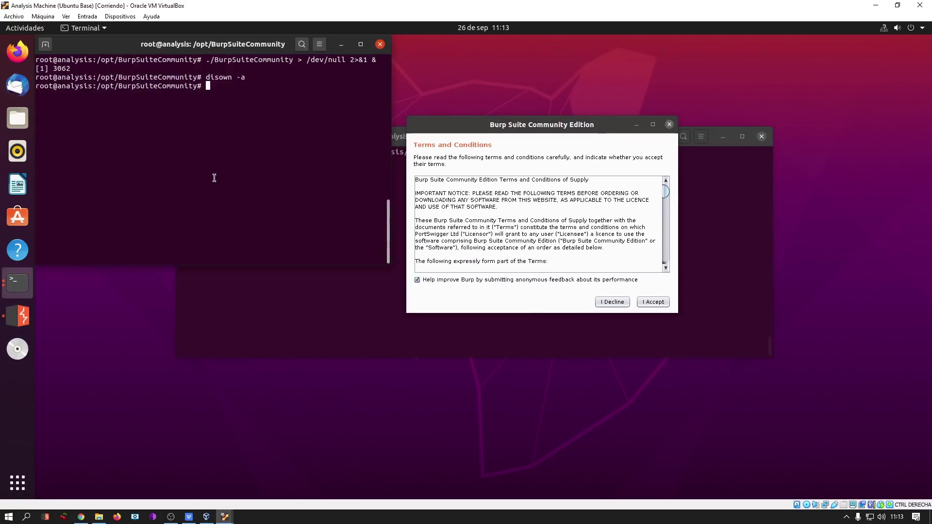
click(378, 46)
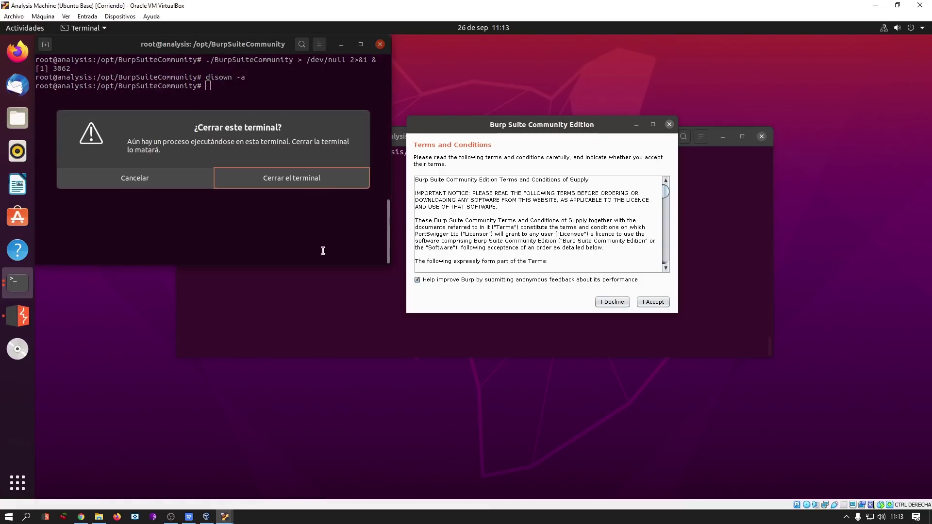
click(250, 184)
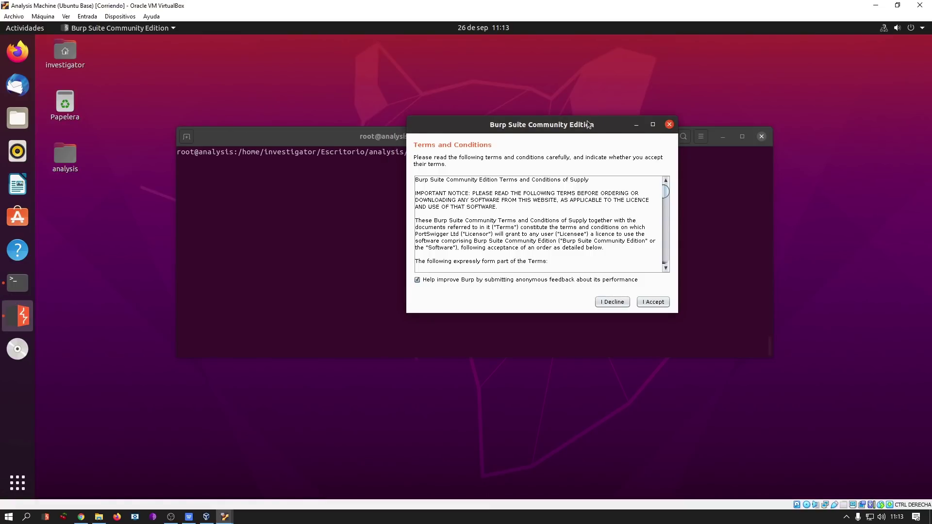
Untick anonymous feedback, accept the terms, and continue with a temporary project.
drag(587, 125, 414, 135)
click(276, 294)
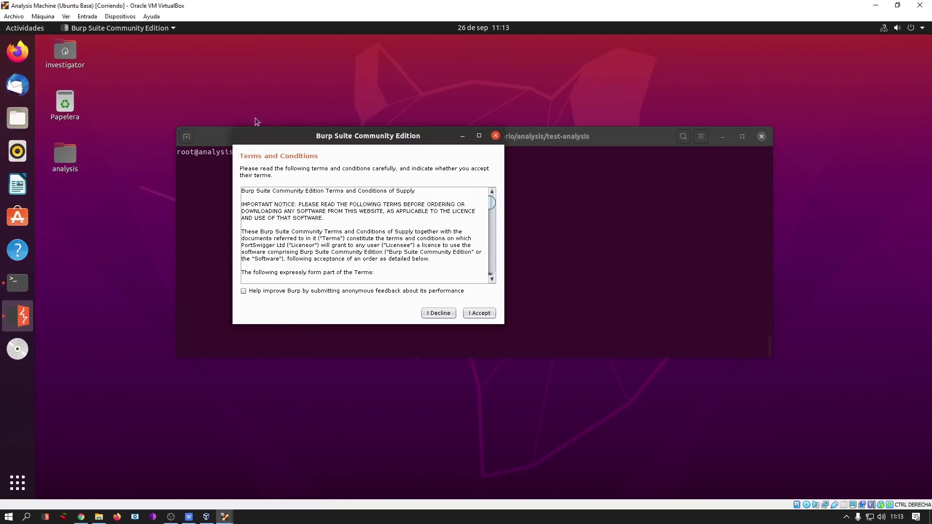
click(474, 313)
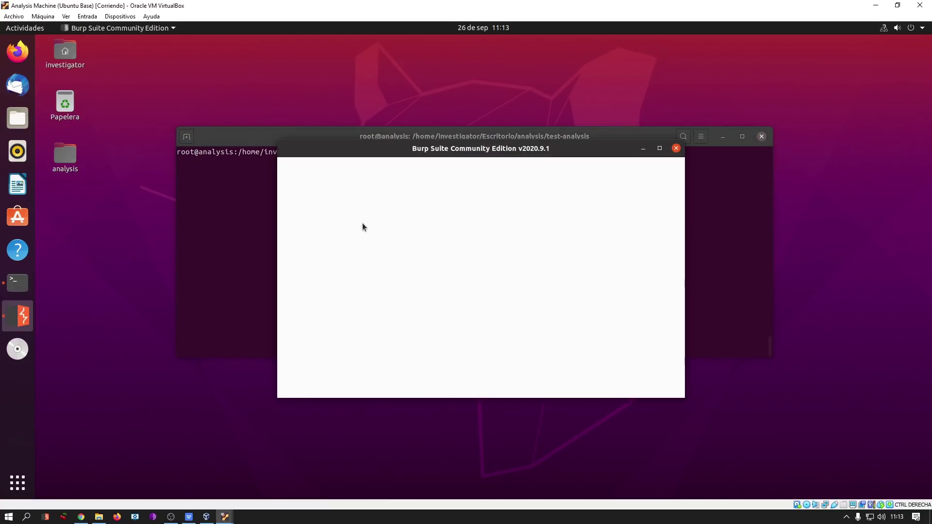
drag(497, 139, 390, 141)
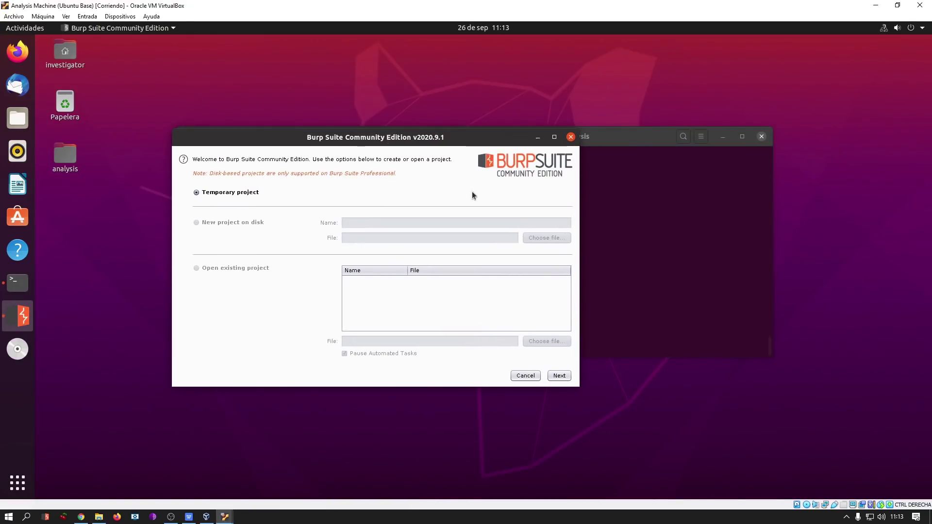
drag(288, 127, 279, 145)
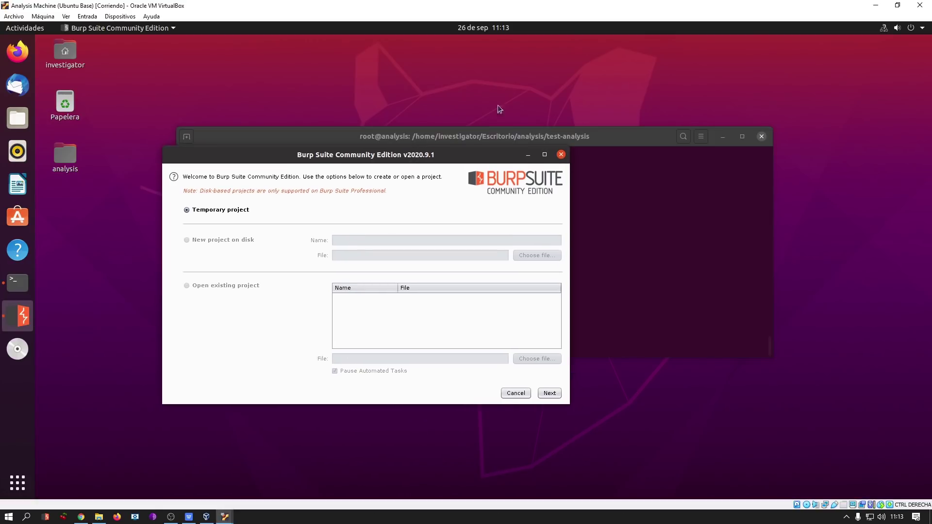
click(550, 394)
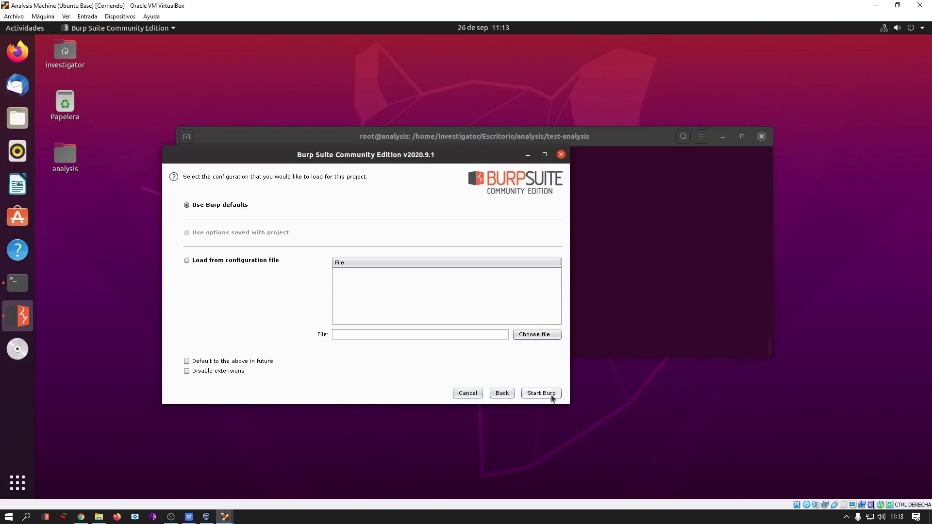
Start Burp with default settings, position its window, and go to the Proxy tab.
click(551, 394)
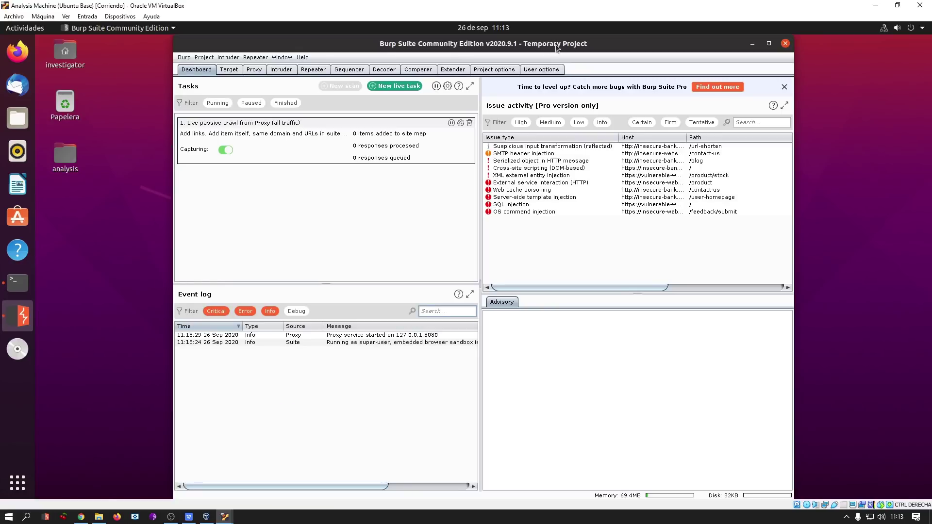
drag(556, 38, 530, 48)
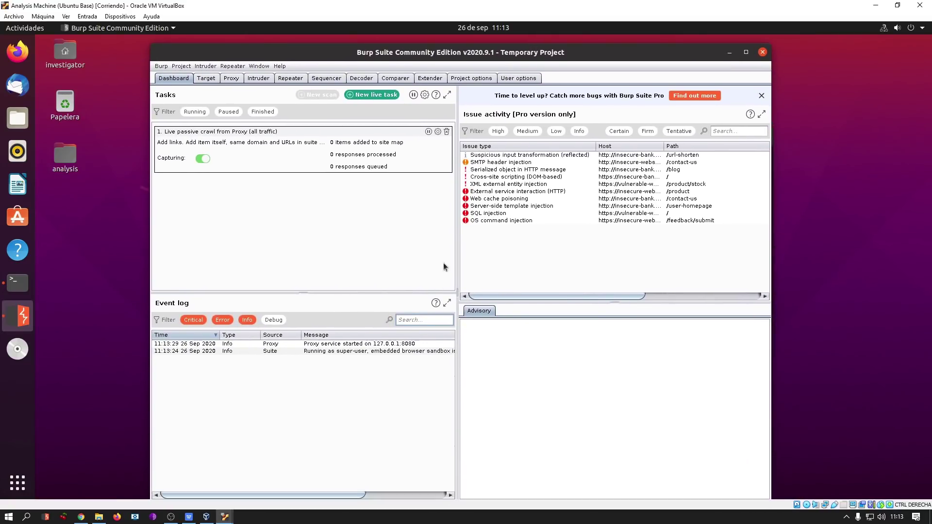
click(229, 78)
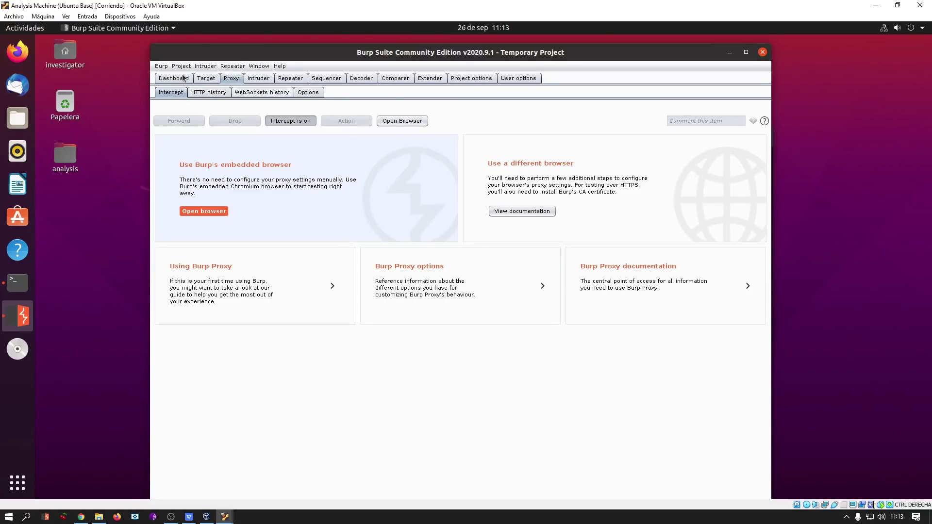
Turn interception off and remove the 127.0.0.1:8080 proxy listener.
click(290, 121)
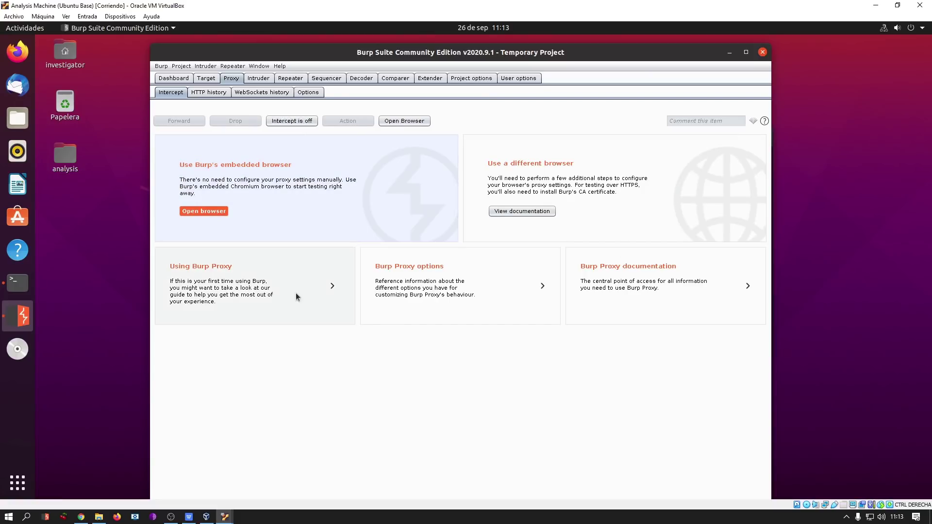
click(308, 93)
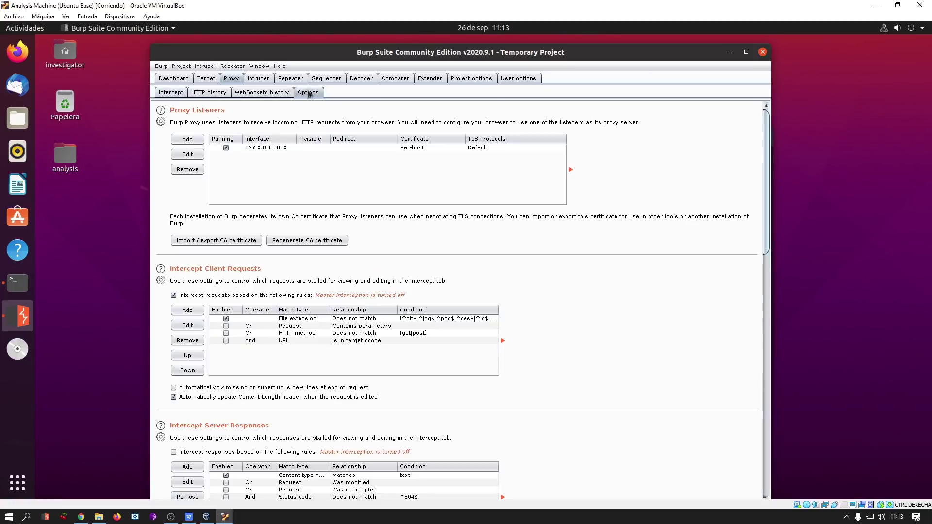
click(292, 148)
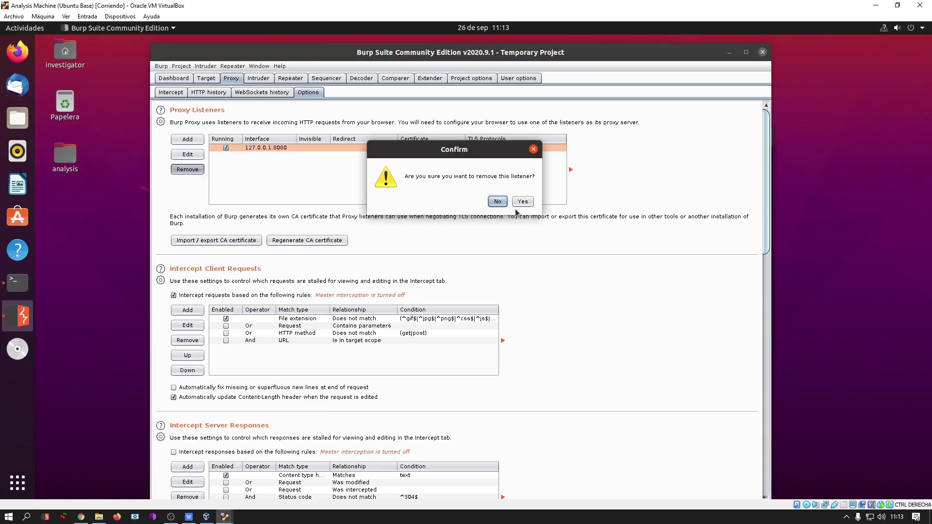
click(522, 201)
Add a listener on port 443, all interfaces, redirecting to 10.0.0.1 port 8443.
click(187, 140)
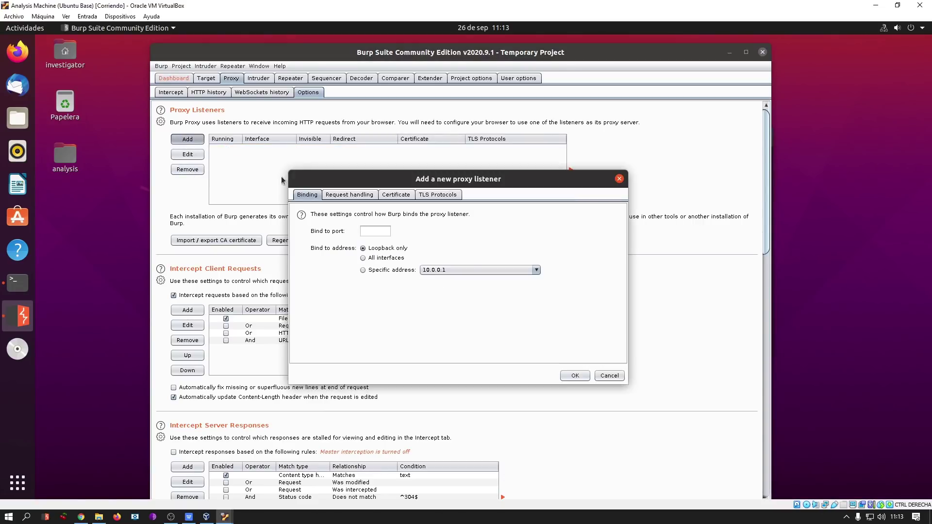
drag(330, 176, 346, 194)
click(383, 248)
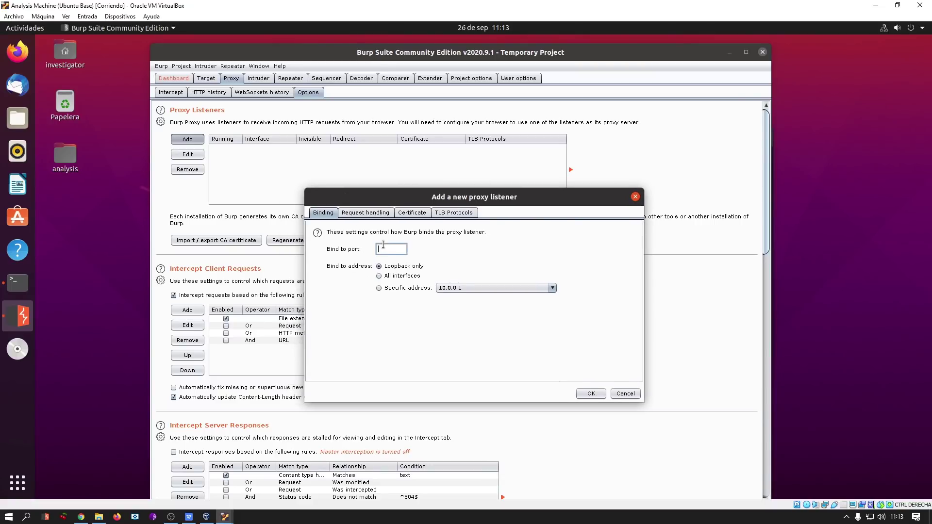
text(443)
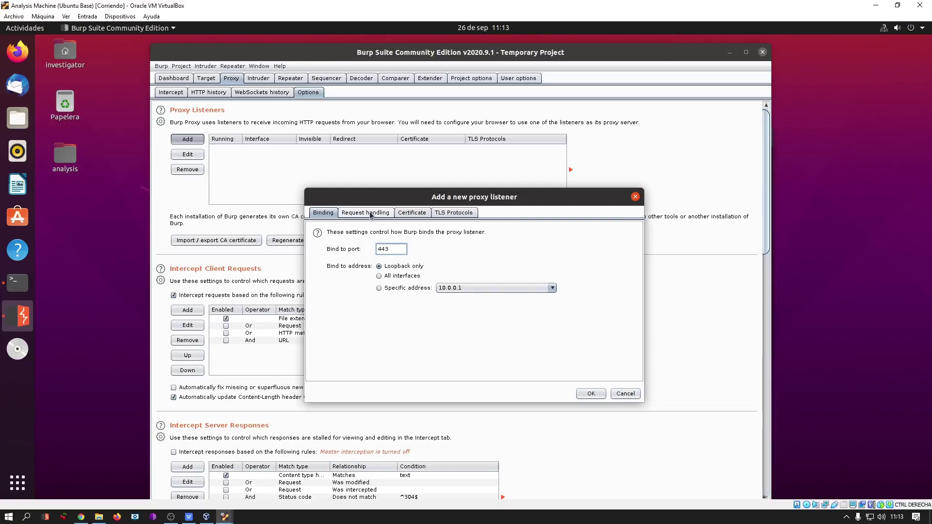
click(371, 214)
click(392, 251)
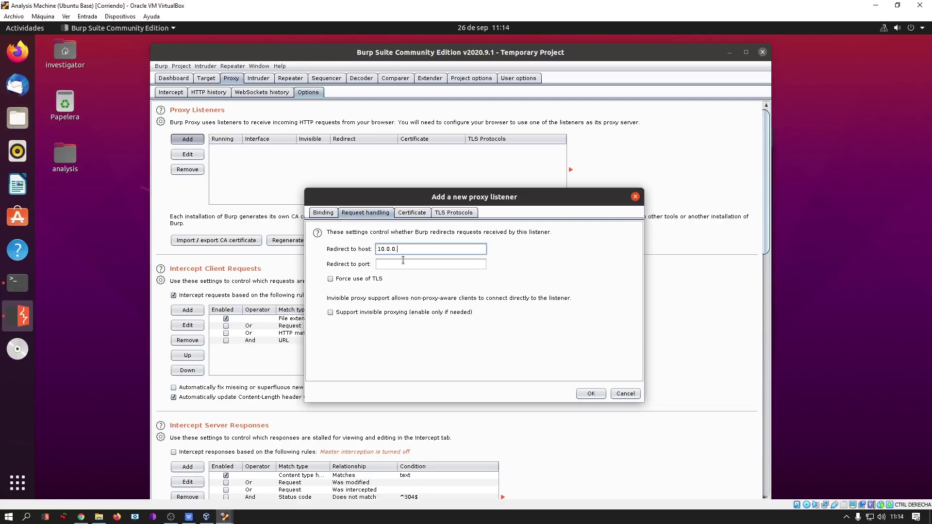
click(403, 260)
text(8443)
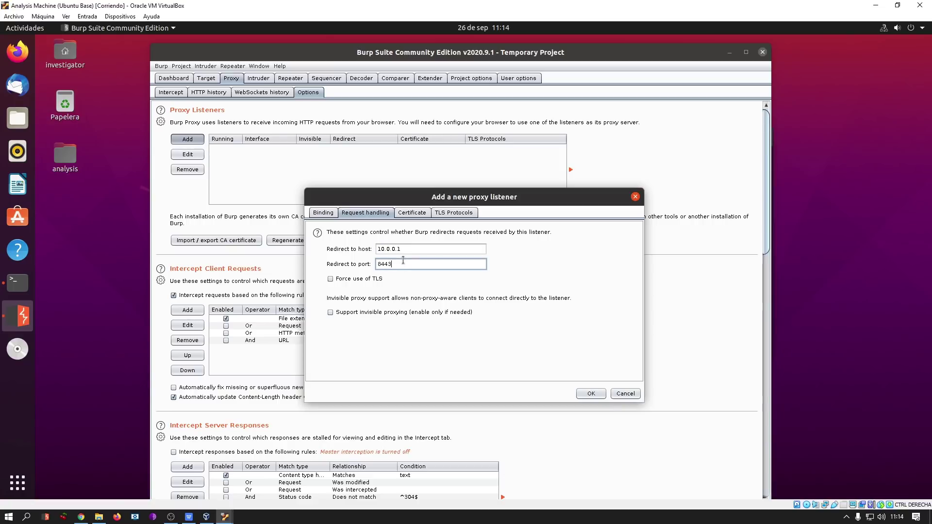
click(323, 212)
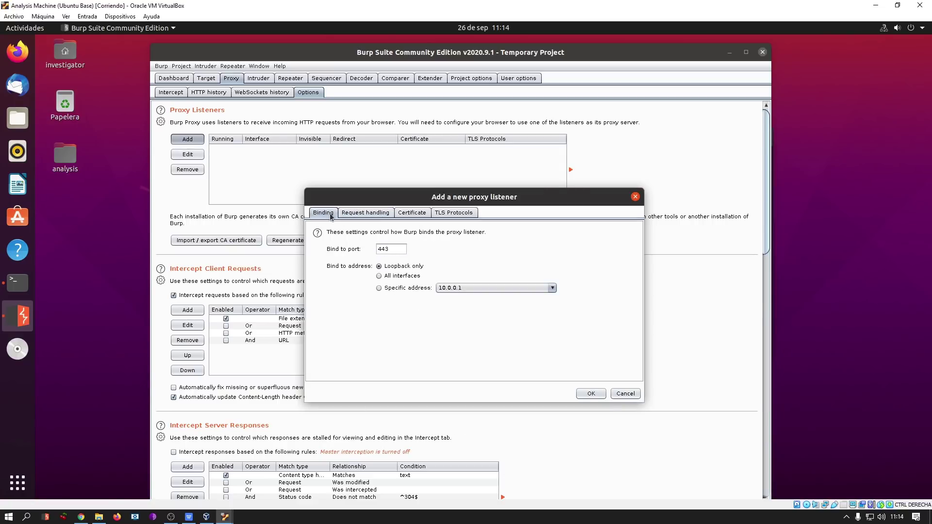
click(379, 276)
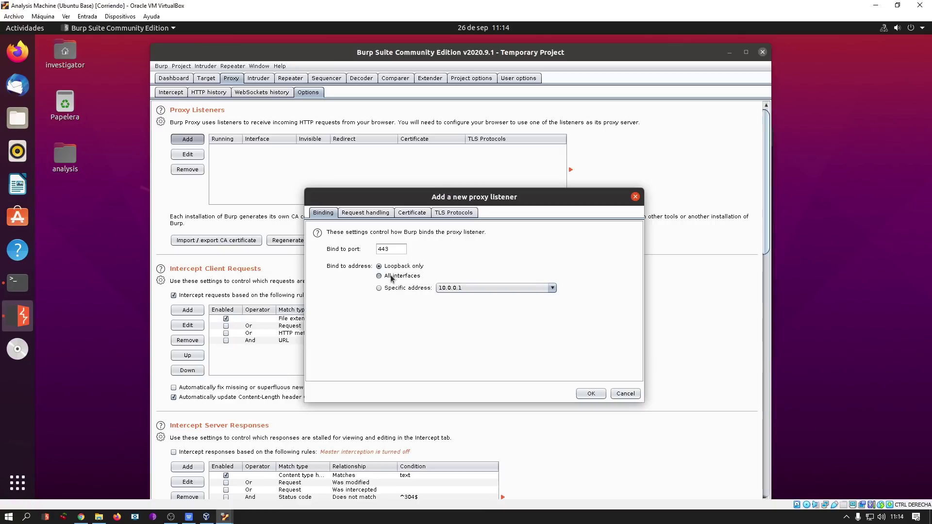
click(373, 214)
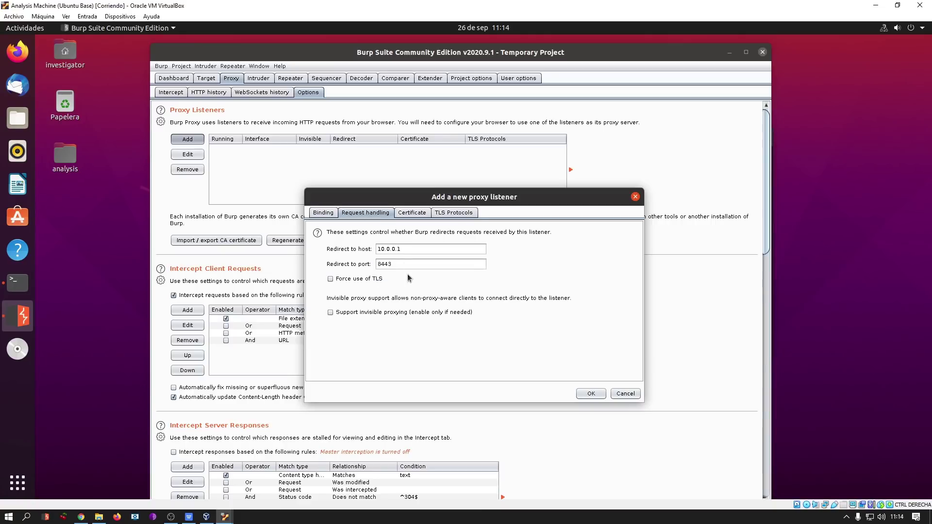
click(17, 282)
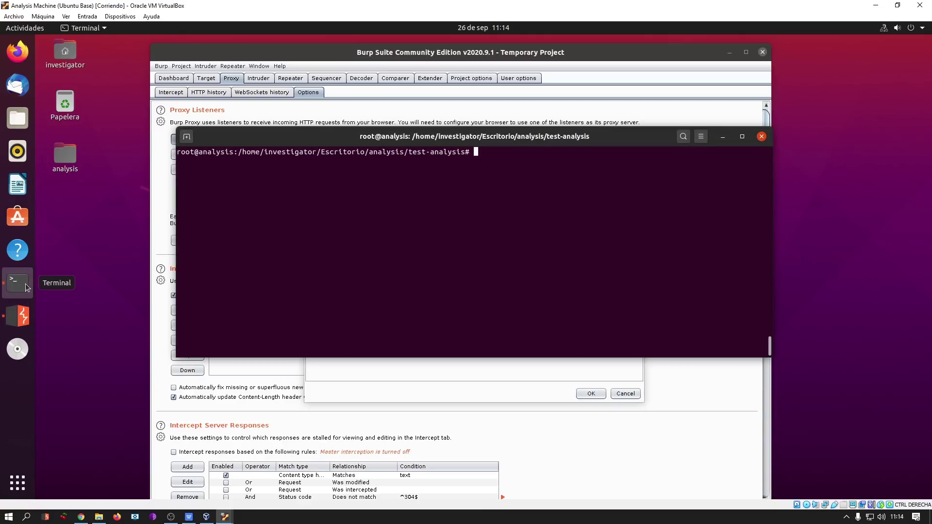
Rerun 'inetsim --data data --conf inetsim.conf' and confirm https_8443_tcp started.
key(Up)
key(Up)
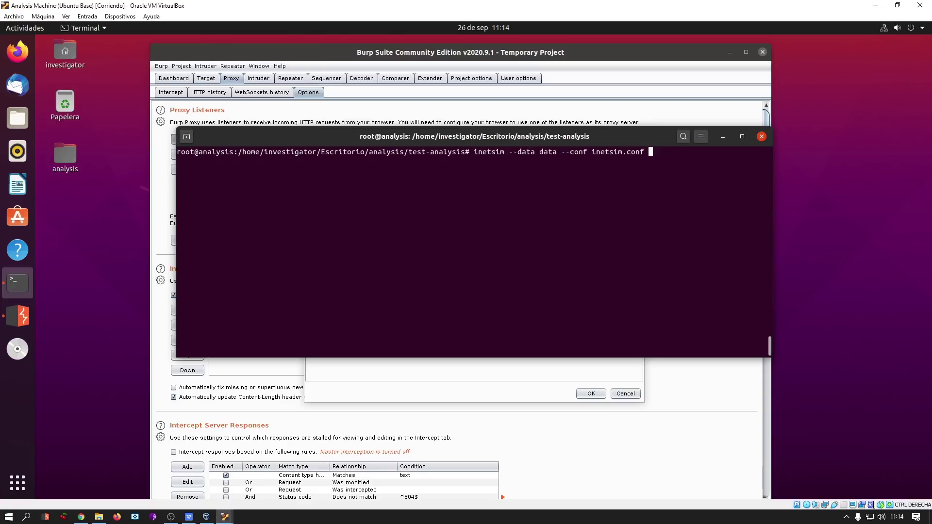
key(Return)
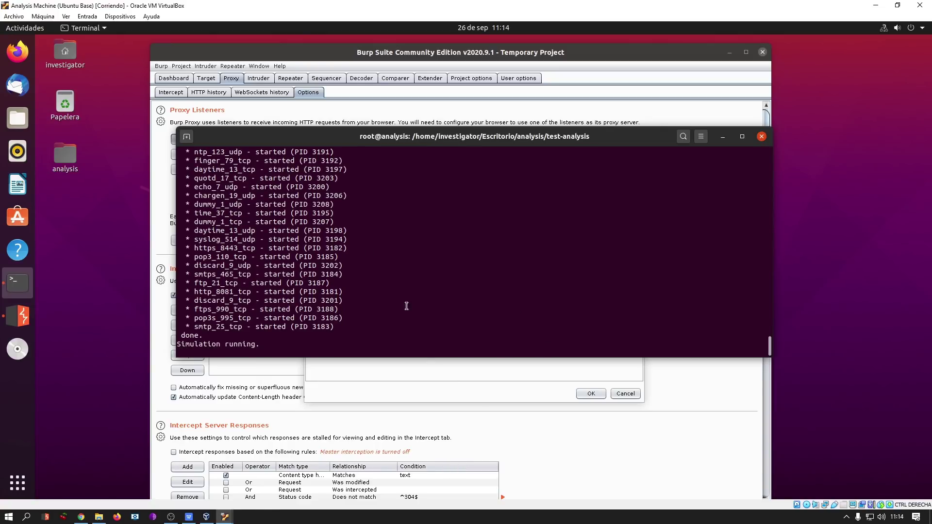
drag(194, 248, 290, 248)
Save the all-interfaces port 443 listener to 10.0.0.1:8443; Burp reports the port is busy.
click(722, 136)
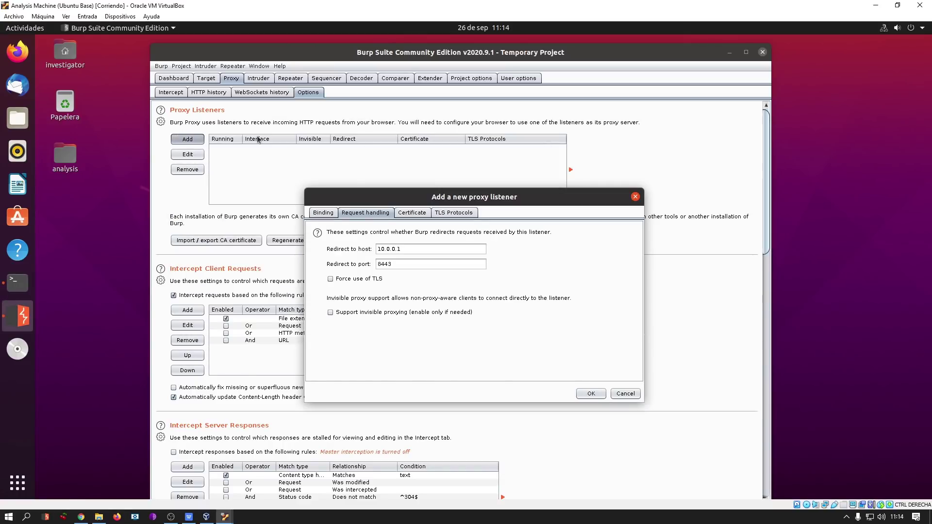
drag(406, 249, 370, 266)
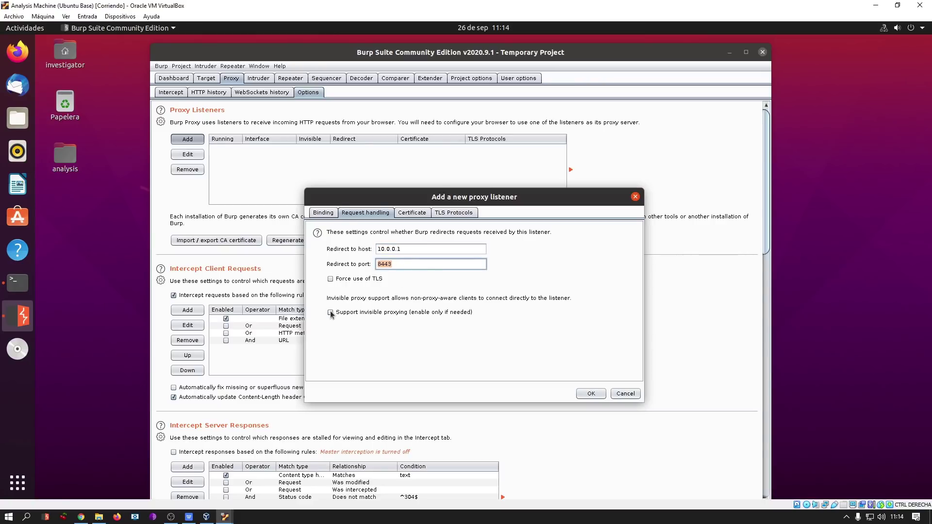
click(322, 213)
drag(496, 200, 415, 184)
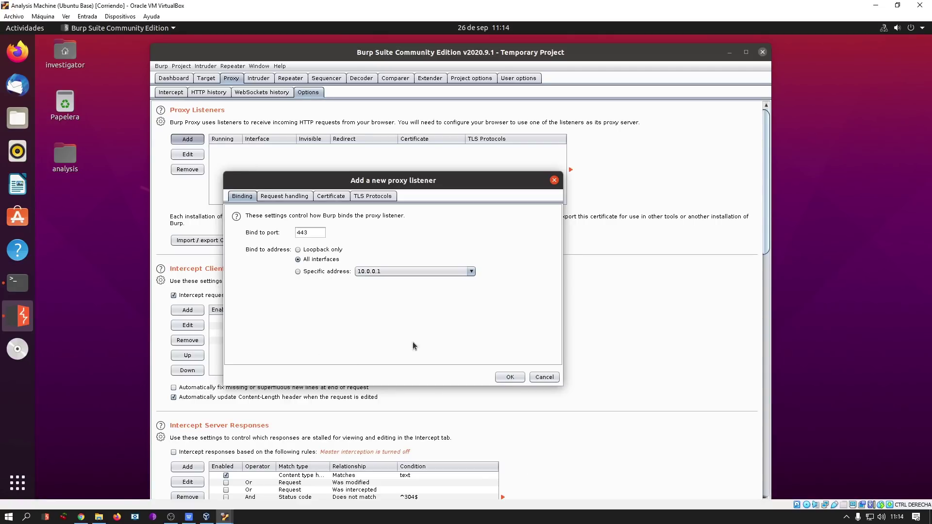
click(507, 381)
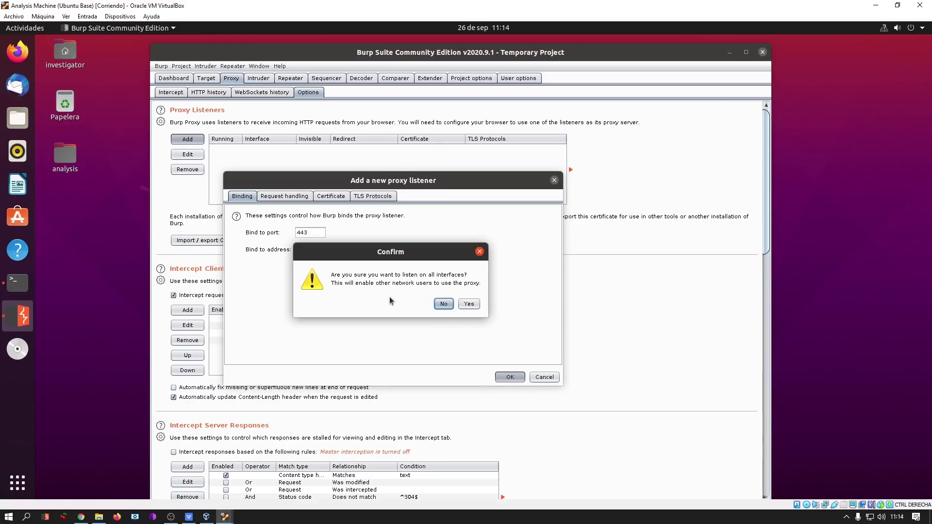
click(468, 304)
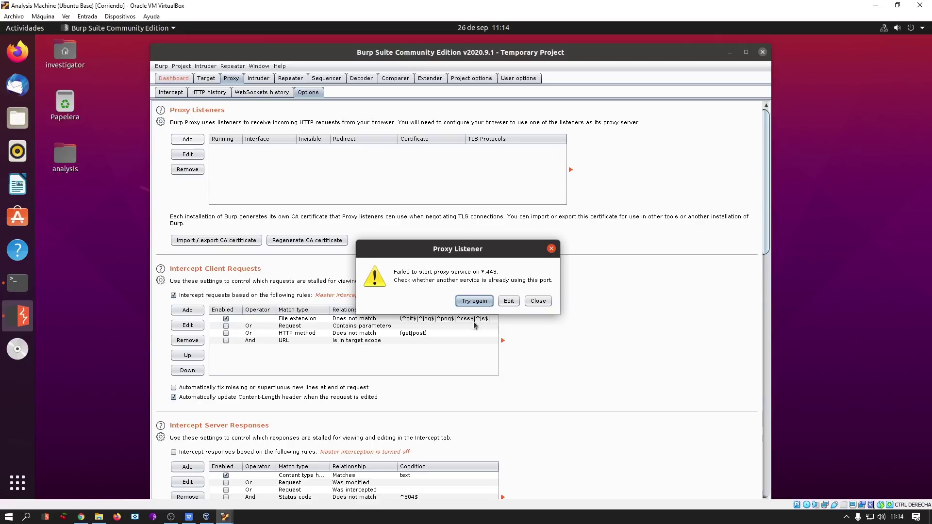
Open a root terminal with sudo su and list what is listening on port 443.
key(Return)
key(ctrl+alt+t)
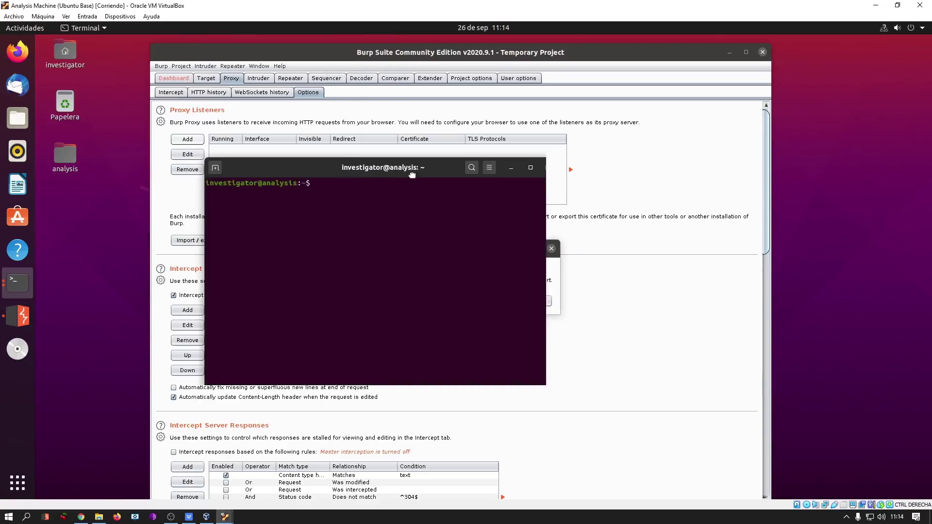
text(sudo su)
key(Return)
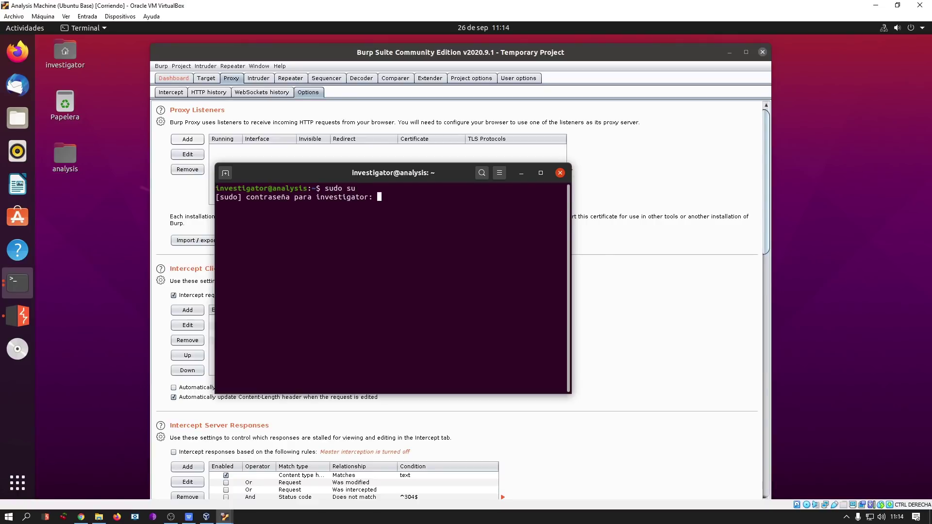
key(Return)
key(ctrl+l)
text(lsof -i:443)
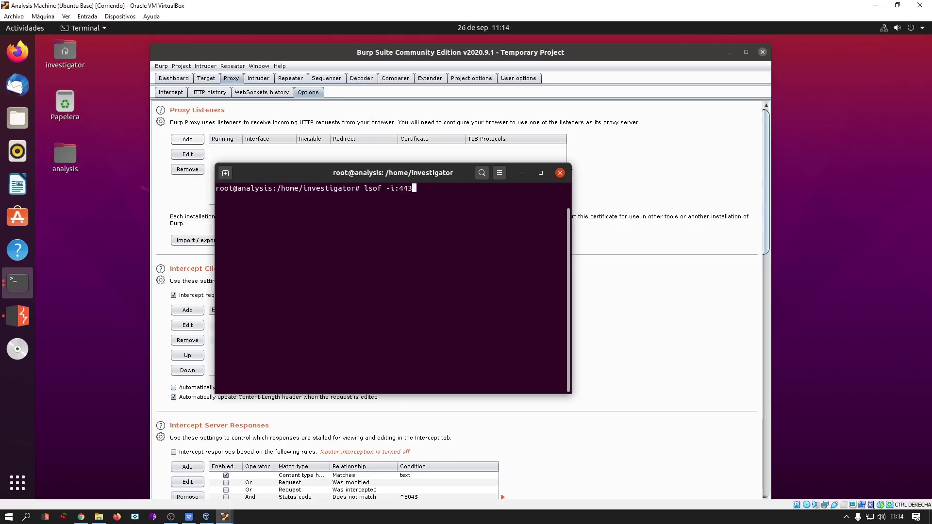
key(Return)
Kill INetSim process 789, which holds port 443, with kill -9.
drag(572, 229, 682, 241)
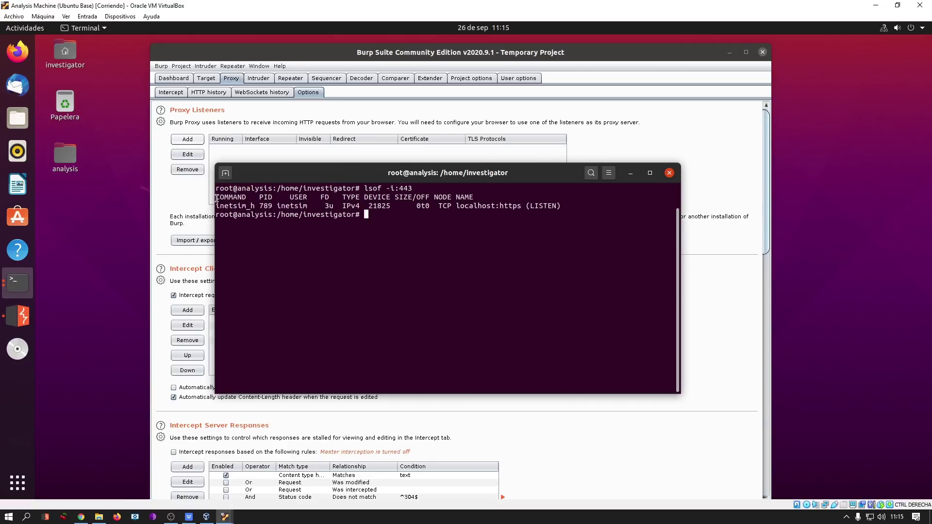
double_click(266, 206)
text(kill -9 789)
key(Return)
Find the INetSim process on port 80 with lsof and kill PID 788.
text(lsof -i:4)
key(BackSpace)
text(80)
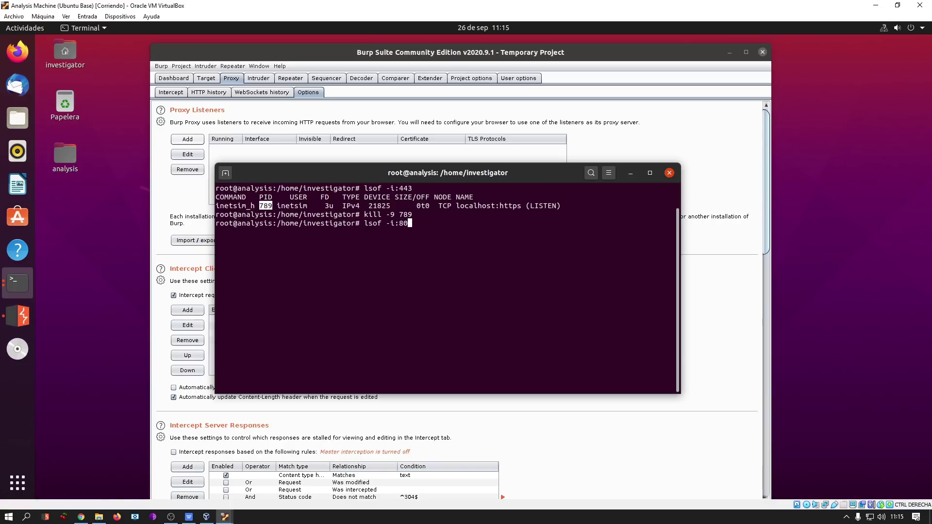
key(Return)
text(kill -9 789)
key(BackSpace)
key(BackSpace)
key(BackSpace)
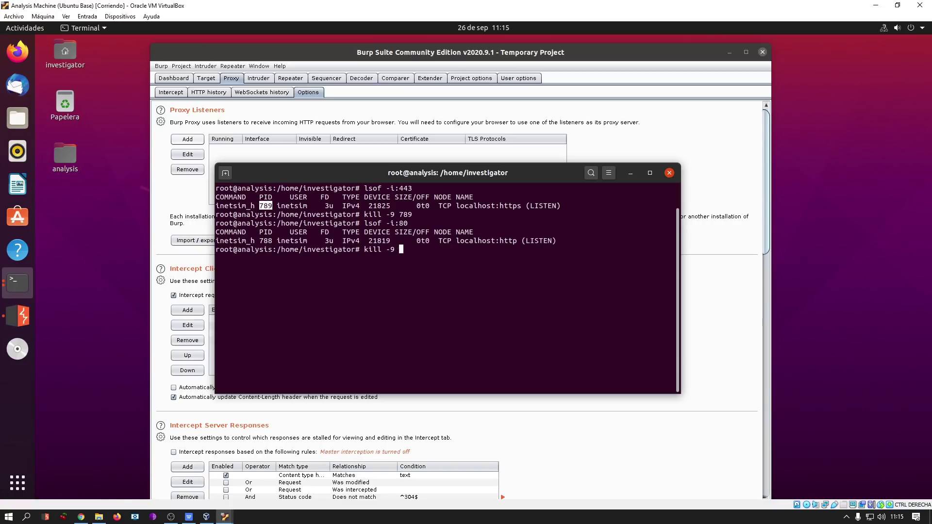
text(788)
key(Return)
Exit the root shell and terminal, then retry starting Burp's port 443 listener.
text(exit)
key(Return)
text(exit)
key(Return)
click(466, 301)
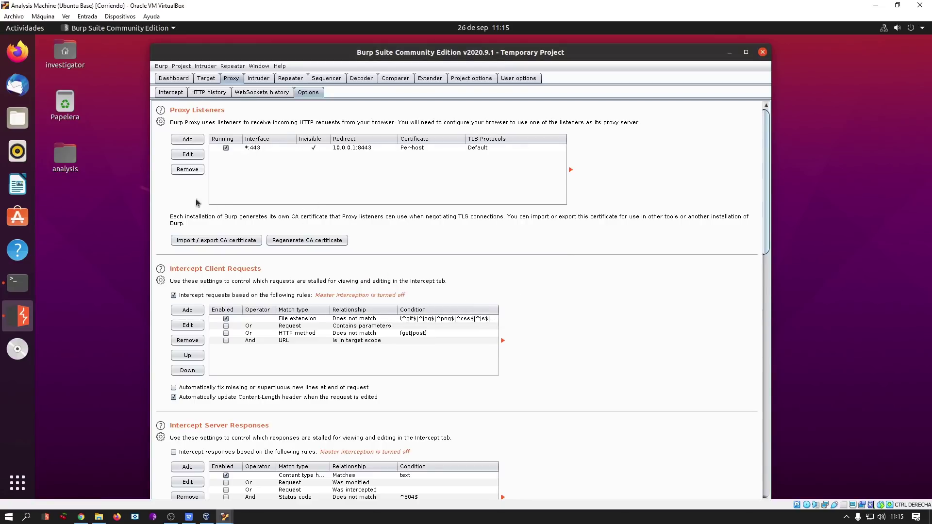
Add a new Burp proxy listener bound to port 80.
click(183, 142)
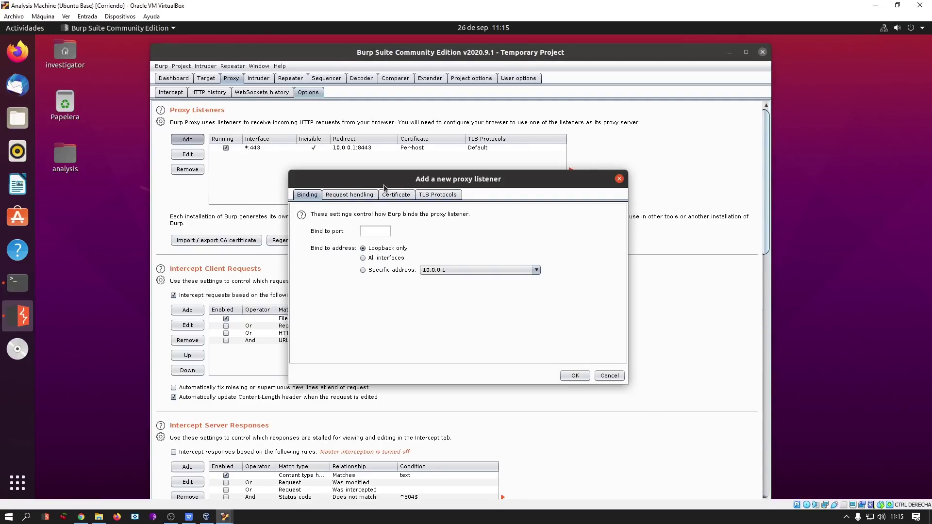
drag(384, 184, 404, 222)
click(403, 268)
text(80)
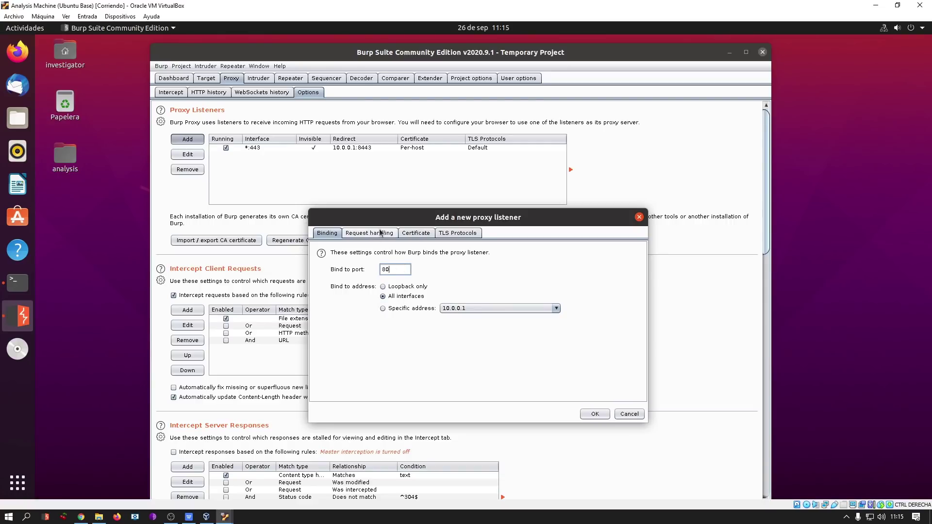
Redirect the port 80 listener to 10.0.0.1:8081 with invisible proxying, and save it on all interfaces.
click(369, 233)
text(10.0.0.1)
key(Tab)
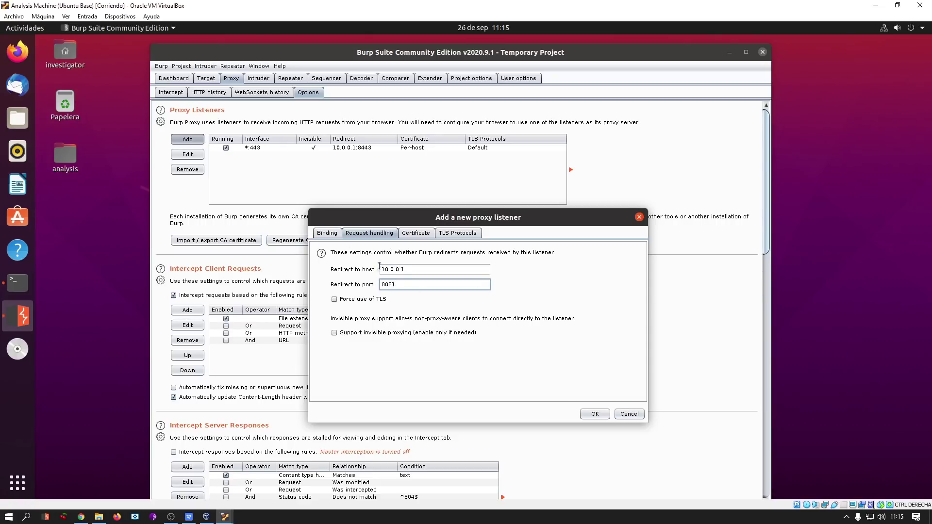
click(329, 235)
mouse_move(411, 220)
mouse_down()
mouse_move(379, 262)
mouse_move(396, 210)
mouse_up()
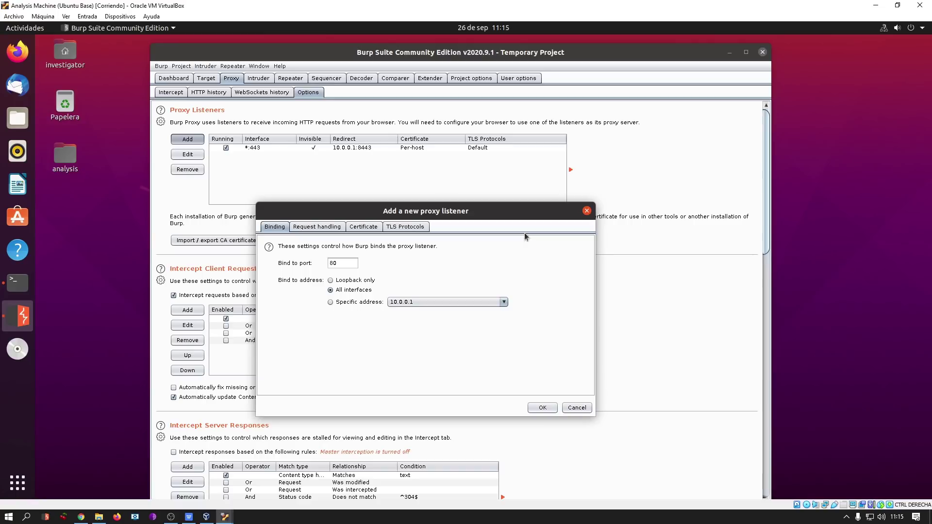
click(314, 226)
click(313, 327)
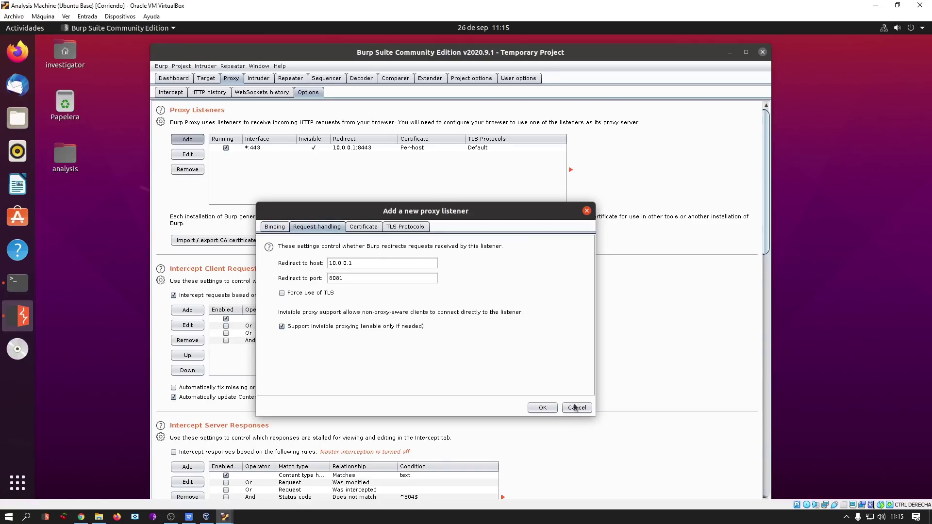
click(542, 407)
click(501, 334)
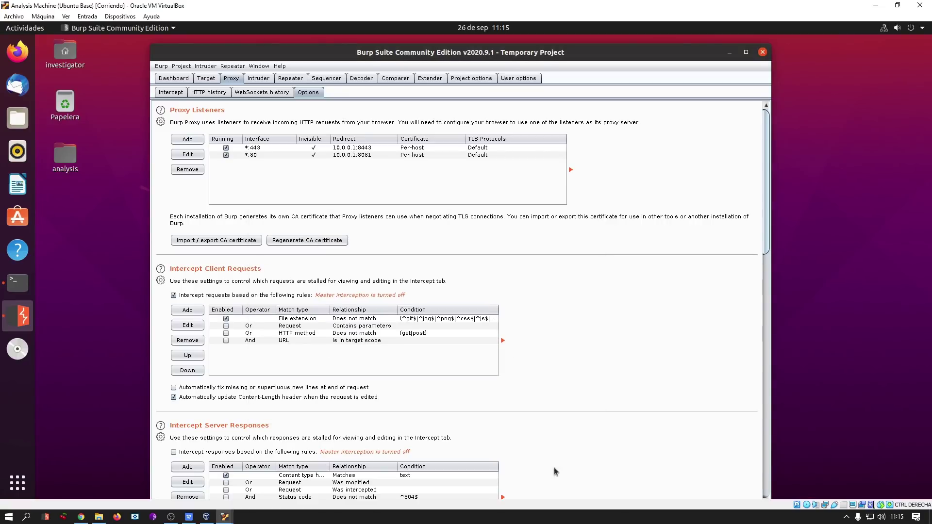
mouse_move(225, 517)
click(271, 489)
click(340, 113)
key(Return)
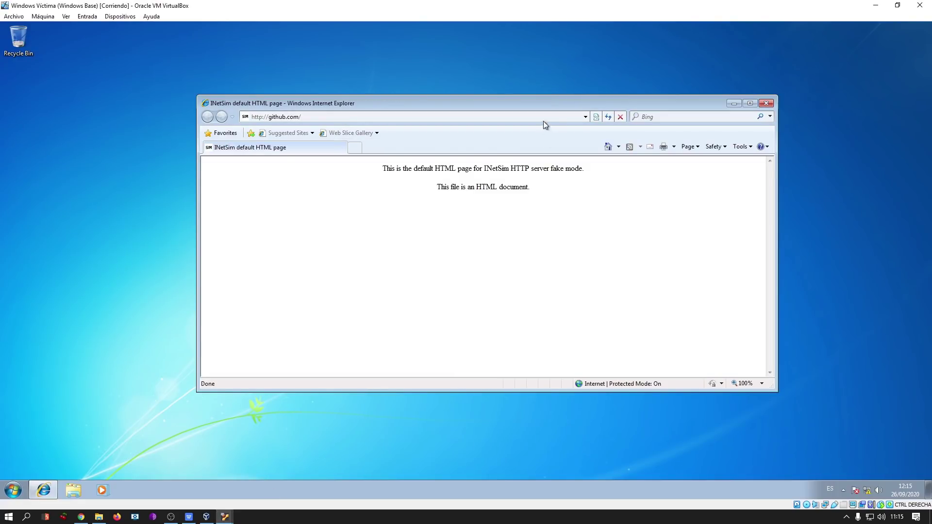
drag(550, 104, 533, 115)
triple_click(486, 194)
click(511, 226)
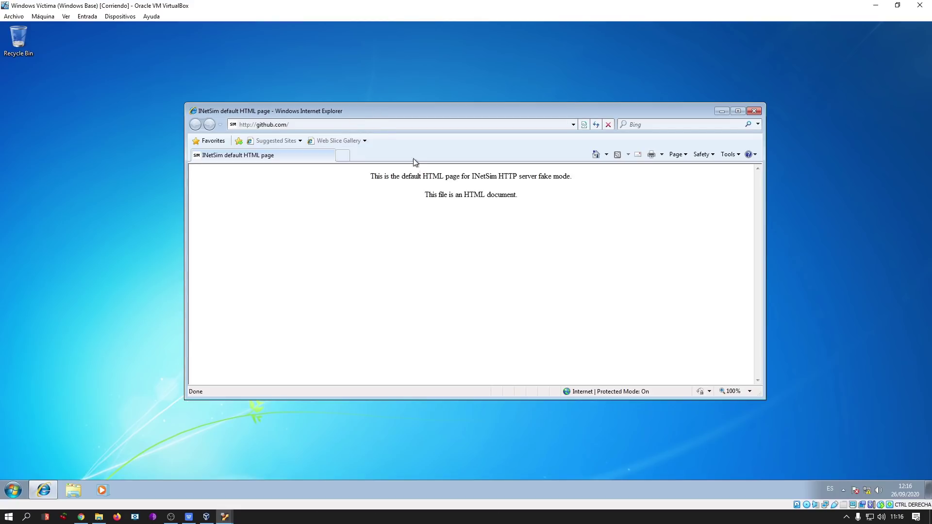
Load s4vitar.github.io in Internet Explorer and inspect the returned page text.
click(233, 126)
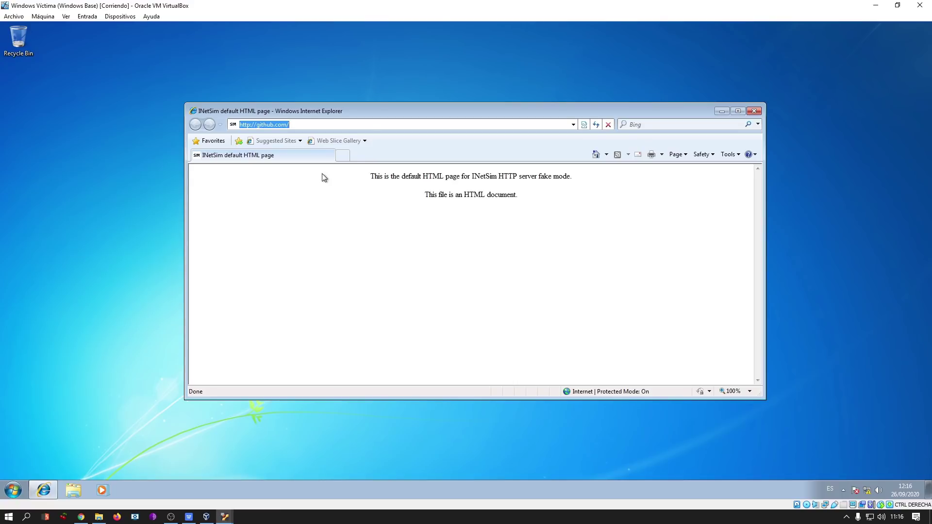
click(329, 202)
click(326, 125)
text(s4vitar.github.io)
key(Return)
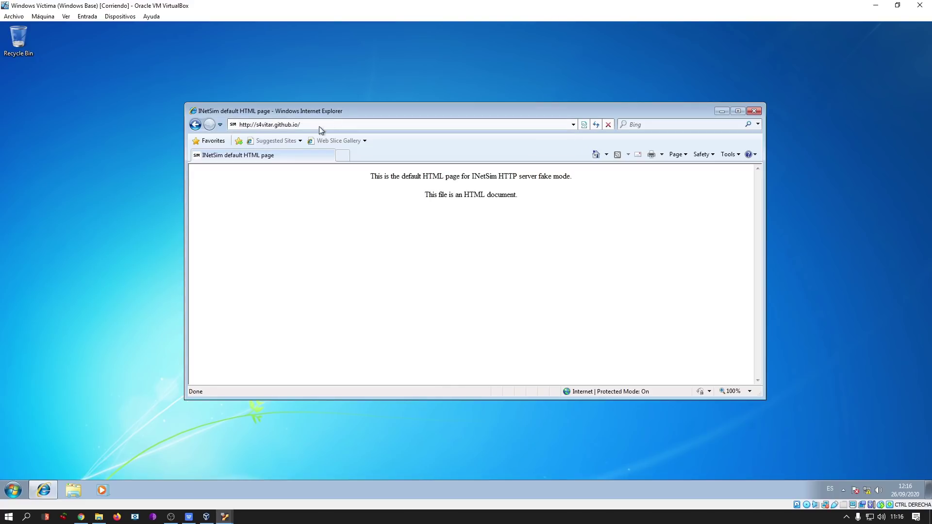
drag(365, 178, 581, 249)
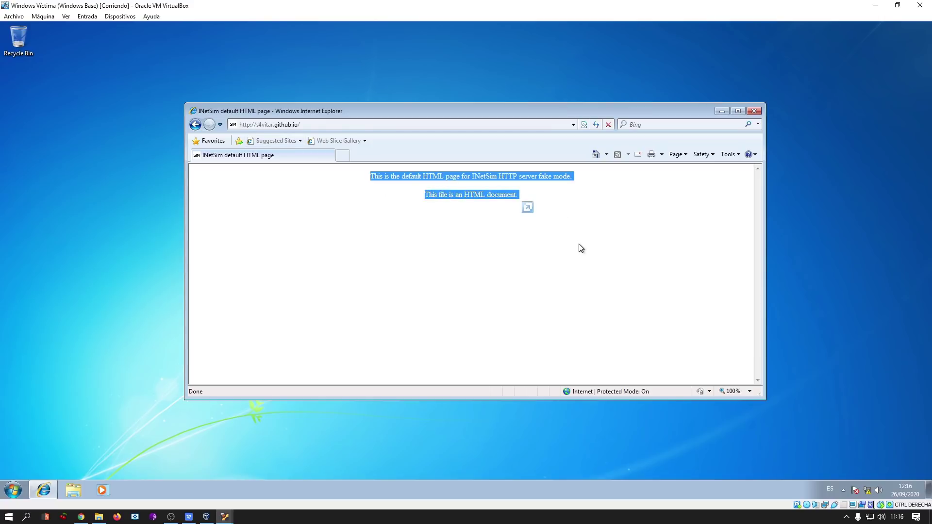
click(464, 266)
click(404, 124)
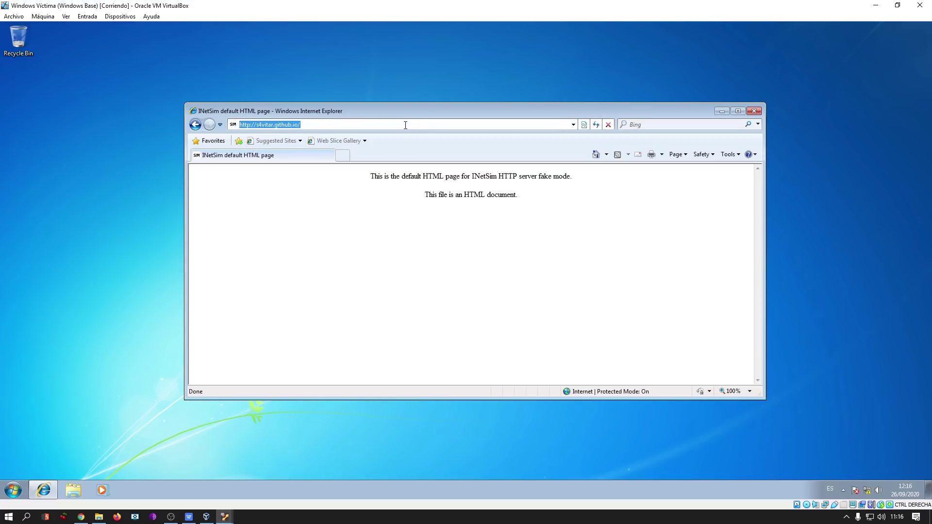
key(Home)
key(Right)
text(s)
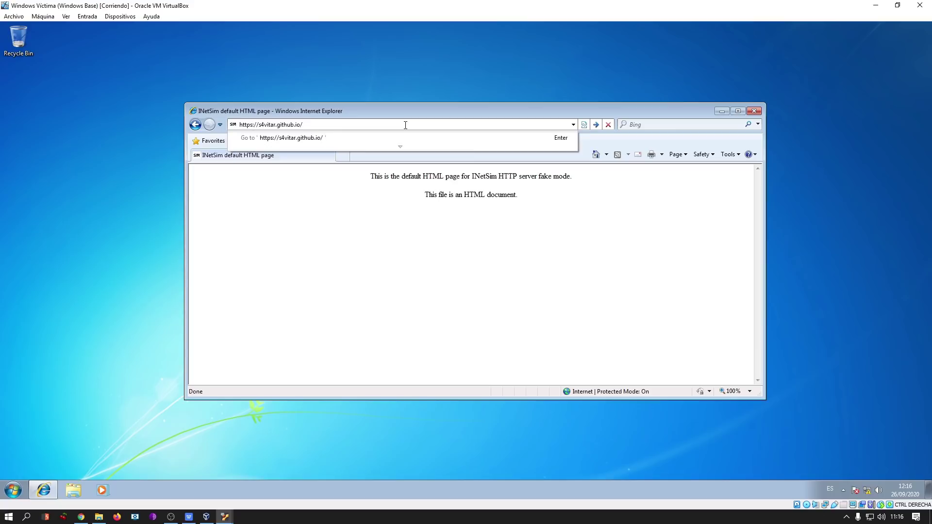
key(Return)
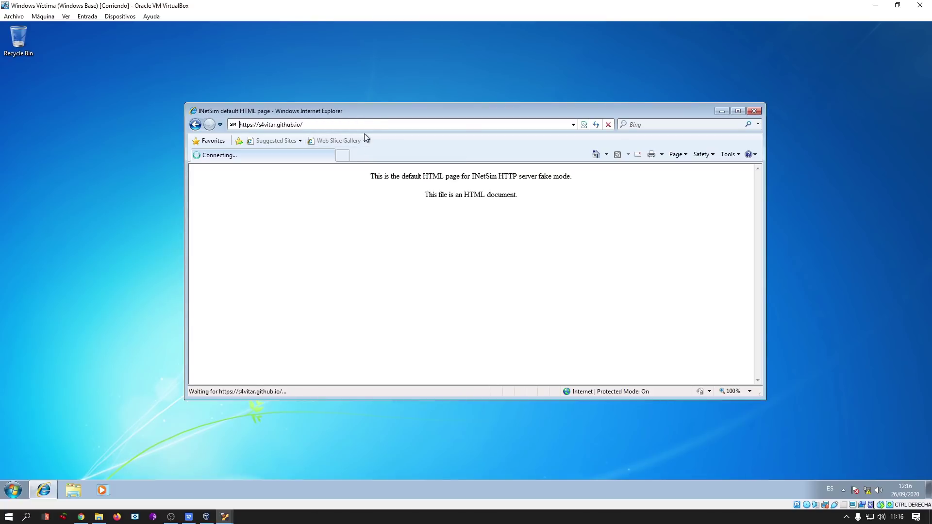
click(359, 226)
key(ctrl+a)
click(524, 204)
Add a Burp listener on all interfaces port 8082 without redirect, then bring the victim VM forward.
mouse_move(223, 518)
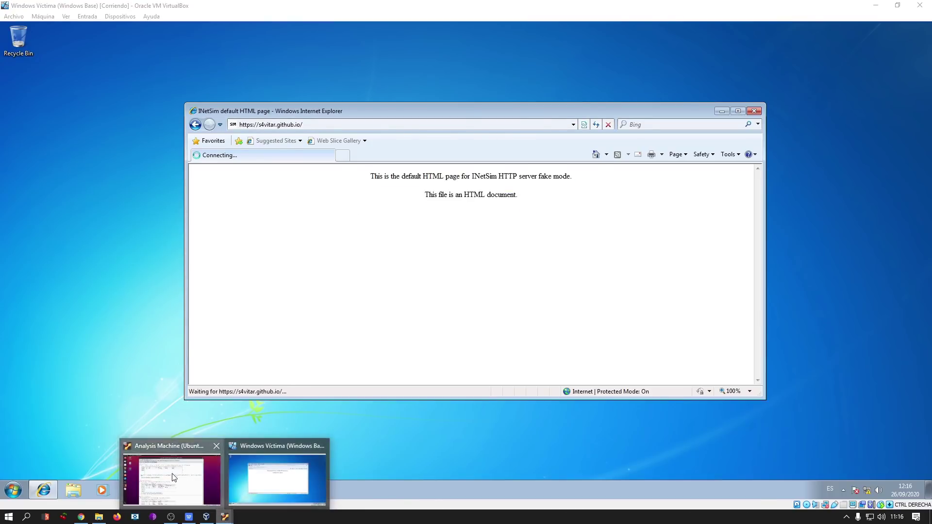
click(200, 471)
click(188, 139)
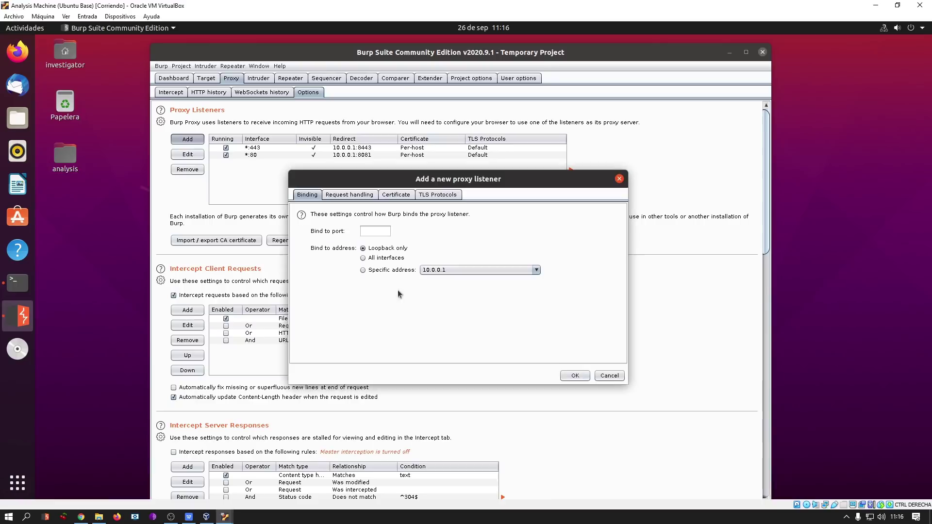
text(8082)
click(387, 259)
click(343, 195)
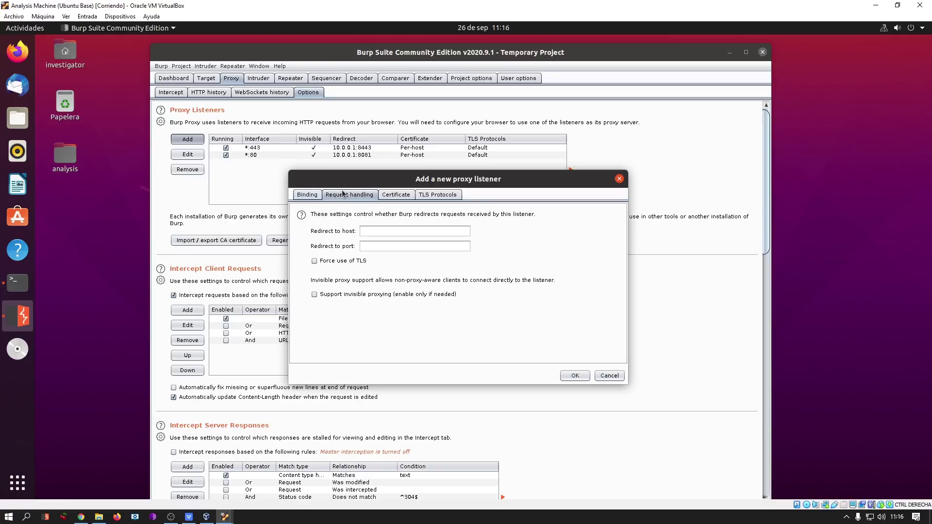
click(307, 194)
click(569, 375)
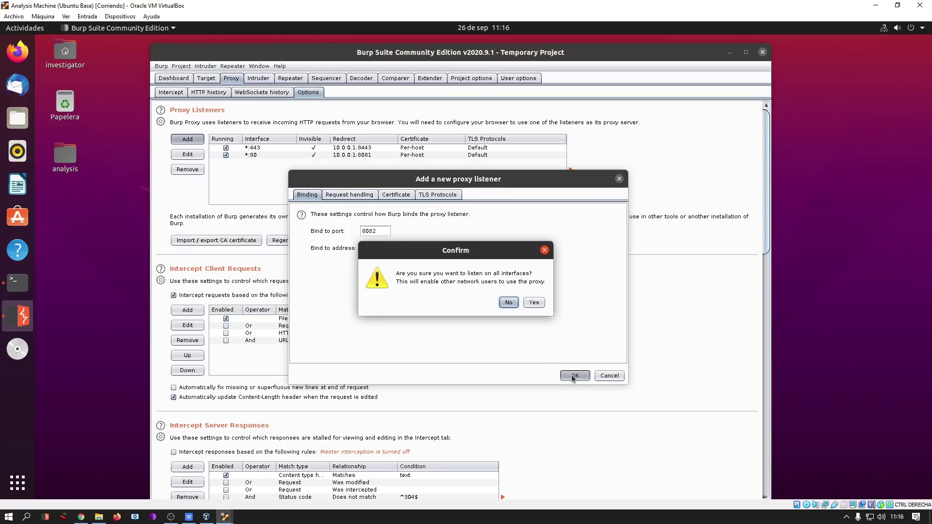
click(532, 304)
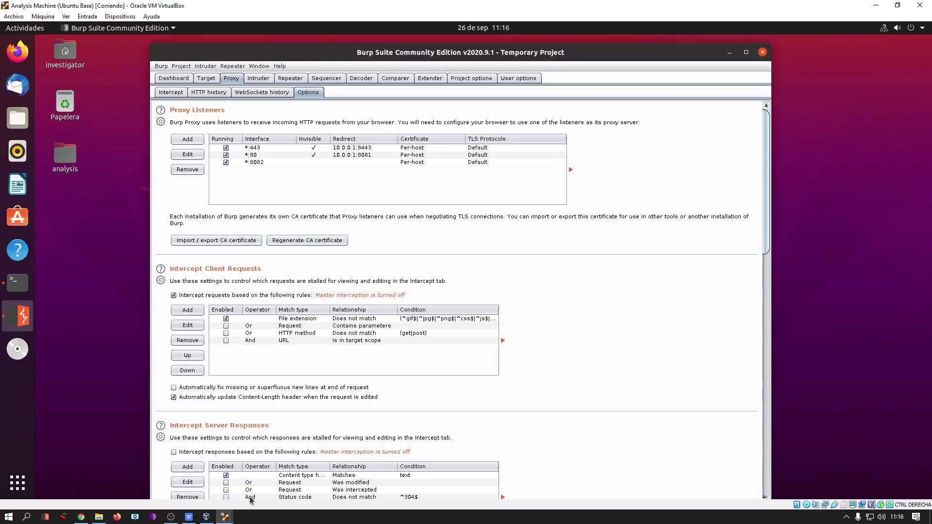
mouse_move(225, 517)
click(272, 474)
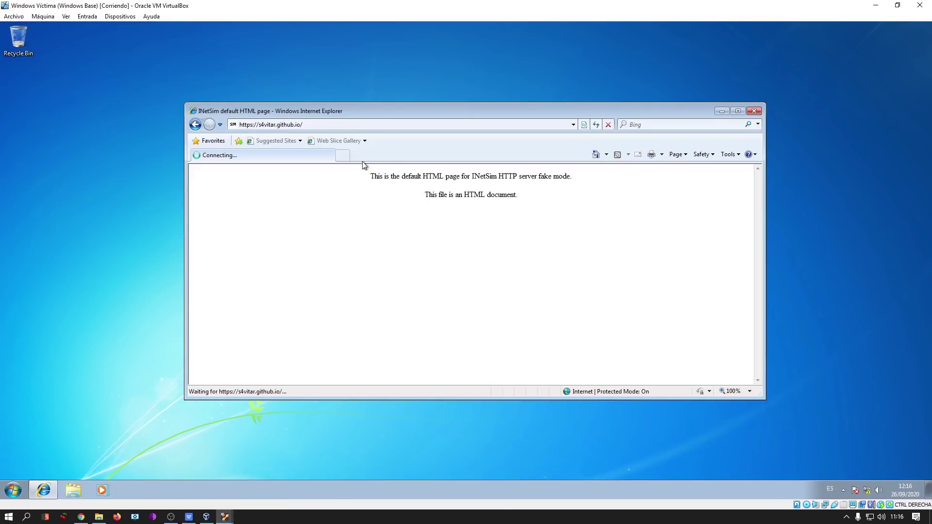
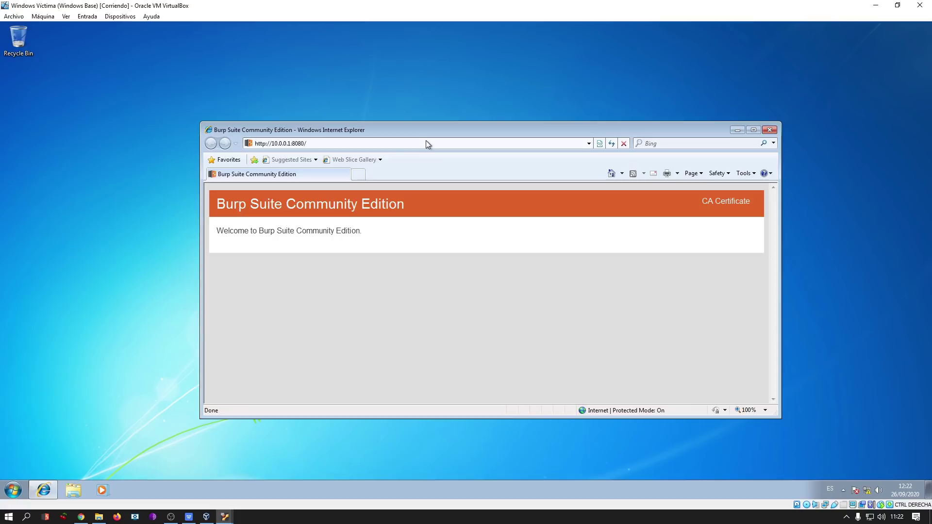
On the Ubuntu machine, confirm Burp's port 8080 proxy listener binds to all interfaces.
drag(436, 132, 423, 112)
mouse_move(223, 517)
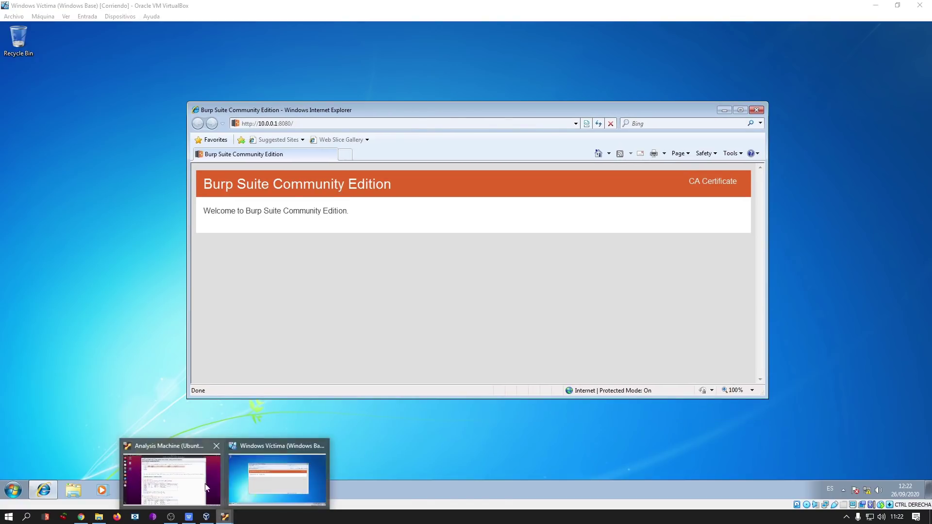
click(173, 478)
drag(377, 45, 383, 87)
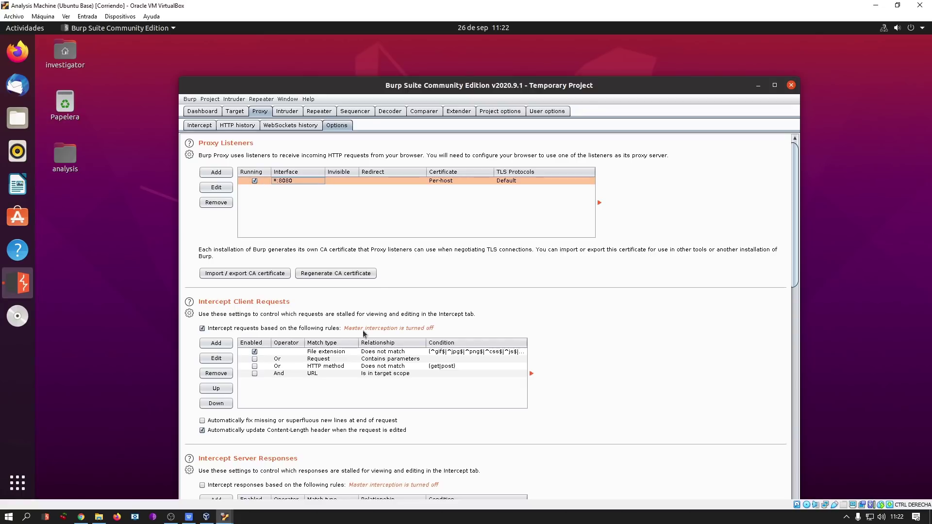
drag(383, 89, 387, 166)
drag(372, 81, 379, 52)
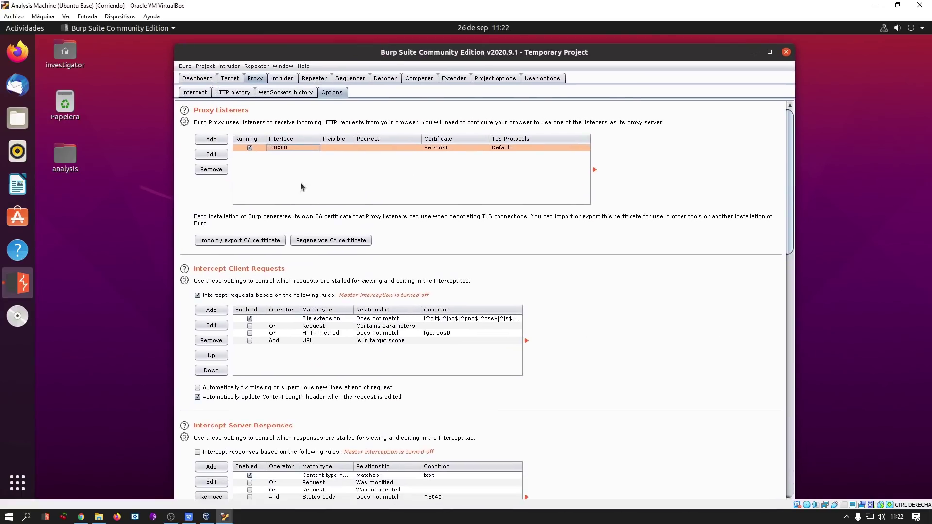
click(211, 154)
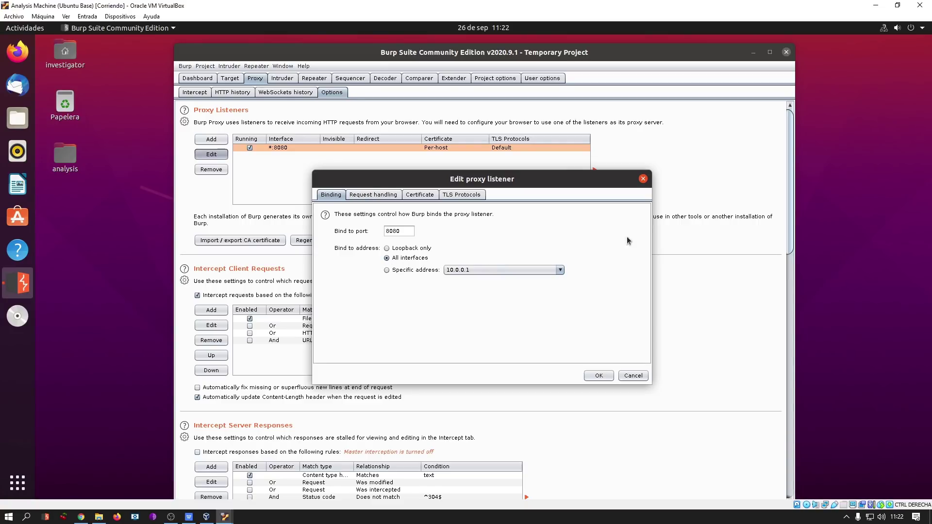
click(643, 179)
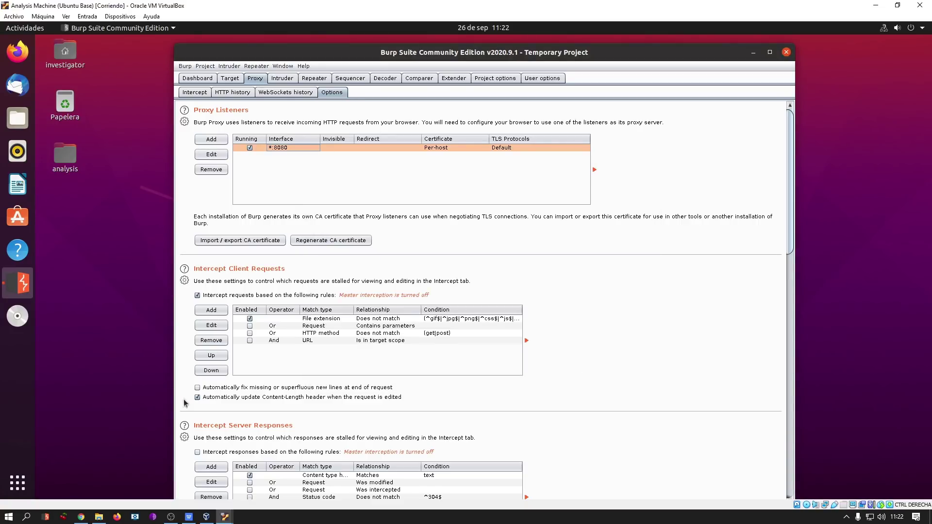
On the Windows machine, browse to 10.0.0.1:8080 in a new Internet Explorer tab.
mouse_move(225, 518)
click(258, 484)
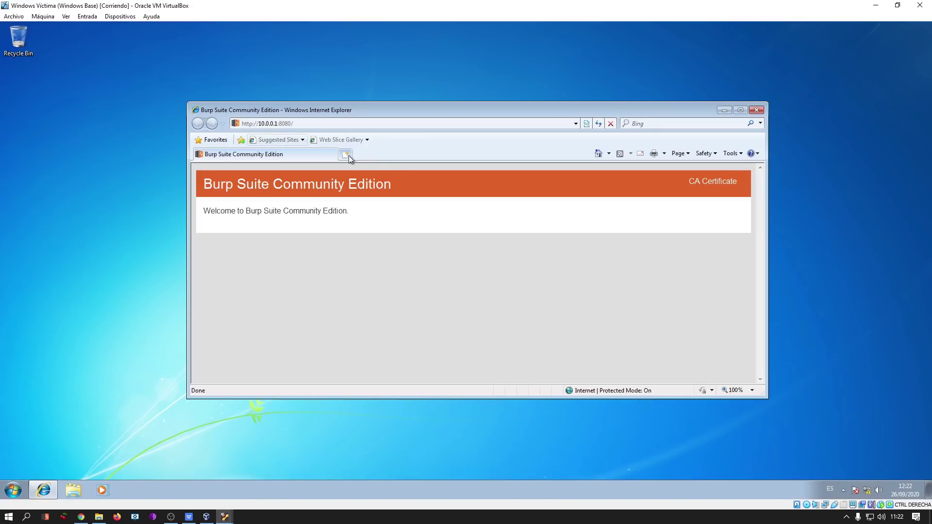
click(348, 154)
text(10.)
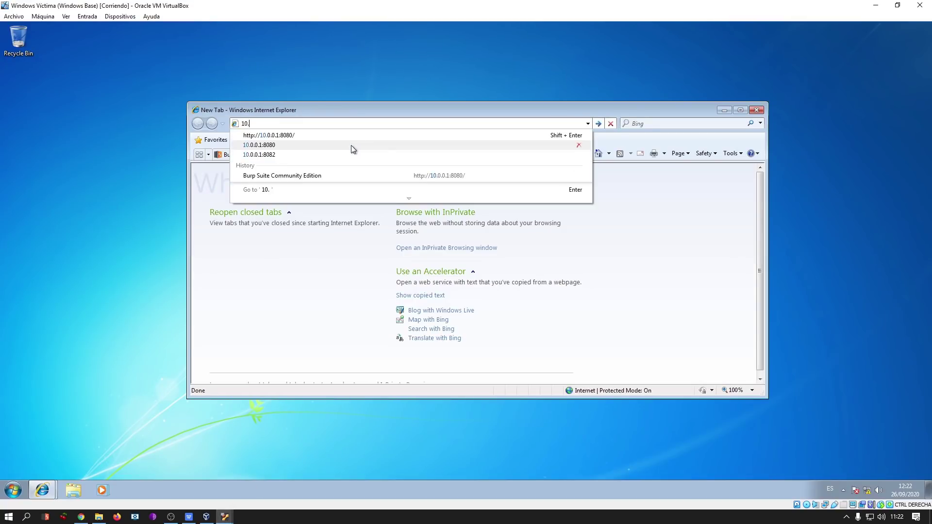
text(0.0.1:8080)
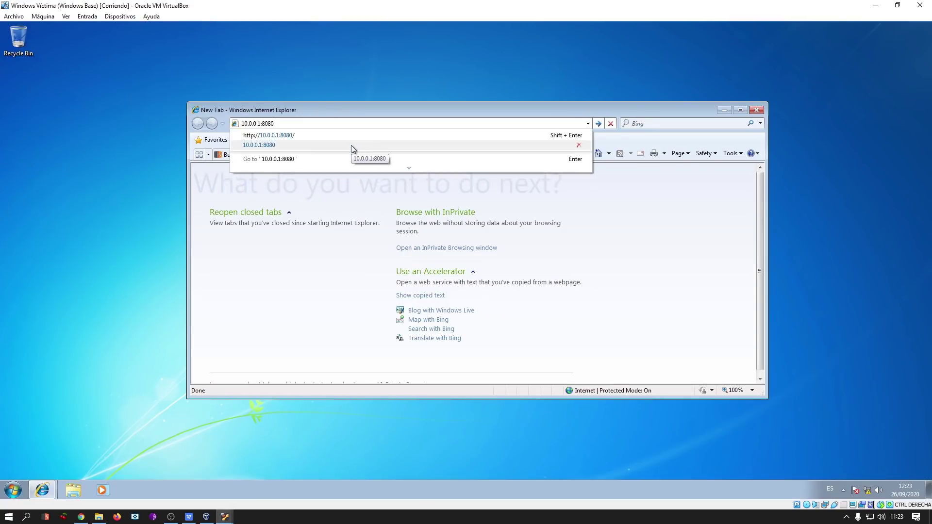
key(Return)
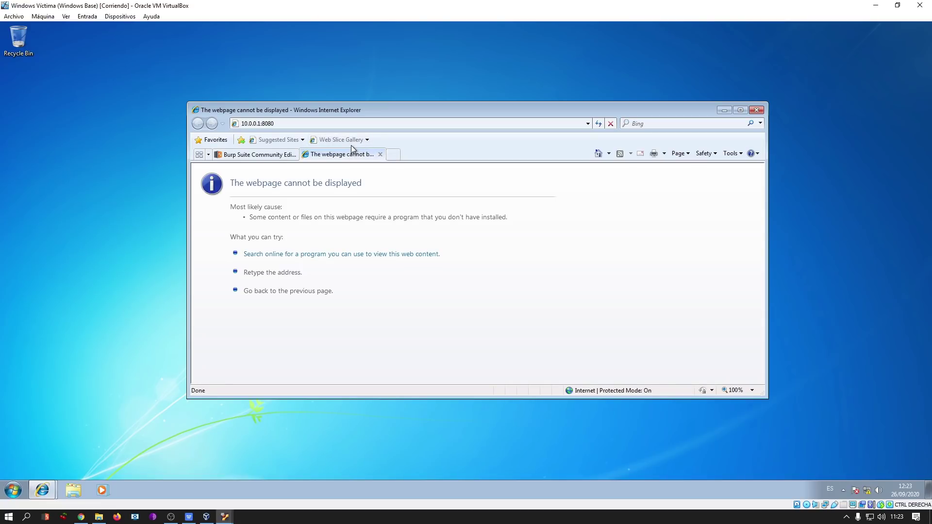
click(303, 123)
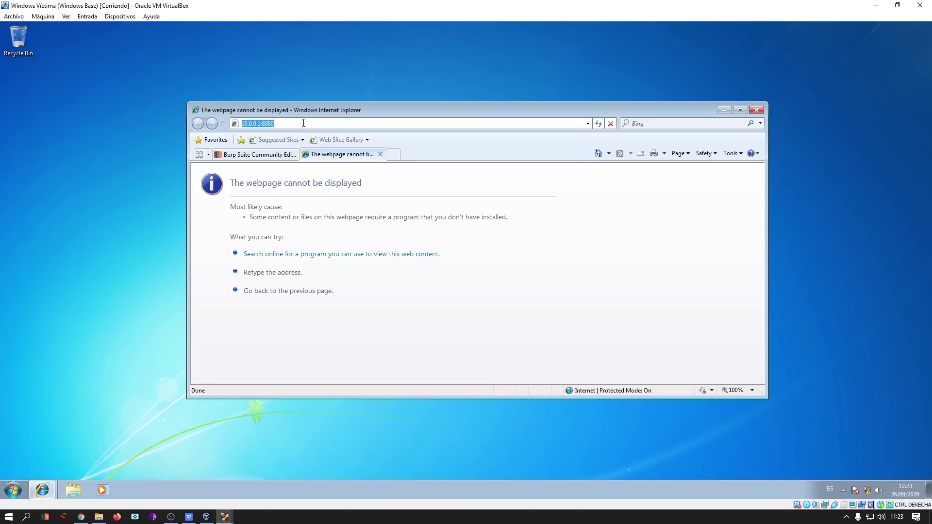
key(Home)
text(http://)
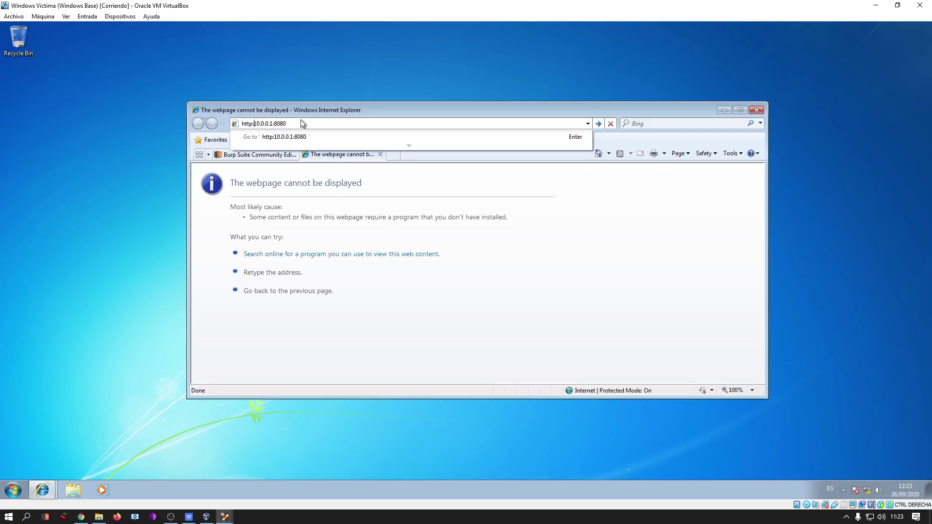
key(Return)
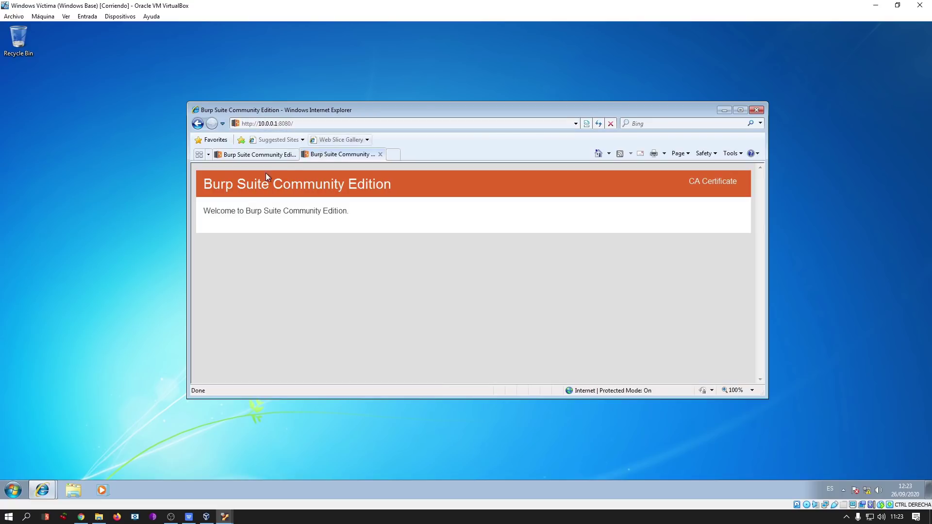
click(294, 154)
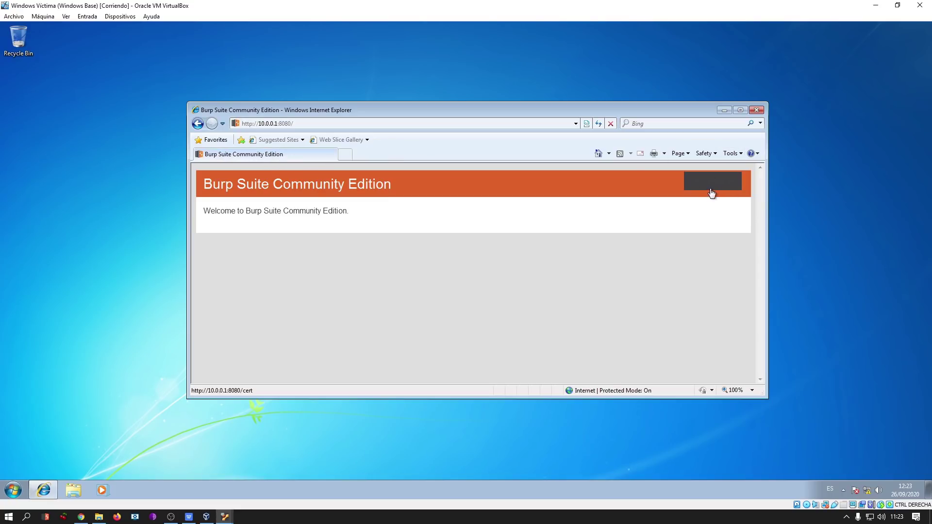
Save Burp's CA certificate, cacert.der, to the Windows Desktop.
click(715, 189)
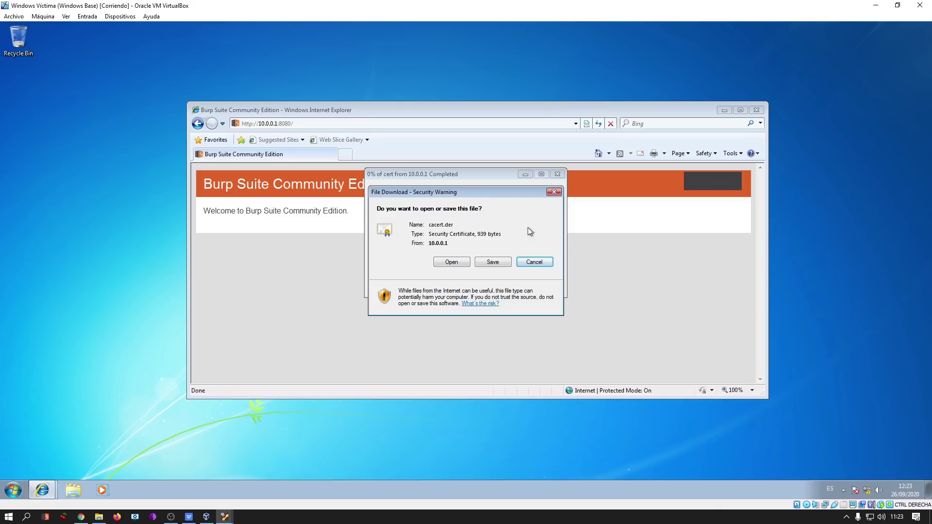
click(493, 263)
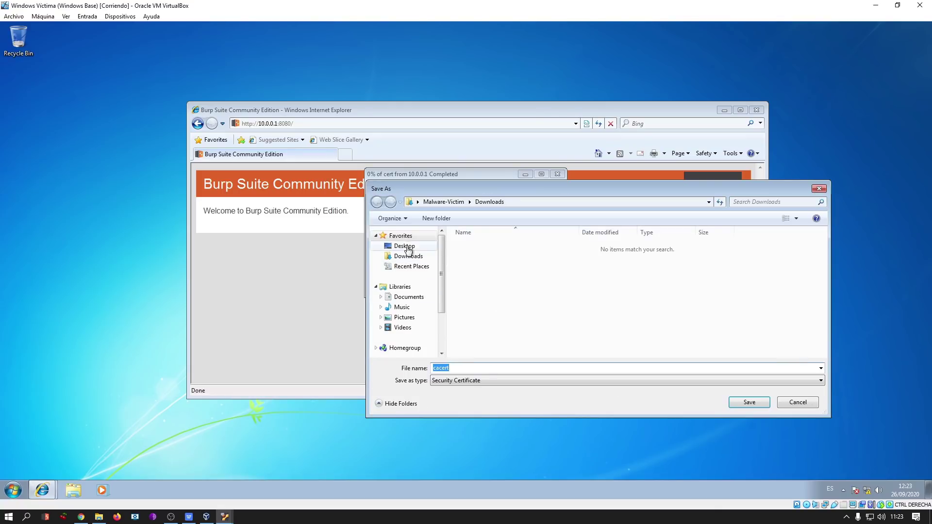
click(405, 247)
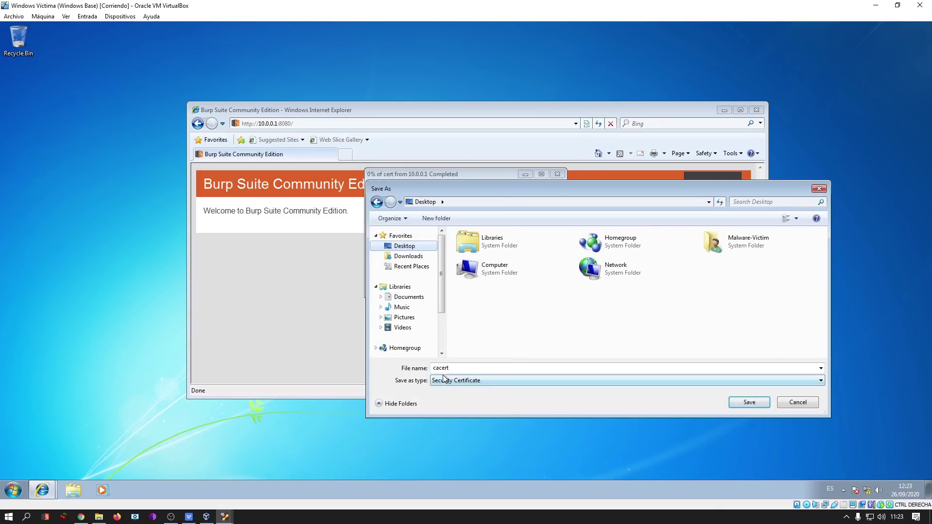
click(749, 402)
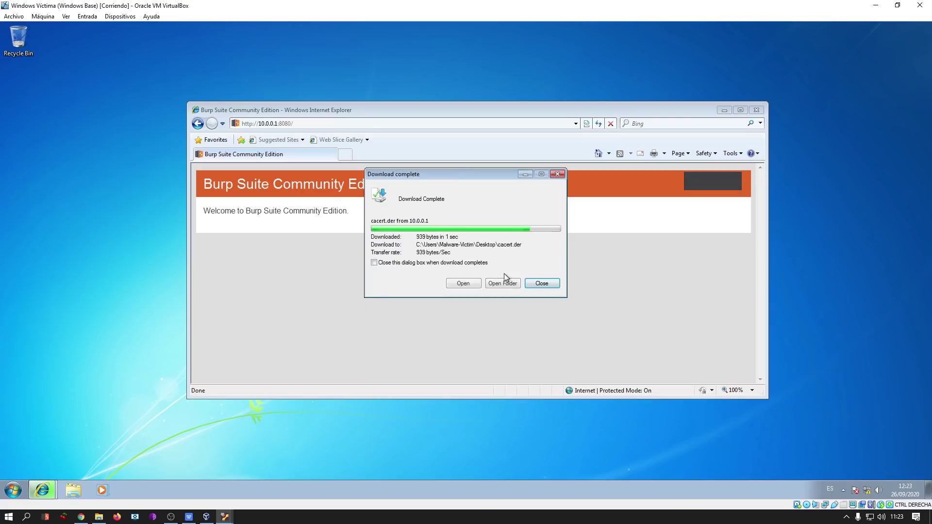
click(542, 283)
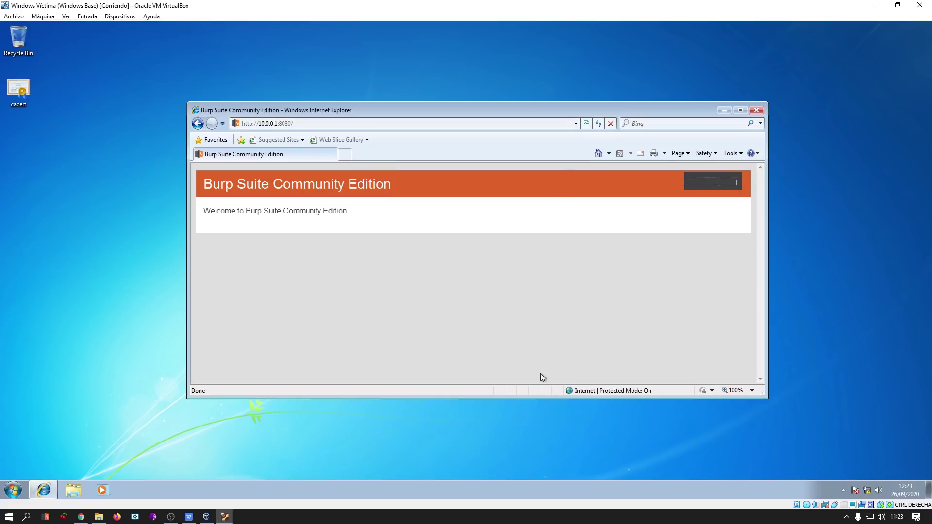
click(730, 153)
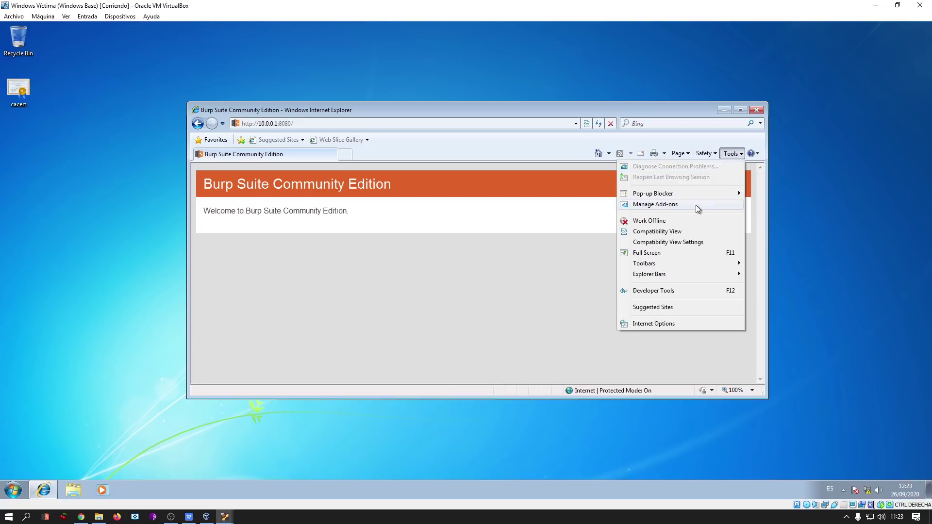
Start a certificate import into the Trusted Root Certification Authorities store.
click(652, 323)
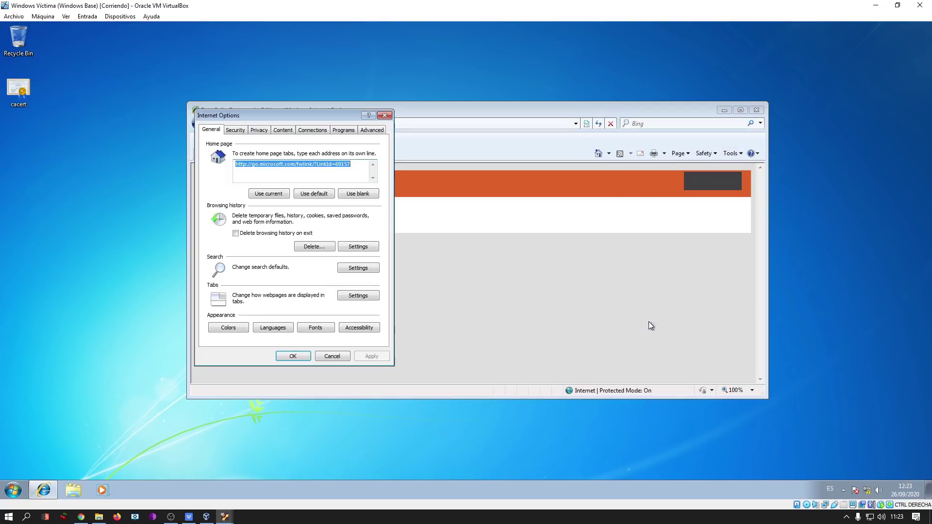
click(282, 131)
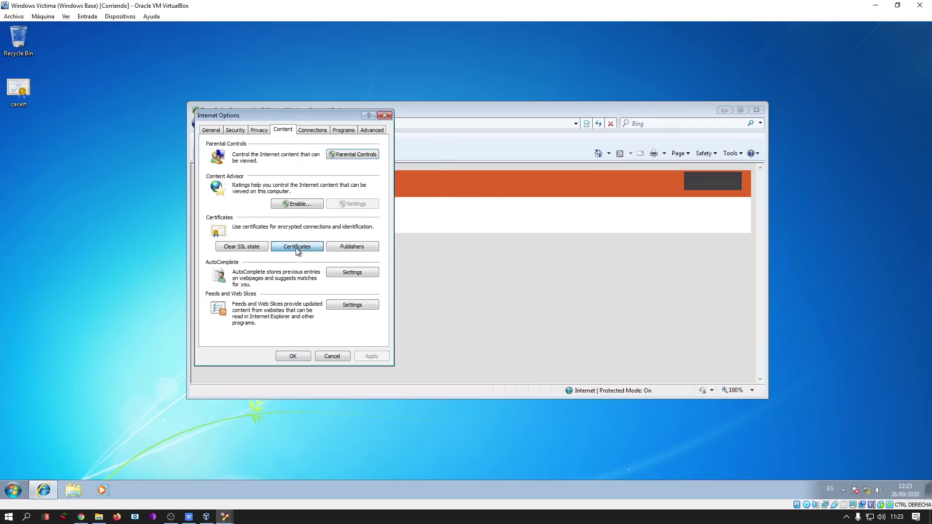
click(296, 248)
click(391, 158)
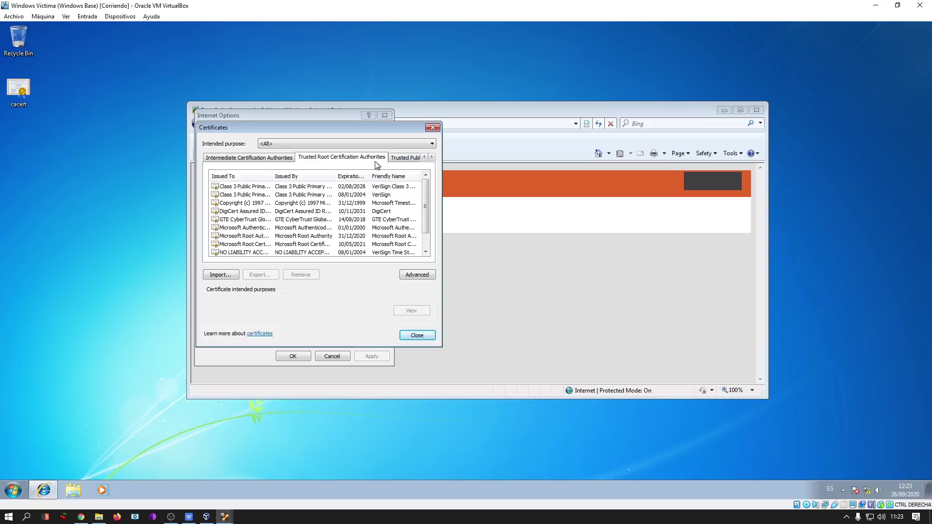
click(218, 275)
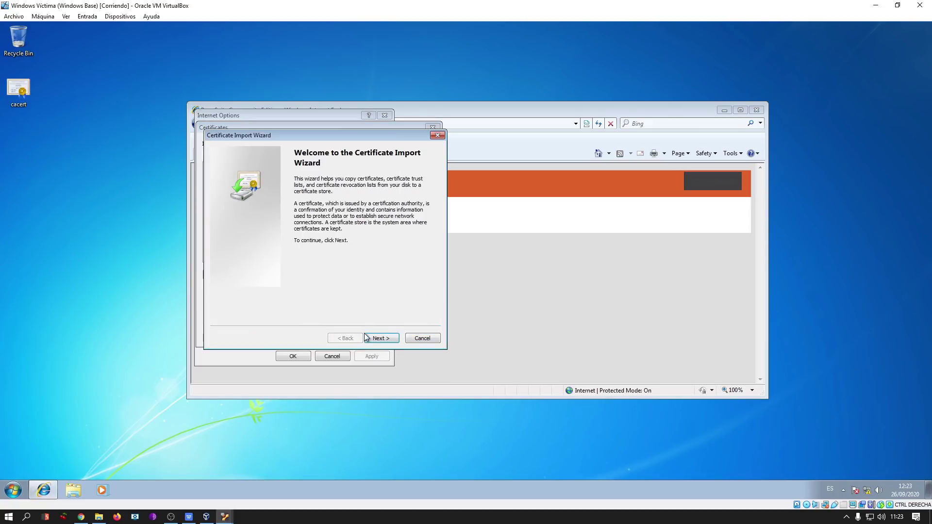
Select Desktop\cacert.der as the import file, using the All Files filter, and continue.
click(382, 338)
click(407, 195)
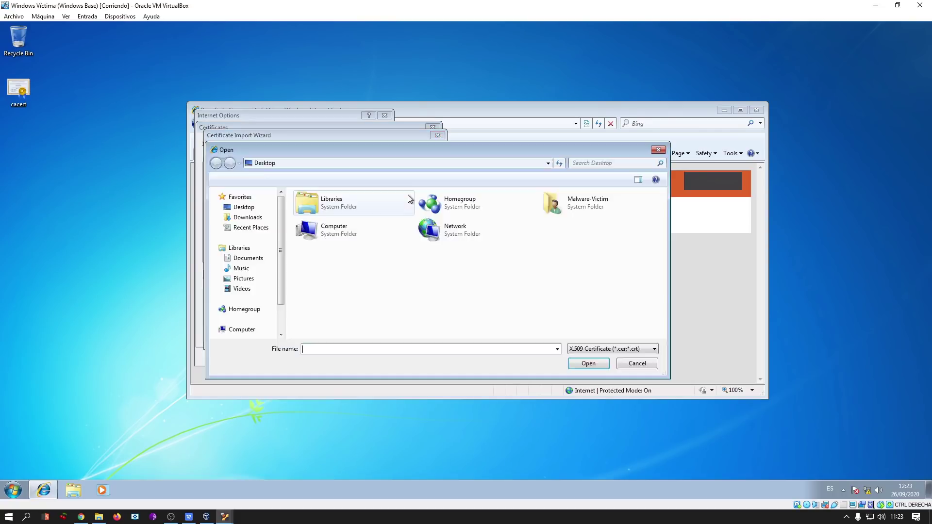
click(631, 349)
click(594, 394)
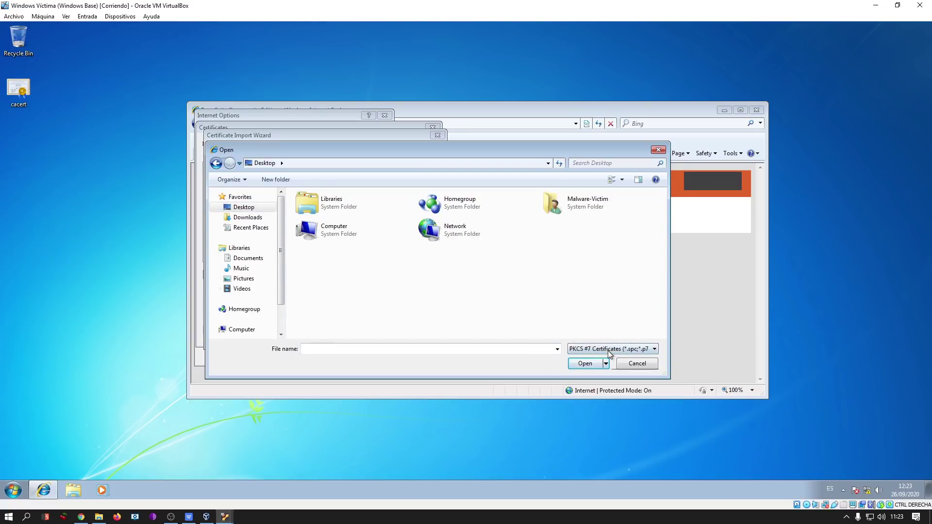
click(610, 353)
click(597, 401)
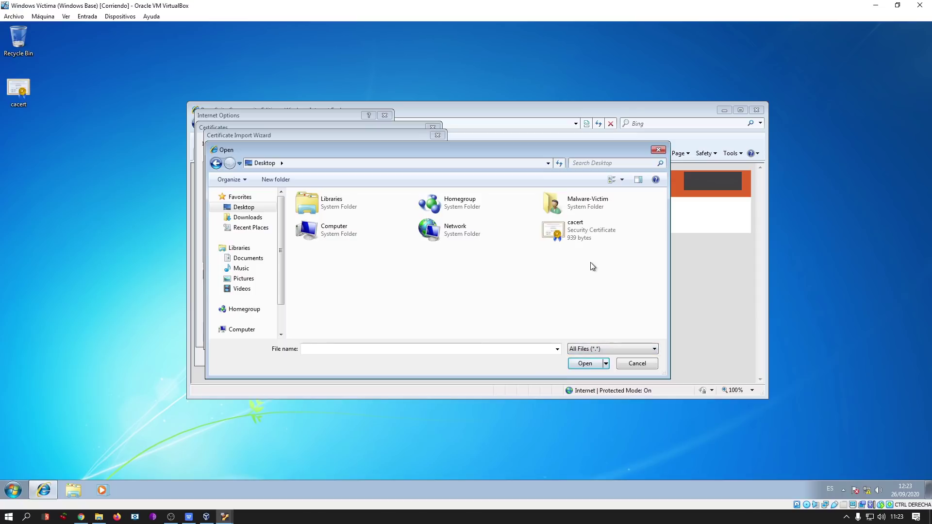
click(582, 238)
click(587, 364)
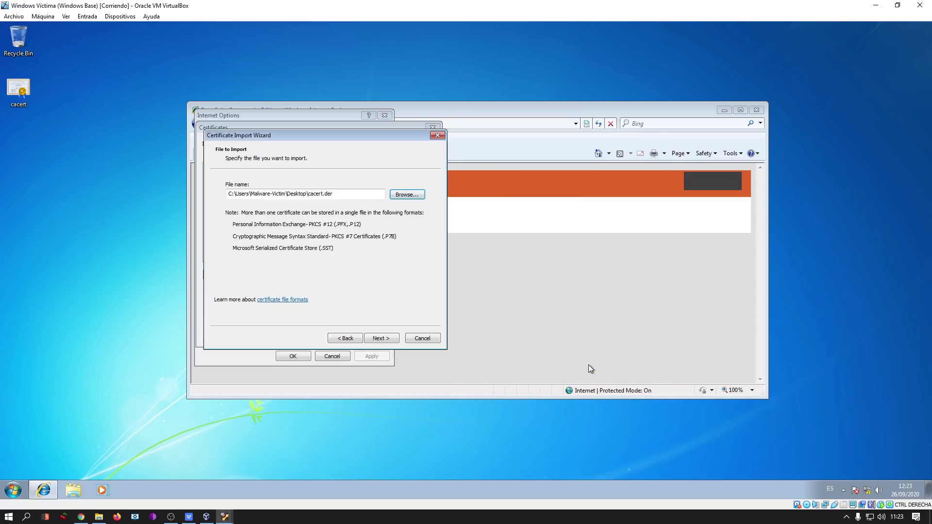
click(394, 338)
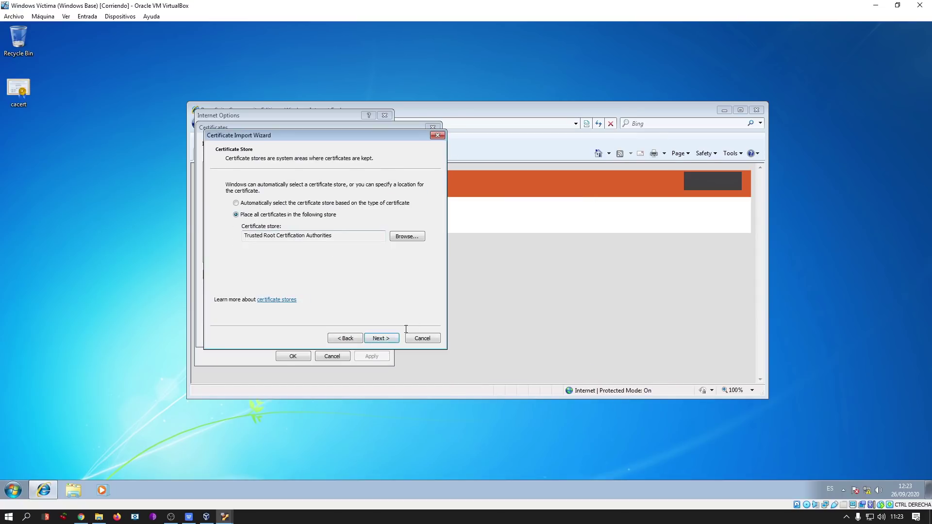
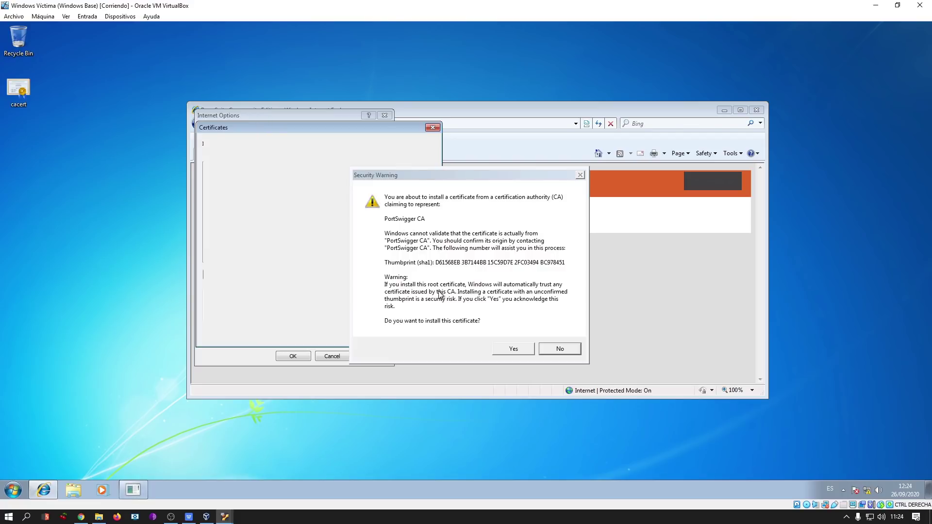
Trust the PortSwigger CA certificate, close Internet Options and Internet Explorer, and show the VM windows.
click(528, 347)
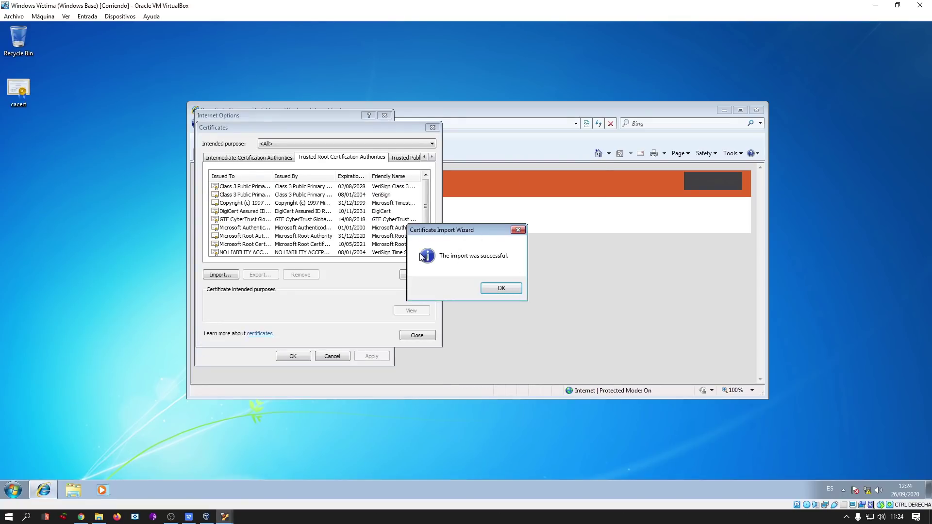
click(502, 288)
click(428, 335)
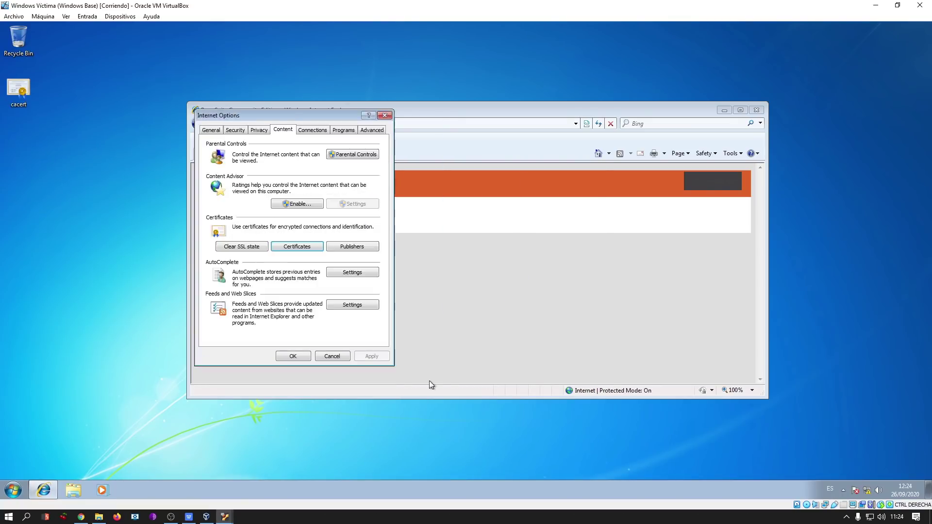
click(299, 356)
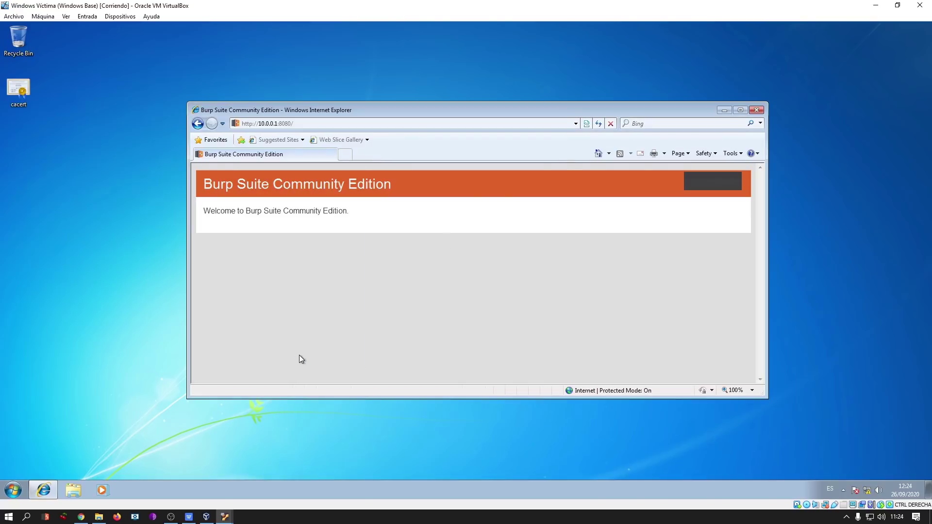
click(755, 111)
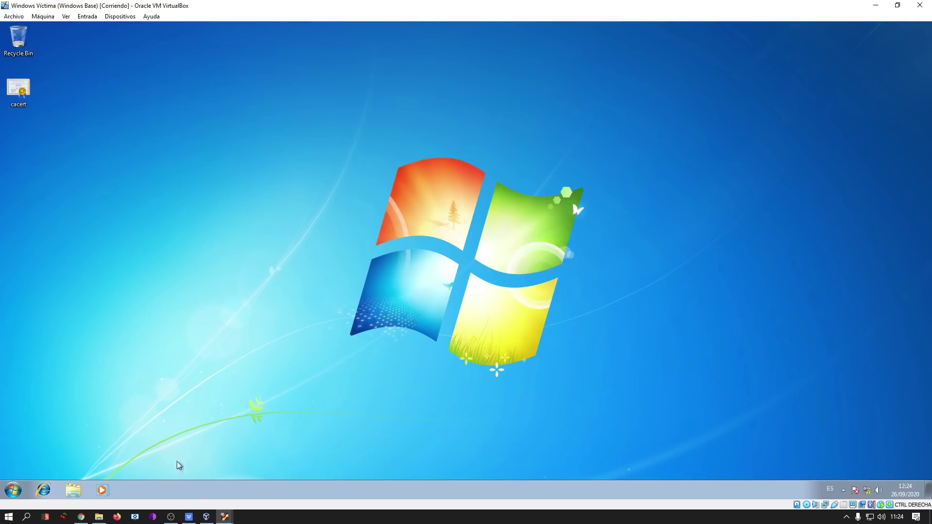
click(230, 518)
Remove the 8080 proxy listener and start a new listener on port 443 on all interfaces.
click(187, 488)
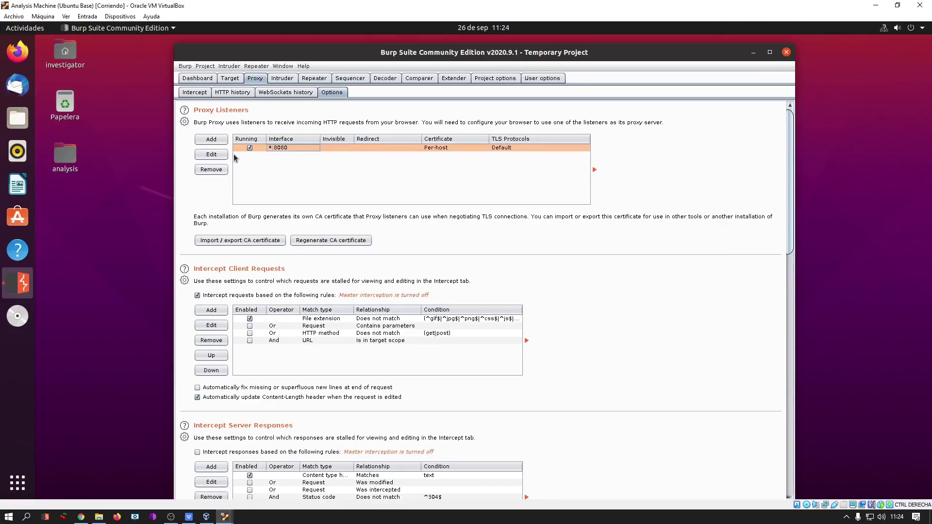
click(219, 170)
click(544, 201)
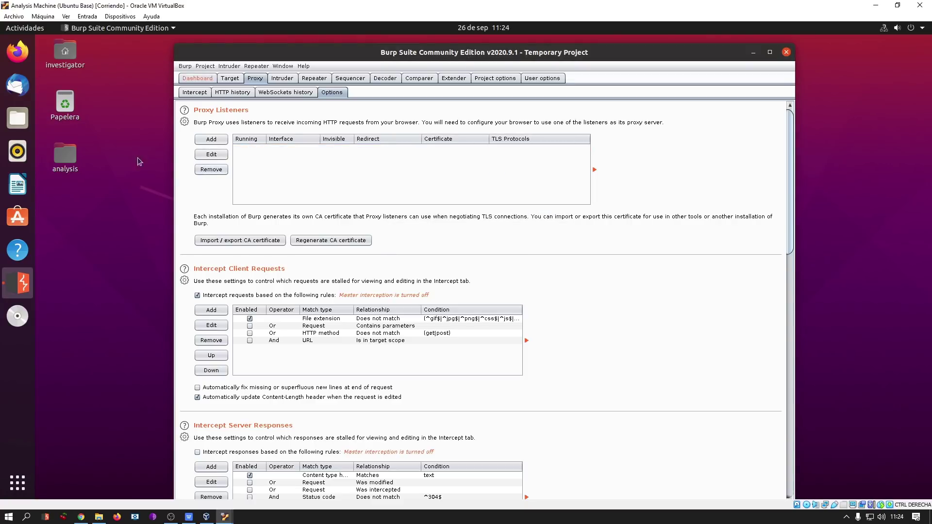
click(211, 139)
click(413, 229)
text(443)
click(412, 258)
Redirect the port 443 listener to 10.0.0.1:8443 with invisible proxying and save it.
click(373, 194)
click(403, 231)
text(10.0.0.1)
key(Tab)
text(84436)
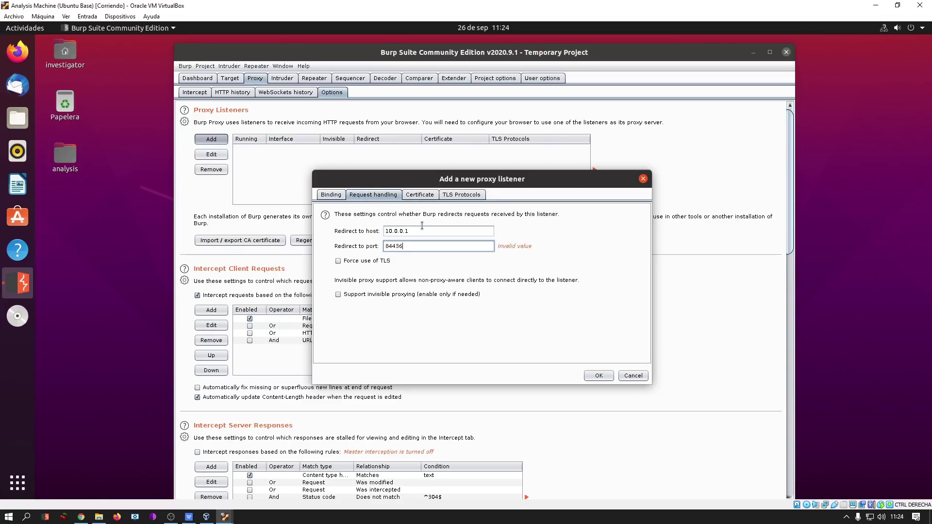
key(BackSpace)
click(395, 294)
click(598, 375)
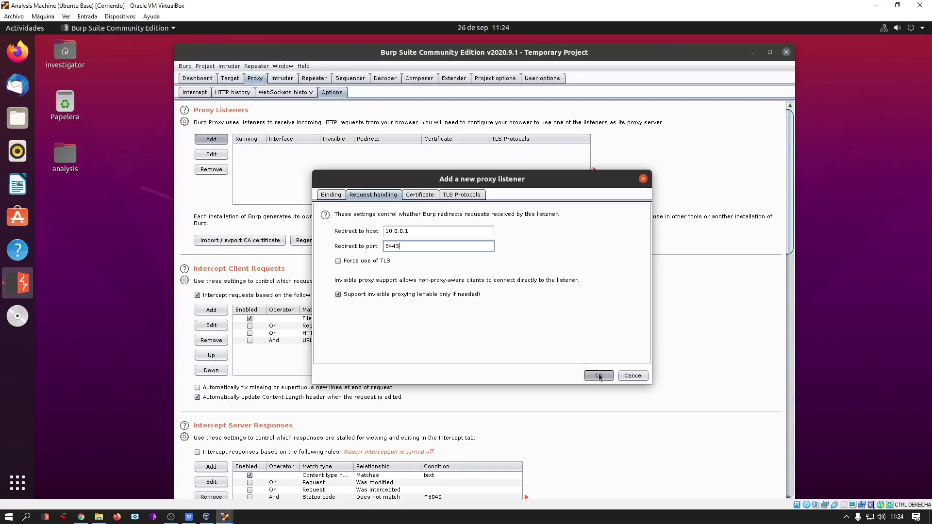
click(558, 302)
Add an invisible port 80 listener on all interfaces redirecting to 10.0.0.1:8081.
click(211, 140)
text(80)
click(406, 258)
click(379, 196)
click(479, 233)
text(10.0.0)
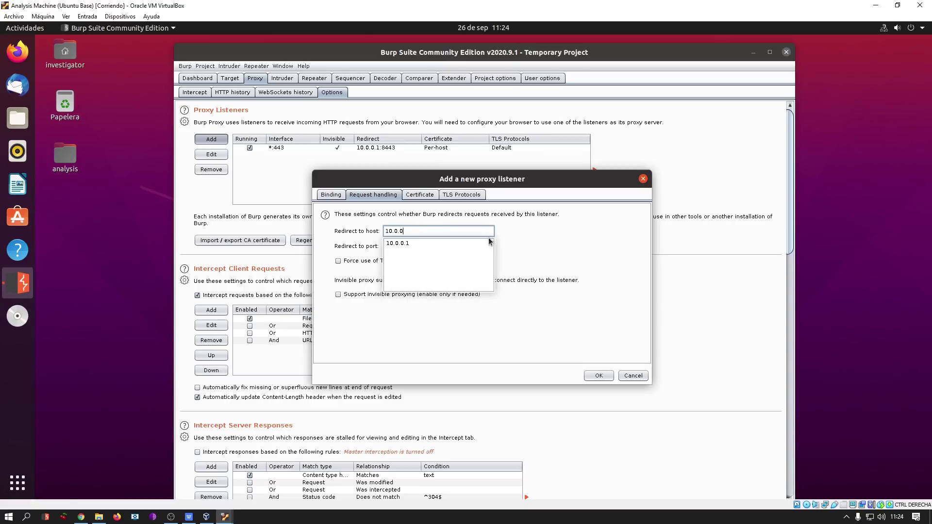
text(.1)
key(Tab)
text(8081)
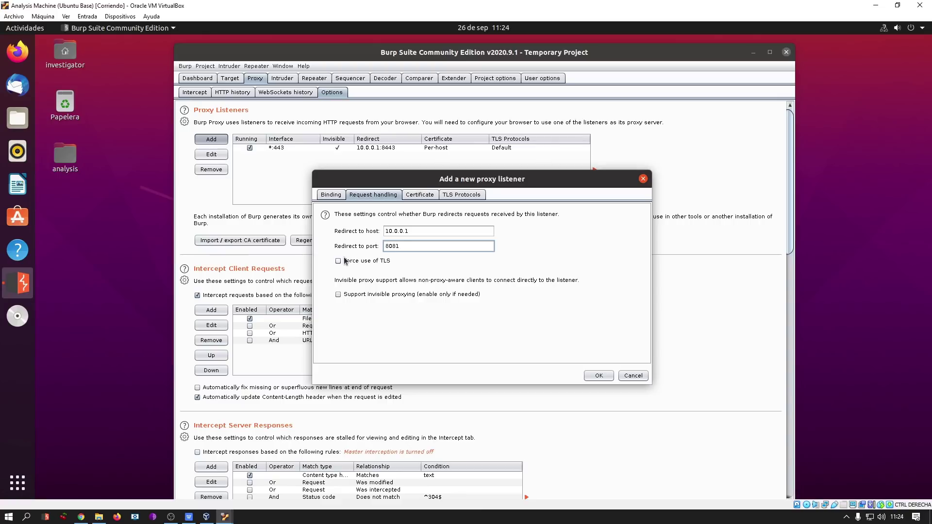
click(371, 294)
click(598, 378)
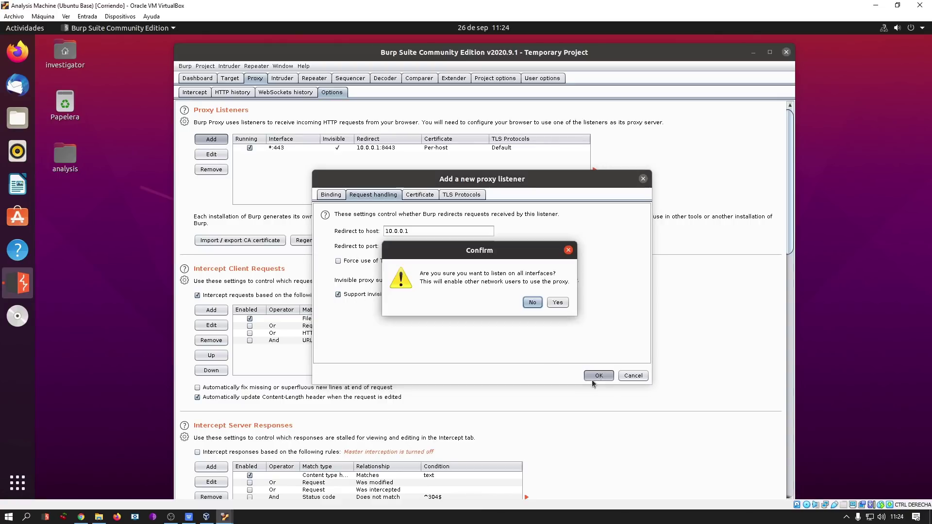
click(558, 303)
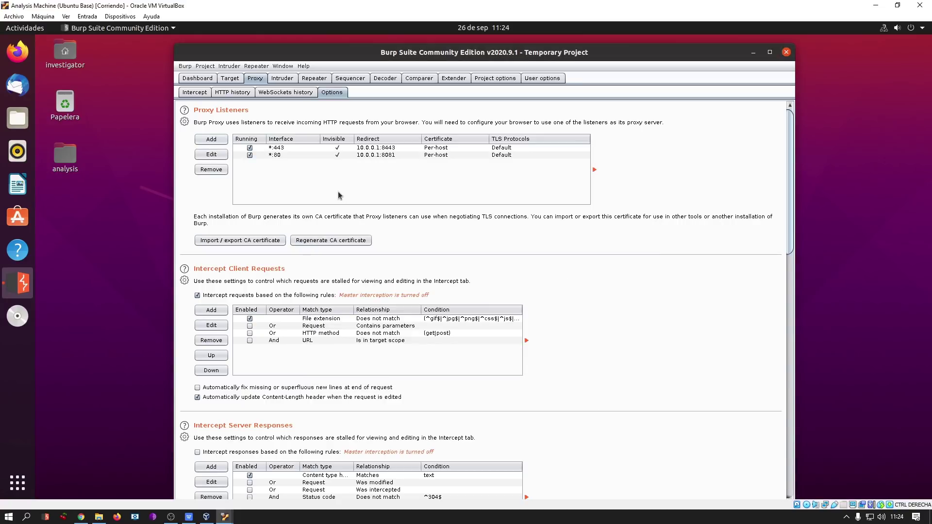
Switch to the empty Proxy HTTP history.
click(232, 92)
click(332, 92)
click(237, 92)
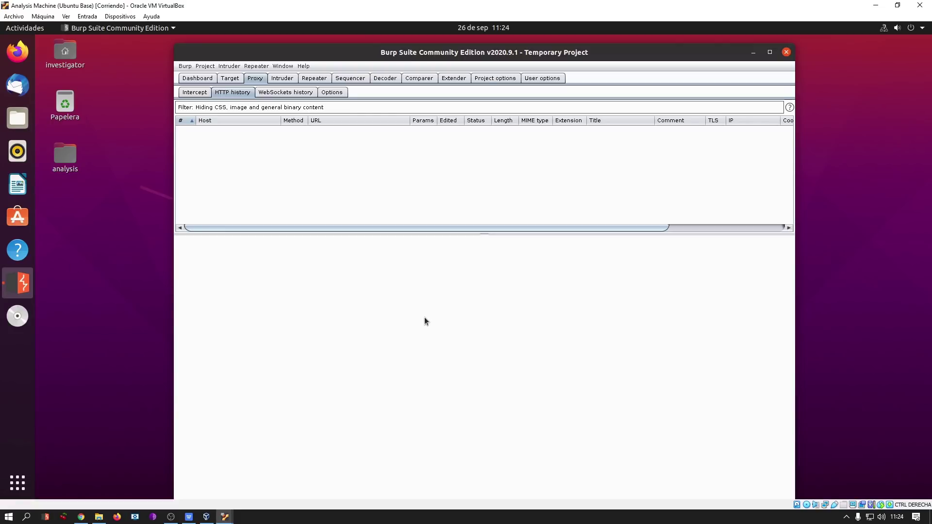
Open a terminal and become root with sudo su.
key(ctrl+alt+t)
drag(247, 55, 476, 139)
text(sudo su)
key(Return)
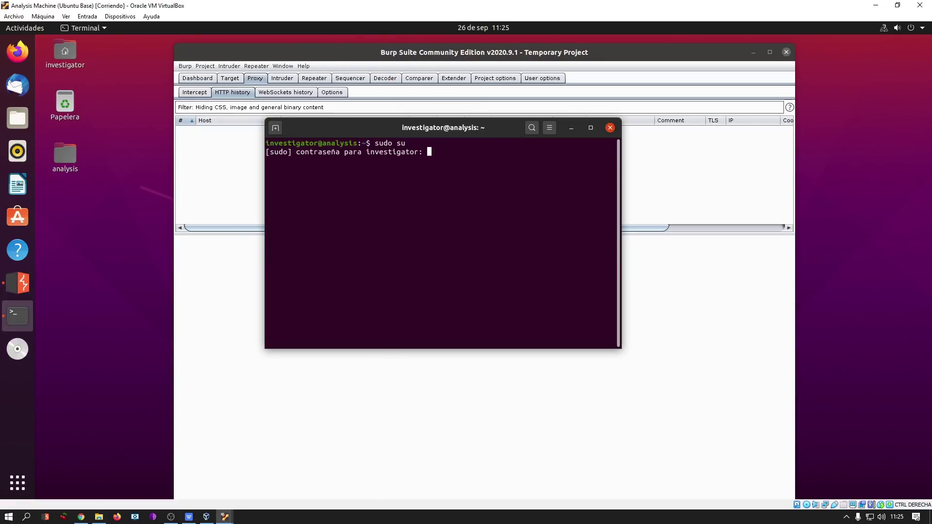
key(Return)
text(clear)
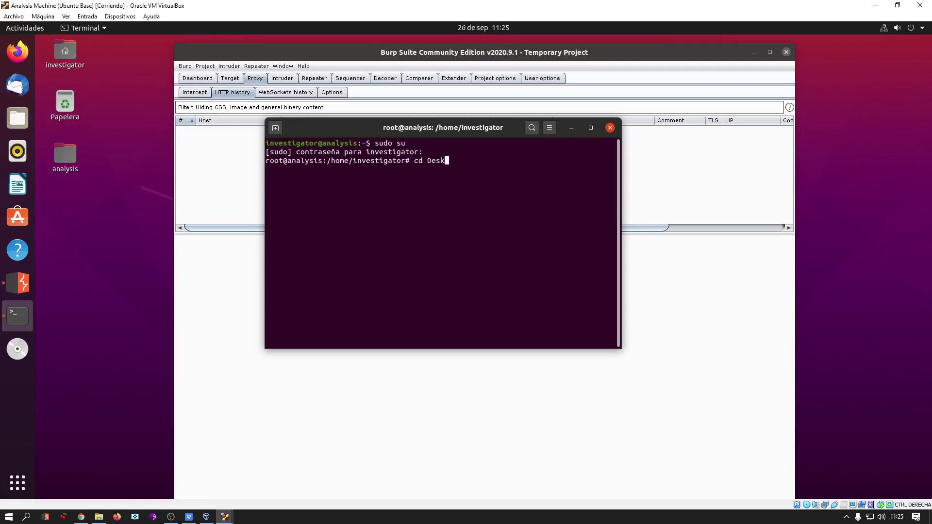
key(Return)
Change into the Escritorio/analysis/test-analysis folder and list its contents.
text(cd Es)
key(Tab)
key(Return)
key(ctrl+l)
text(ls)
key(Return)
text(cd a)
key(Tab)
key(Tab)
key(Return)
text(ls)
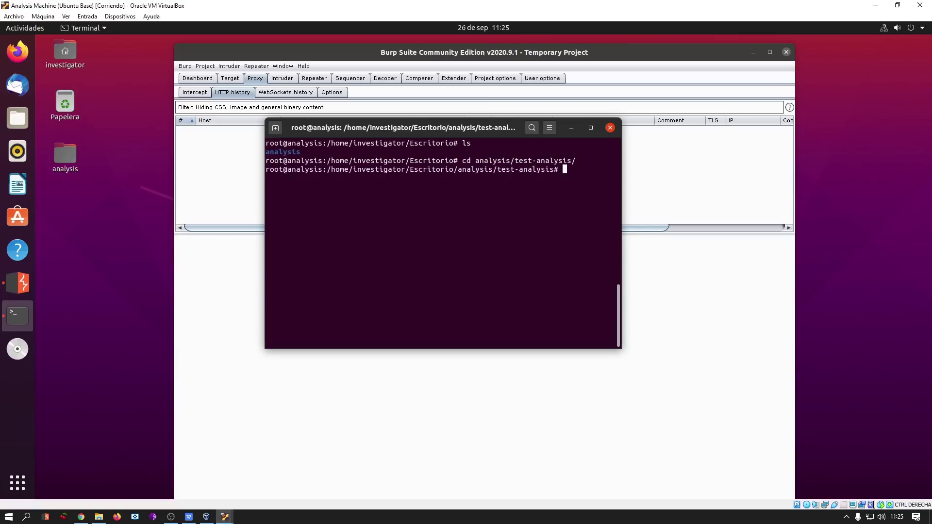
key(ctrl+l)
key(Return)
Run inetsim --data data --conf inetsim.conf recalled from command history.
key(ctrl+r)
text(inets)
key(Right)
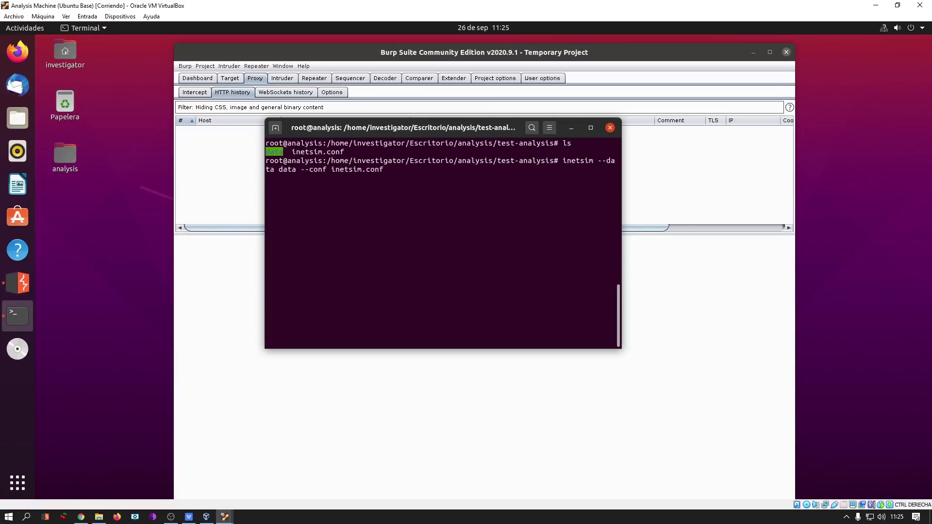
key(ctrl+l)
key(Return)
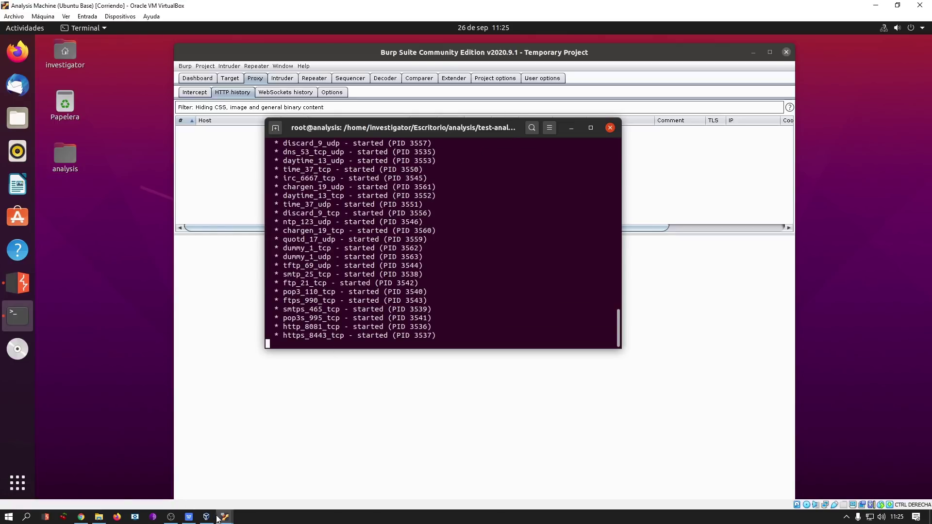
mouse_move(222, 520)
click(266, 484)
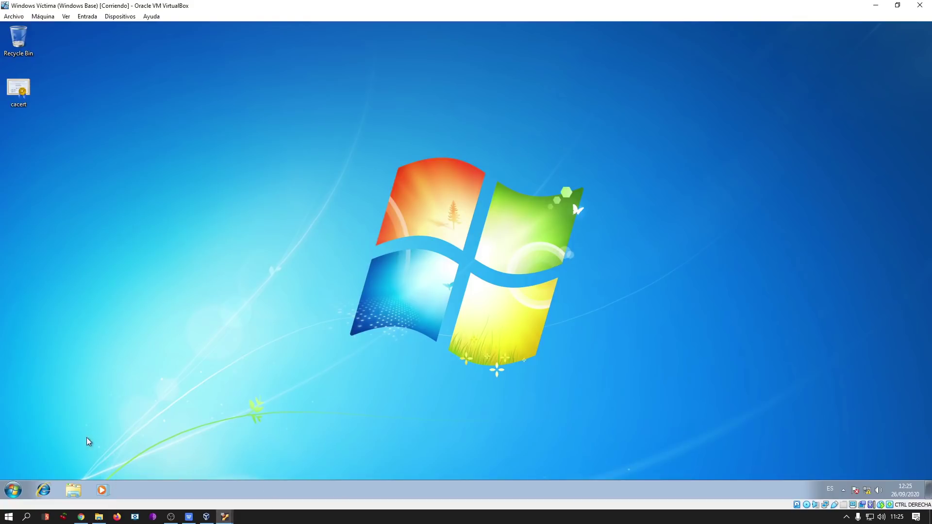
click(40, 490)
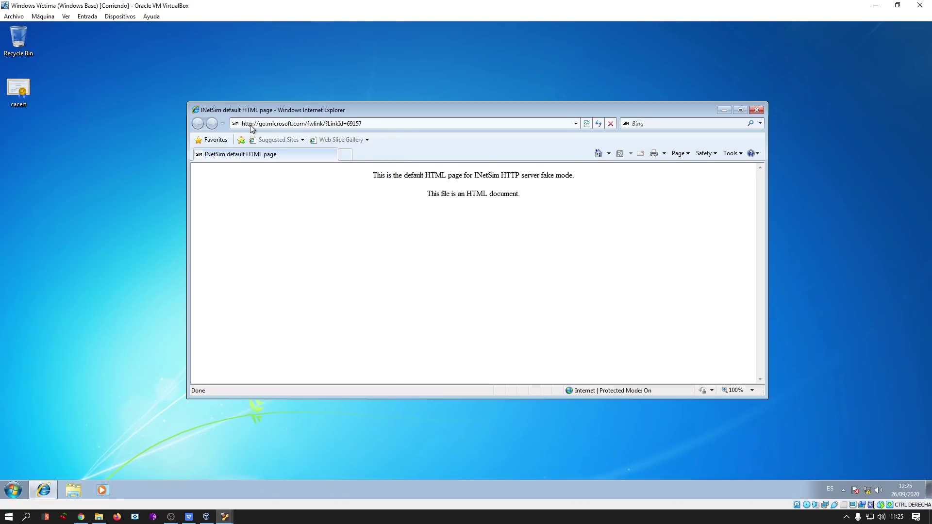
click(344, 154)
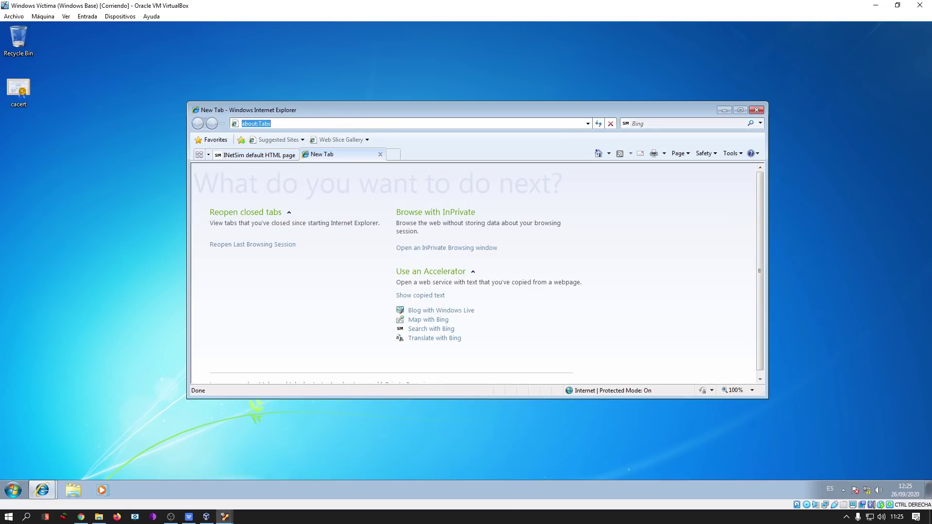
text(https://google.)
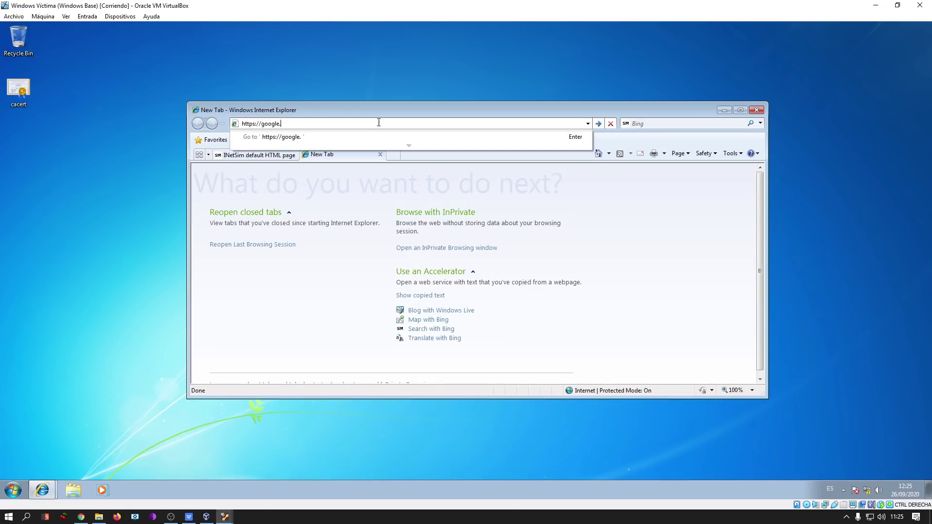
text(es)
key(Return)
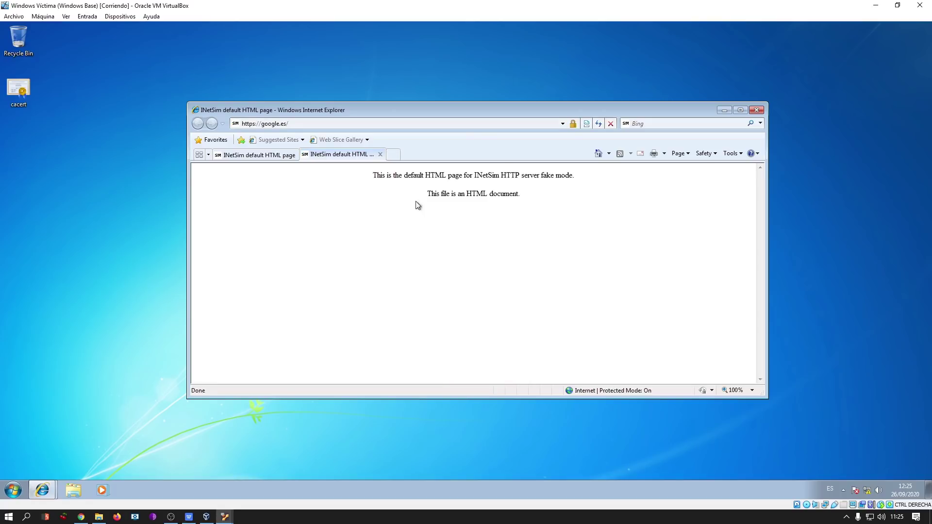
drag(371, 175, 527, 205)
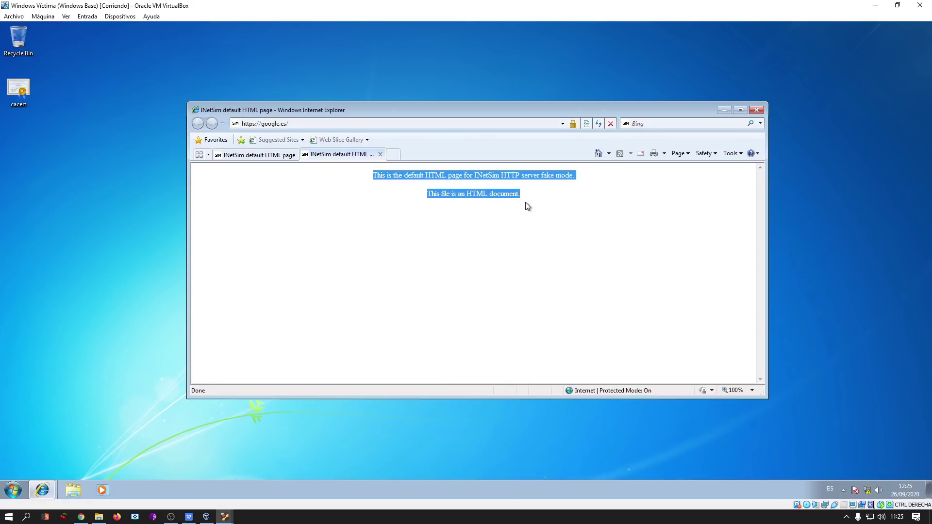
click(257, 156)
click(373, 155)
click(260, 152)
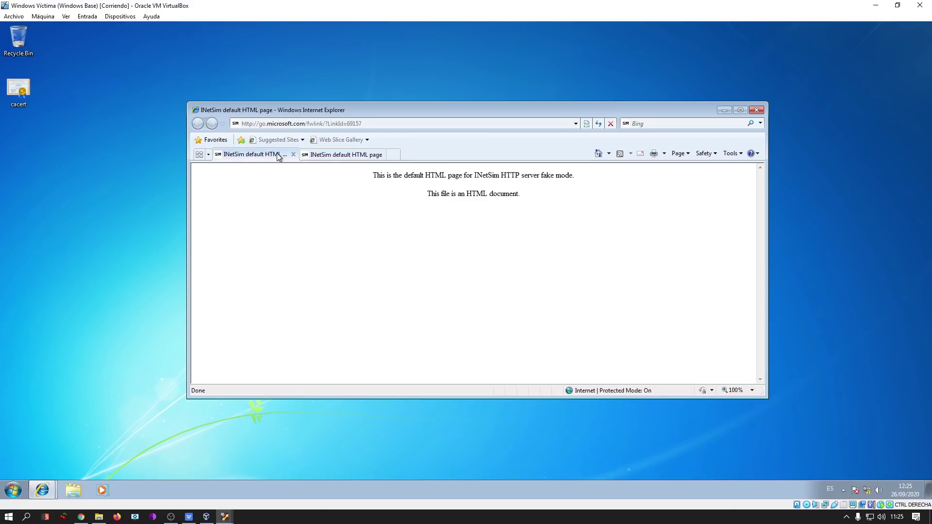
click(294, 155)
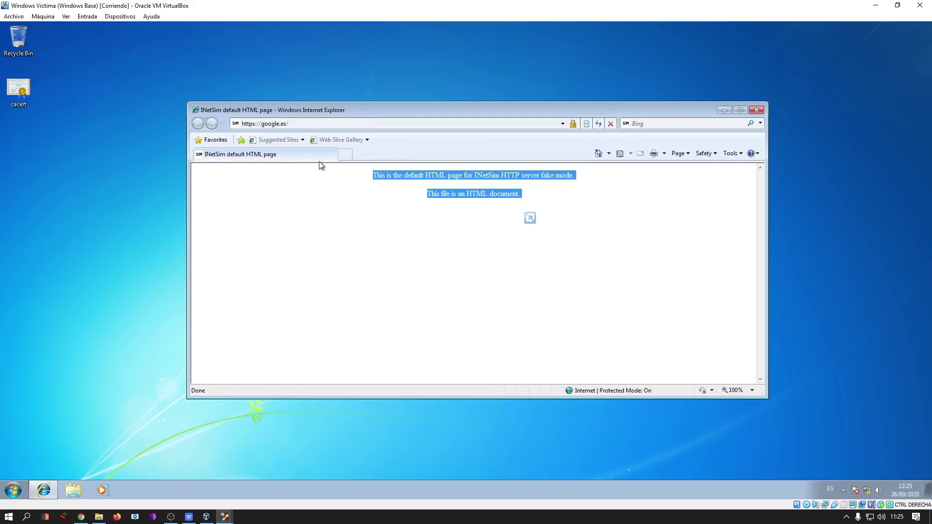
click(346, 155)
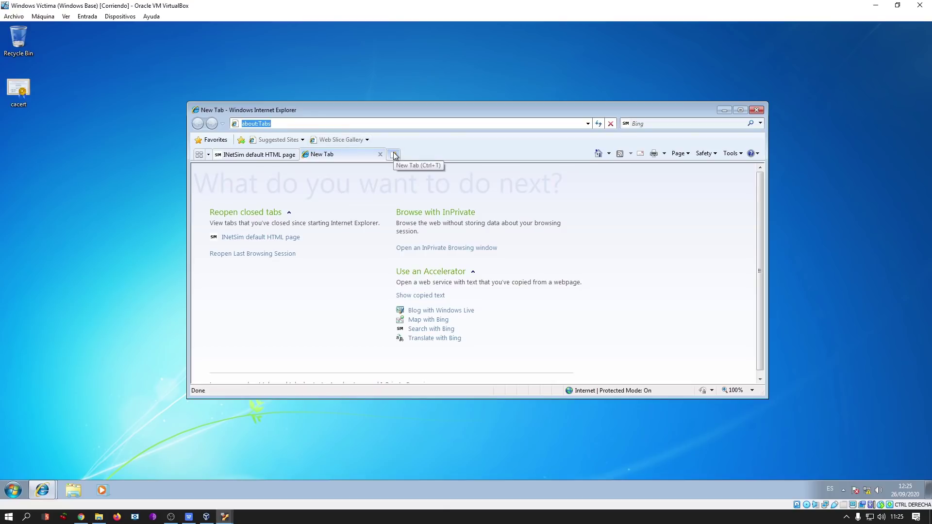
text(github.com)
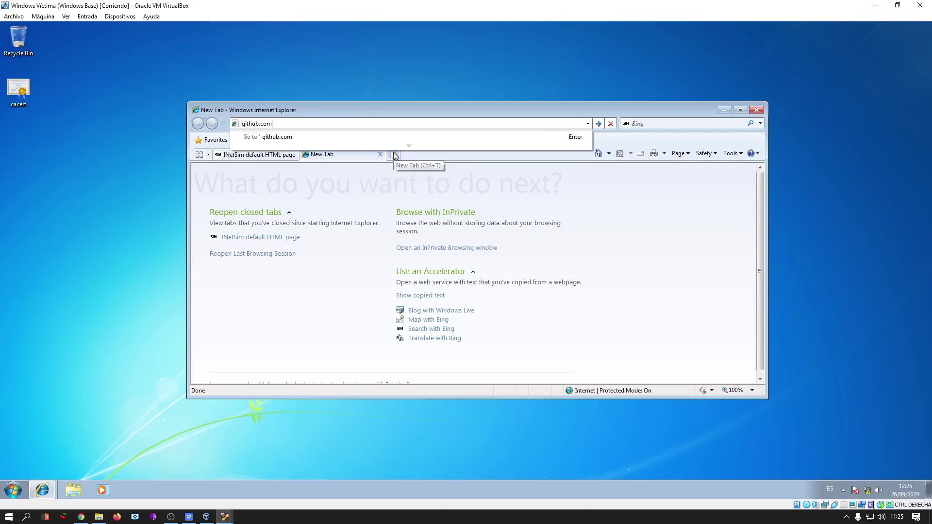
text(http://)
key(Return)
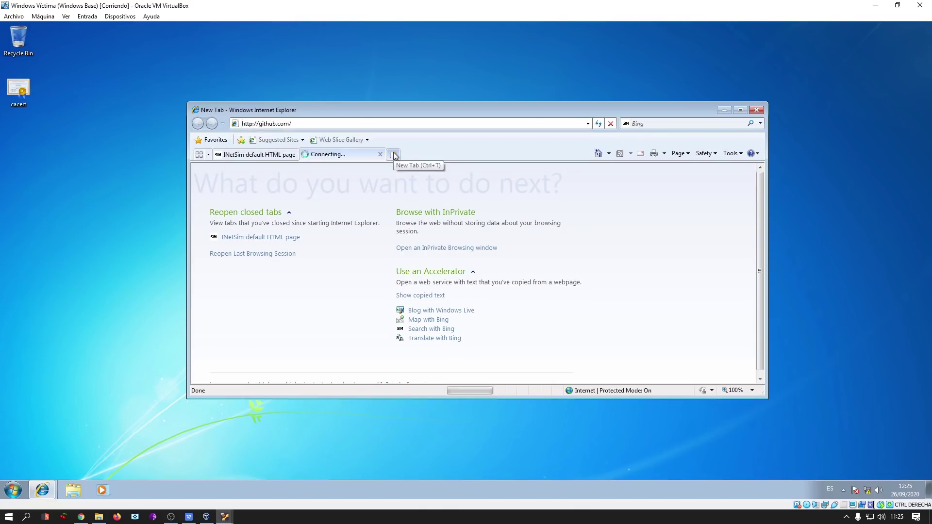
Return to the google.es tab, then switch to Burp Suite on the Ubuntu analysis machine.
click(298, 158)
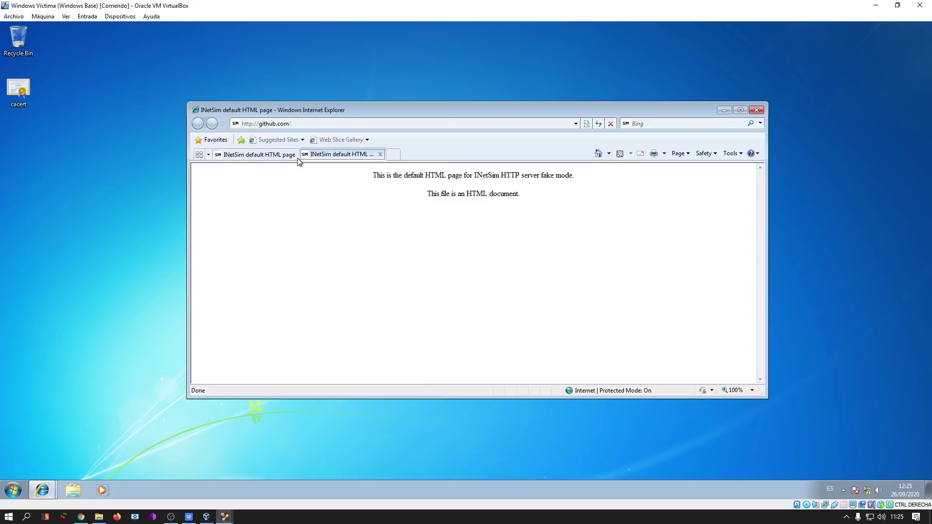
key(ctrl+a)
mouse_move(224, 516)
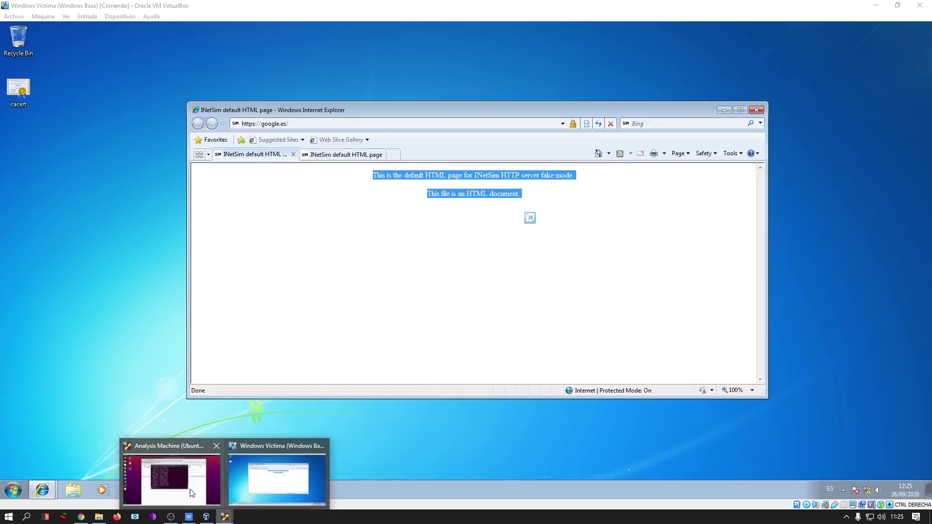
click(193, 491)
key(alt+Tab)
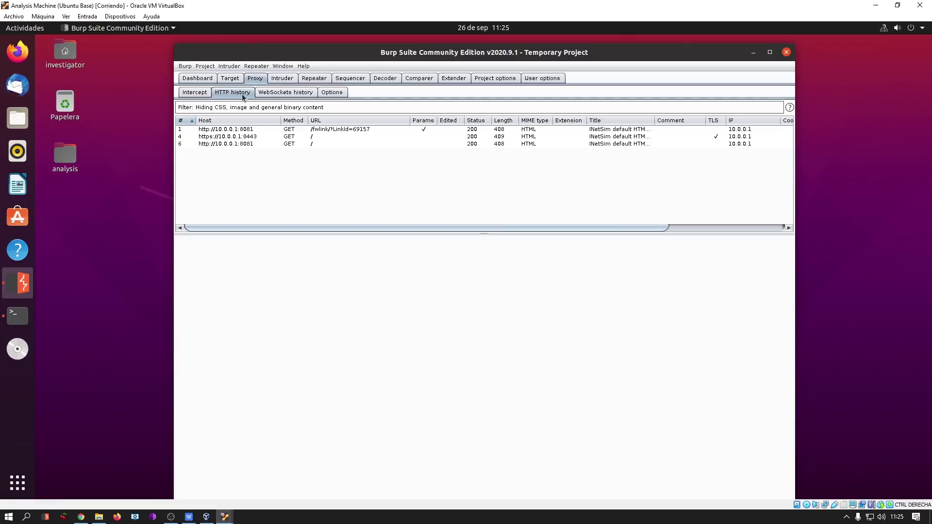
Inspect the google.es HTTPS request to port 8443 and the github.com request in row 6.
click(342, 96)
click(233, 92)
click(291, 137)
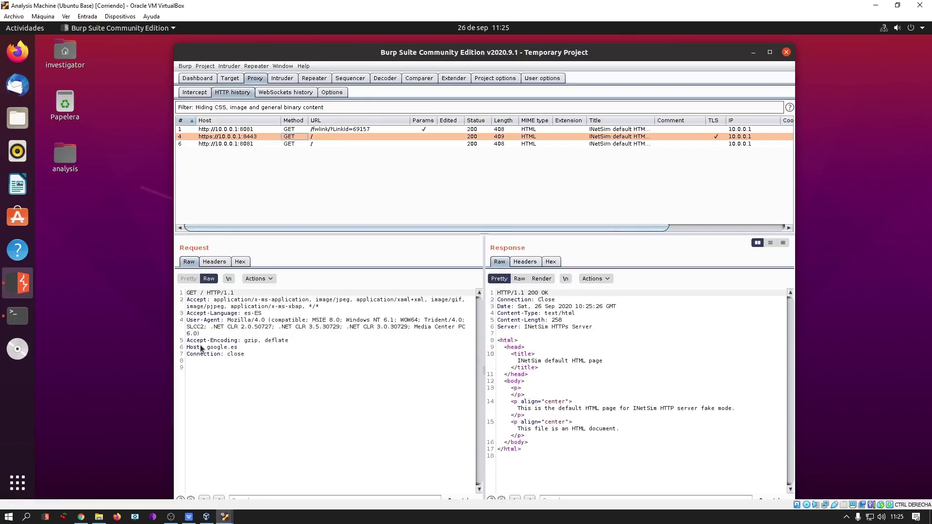
drag(207, 348, 243, 348)
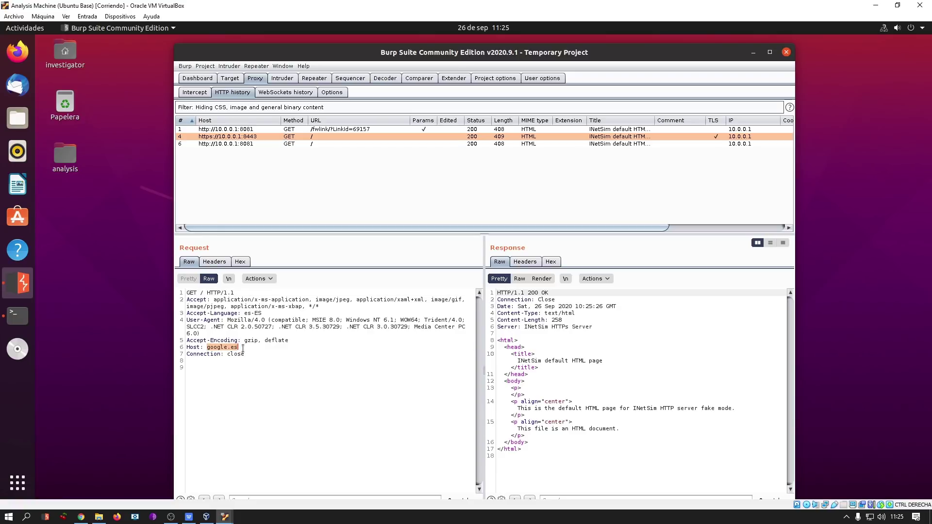
click(334, 144)
click(315, 354)
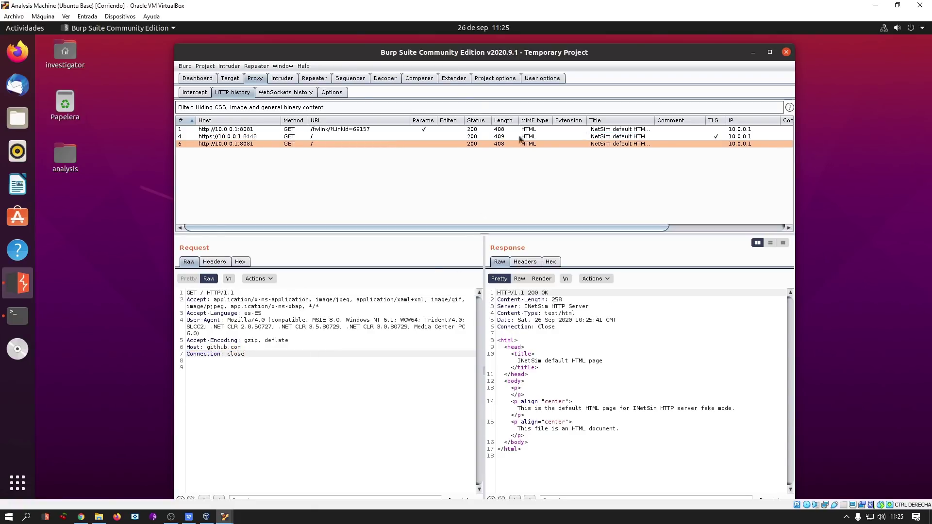
Move Burp aside and bring the INetSim terminal to the front.
drag(451, 53, 418, 138)
drag(623, 211, 676, 215)
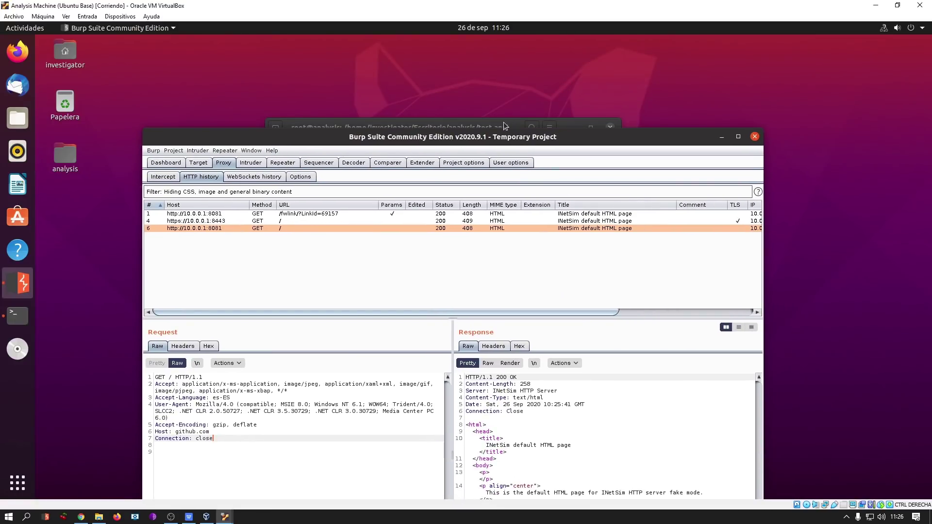
drag(537, 128, 478, 120)
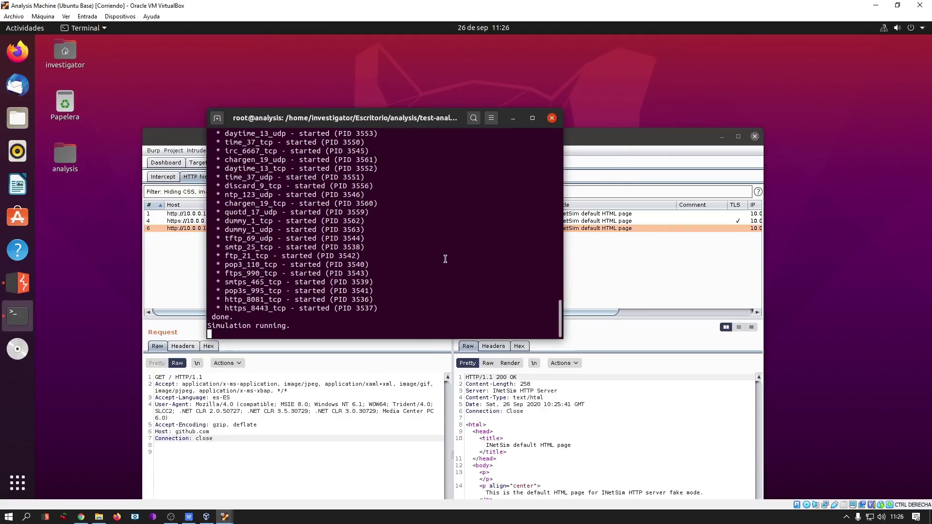
Stop INetSim with Ctrl+C and cat its session 3531 report.
key(ctrl+c)
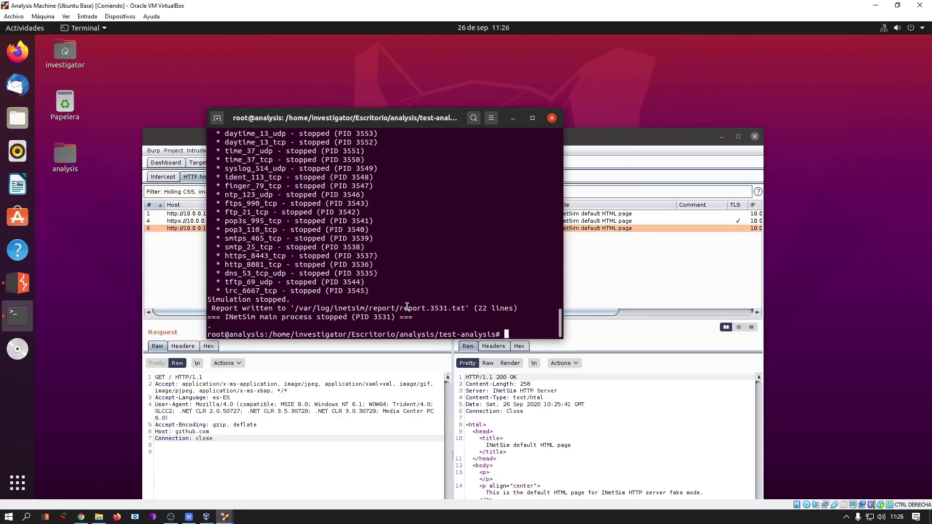
double_click(396, 311)
text(cat)
middle_click(408, 307)
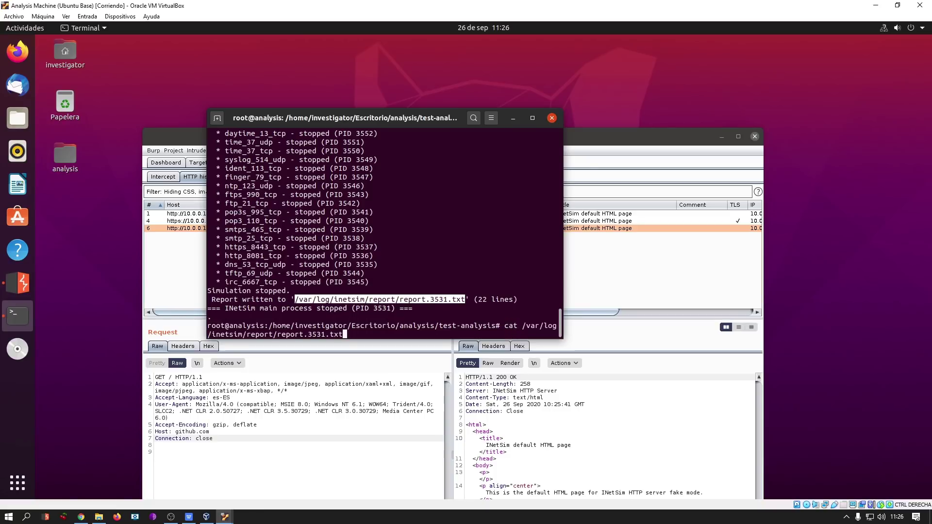
drag(561, 241, 816, 240)
key(Return)
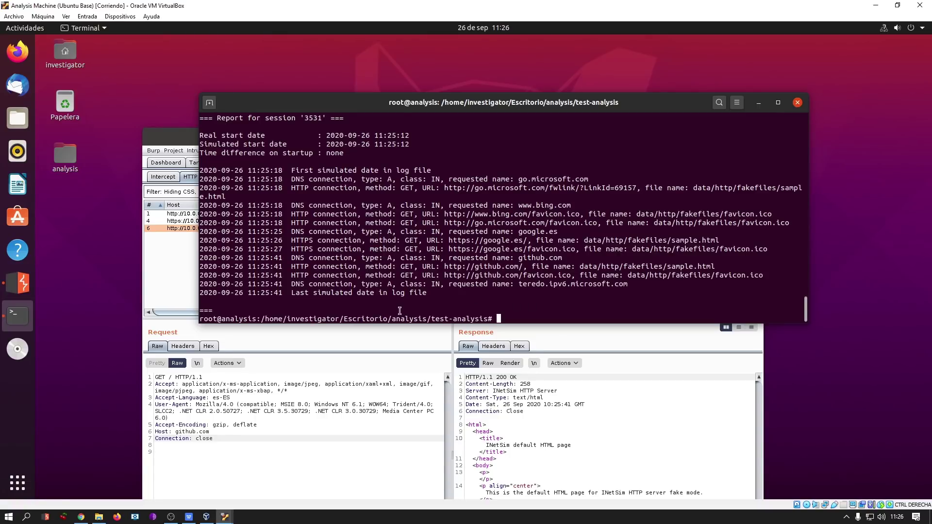
Highlight the github.com HTTP entry and the google.es HTTPS and favicon entries in the report.
drag(292, 267, 519, 267)
click(387, 266)
click(479, 270)
drag(304, 249, 442, 251)
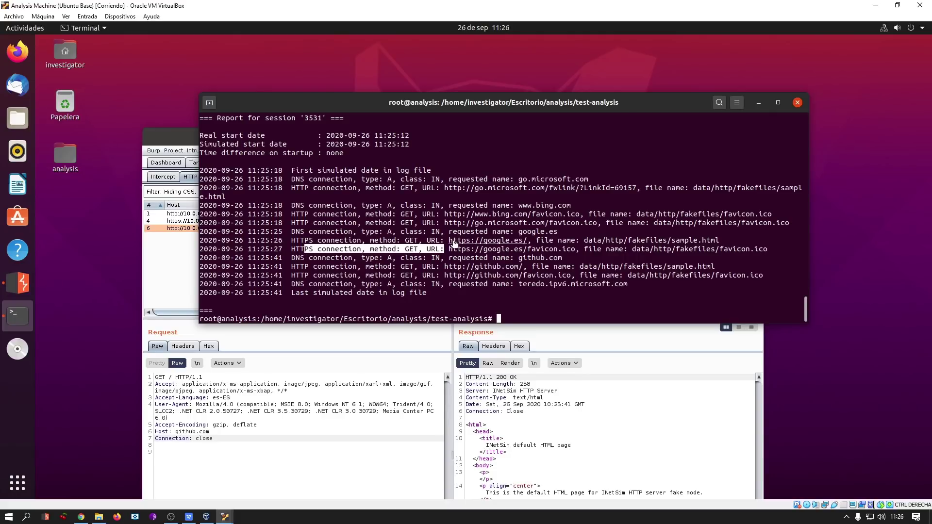
drag(445, 249, 554, 250)
click(580, 285)
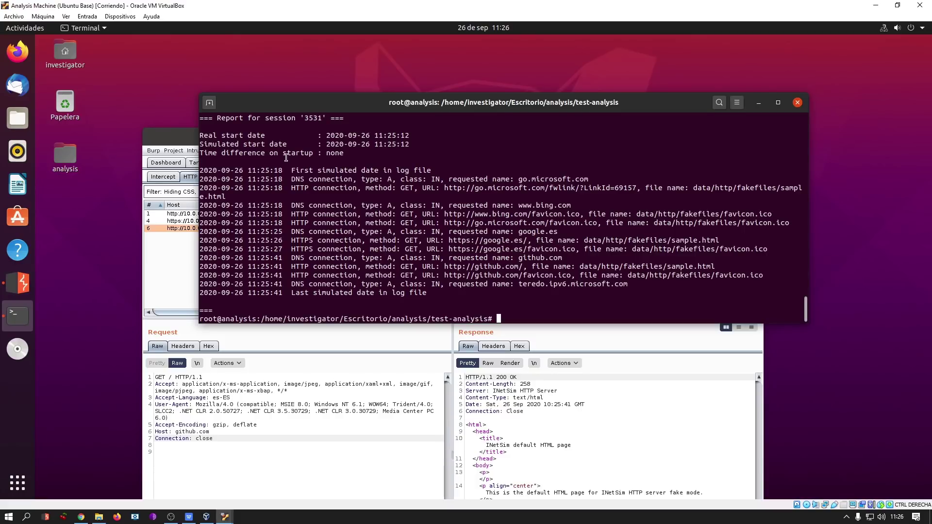
Recall the inetsim start command from history and relaunch INetSim.
key(Up)
key(ctrl+c)
key(ctrl+l)
key(Up)
key(Up)
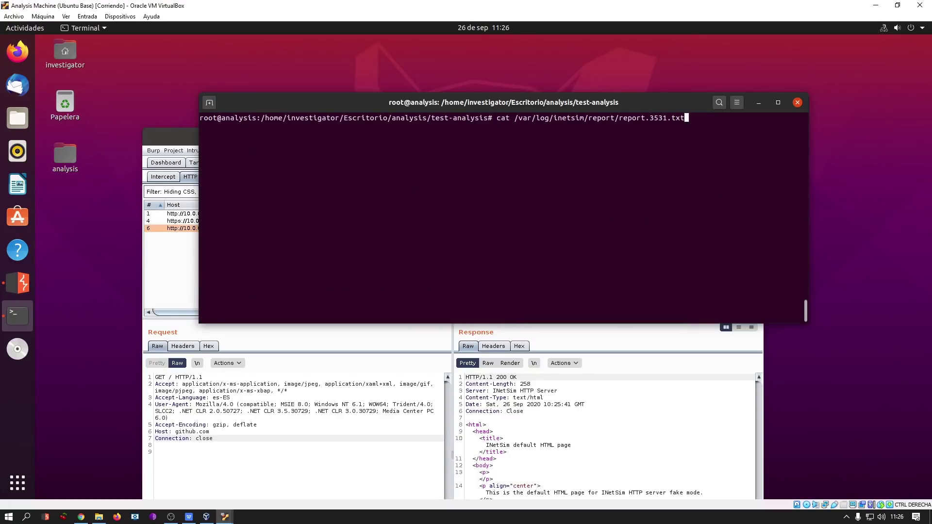
text(+ç)
key(Return)
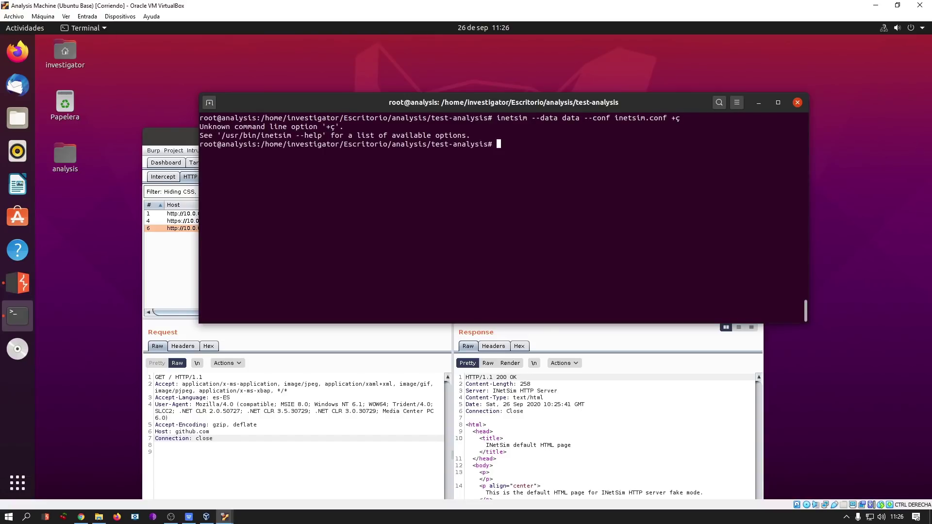
key(ctrl+l)
key(Up)
key(BackSpace)
key(BackSpace)
key(BackSpace)
key(Return)
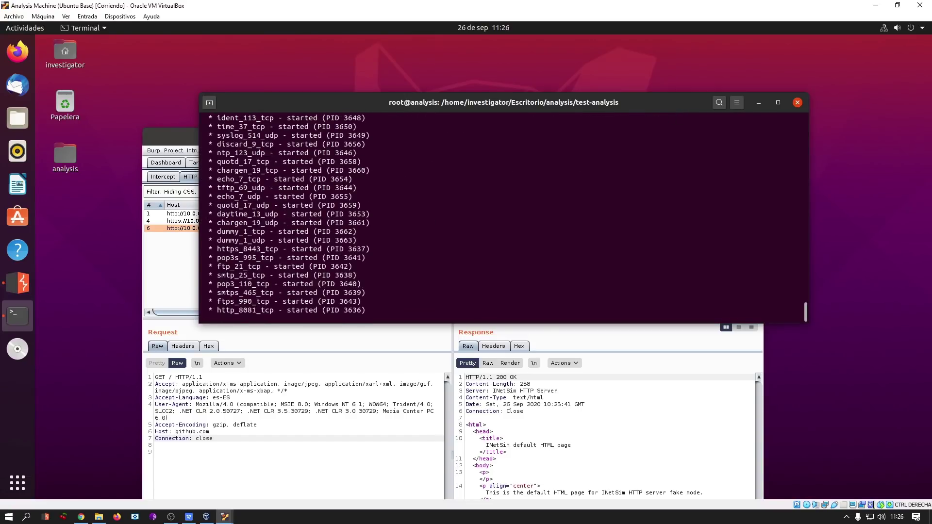
Select all three captured requests in HTTP history and delete them via Delete items.
click(758, 103)
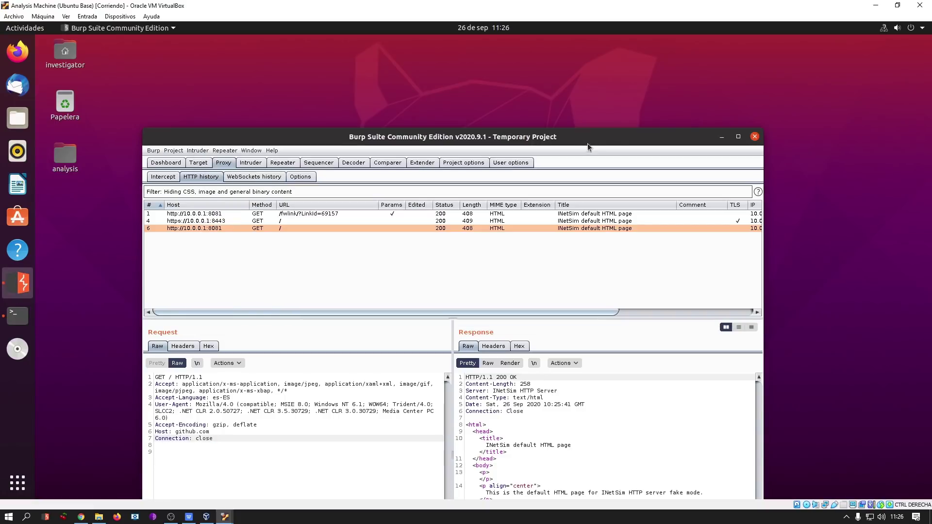
drag(587, 147, 566, 76)
click(299, 145)
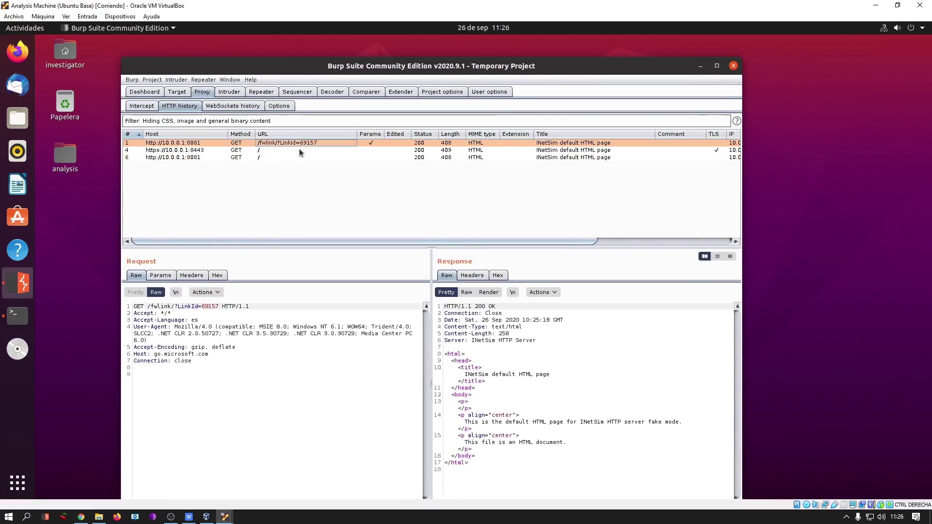
shift+click(275, 158)
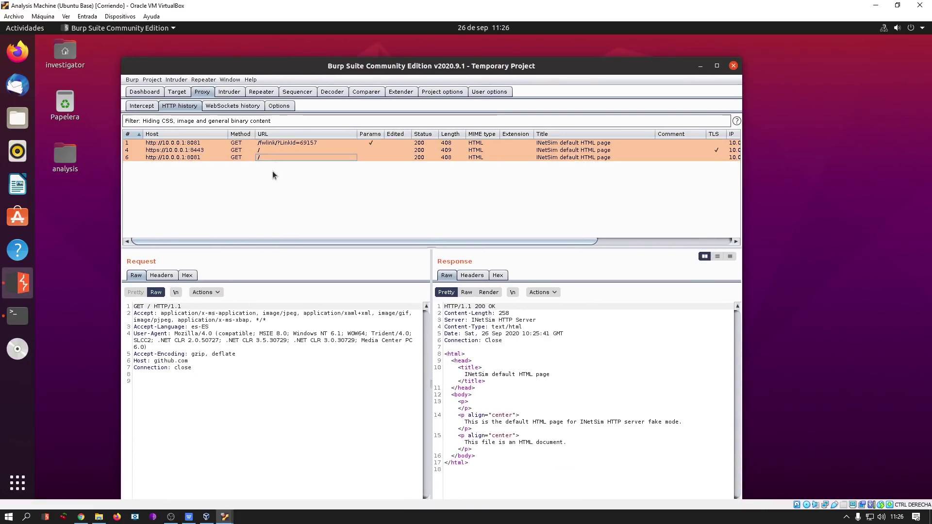
right_click(299, 154)
click(341, 242)
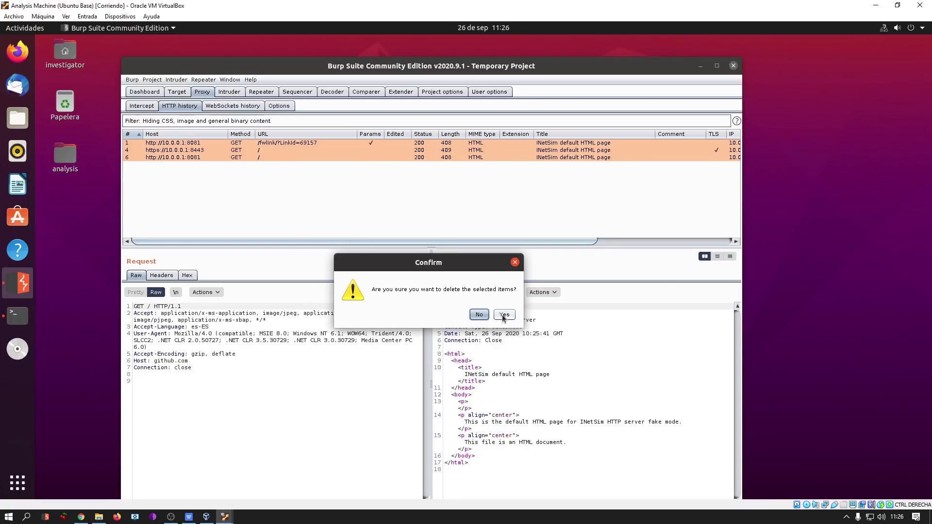
click(504, 315)
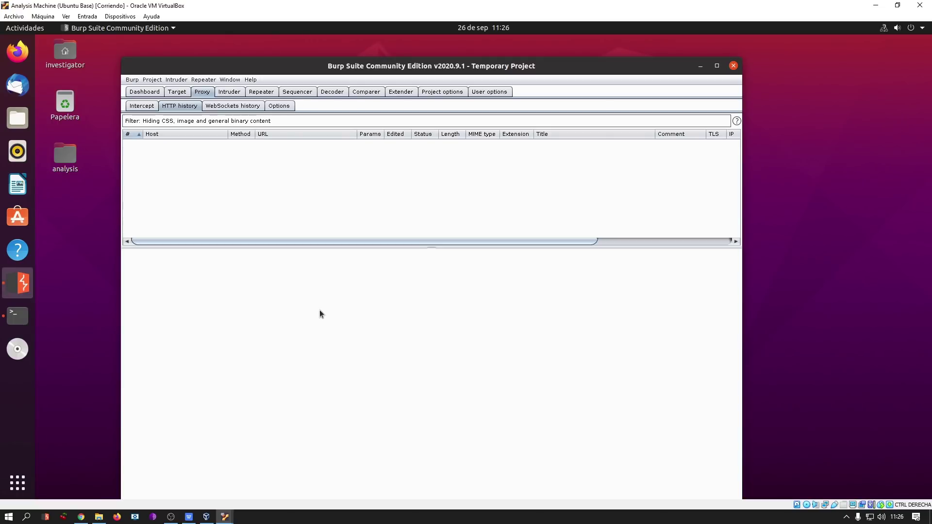
key(alt+Tab)
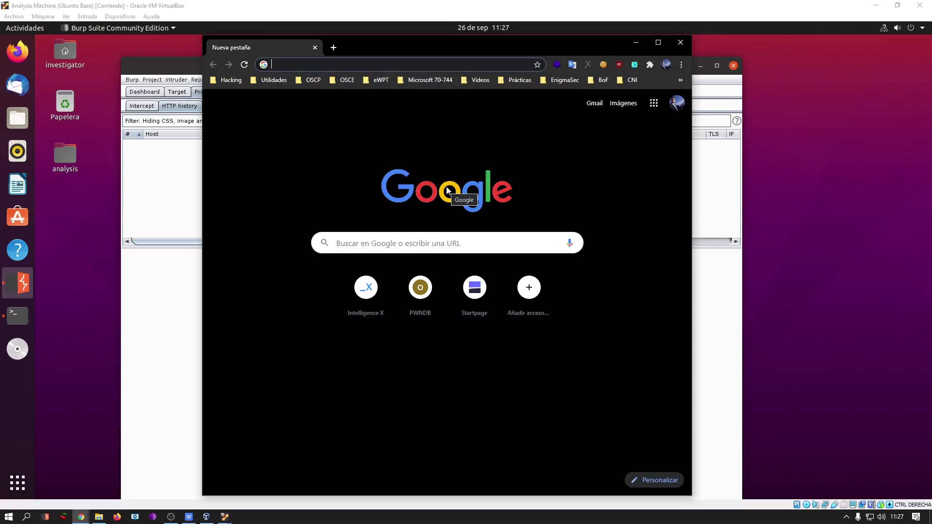
Load github.com/ytisf/theZoo in Chrome and maximize the window.
text(github.com)
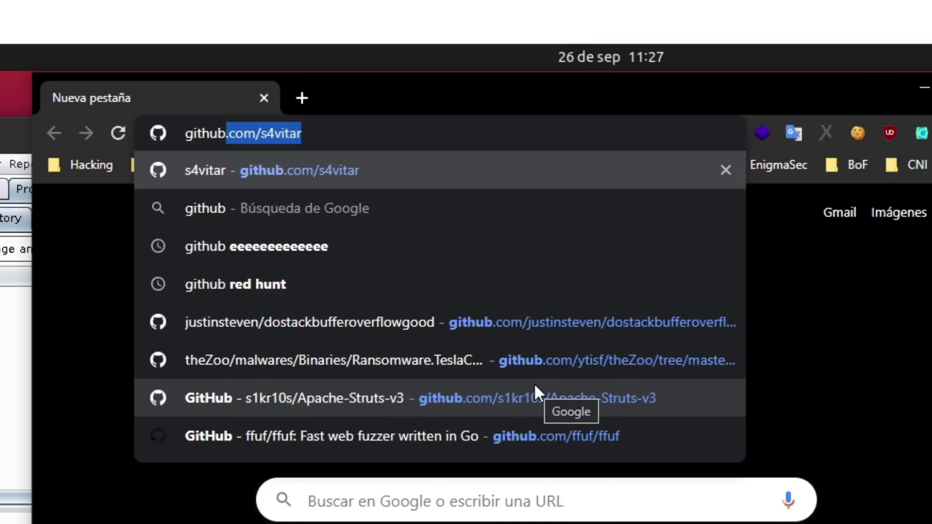
text(/yt)
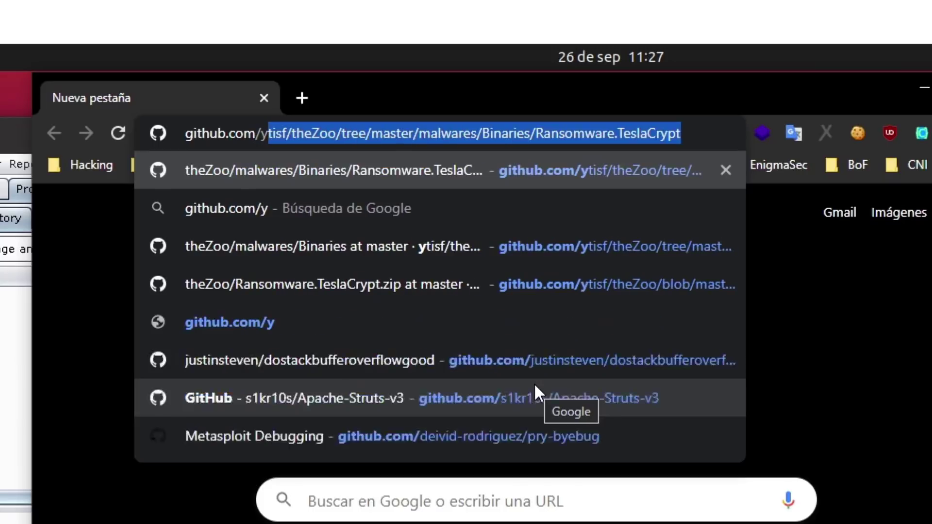
text(isf/theZoo)
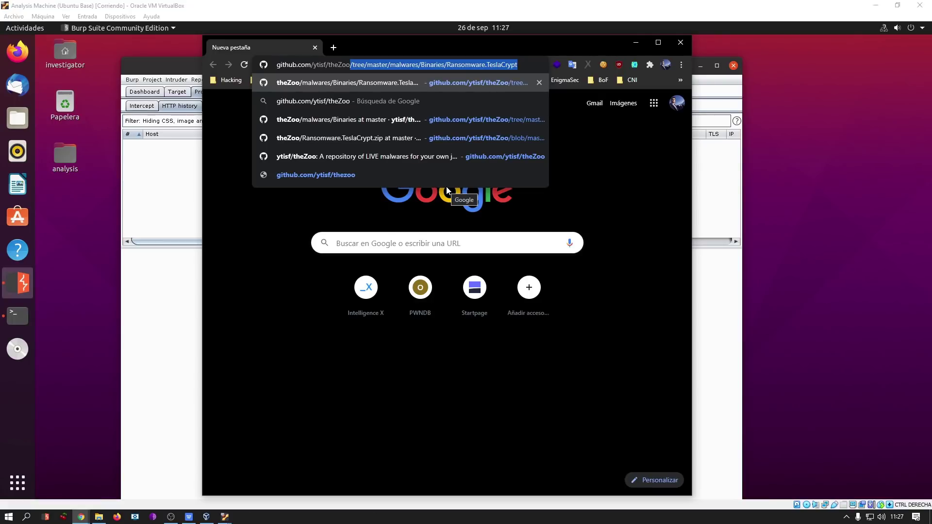
key(Delete)
key(Return)
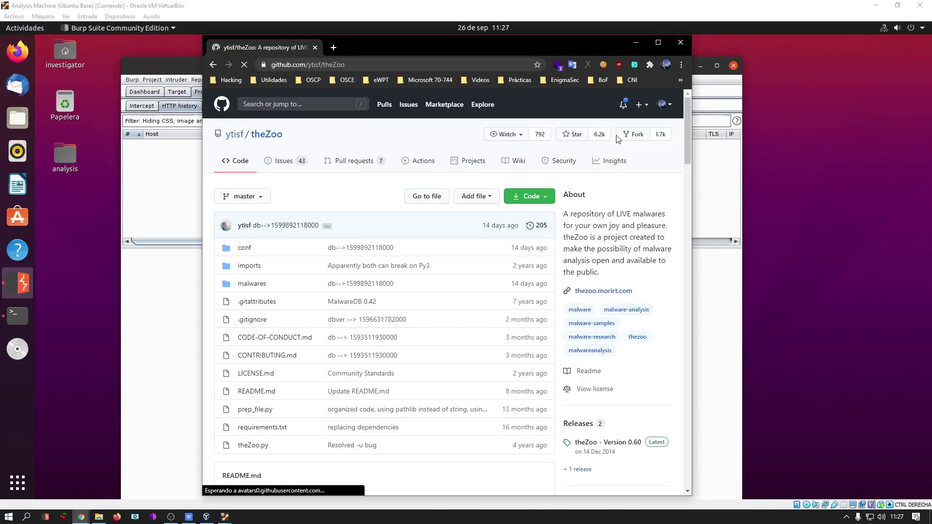
click(659, 42)
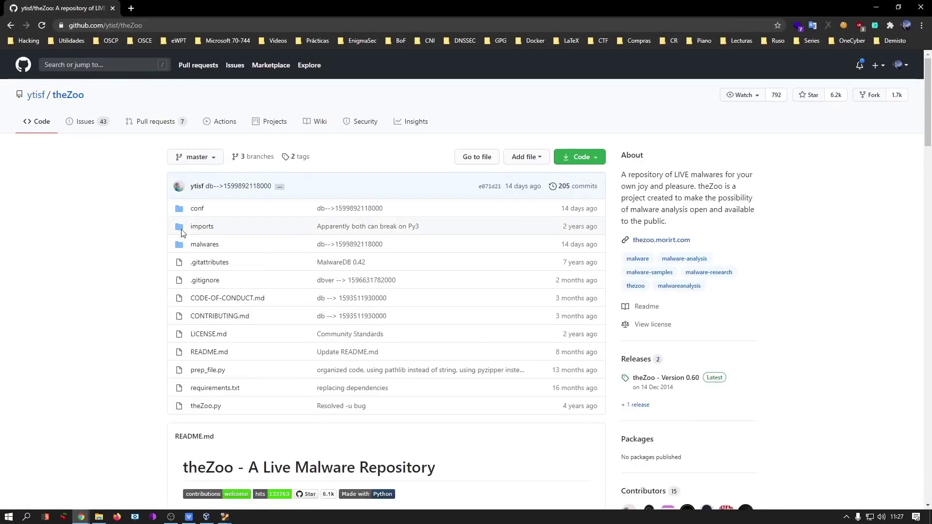
Open malwares > Binaries and scroll down to the Ransomware sample folders.
click(206, 245)
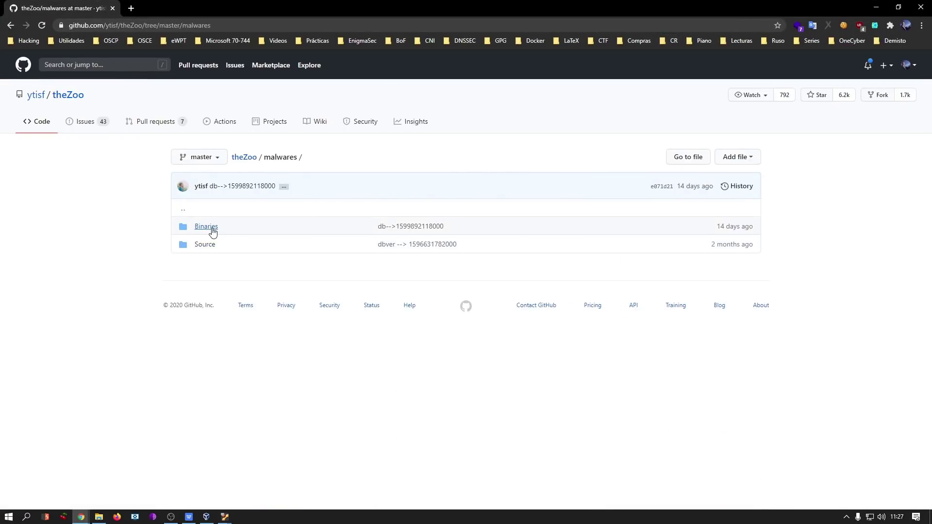
click(207, 228)
scroll(350, 281, down, 12)
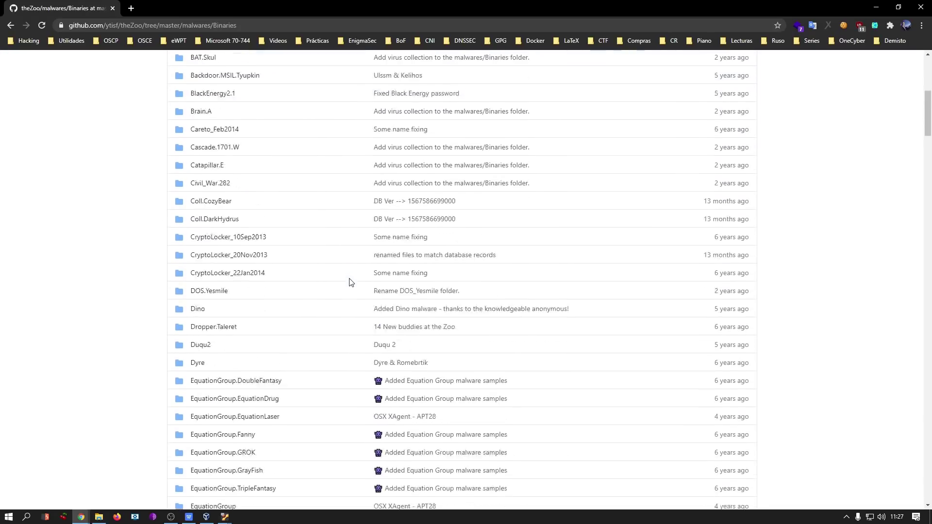
drag(928, 135, 926, 214)
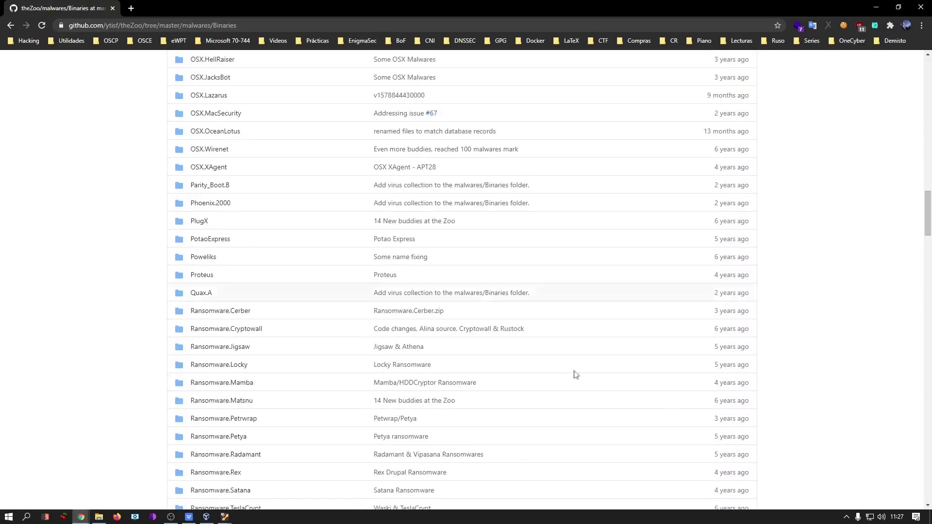
scroll(315, 258, down, 3)
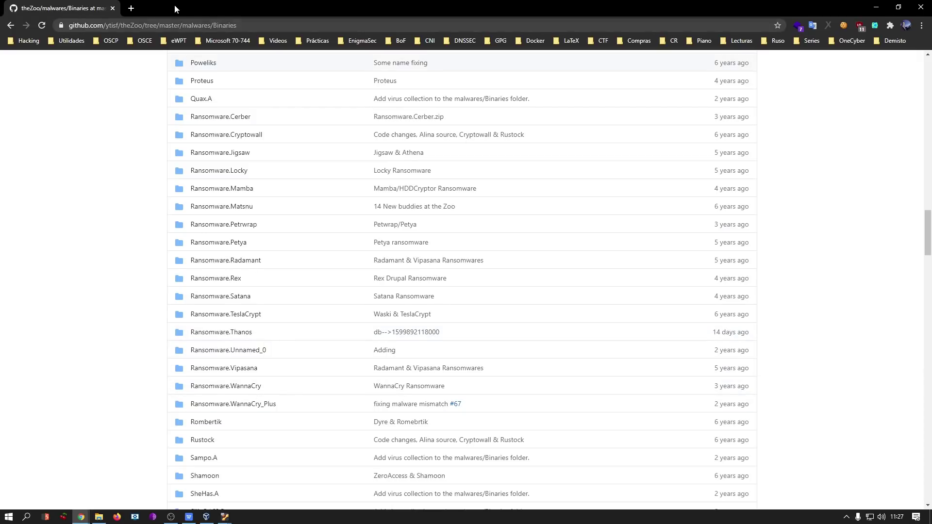
Go to the Ransomware.TeslaCrypt folder and read the archive password in Ransomware.TeslaCrypt.pass.
click(144, 25)
text(https://github.com/ytisf/theZoo/tree/master/malwares/Binaries/Ransomware.TeslaCrypt)
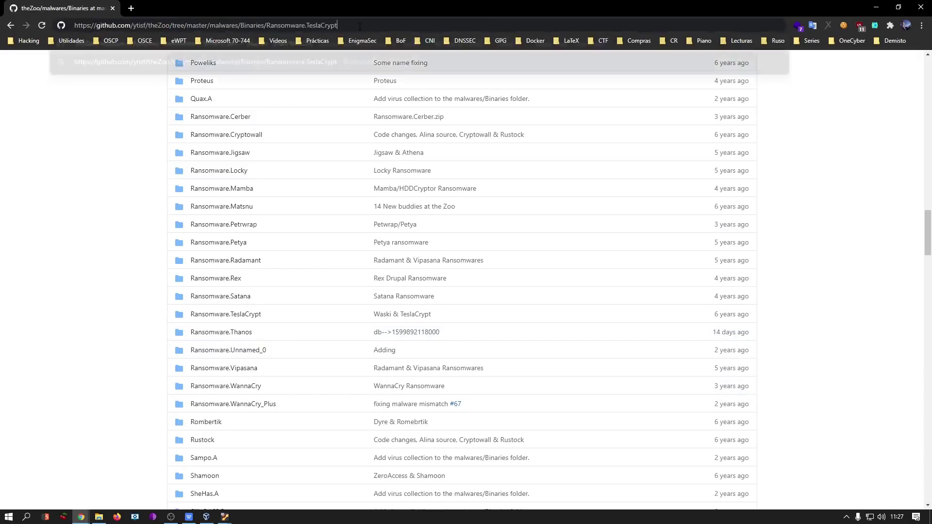
key(Return)
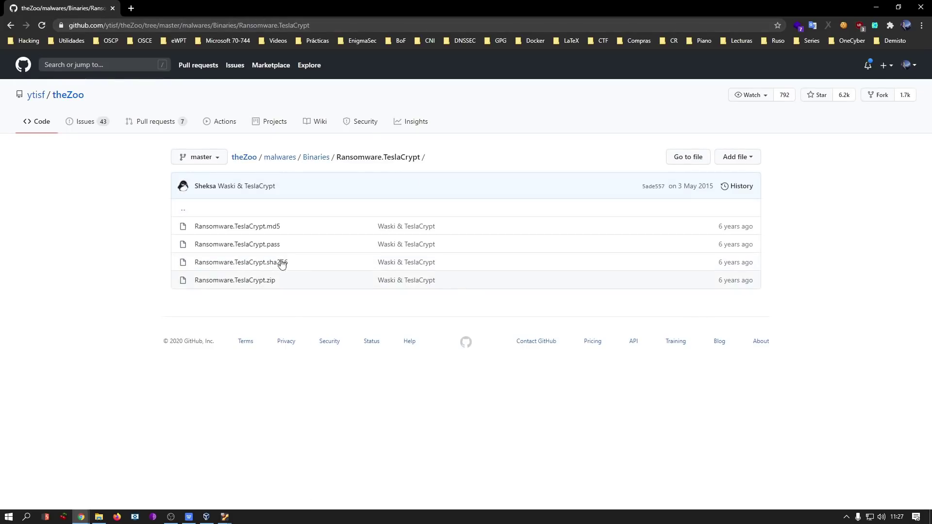
click(266, 246)
drag(258, 263, 203, 260)
Go back and download Ransomware.TeslaCrypt.zip (480 KB).
key(alt+Left)
click(252, 284)
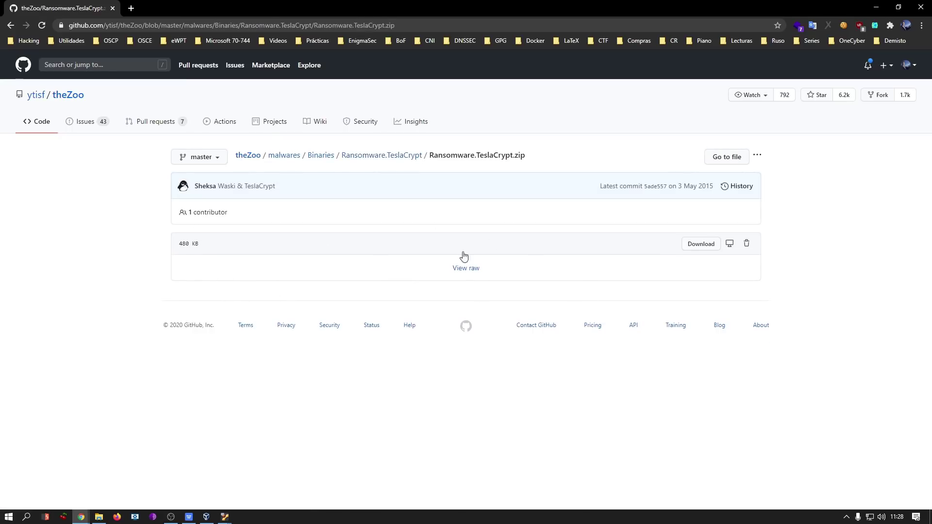
click(708, 245)
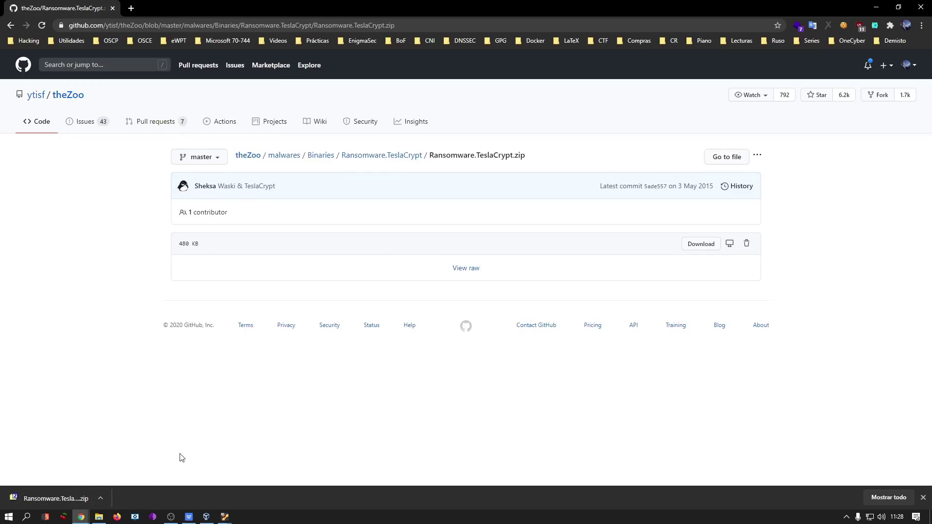
Bring the Windows Víctima VM forward and open Dispositivos > Arrastrar y soltar.
mouse_move(225, 521)
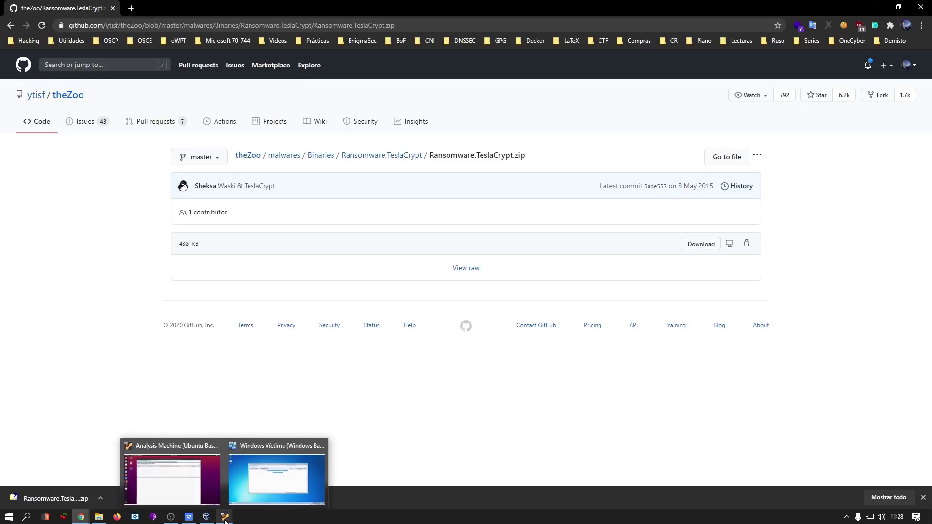
click(271, 479)
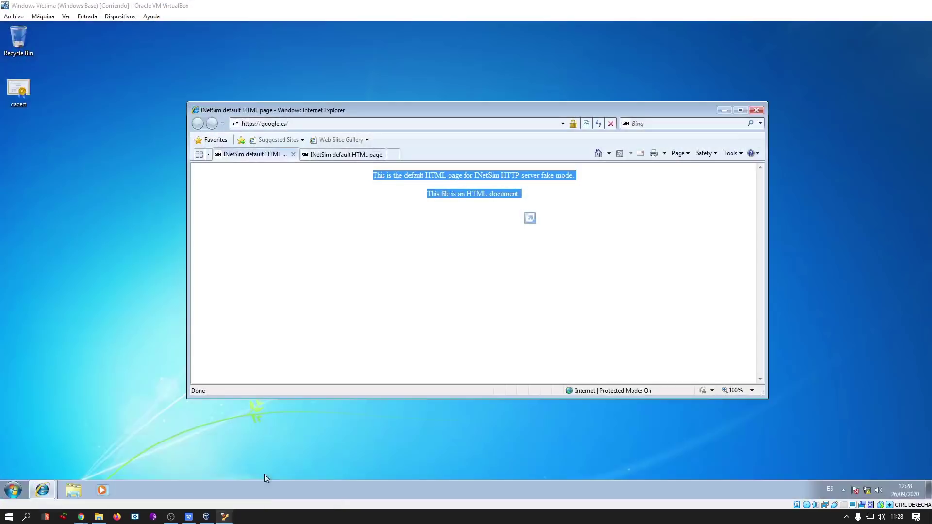
click(49, 17)
mouse_move(121, 22)
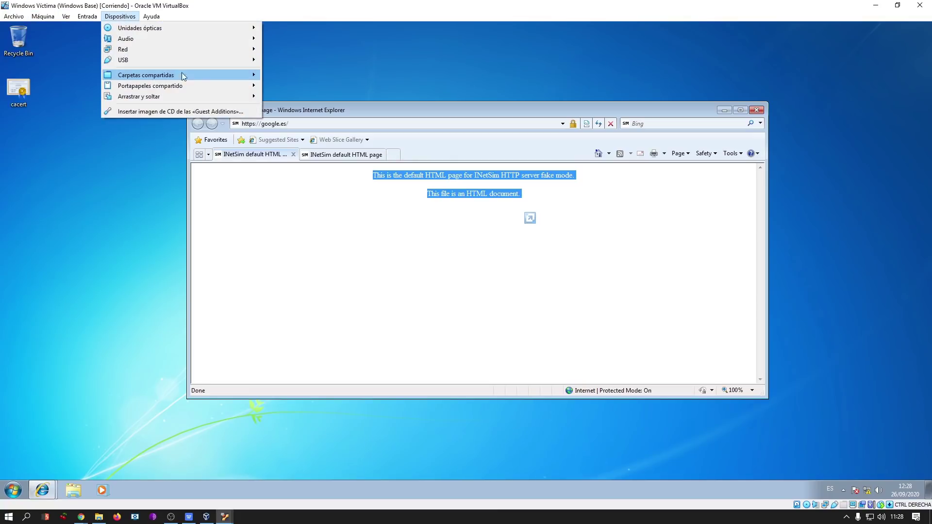
mouse_move(144, 99)
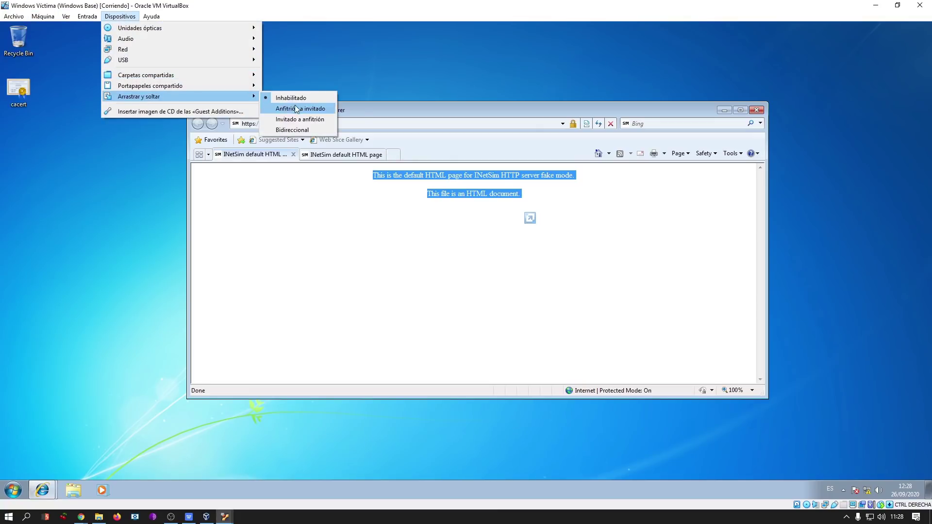
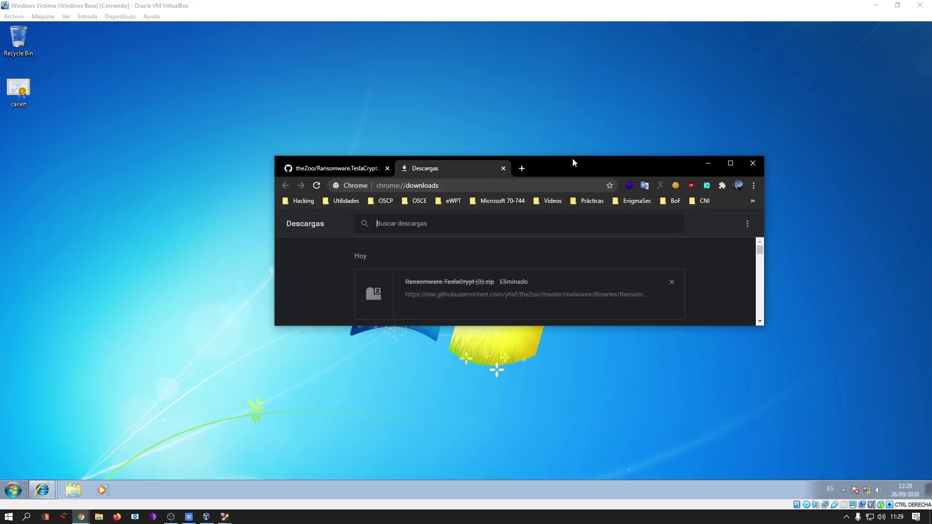
Launch the Windows Security app by searching 'windows defe'.
drag(572, 159, 564, 168)
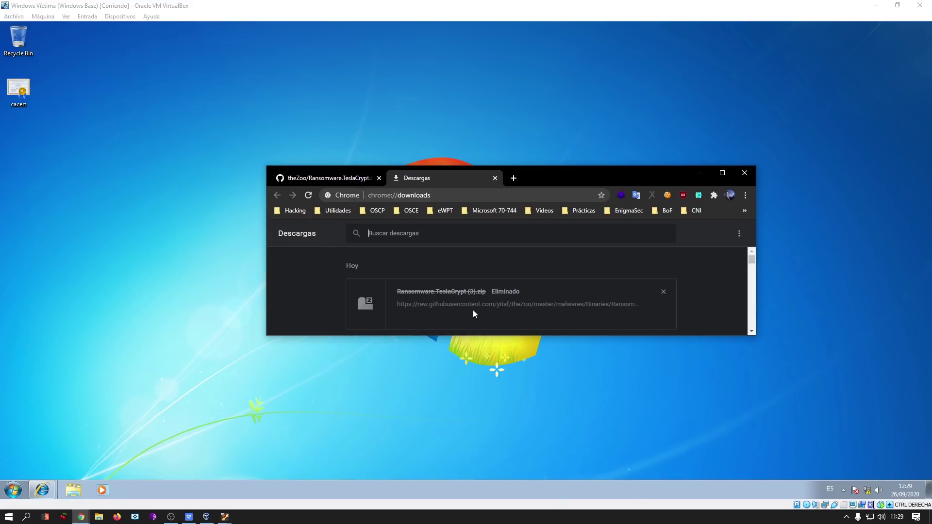
key(super)
text(windows defe)
key(Down)
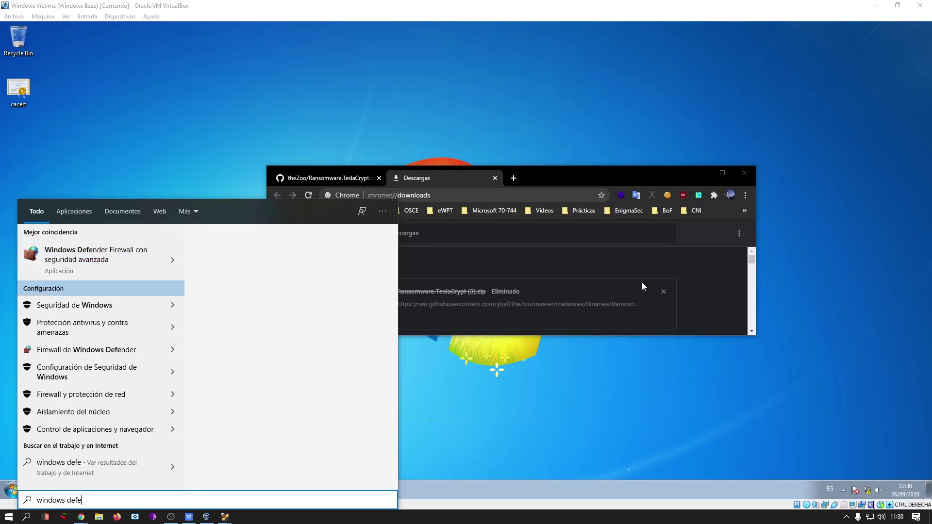
key(Return)
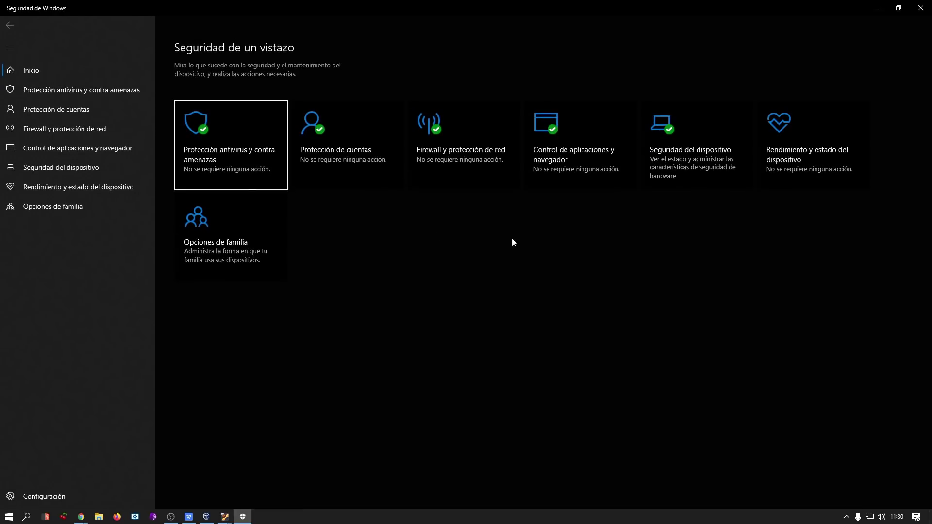
Switch off Protección en tiempo real in the antivirus and threat protection settings.
click(225, 159)
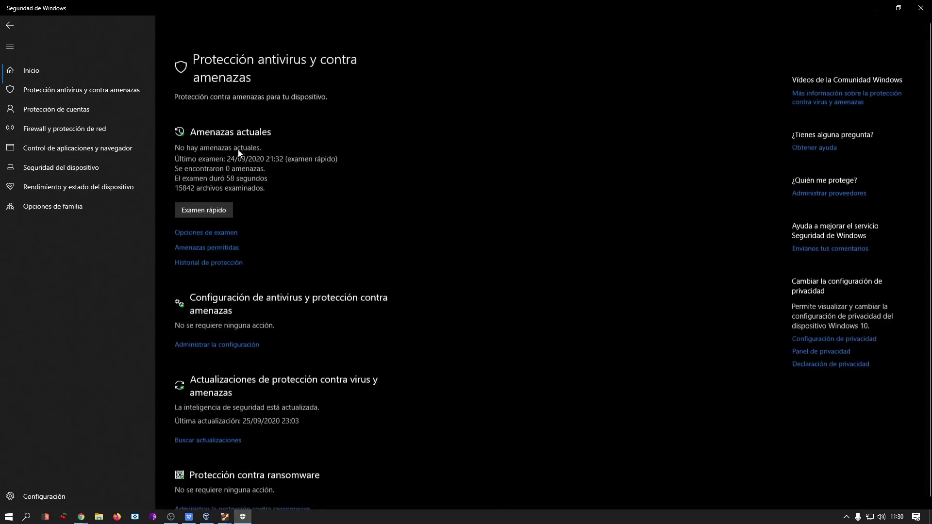
click(233, 322)
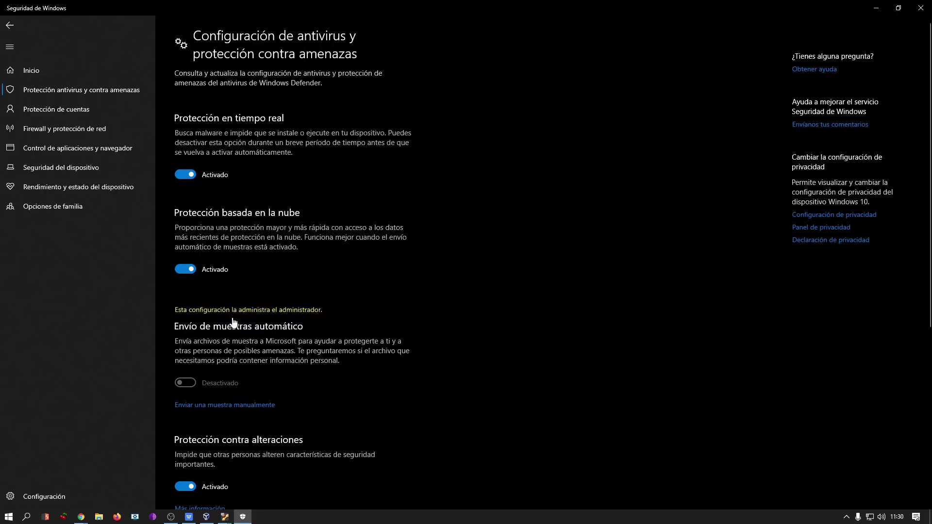
click(191, 177)
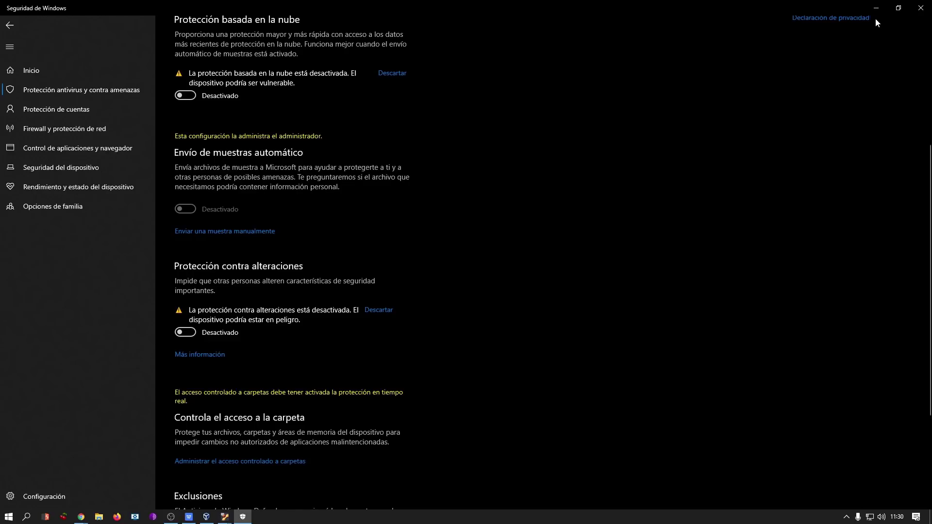
Download Ransomware.TeslaCrypt.zip from the theZoo GitHub tab.
click(877, 8)
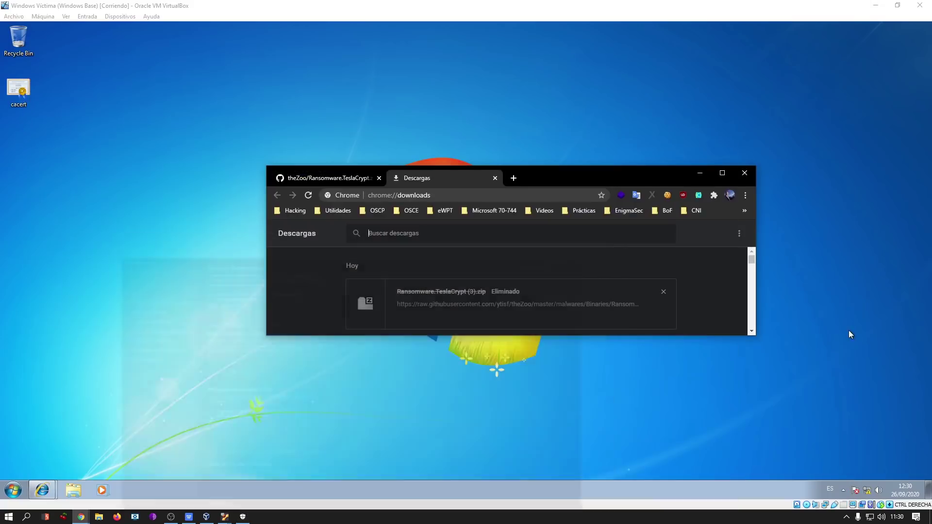
key(ctrl+Tab)
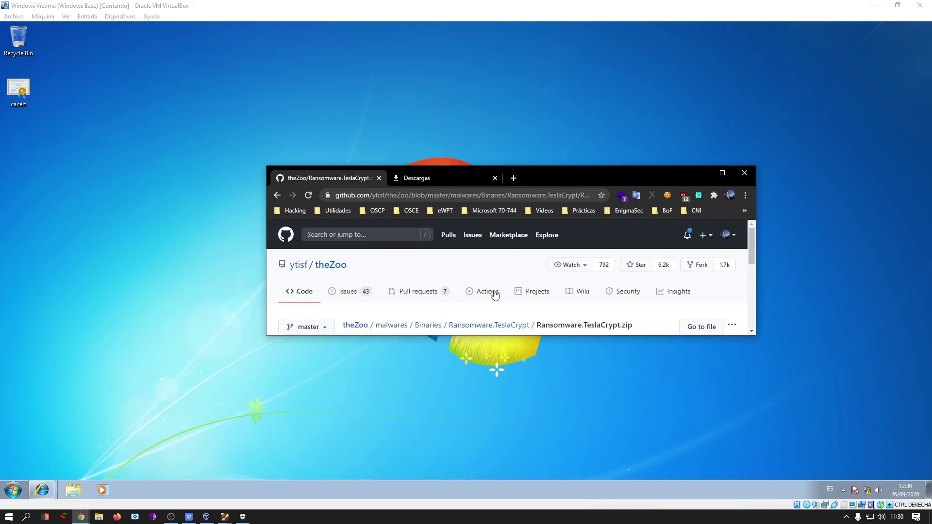
scroll(496, 294, down, 10)
scroll(511, 258, up, 1)
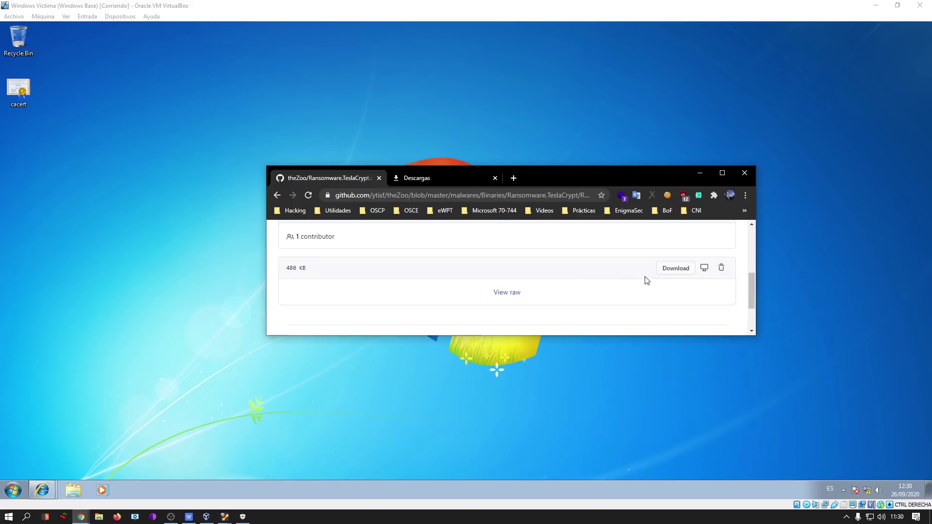
click(674, 269)
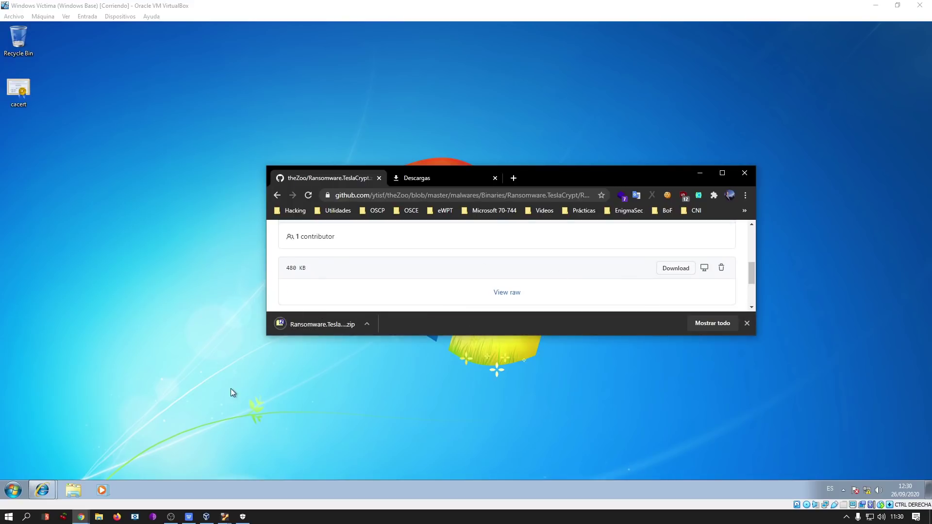
Confirm the TeslaCrypt zip appears in Chrome's full downloads list.
click(410, 178)
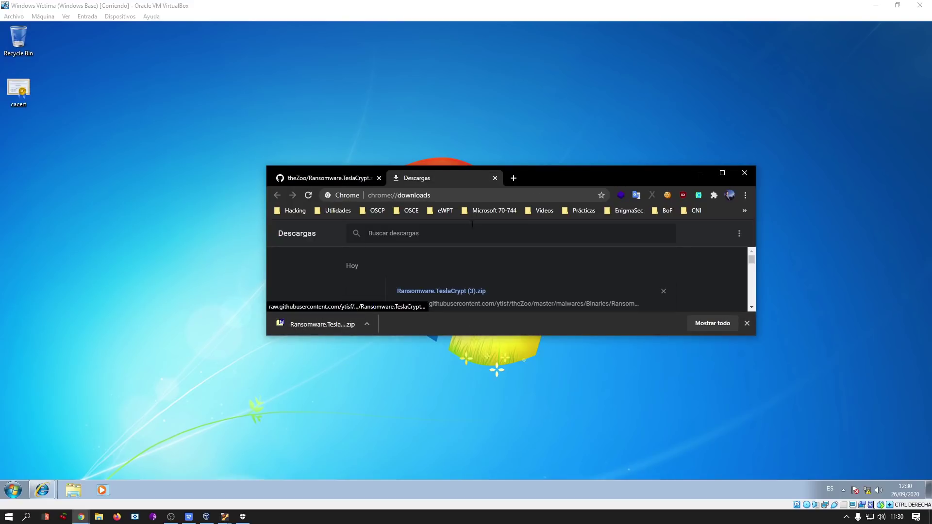
click(495, 177)
drag(323, 324, 54, 143)
click(714, 324)
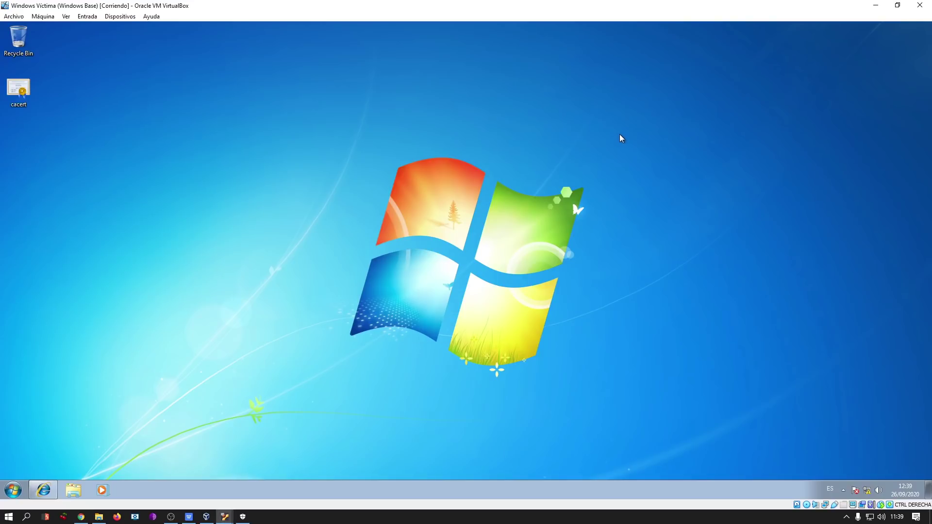
Copy the TeslaCrypt zip from the host Downloads folder onto the VM desktop.
click(98, 517)
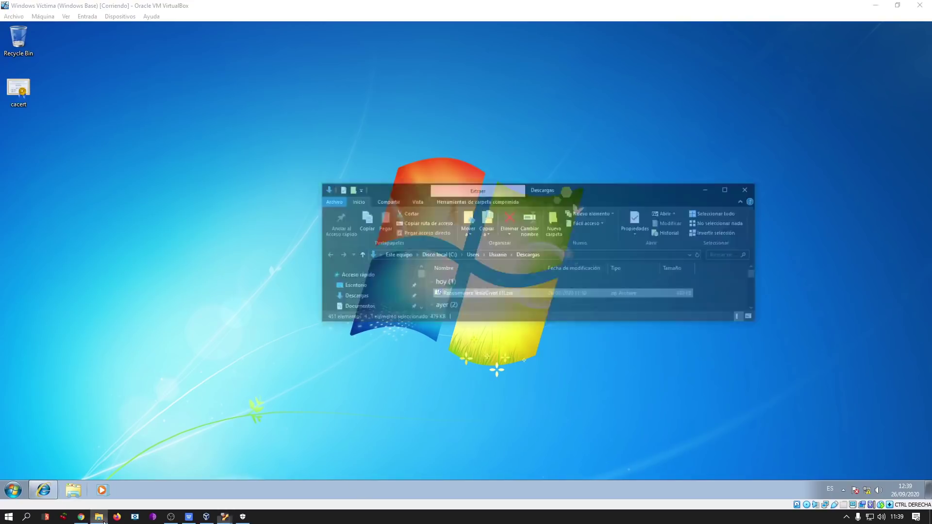
drag(593, 149, 617, 137)
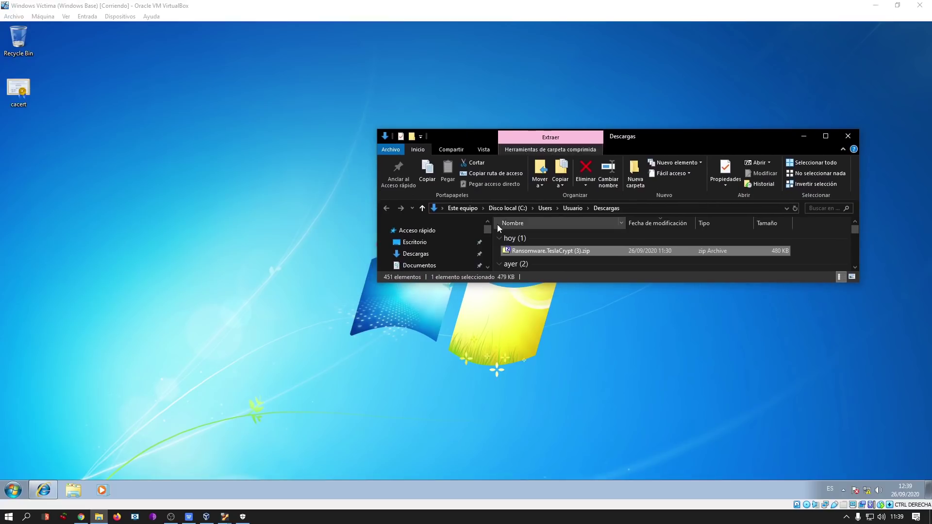
drag(520, 253, 69, 155)
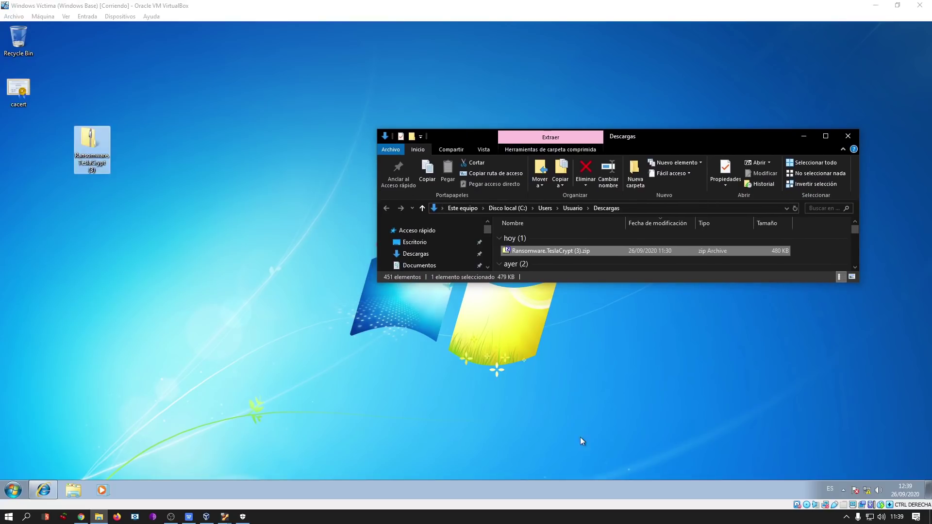
click(807, 136)
drag(92, 146, 39, 152)
click(120, 16)
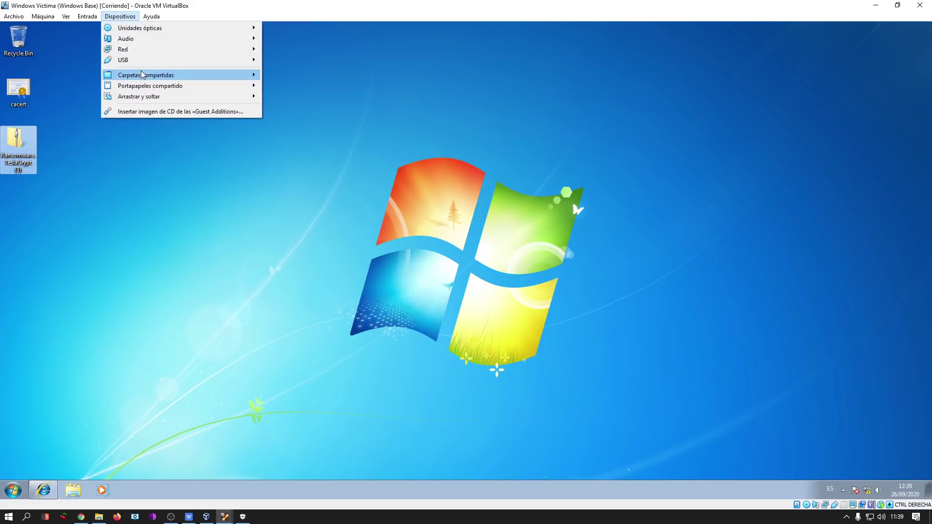
mouse_move(139, 97)
click(418, 130)
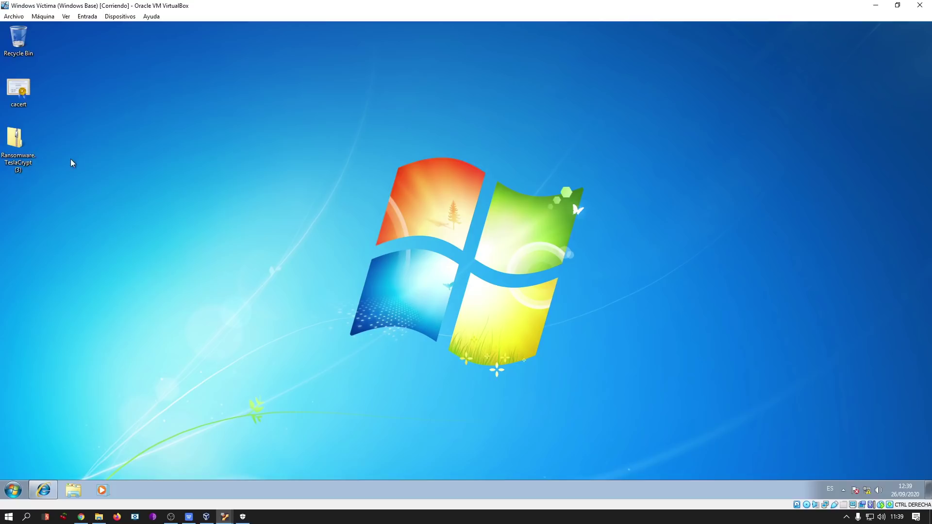
Extract the zip into Ransomware.TeslaCrypt (3) using the archive password, widening the Name column.
right_click(13, 148)
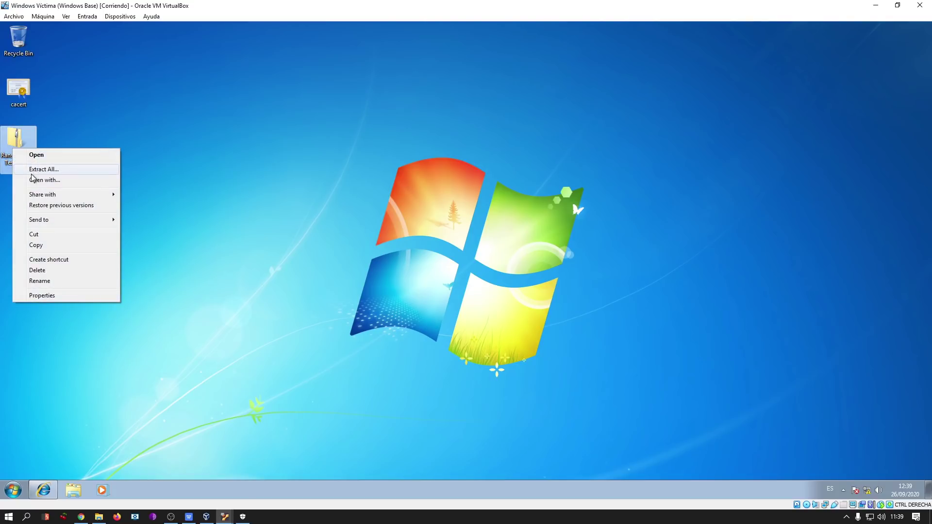
click(34, 169)
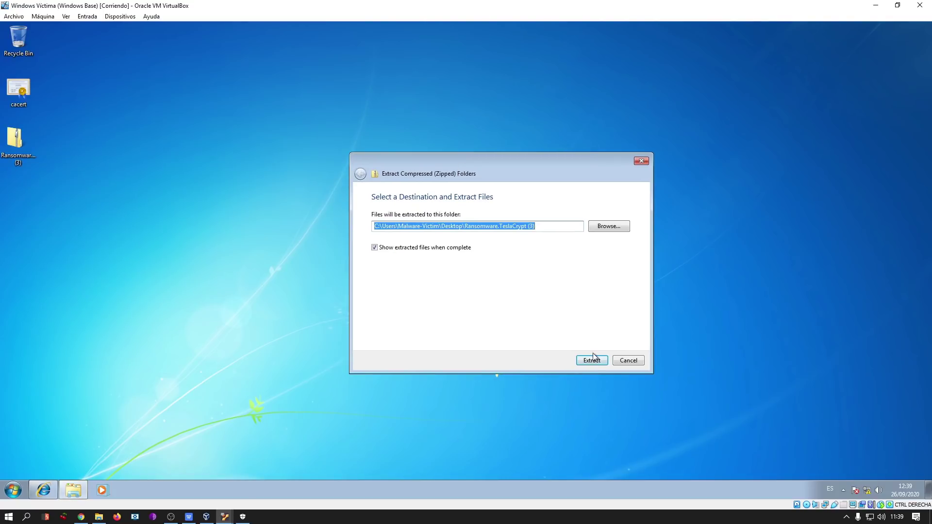
click(592, 360)
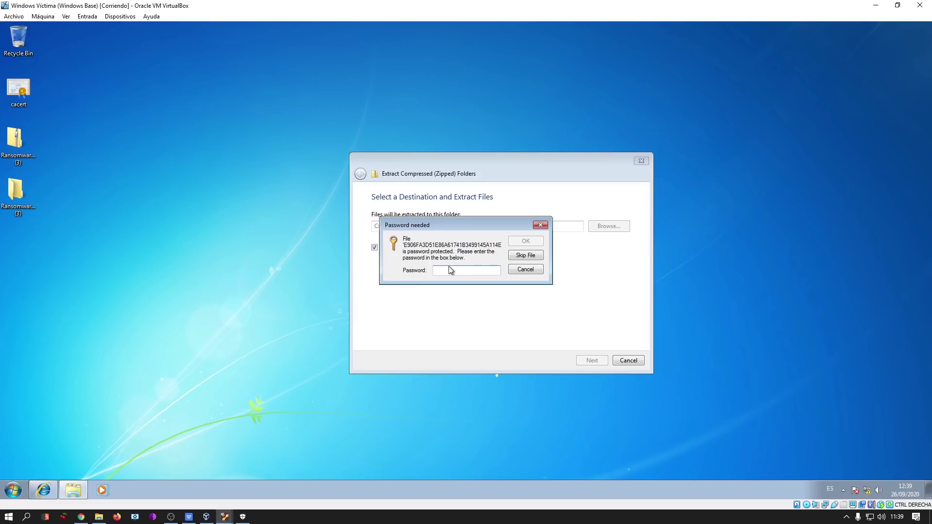
text(infected)
key(Return)
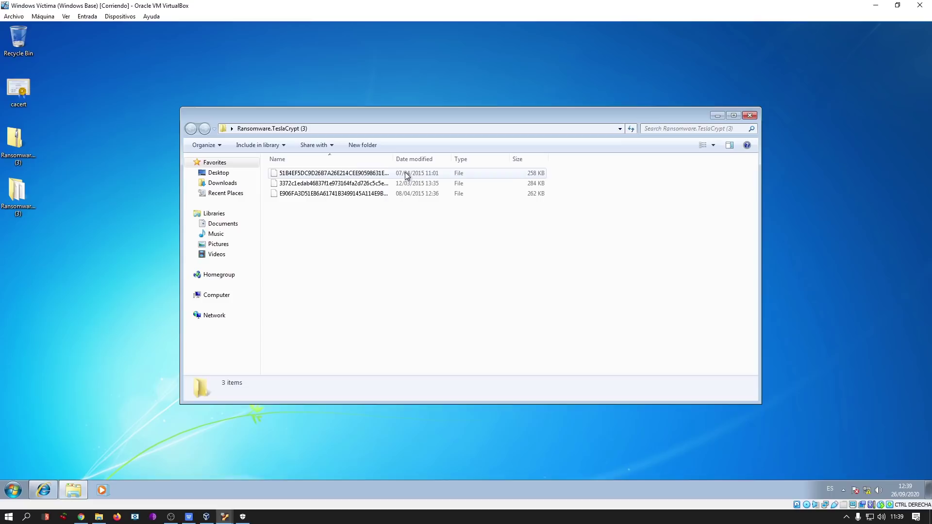
double_click(394, 159)
drag(413, 112, 393, 92)
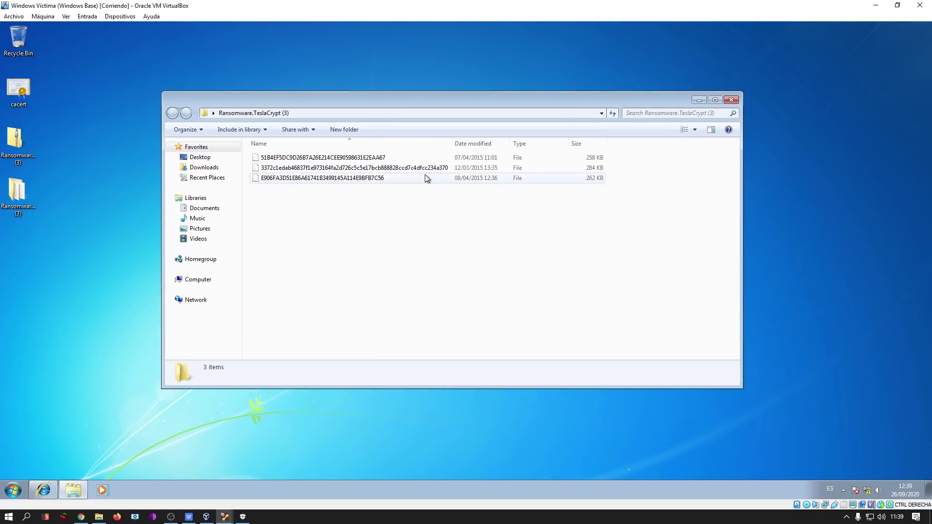
Rename sample 51B4EF5DC9D26B7A26E214CEE90598631E2EAA67 to .exe with a move command, then close cmd.
right_click(363, 235)
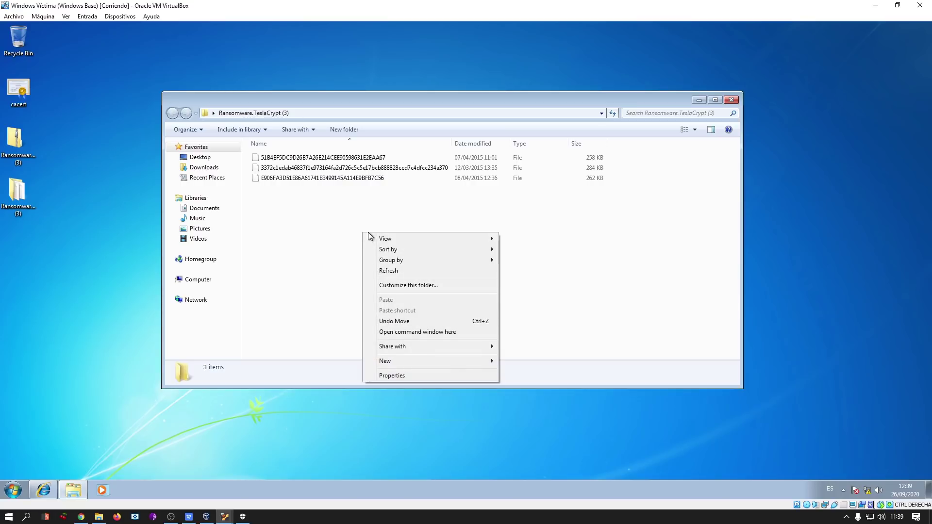
click(416, 332)
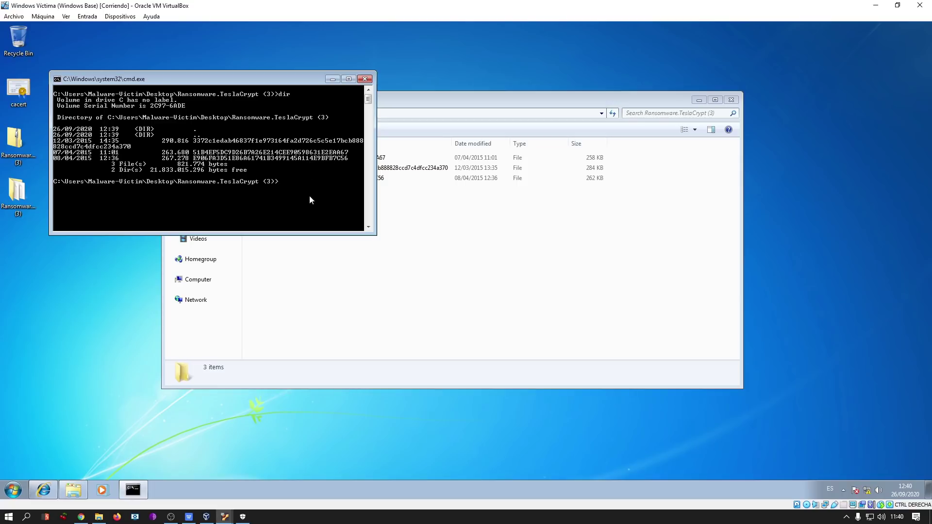
text(e 5)
key(Tab)
text(5)
key(Tab)
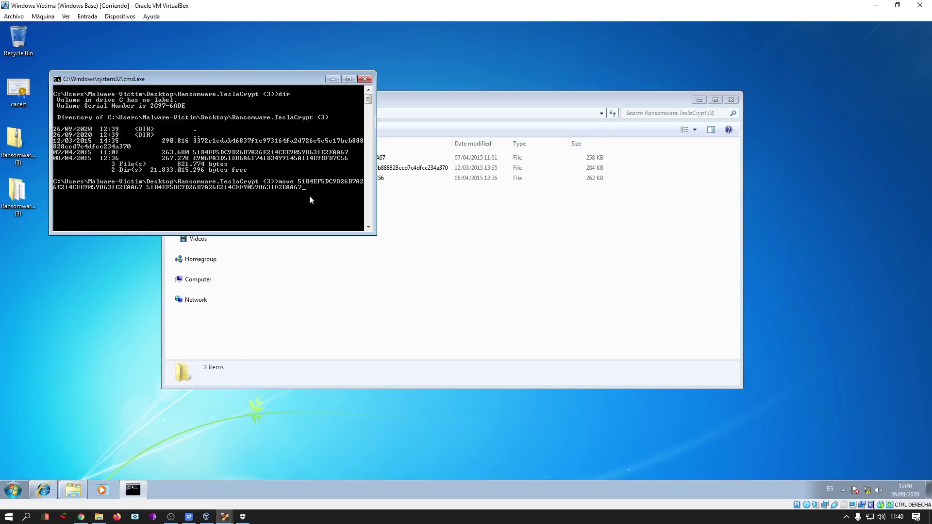
drag(277, 87, 427, 219)
key(Return)
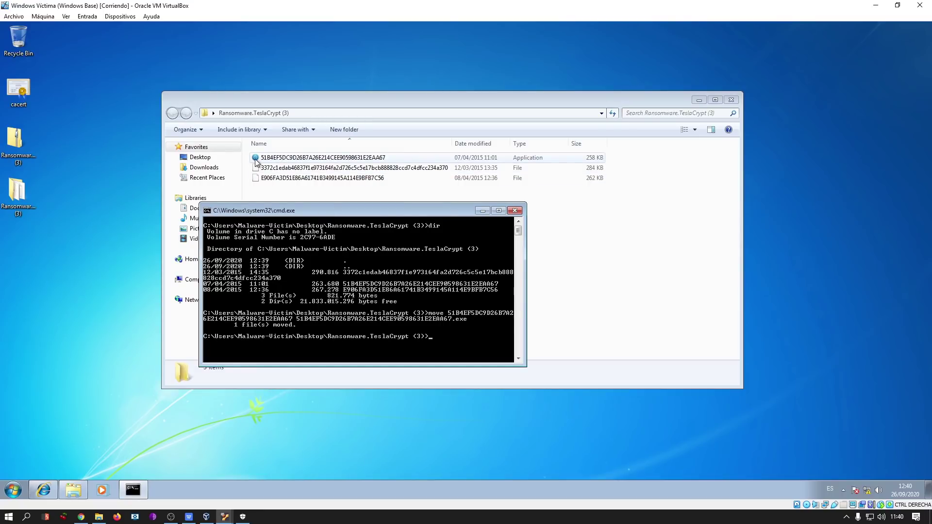
click(514, 210)
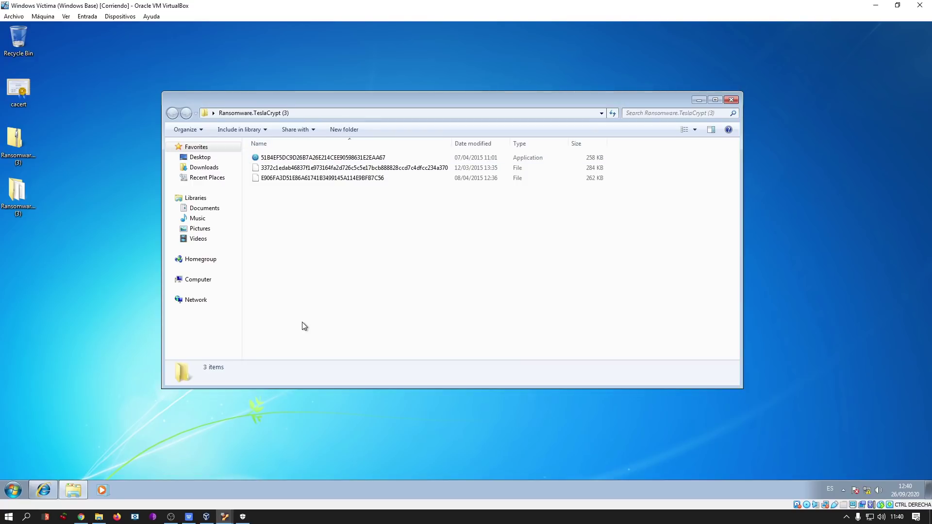
mouse_move(224, 518)
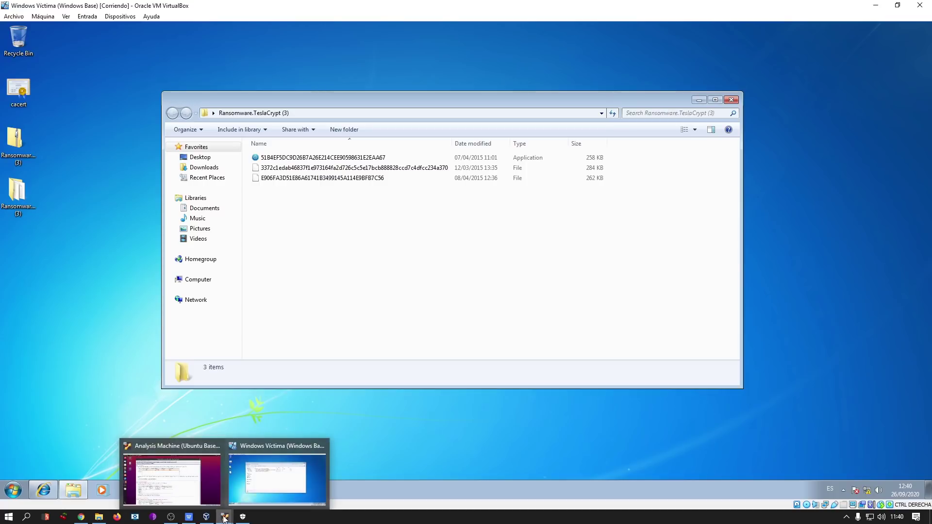
Select all requests in Burp's Proxy HTTP history and delete them.
click(185, 480)
click(143, 106)
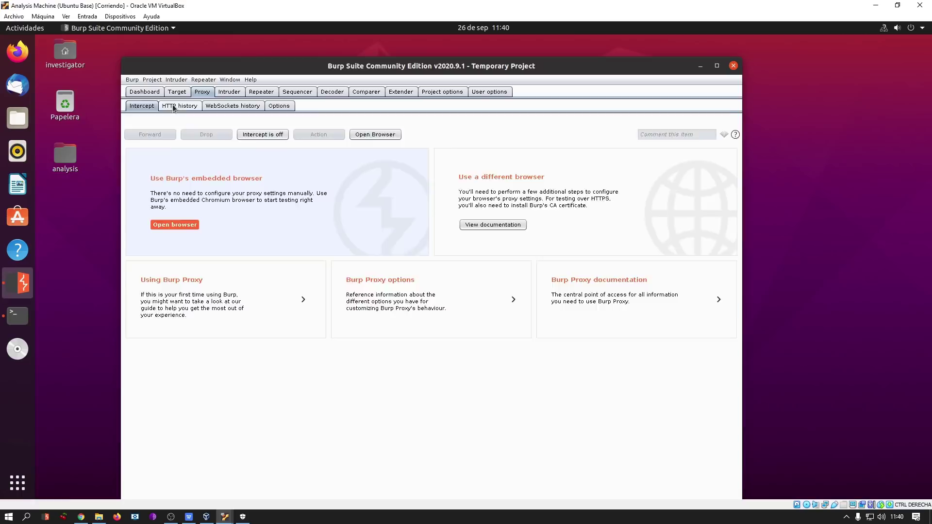
click(172, 108)
click(286, 143)
scroll(371, 206, down, 8)
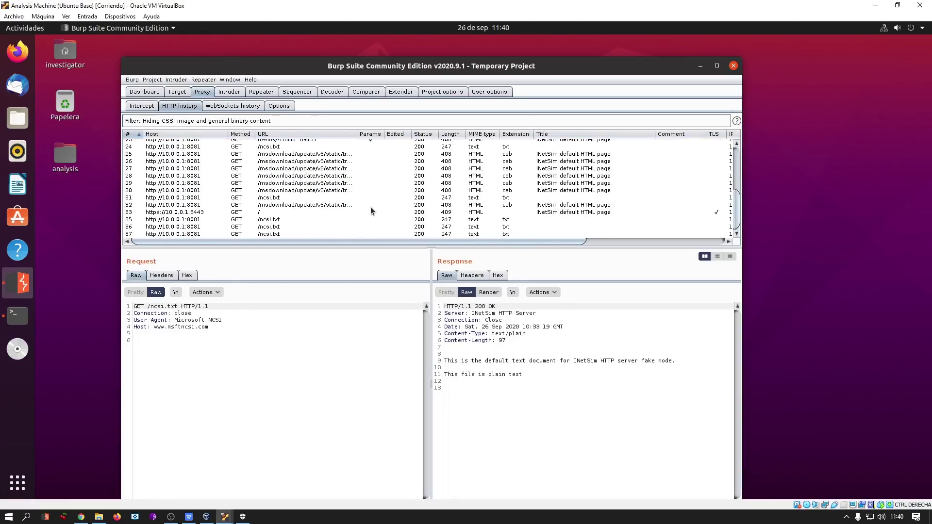
shift+click(291, 234)
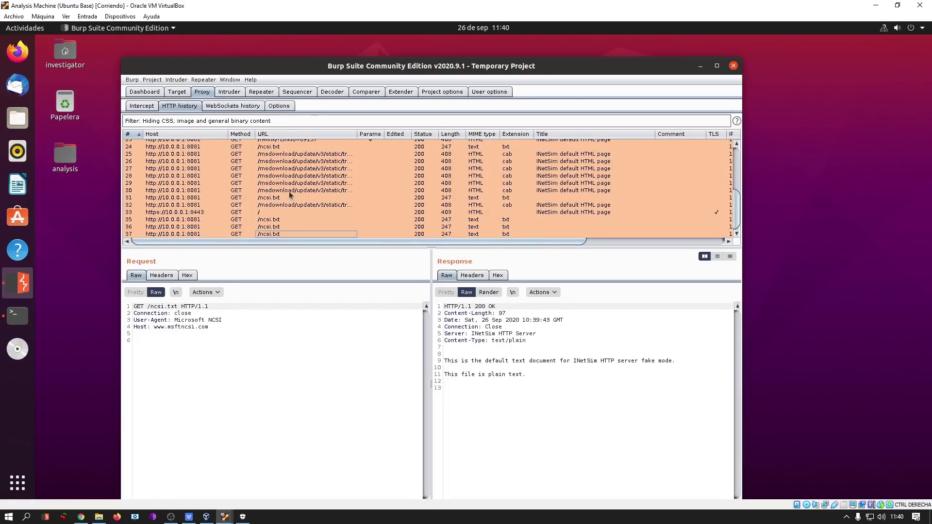
right_click(305, 165)
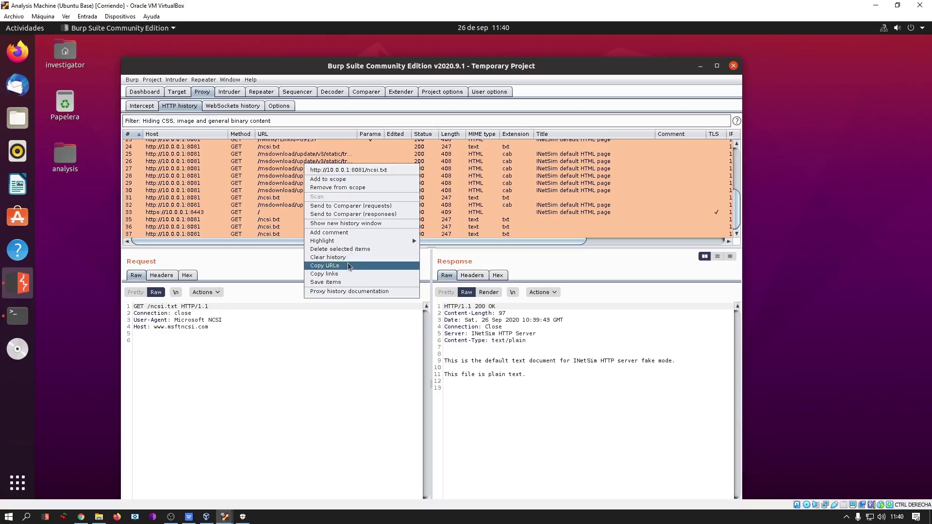
click(343, 249)
click(504, 318)
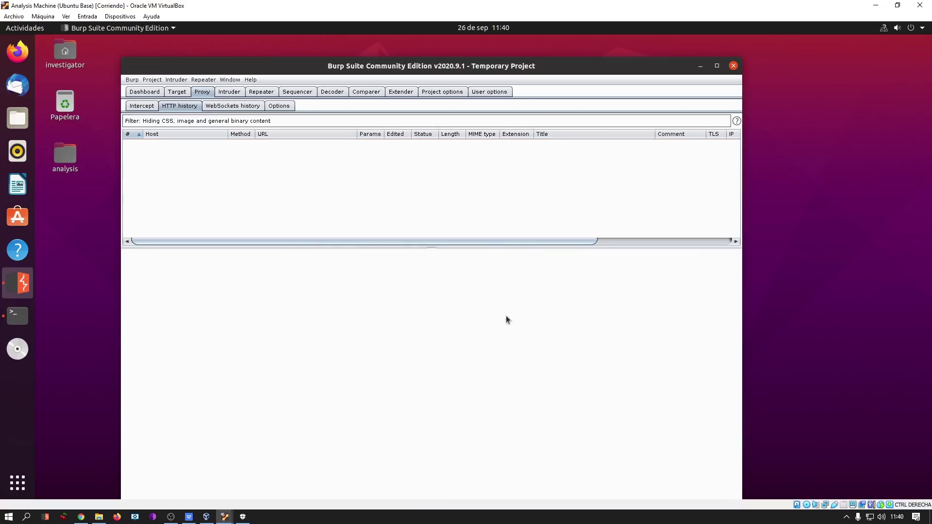
Enlarge the history table and minimize the running INetSim terminal.
drag(400, 248, 411, 343)
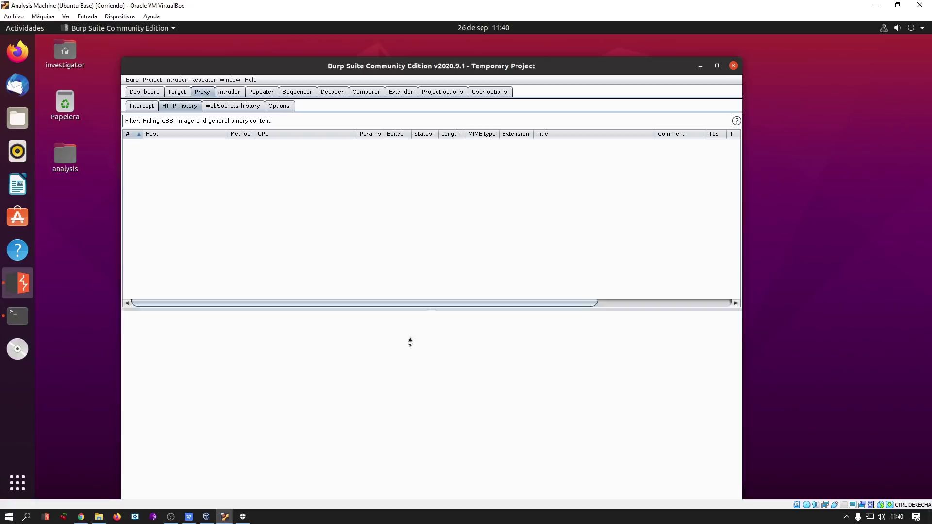
click(17, 316)
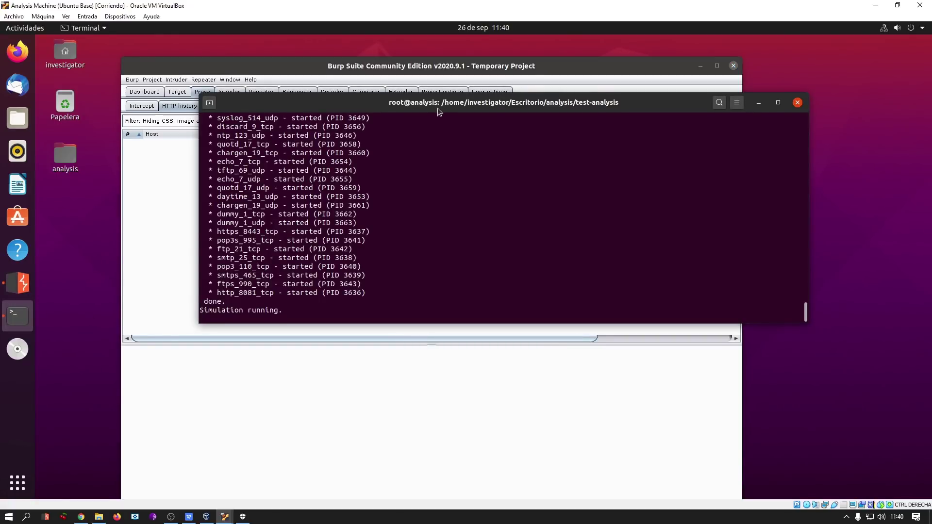
drag(439, 111, 426, 119)
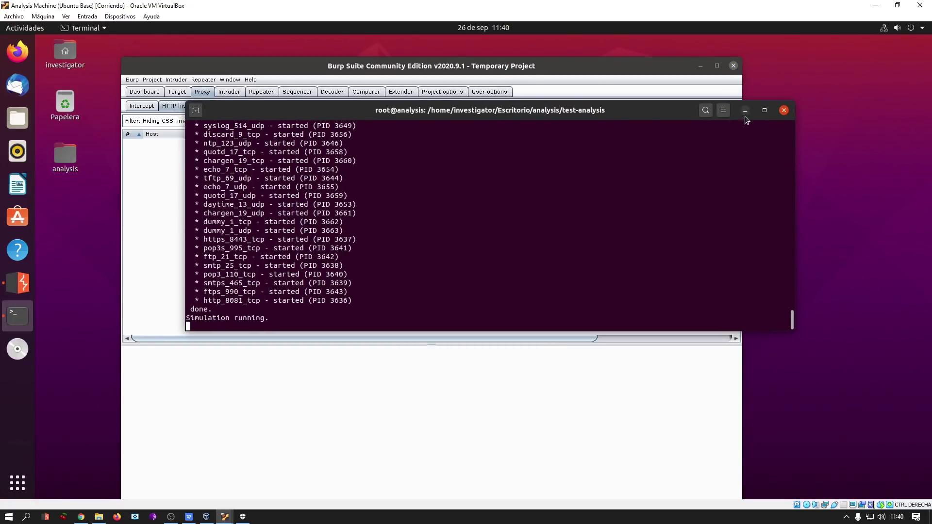
click(746, 110)
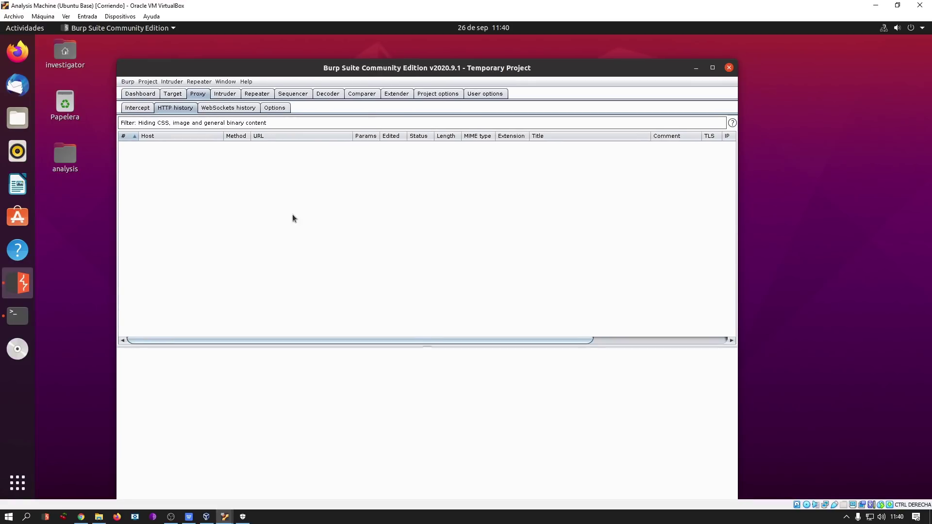
Run the TeslaCrypt .exe in the Windows VM and approve the UAC prompt.
mouse_move(225, 516)
click(274, 481)
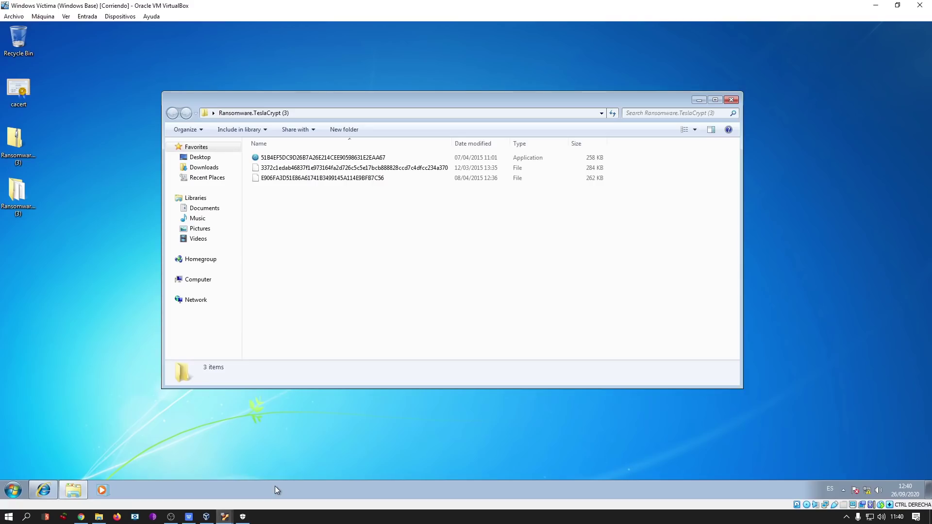
click(322, 160)
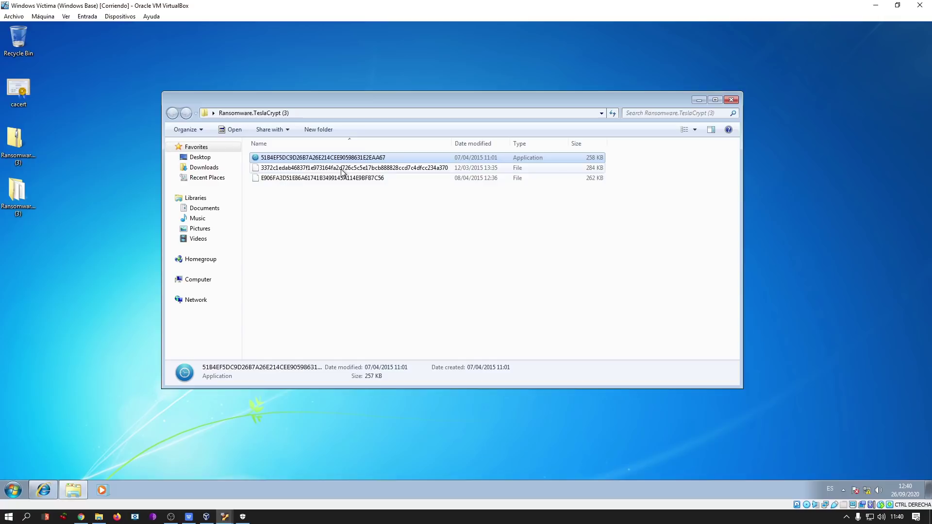
double_click(348, 161)
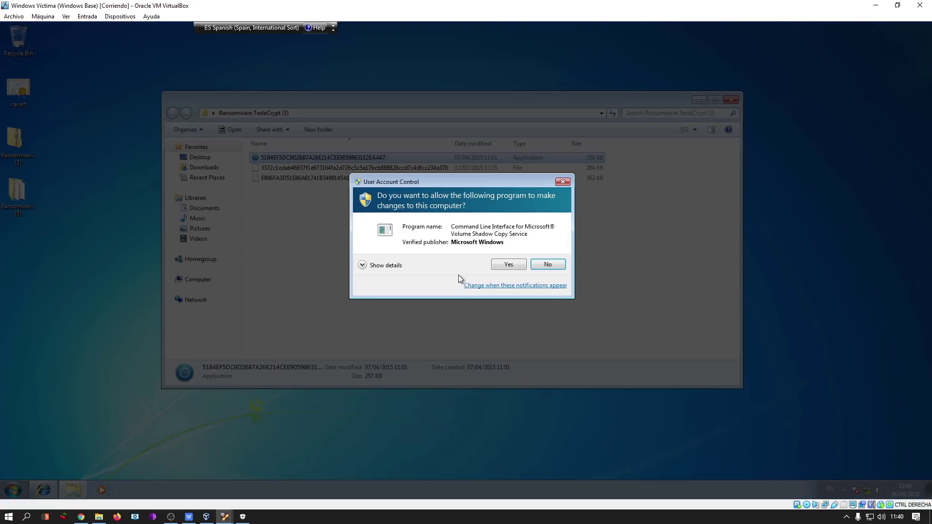
click(508, 264)
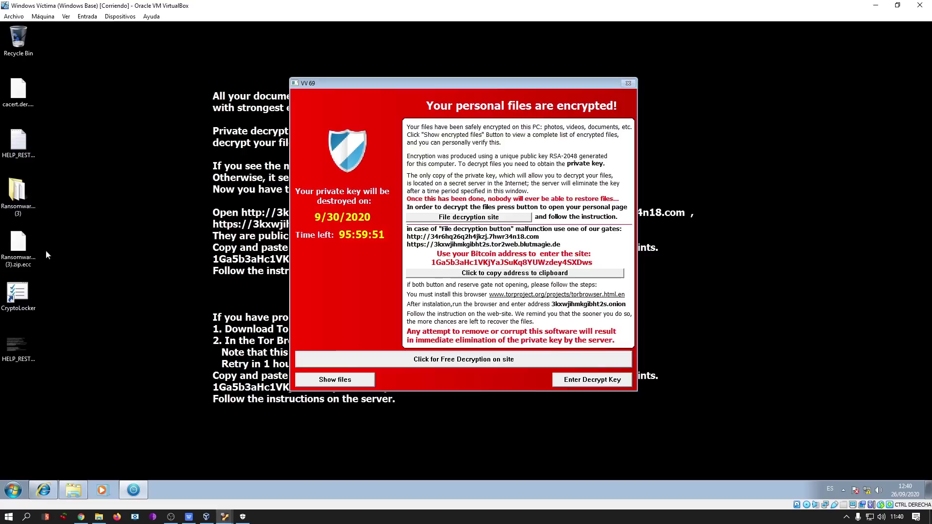
Open the HELP_RESTORE_FILES ransom note, then open and close the Enter Decrypt Key form.
click(19, 240)
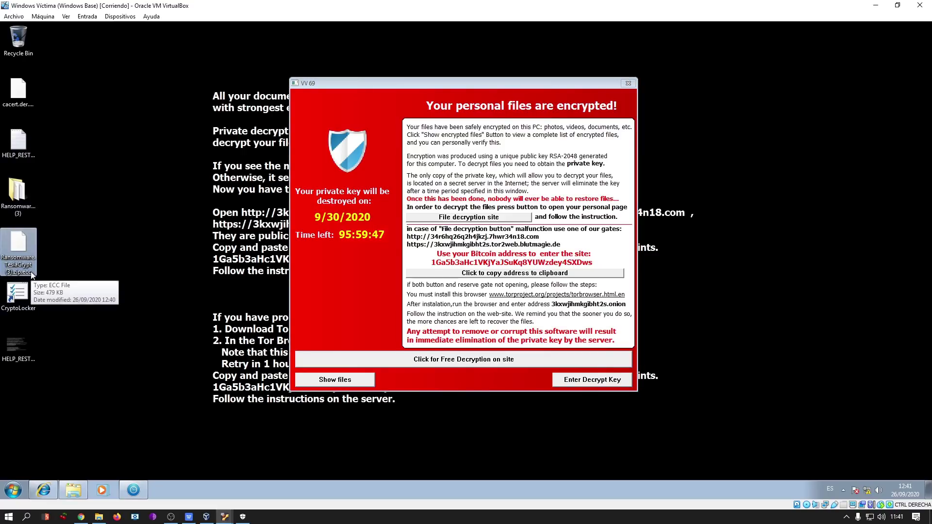
click(21, 207)
double_click(20, 207)
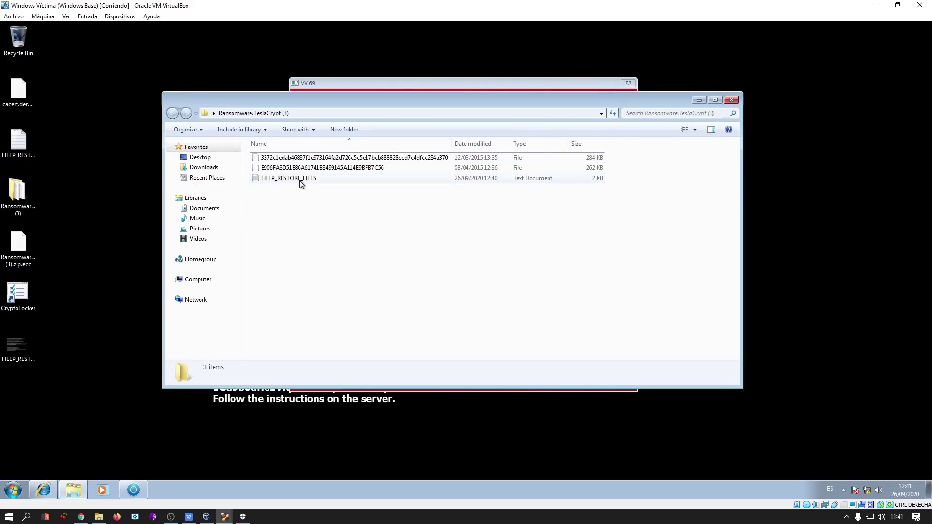
double_click(331, 181)
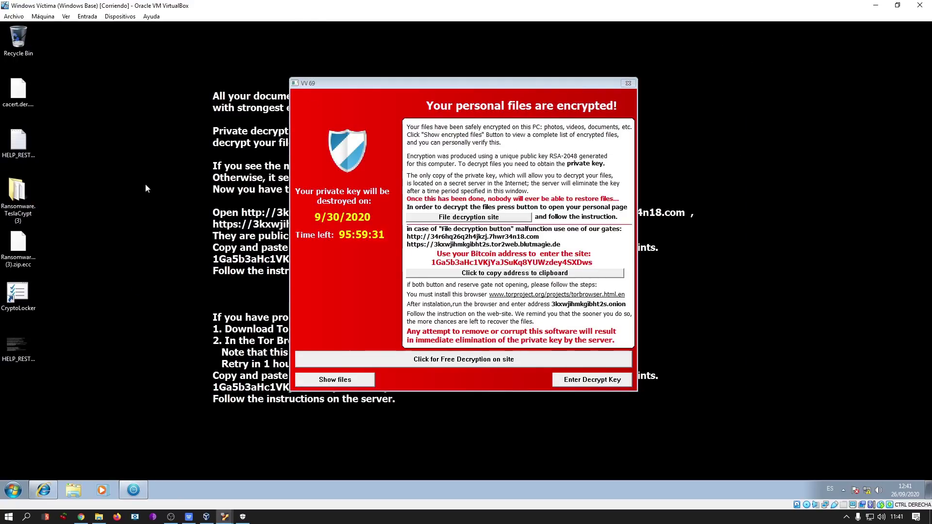
drag(456, 80, 474, 71)
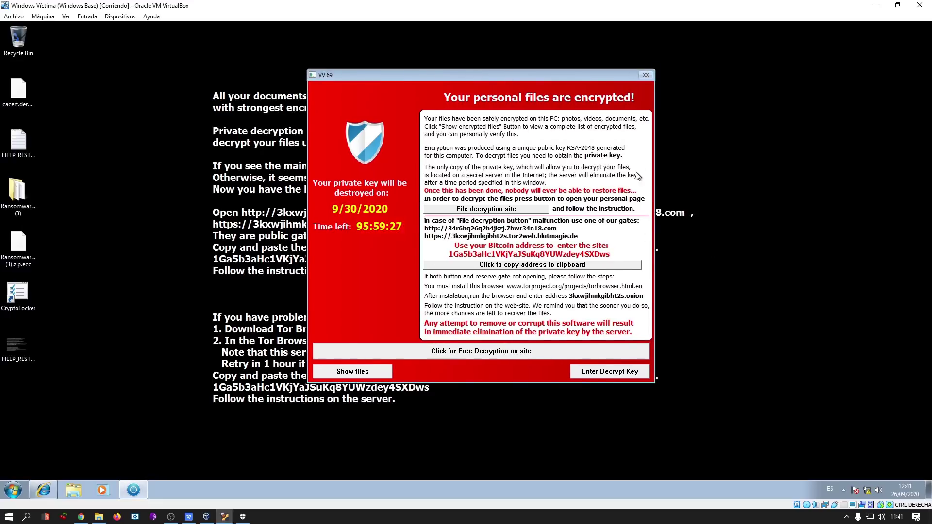
click(617, 373)
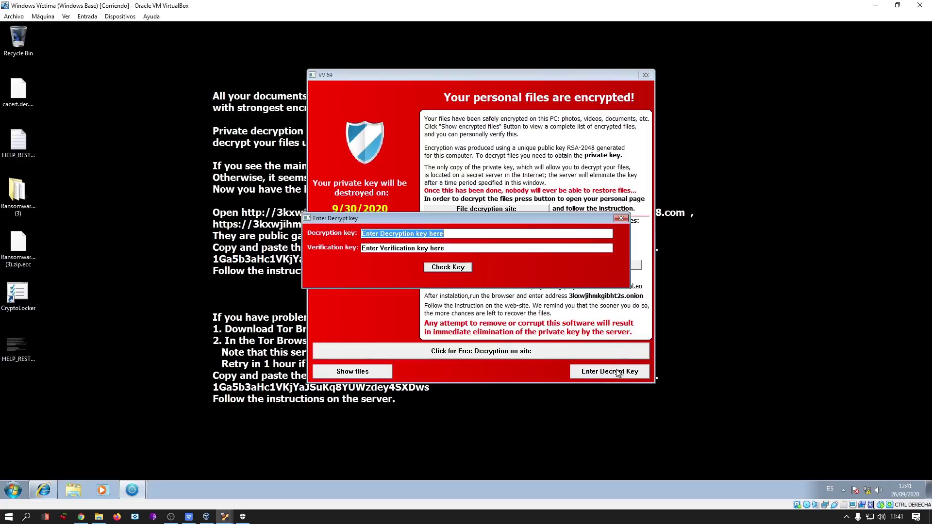
click(621, 219)
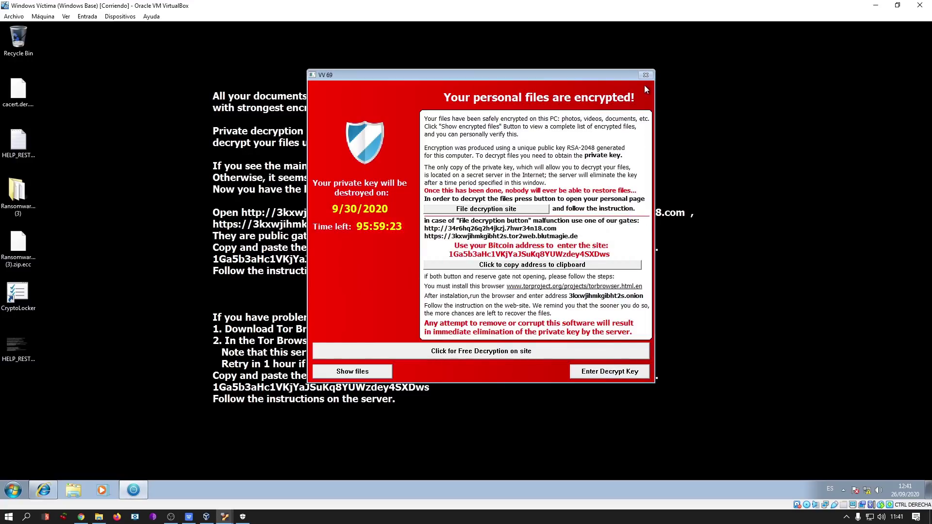
click(225, 518)
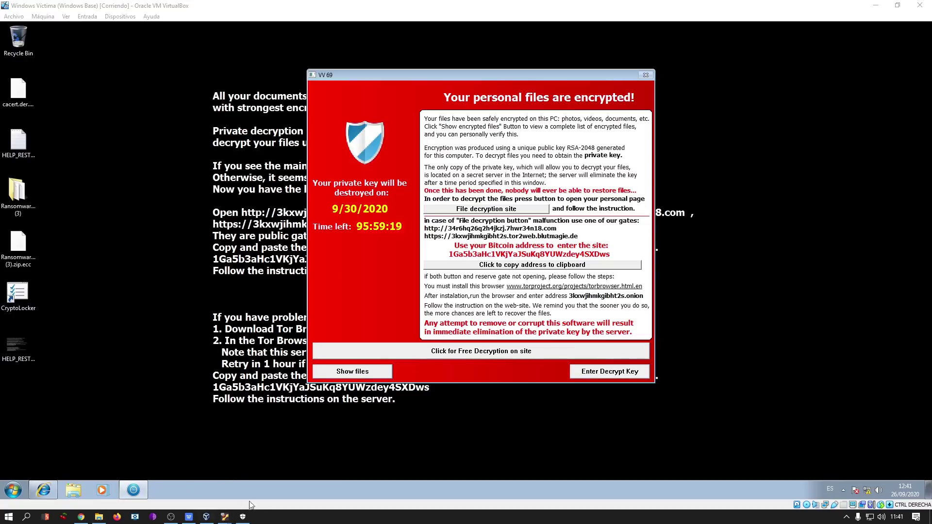
Inspect request 39 in Burp and mark its host epahyca5ol6plex3.wh47f2as19.com.
mouse_move(225, 516)
click(179, 474)
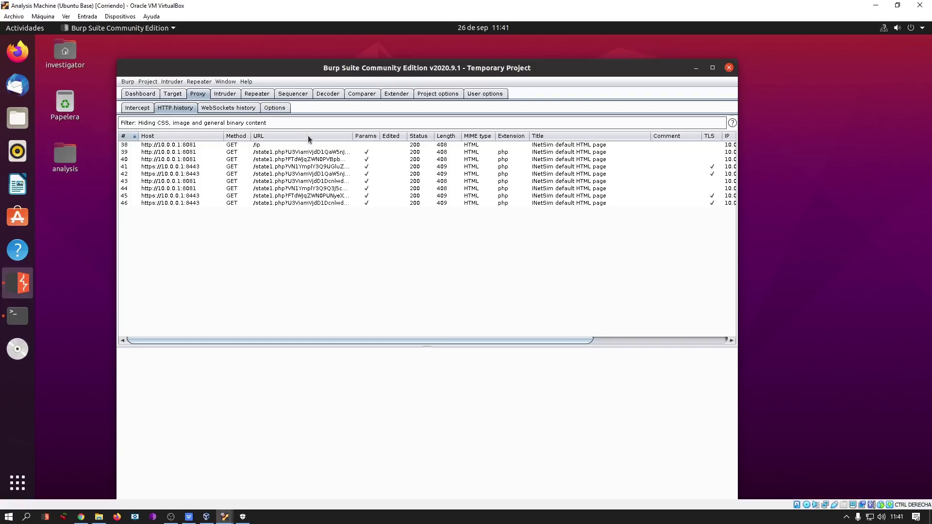
click(276, 153)
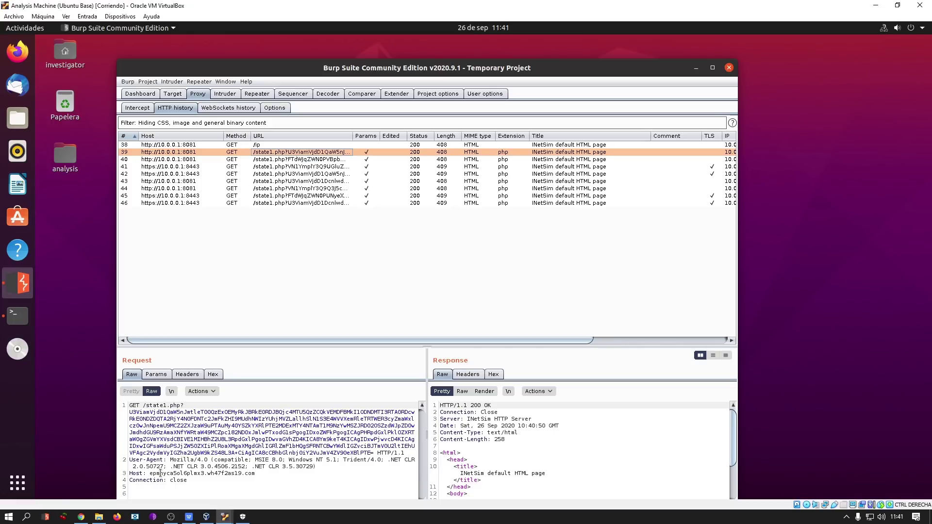
drag(149, 474, 199, 473)
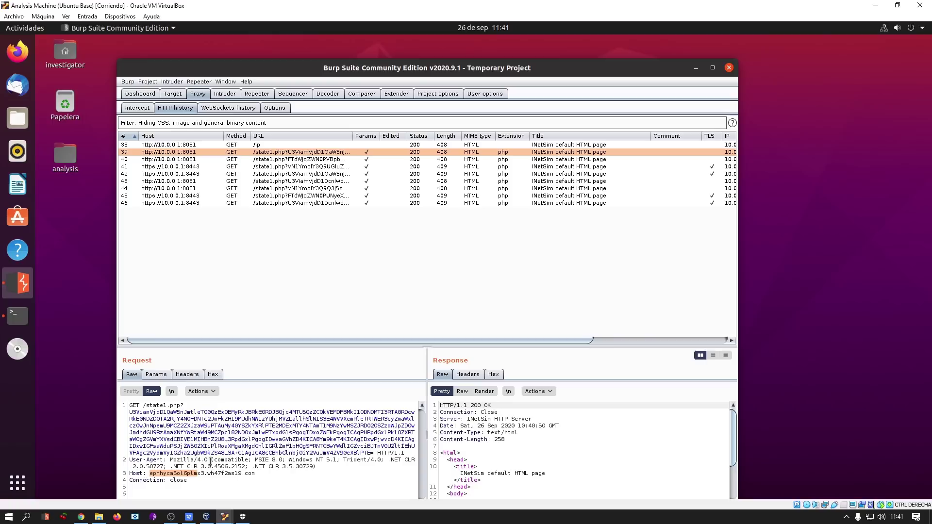
Review the captured state1.php requests 40 through 46.
click(309, 161)
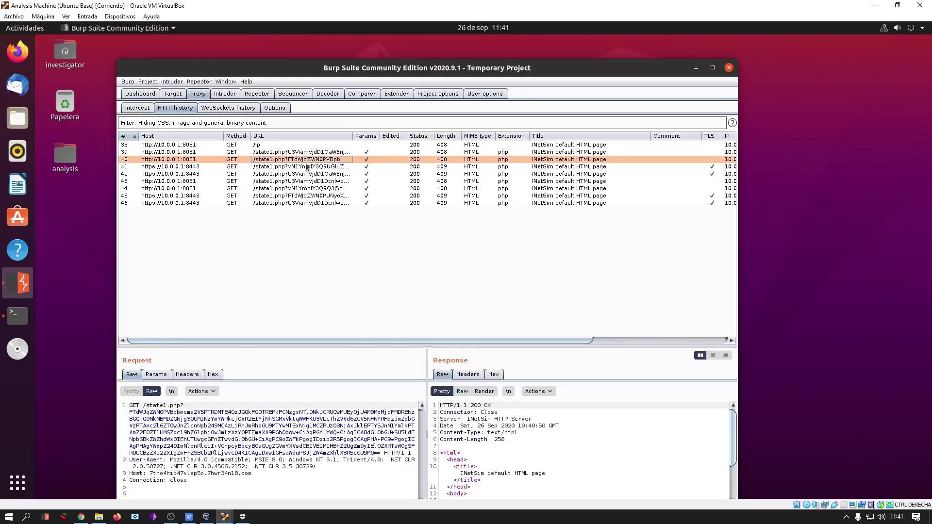
click(307, 167)
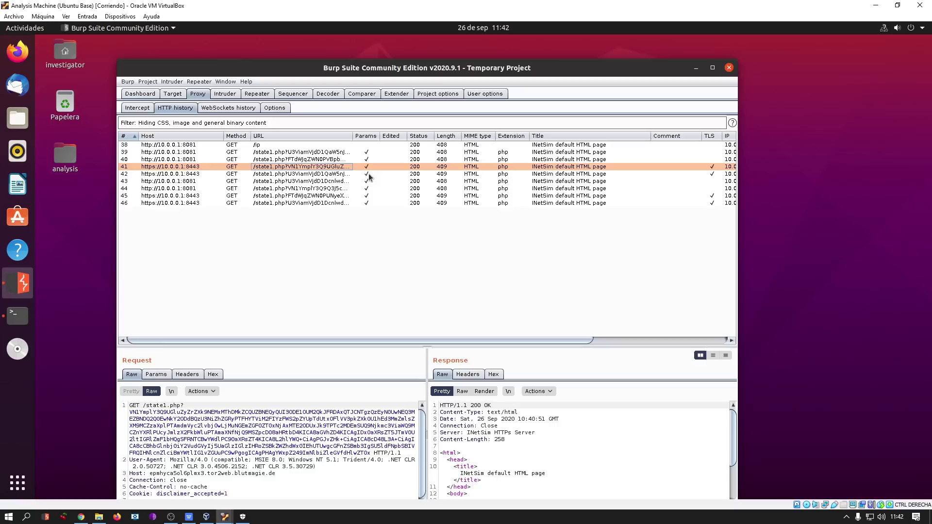
click(271, 174)
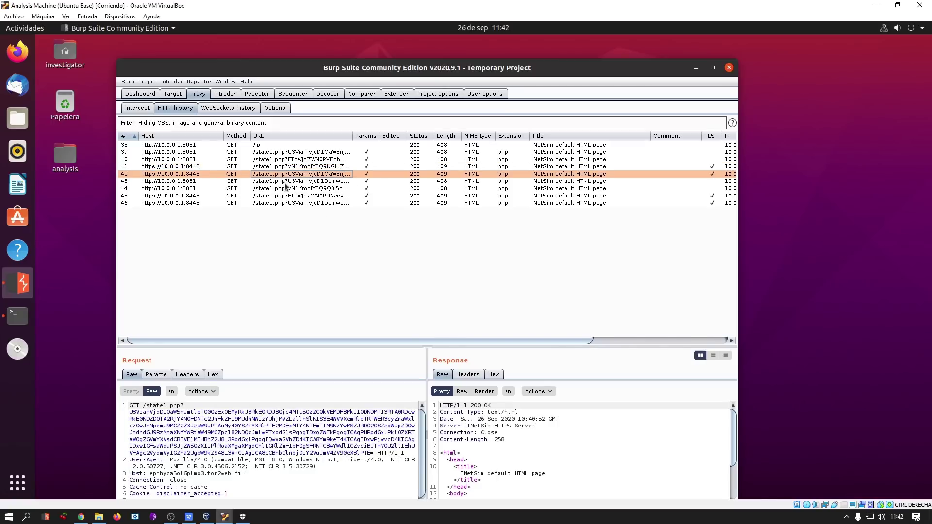
click(292, 189)
click(304, 195)
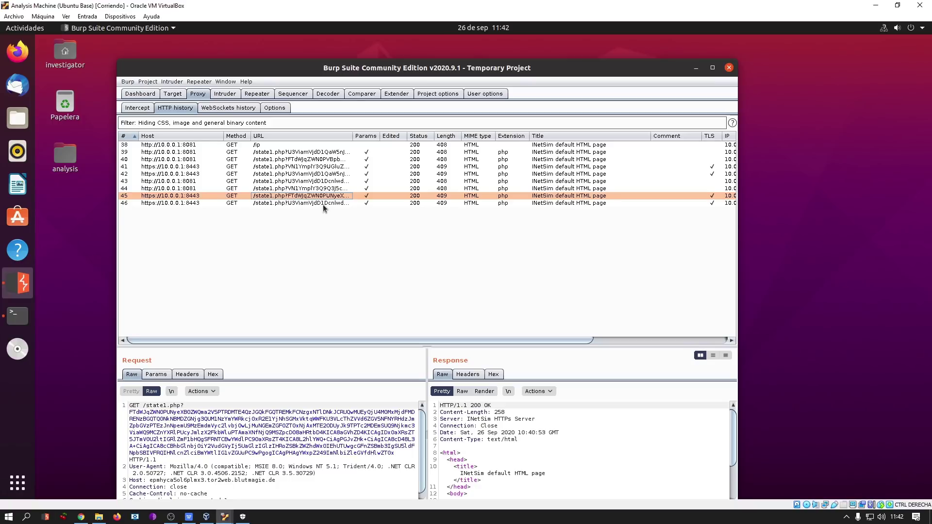
click(308, 153)
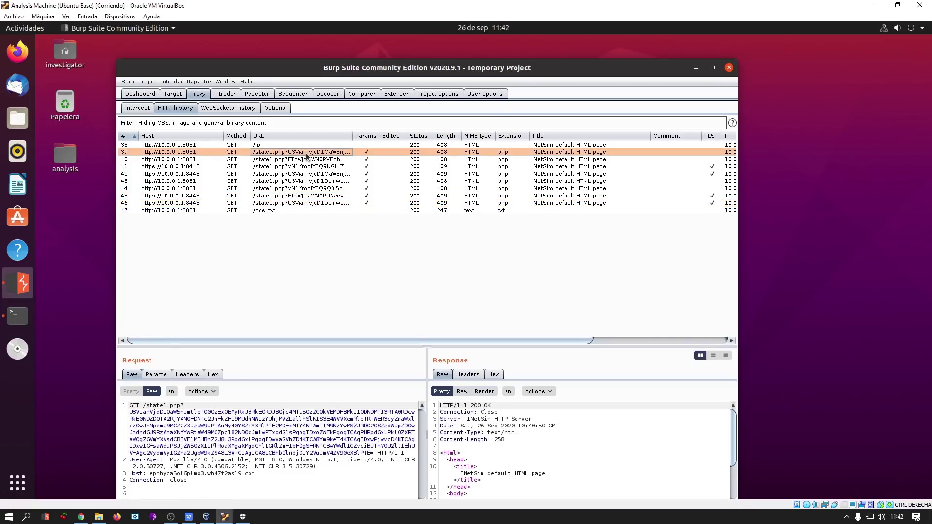
click(288, 203)
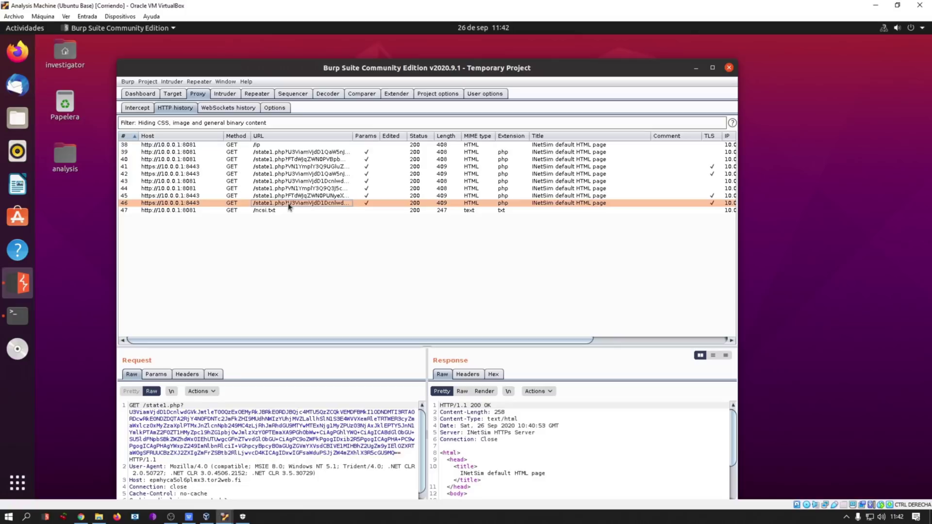
click(301, 195)
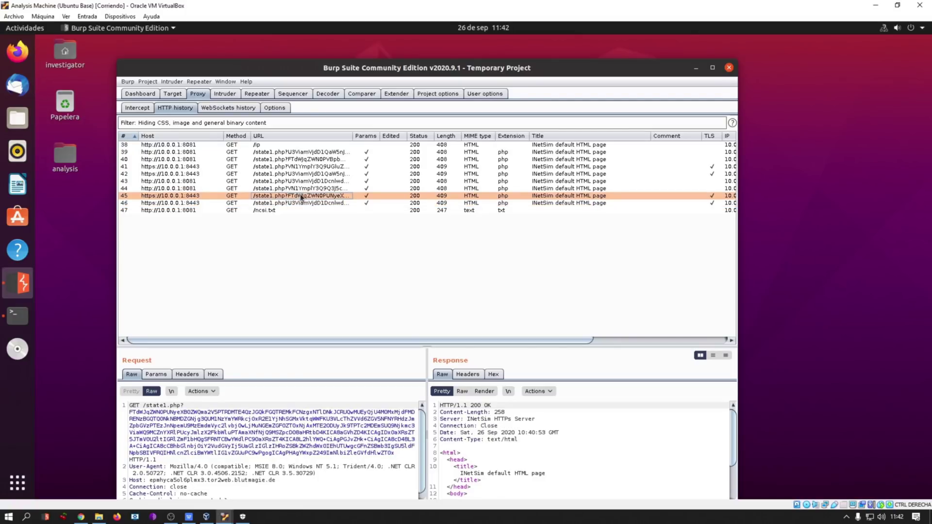
Return to request 39, widen the Request pane and select its Base64 query string.
click(318, 152)
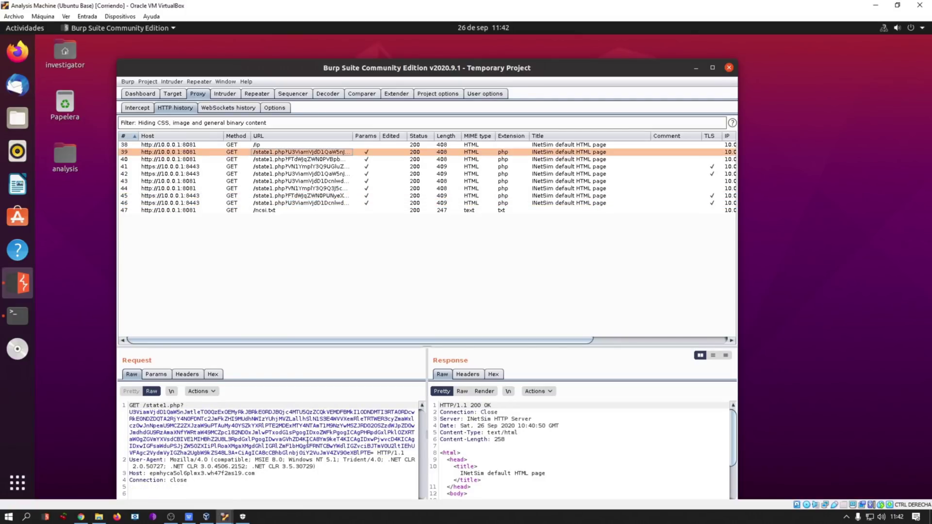
drag(426, 436, 500, 437)
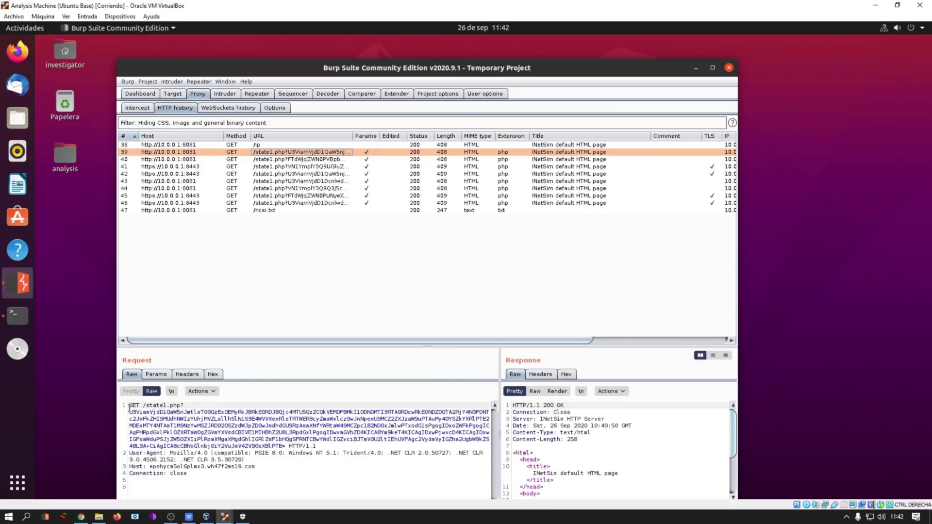
drag(130, 412, 286, 446)
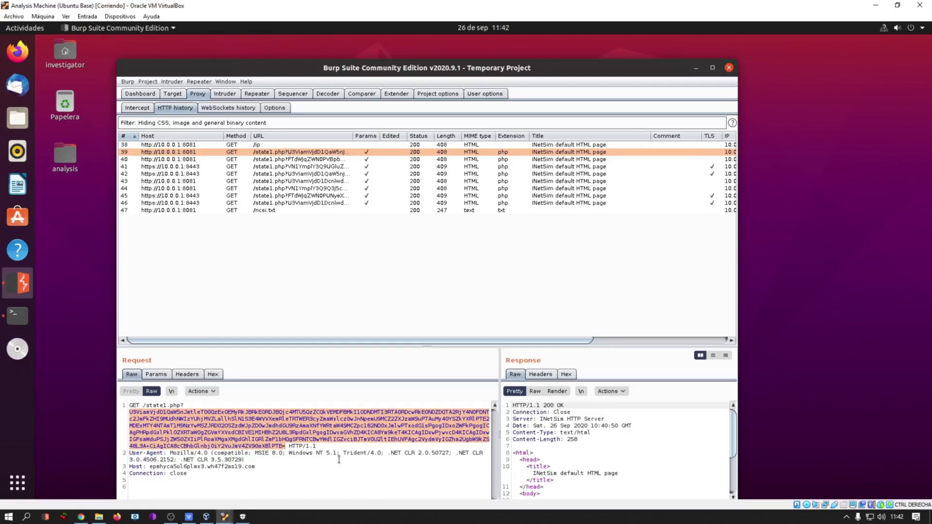
Send request 39's query string to Burp Decoder and decode it as Base64.
right_click(249, 436)
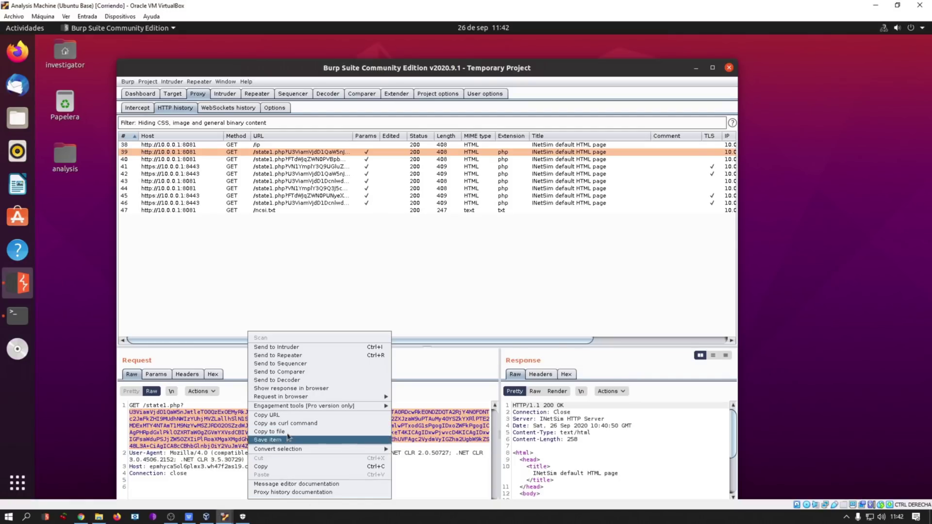
click(291, 380)
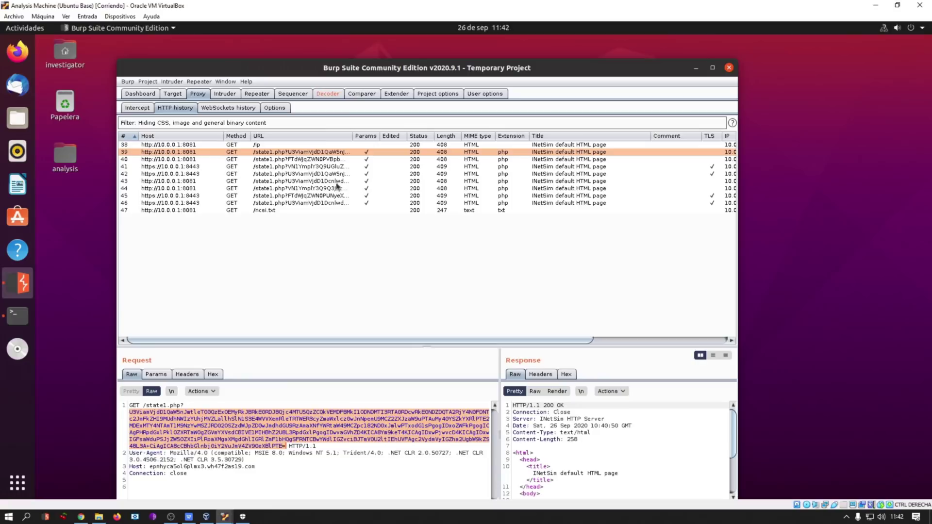
click(328, 94)
click(690, 130)
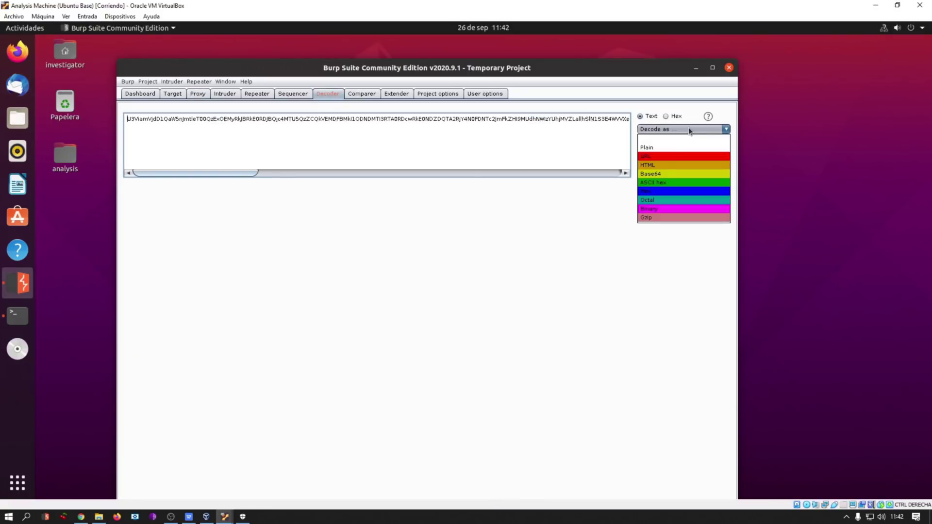
click(659, 174)
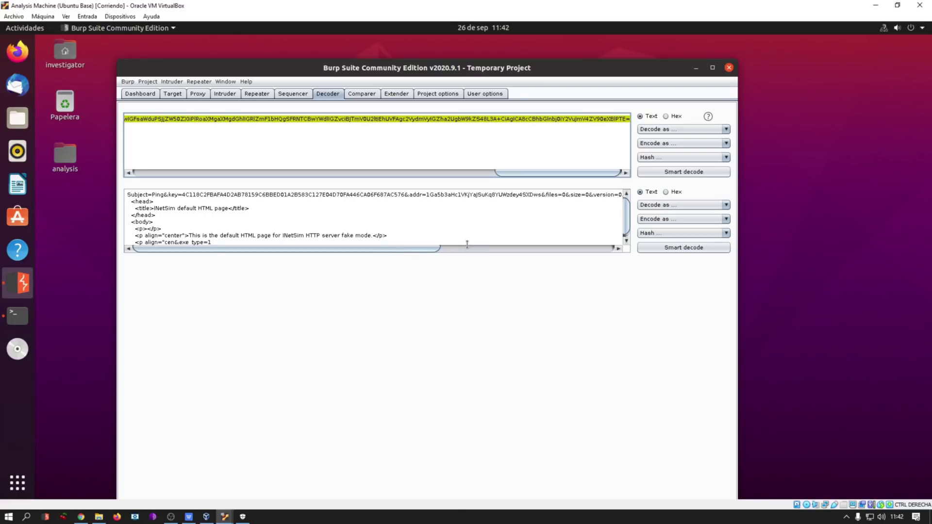
Delete the HTML lines from the decoded output, keeping the Subject=Ping line.
drag(249, 251, 303, 251)
click(183, 203)
drag(183, 203, 314, 276)
key(Delete)
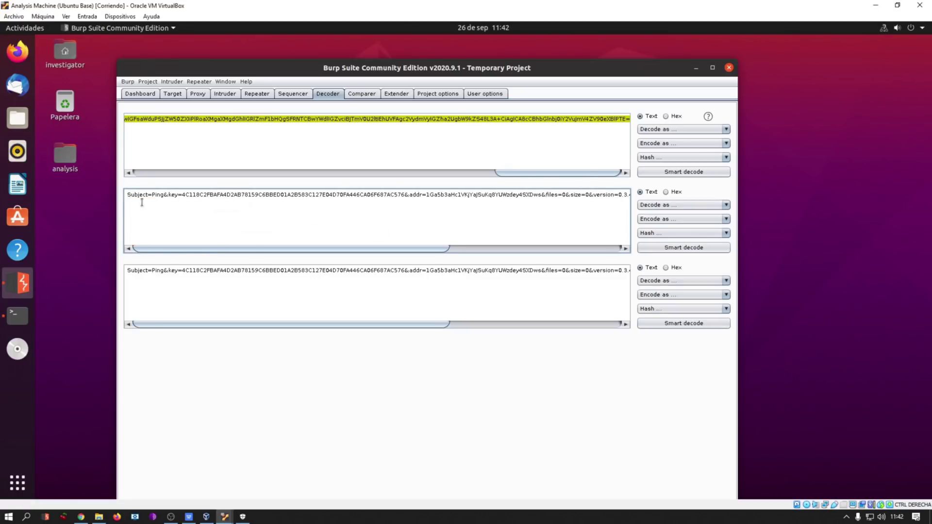
Examine the decoded Subject line and addr value, then run sudo su in the Parrot terminal.
drag(127, 195, 436, 214)
click(411, 229)
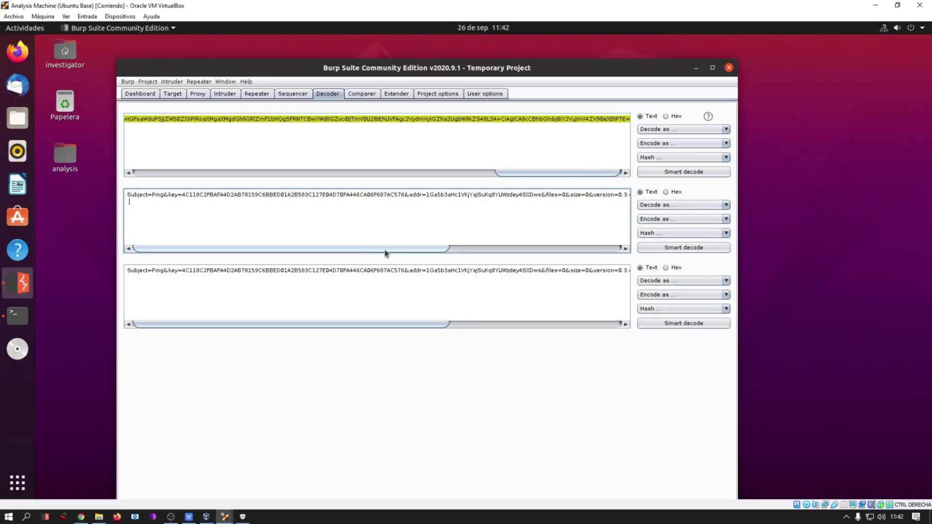
mouse_move(381, 253)
mouse_down()
mouse_move(589, 239)
mouse_move(499, 257)
mouse_move(376, 258)
mouse_up()
drag(409, 195, 538, 194)
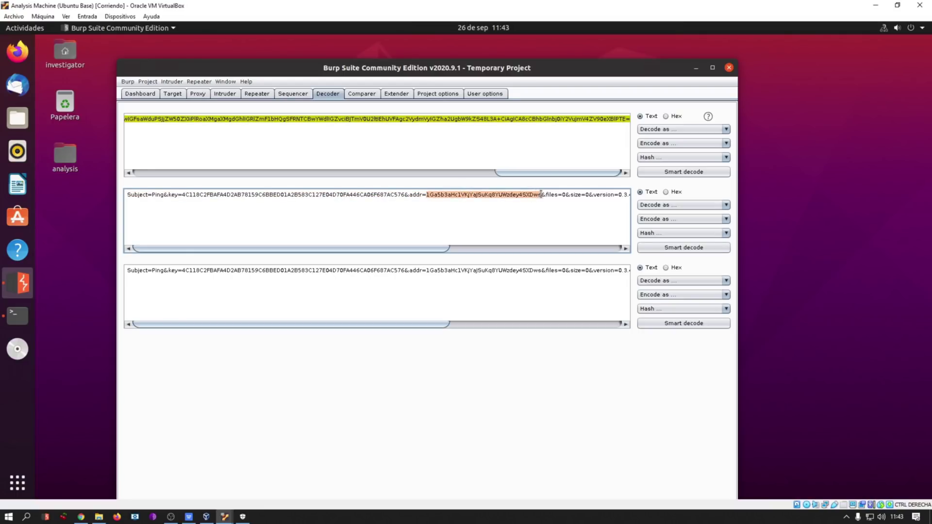
click(557, 195)
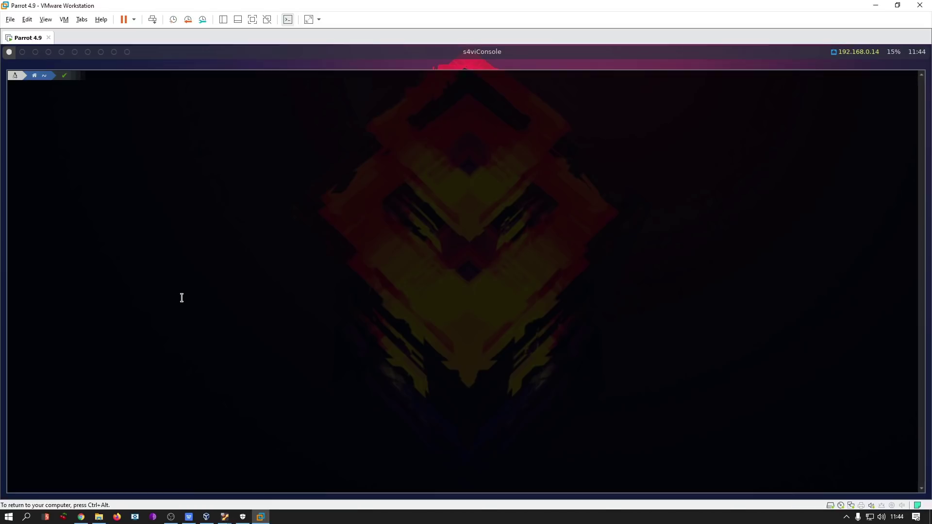
text(sudo su)
key(Return)
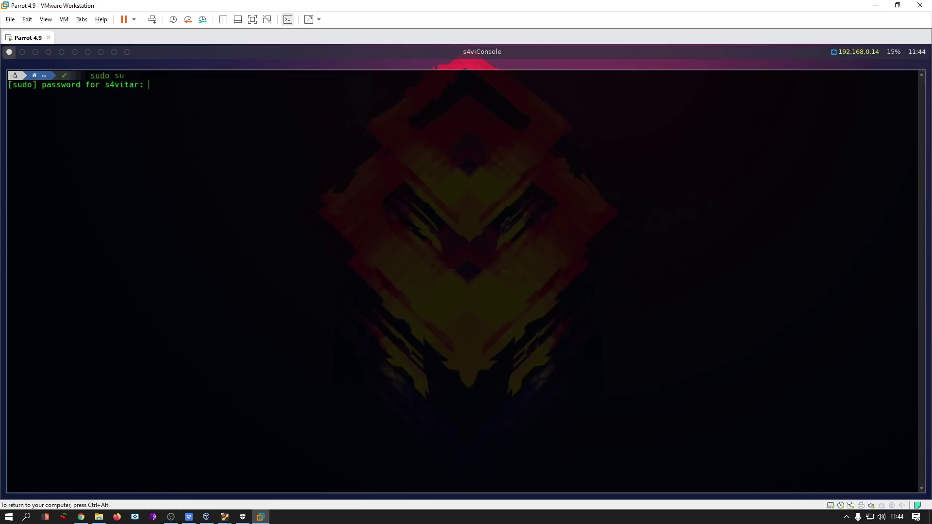
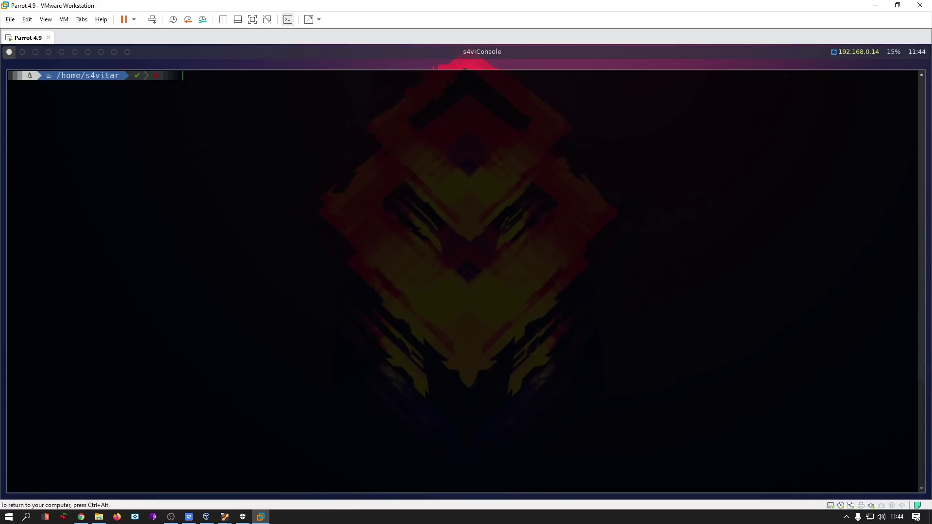
Replace the old terminal with a fresh one and become root with sudo su.
key(ctrl+shift+q)
key(Return)
key(super+Return)
text(sudo su)
key(Return)
Enter the sudo password and change into the Desktop folder.
key(Return)
key(ctrl+l)
text(cd Desktop)
Run btcAnalyzer to show its usage help, then start typing 'btcAnalyzer -e address -a'.
key(Return)
key(ctrl+l)
text(btca)
key(Tab)
key(Return)
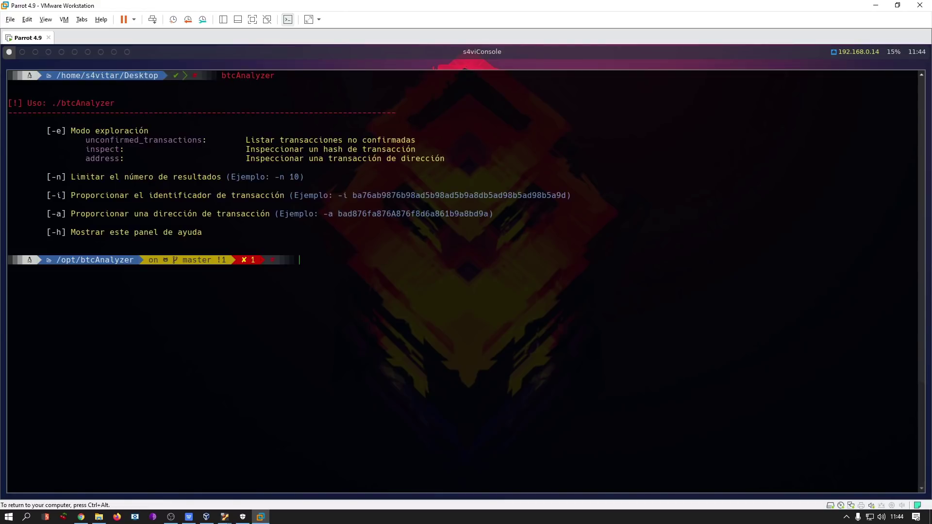
key(Up)
text(-e address -a)
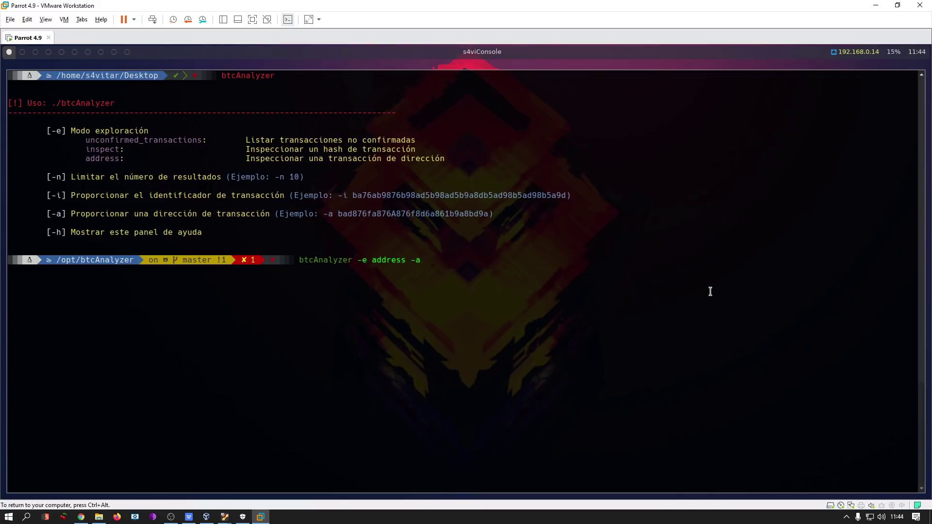
Place the Parrot VM window beside Burp Decoder and clear the terminal, keeping the pending command.
drag(636, 7, 348, 222)
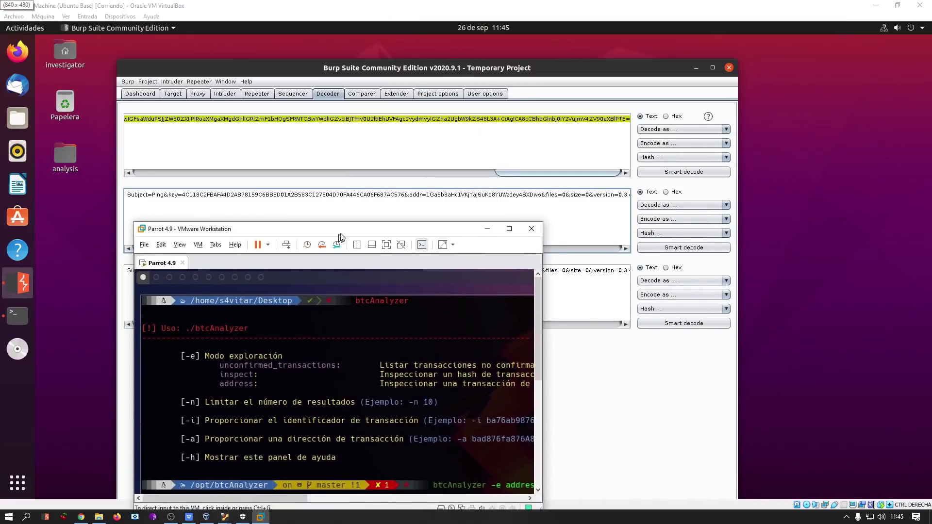
drag(548, 273, 746, 274)
click(531, 331)
key(ctrl+l)
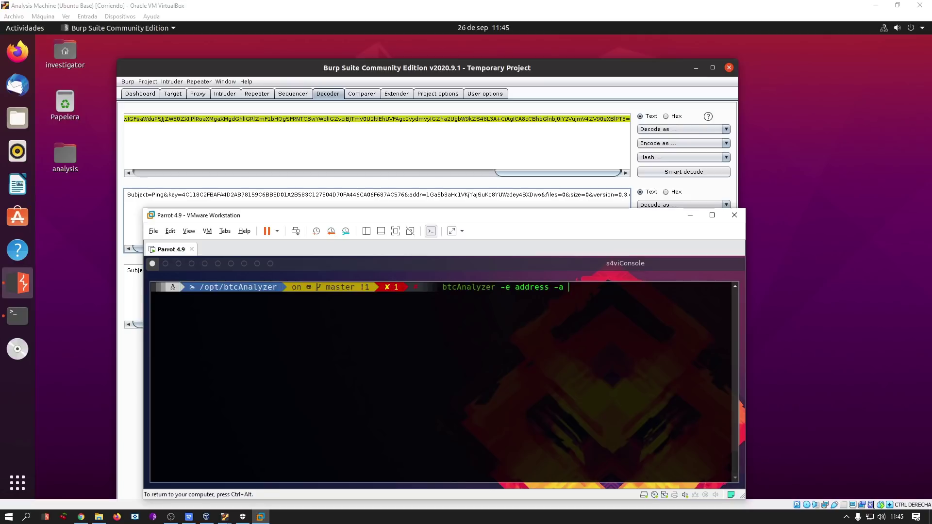
Append the decoded bitcoin address, maximize the VM, and run the lookup: 0 transactions, 0.00000000 BTC.
text(1Ga5)
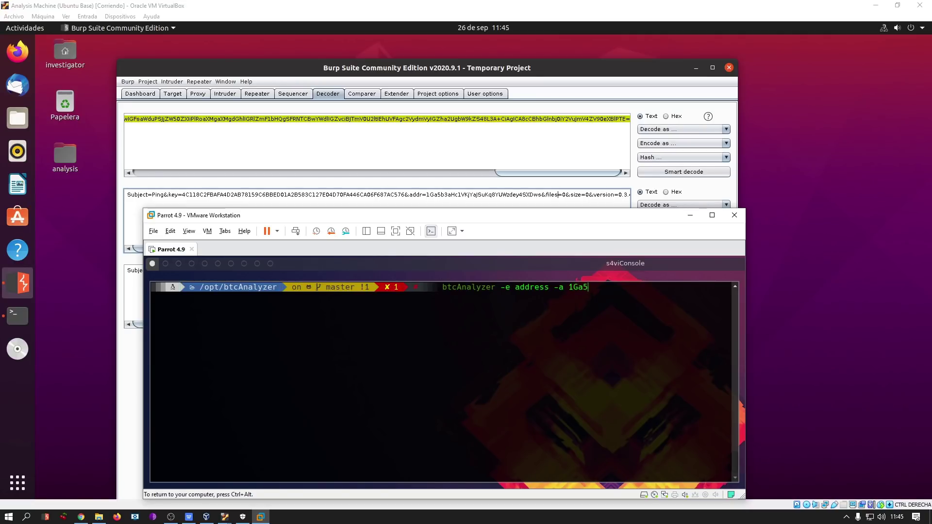
text(b3aHc1VKjYaJSuKq8YUWzdey4SXDws)
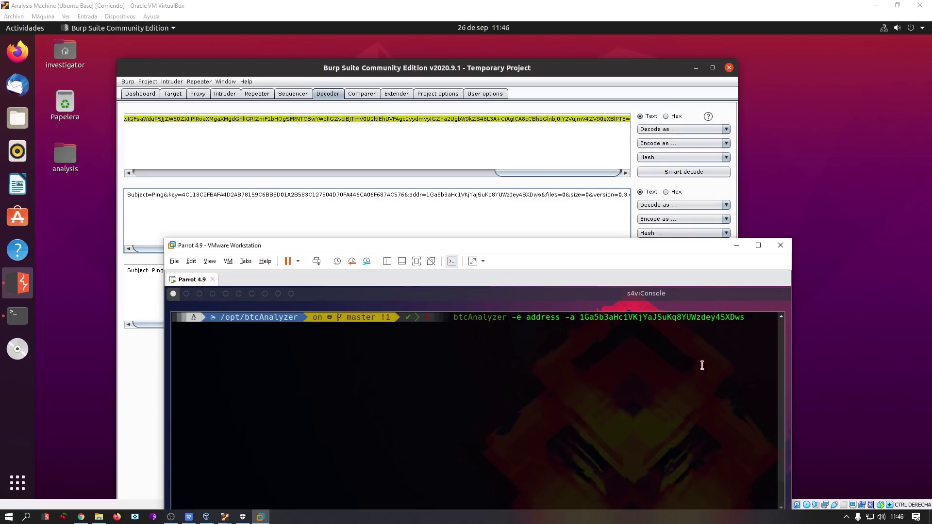
key(super+Up)
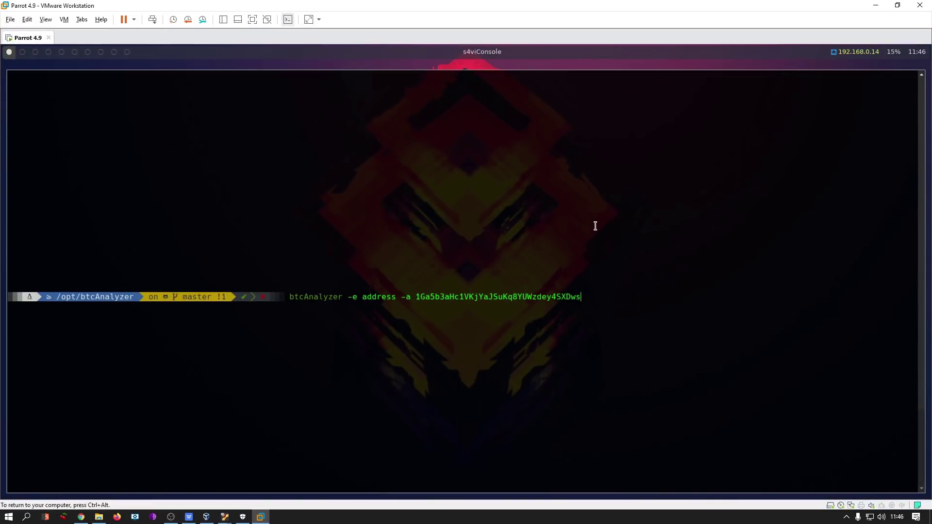
key(ctrl+l)
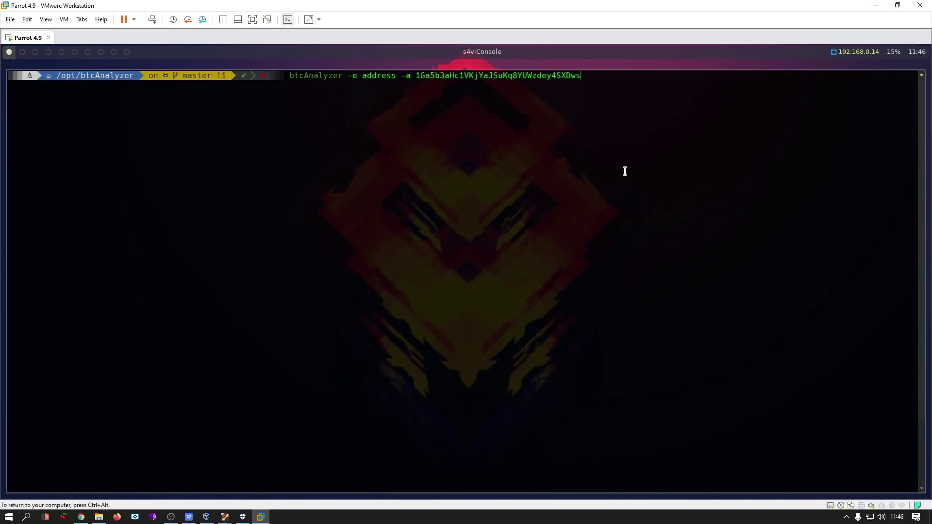
key(Return)
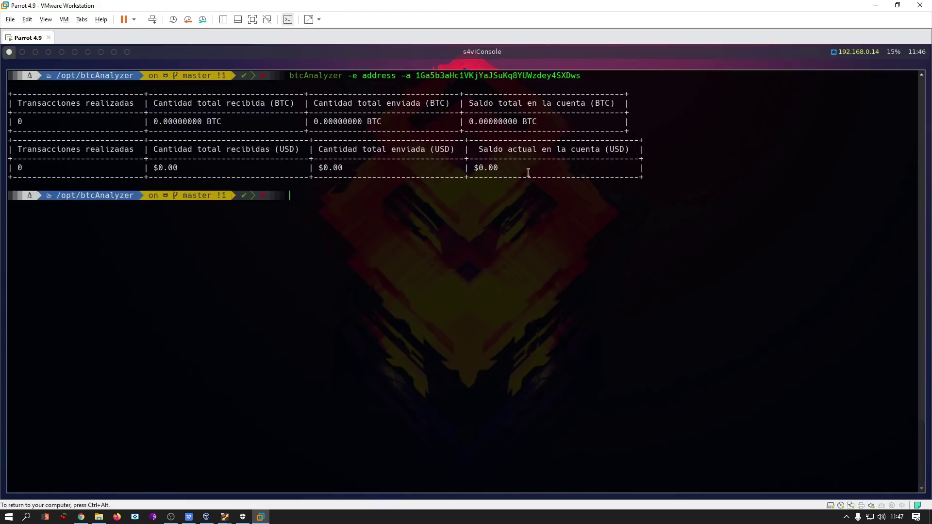
drag(649, 175, 71, 92)
click(220, 148)
drag(479, 149, 587, 150)
click(538, 168)
drag(514, 168, 178, 96)
click(550, 164)
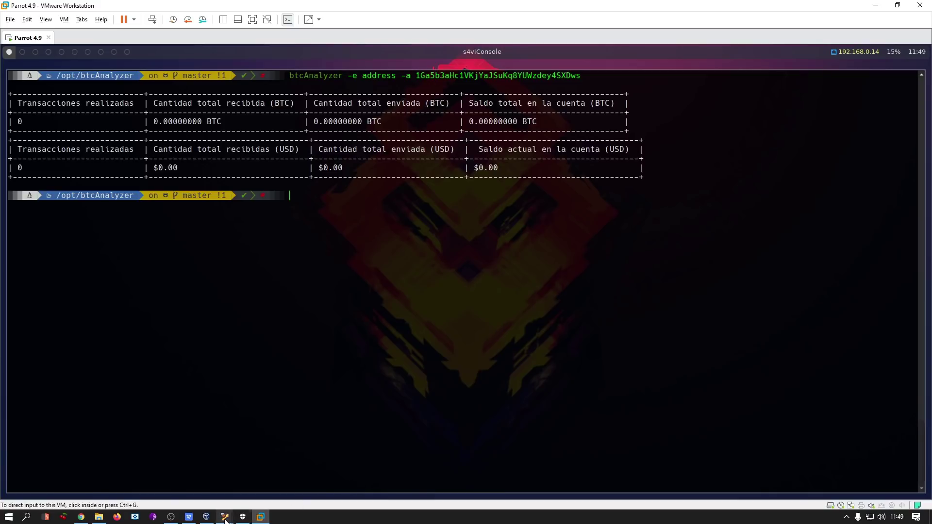
Switch to the Ubuntu analysis VM's terminal and stop the running InetSim simulation.
mouse_move(227, 508)
click(205, 488)
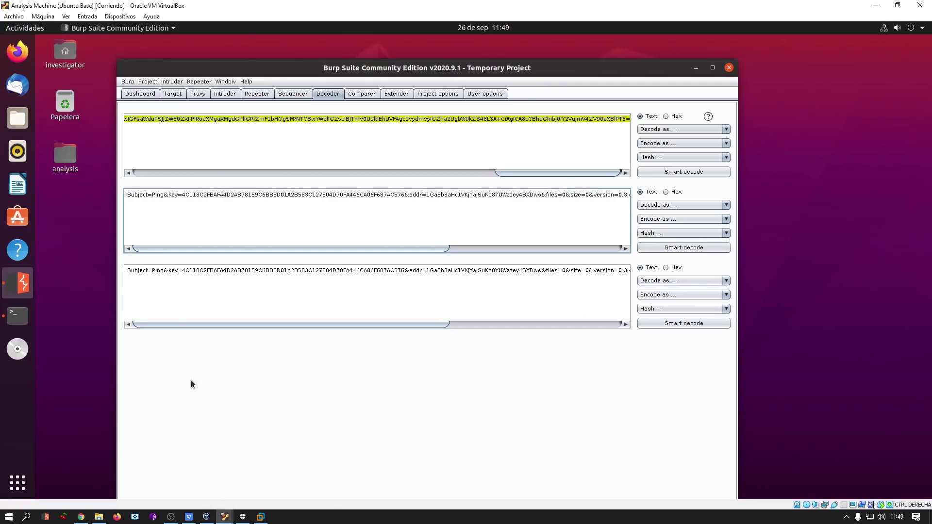
click(18, 316)
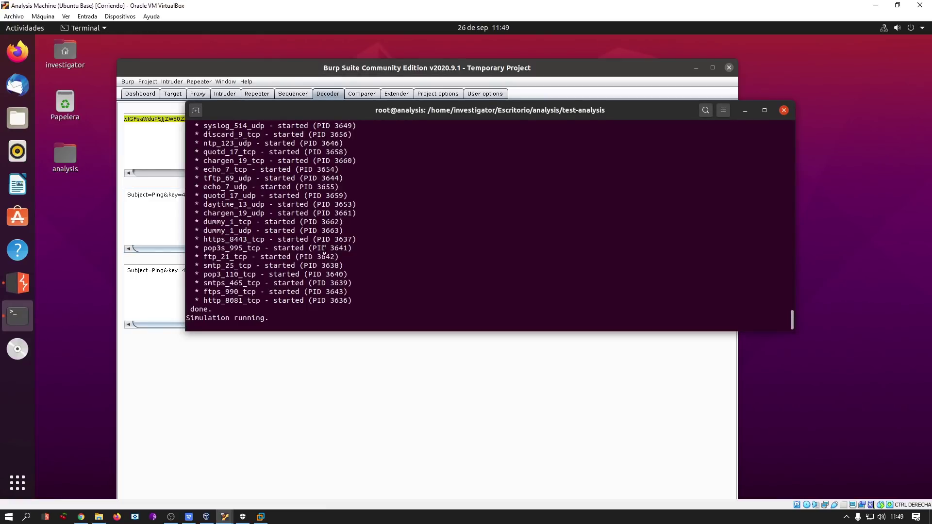
key(ctrl+c)
Print the INetSim report file with cat and review its tor2web state1.php and msftncsi.com entries.
double_click(406, 300)
text(cat)
middle_click(713, 312)
key(Return)
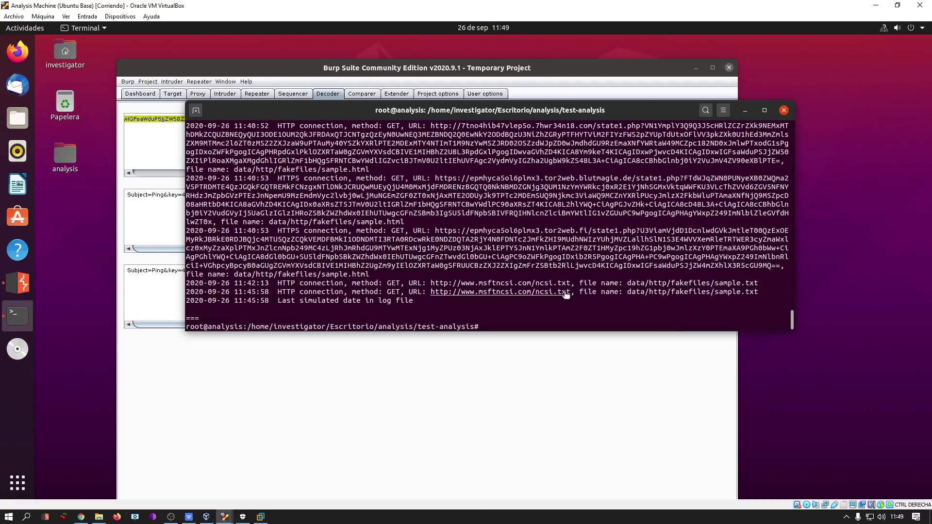
scroll(566, 295, up, 1)
scroll(566, 295, up, 2)
scroll(589, 266, up, 2)
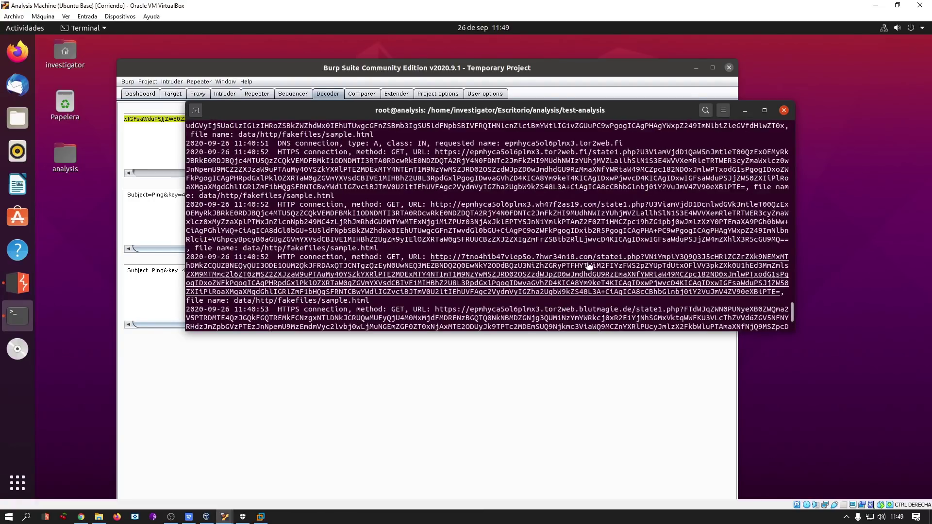
scroll(589, 266, up, 3)
scroll(596, 297, up, 1)
scroll(596, 297, up, 1)
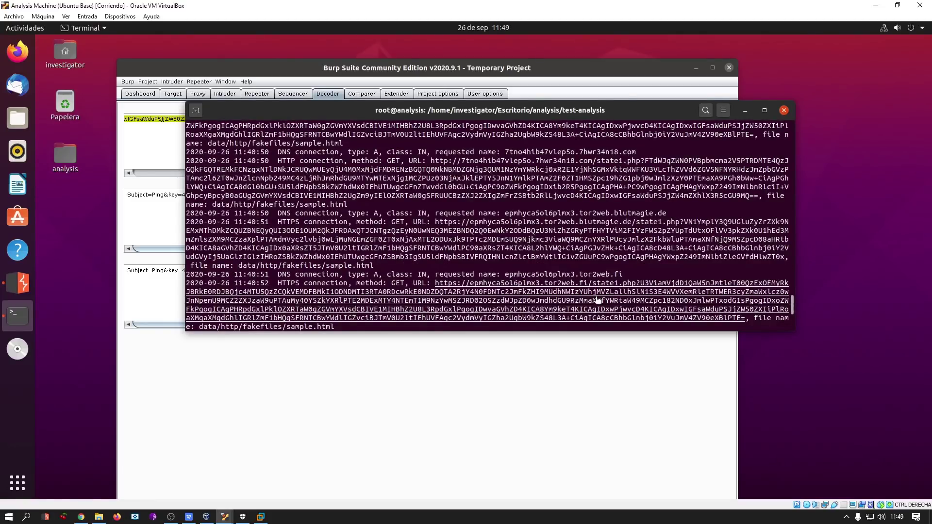
scroll(597, 299, up, 1)
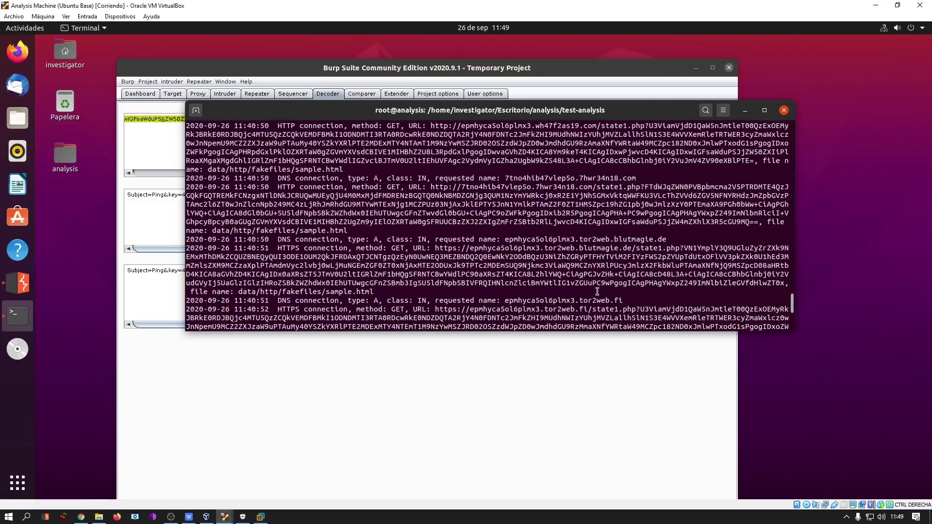
scroll(597, 291, up, 1)
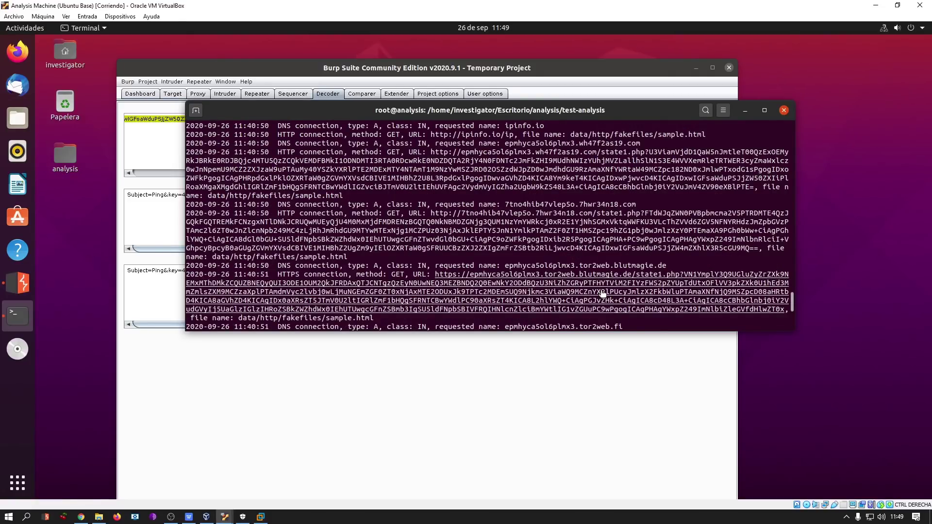
scroll(603, 293, up, 2)
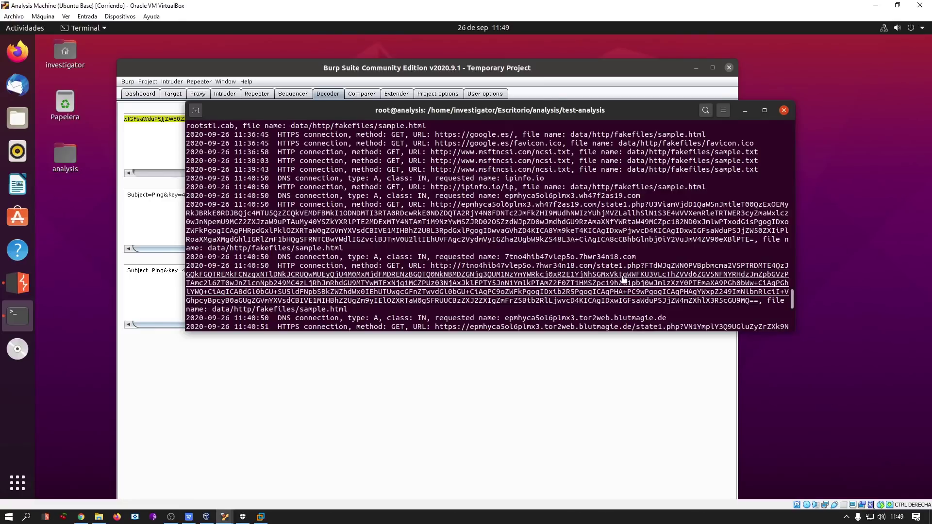
scroll(726, 305, up, 2)
scroll(727, 304, down, 3)
scroll(726, 303, down, 5)
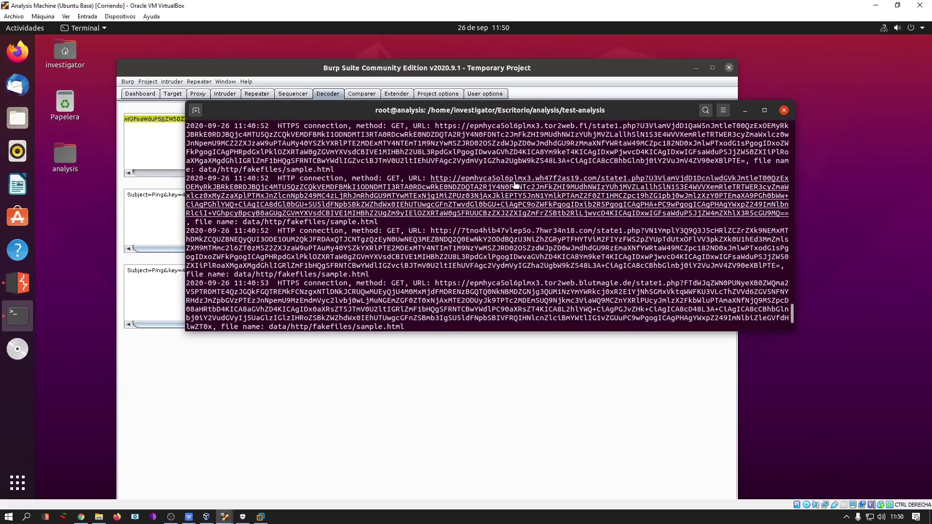
scroll(631, 267, down, 3)
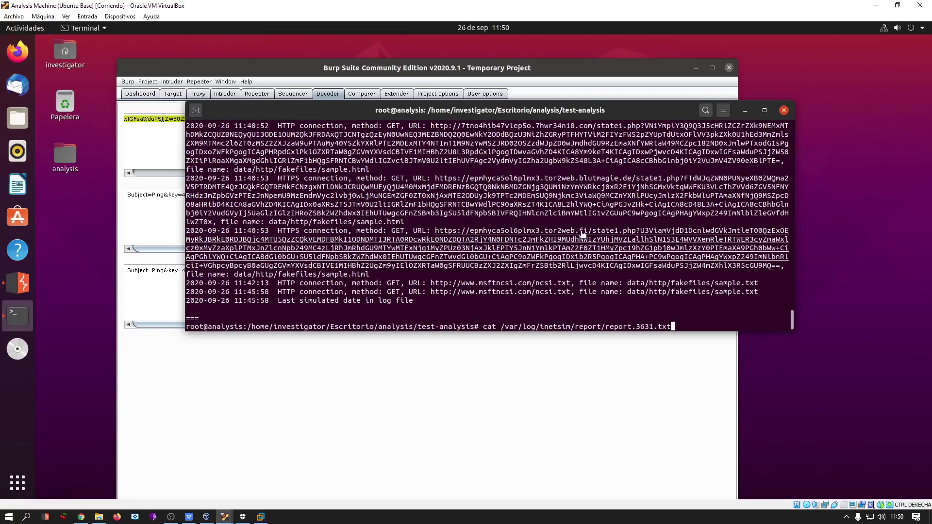
Restart InetSim by rerunning 'inetsim --data data --conf inetsim.conf'.
key(Up)
key(Return)
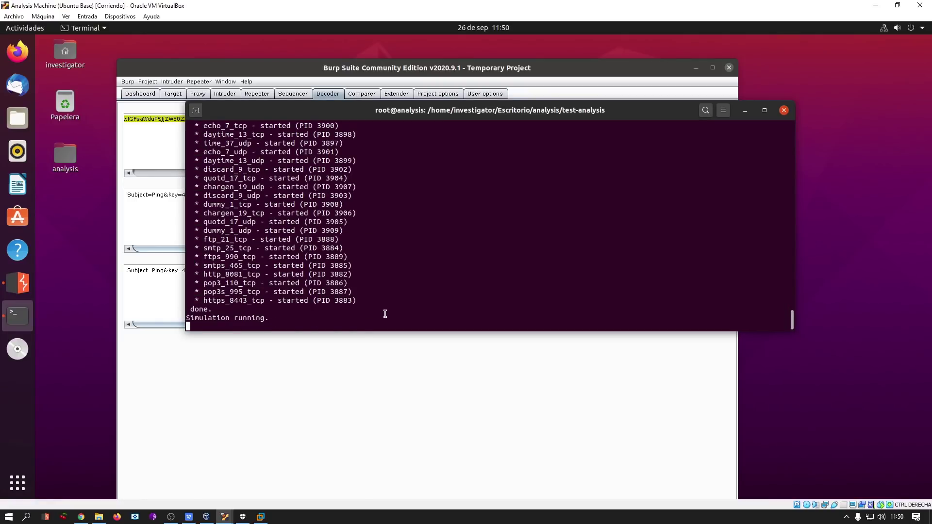
scroll(385, 313, up, 2)
scroll(294, 240, up, 1)
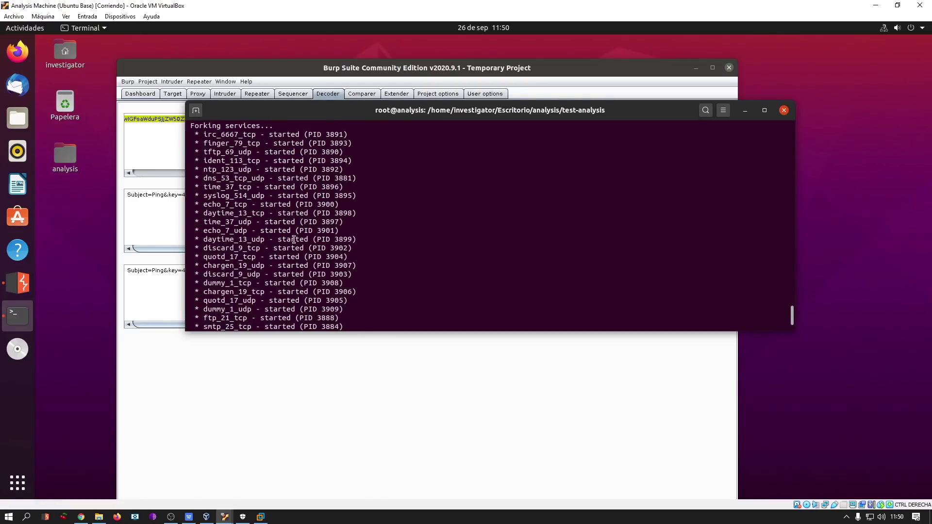
Review the started services, then return to the Parrot VM's btcAnalyzer address table.
drag(194, 135, 356, 304)
click(356, 304)
scroll(374, 301, down, 3)
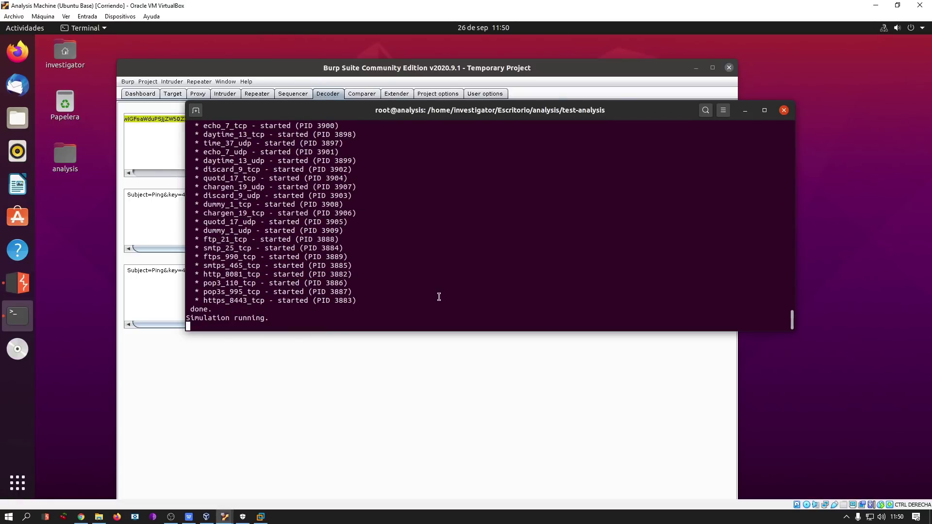
click(260, 517)
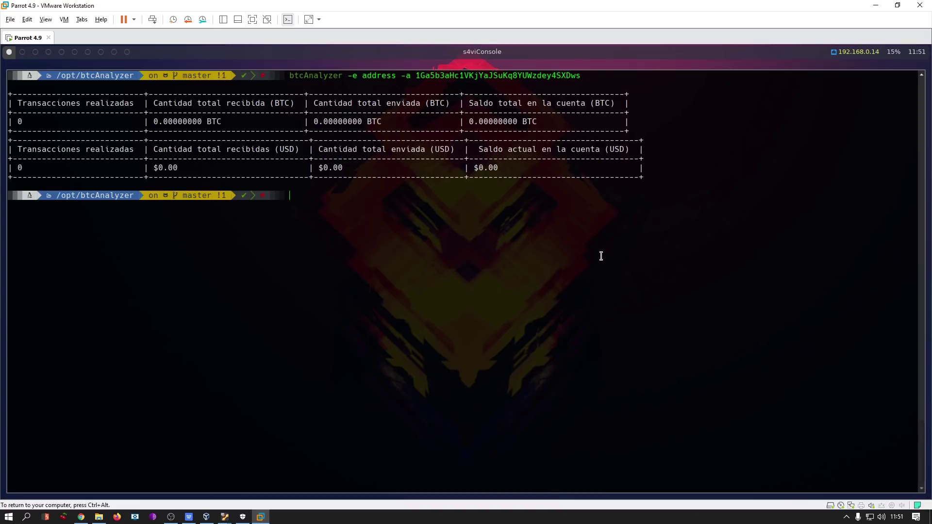
key(ctrl+alt)
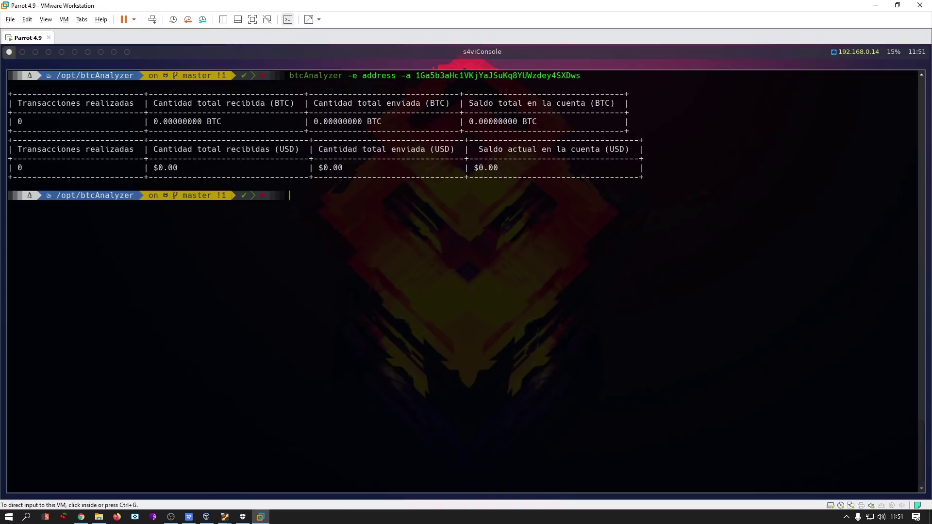
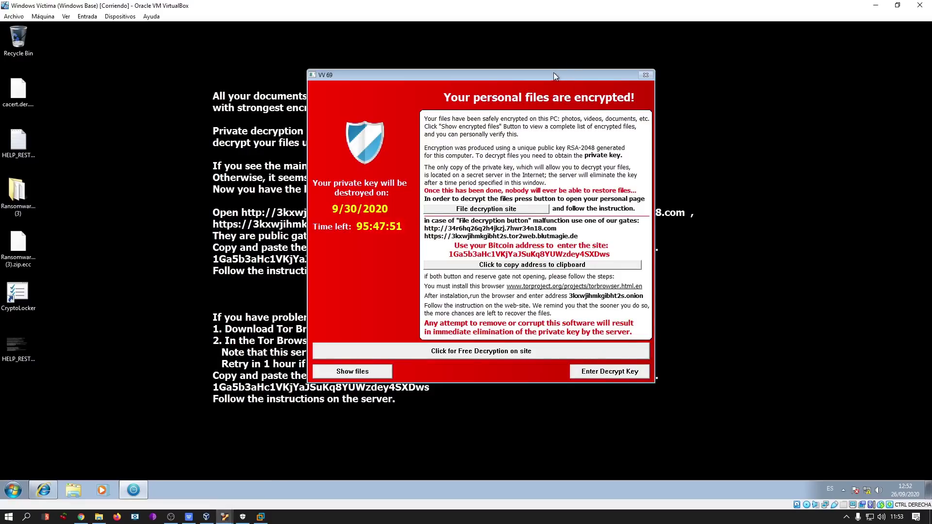
Power off the infected Windows Victima virtual machine with Apagar la máquina.
drag(553, 72, 521, 65)
click(920, 5)
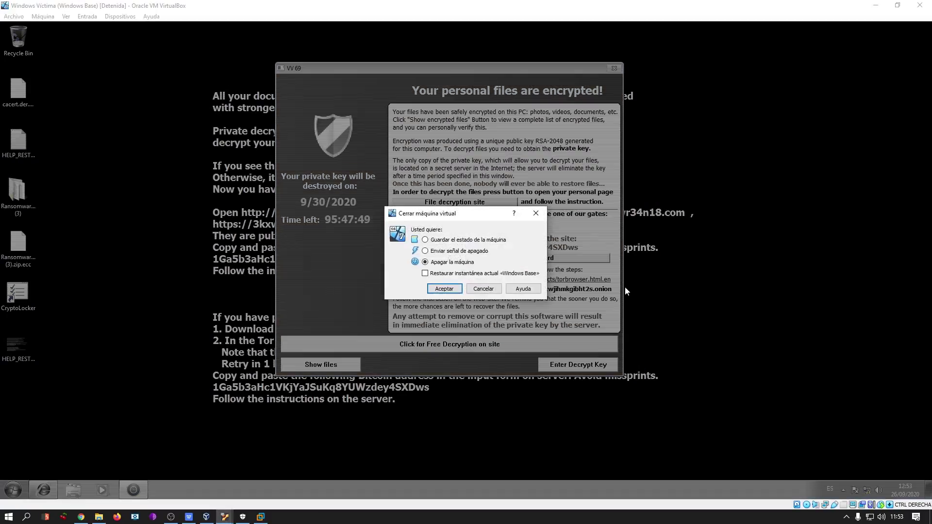
click(451, 288)
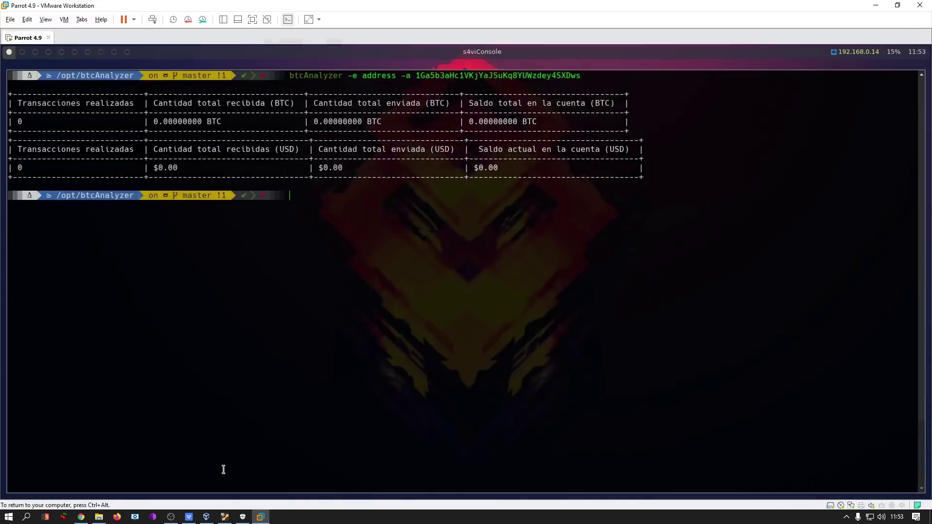
click(208, 518)
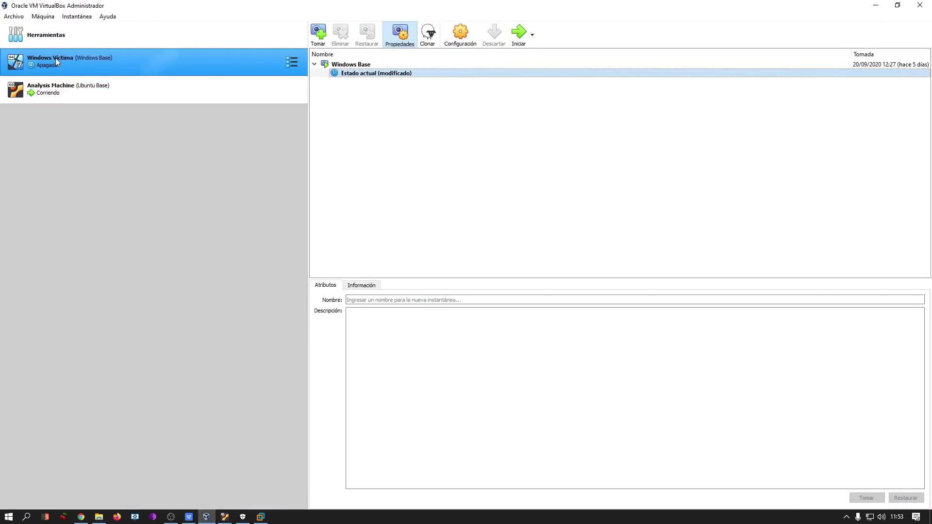
Restore the Windows Victima machine to the Windows Base snapshot.
click(364, 64)
click(367, 33)
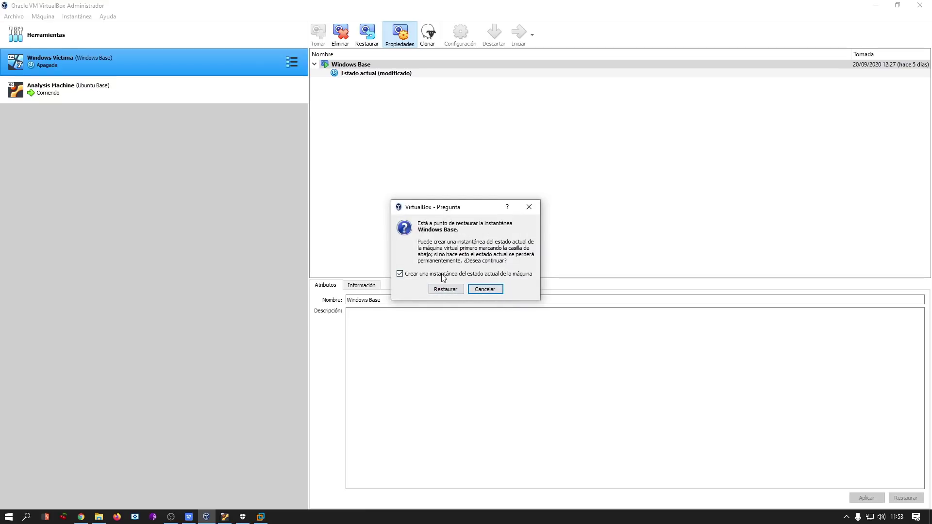
click(450, 291)
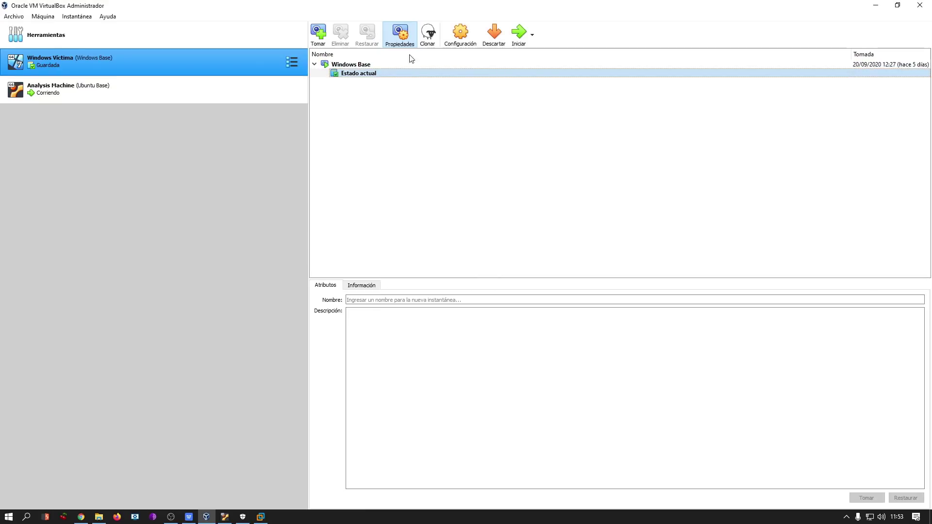
Start the restored Windows Victima machine, close its Control Panel, and minimize it.
click(518, 36)
mouse_move(233, 521)
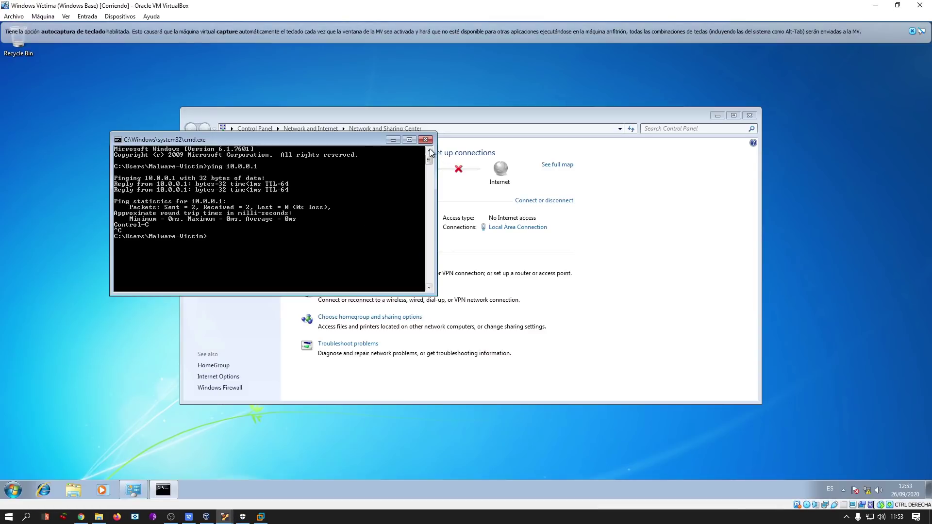
click(749, 115)
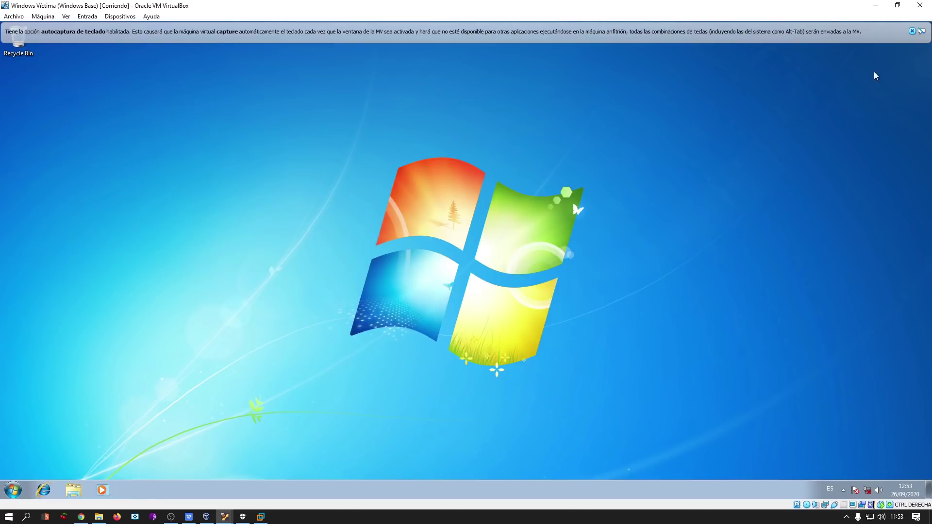
click(913, 31)
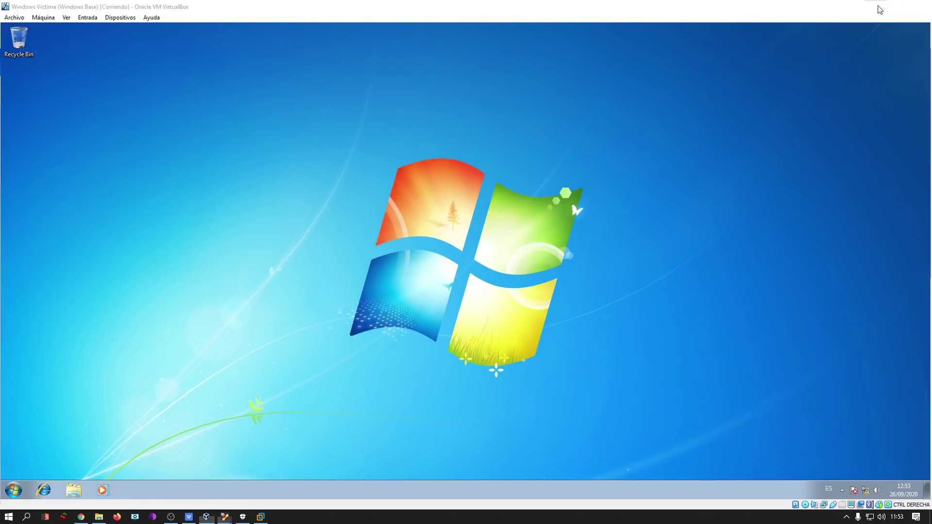
click(875, 5)
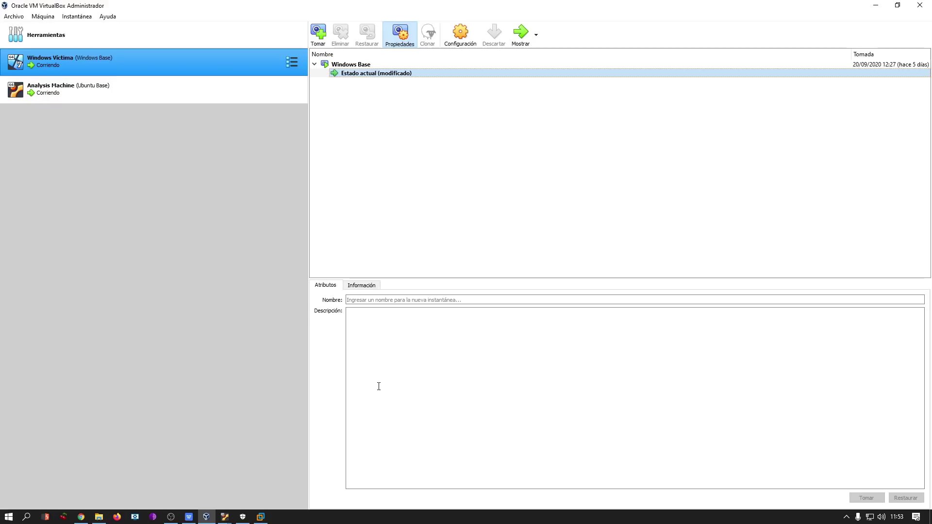
Bring the Parrot VM's terminal with the btcAnalyzer bitcoin address results to the front.
click(261, 516)
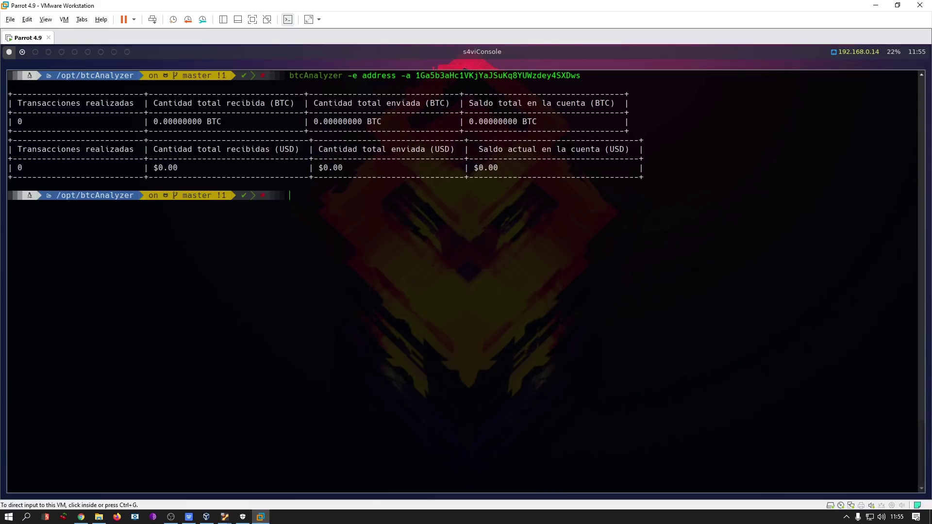
Browse ID Ransomware's detected ransomware list, then return to No More Ransom's language selection page.
key(super+1)
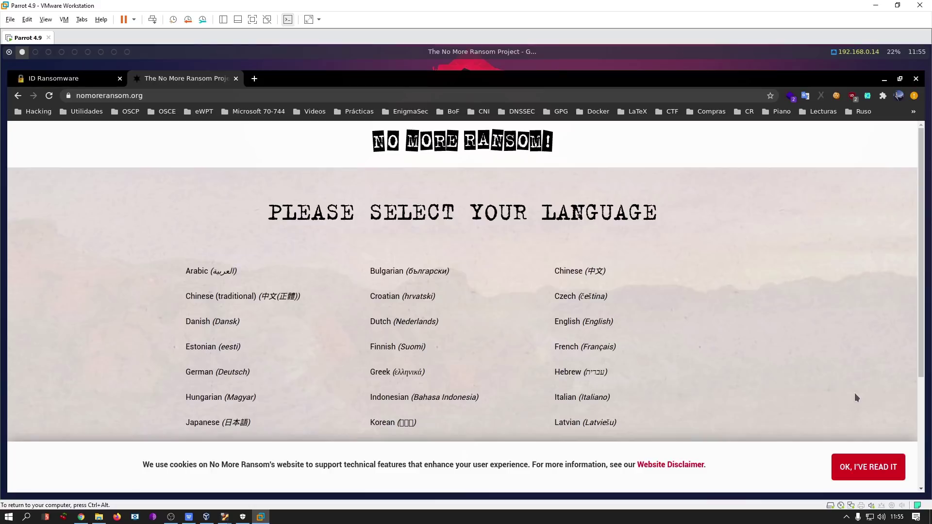
click(53, 78)
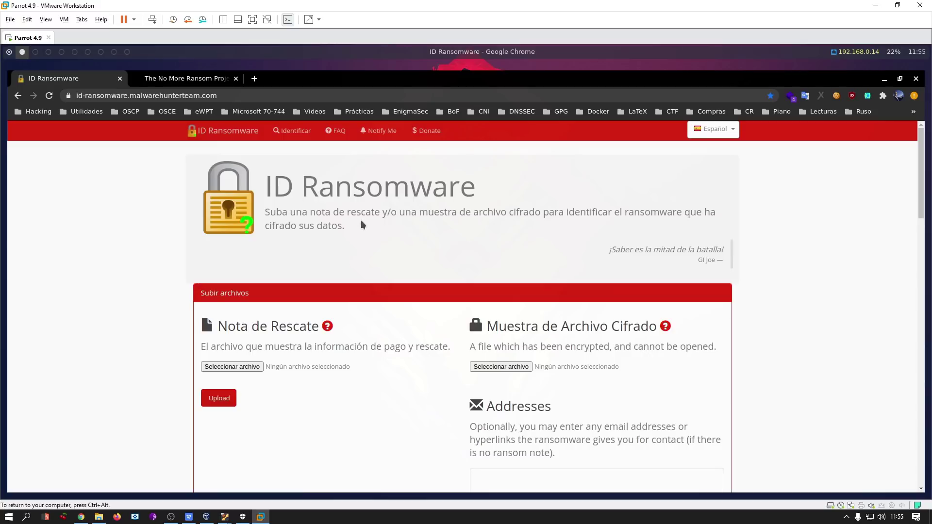
drag(923, 141, 923, 202)
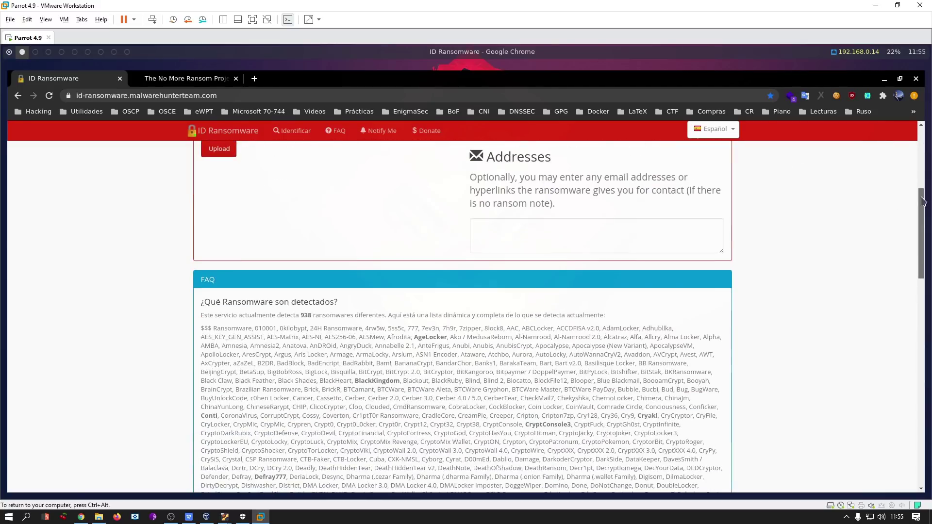
drag(199, 328, 709, 303)
click(732, 299)
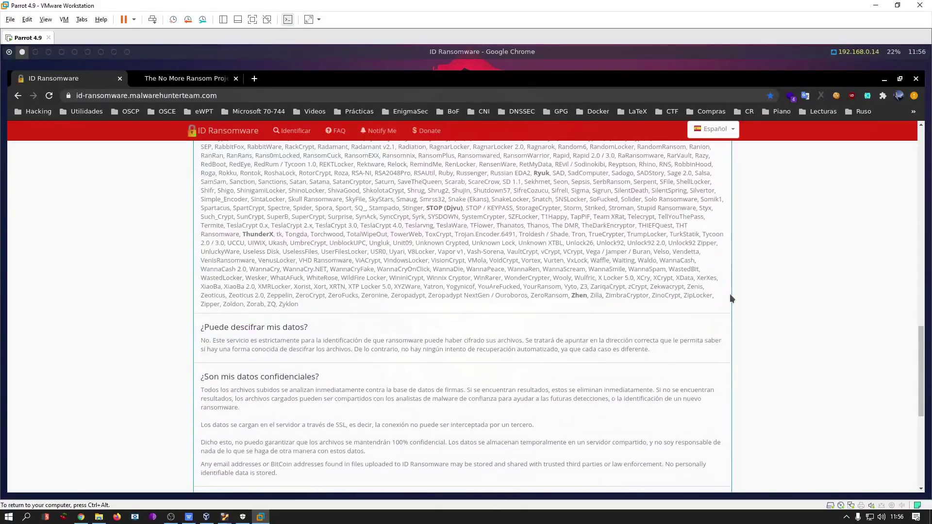
scroll(578, 403, up, 7)
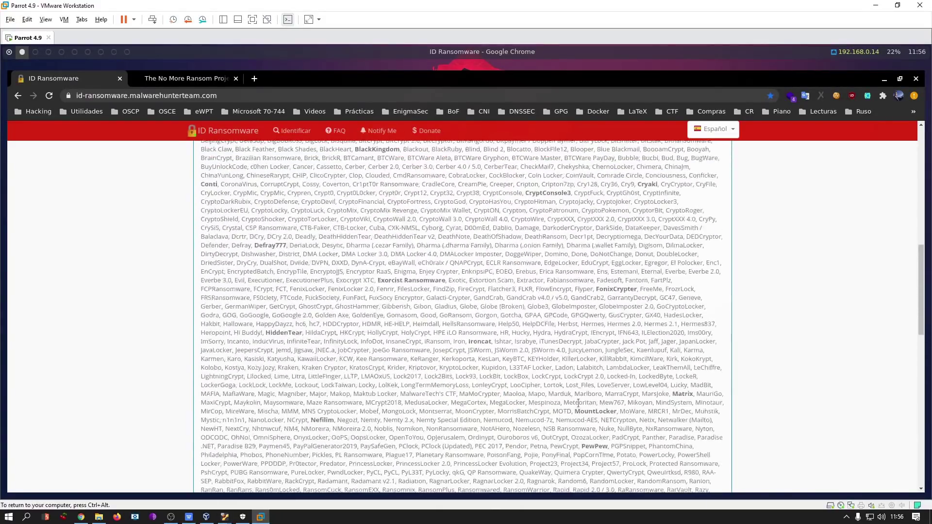
scroll(578, 403, up, 3)
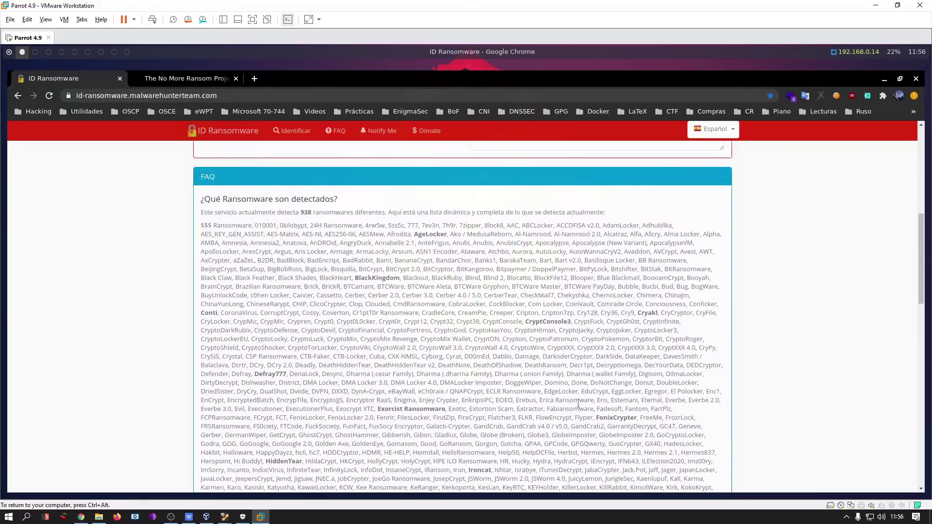
scroll(577, 381, up, 1)
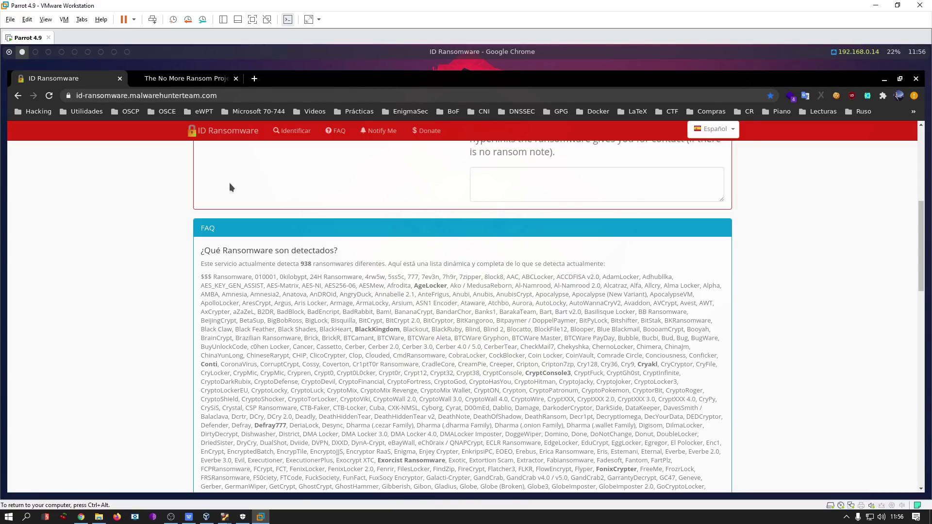
click(194, 79)
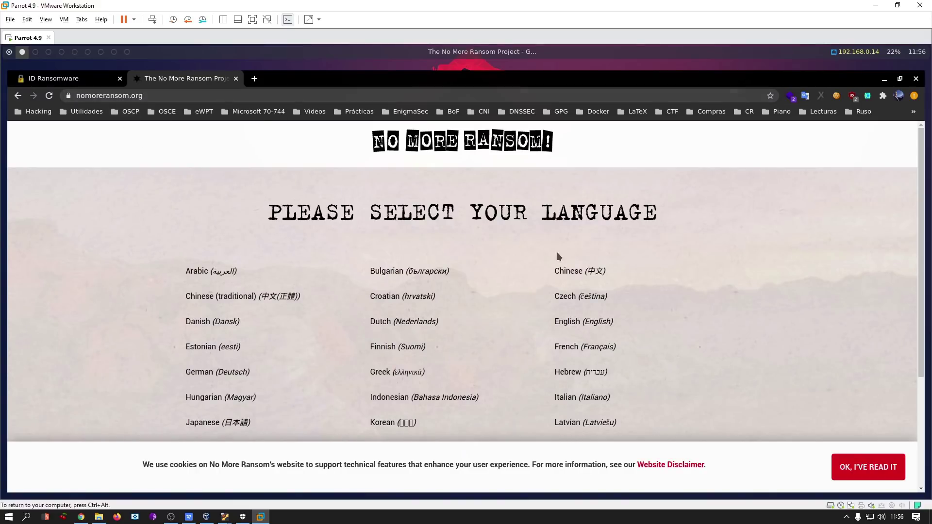
scroll(668, 310, down, 2)
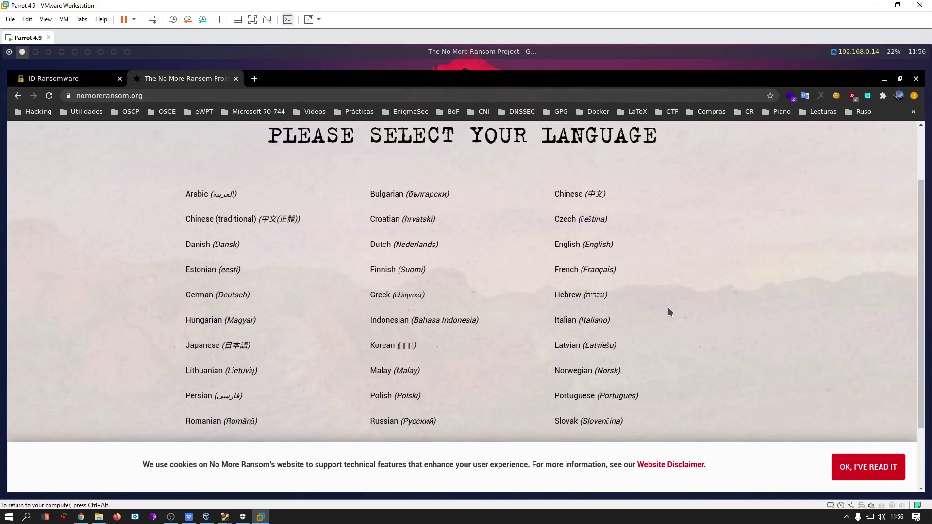